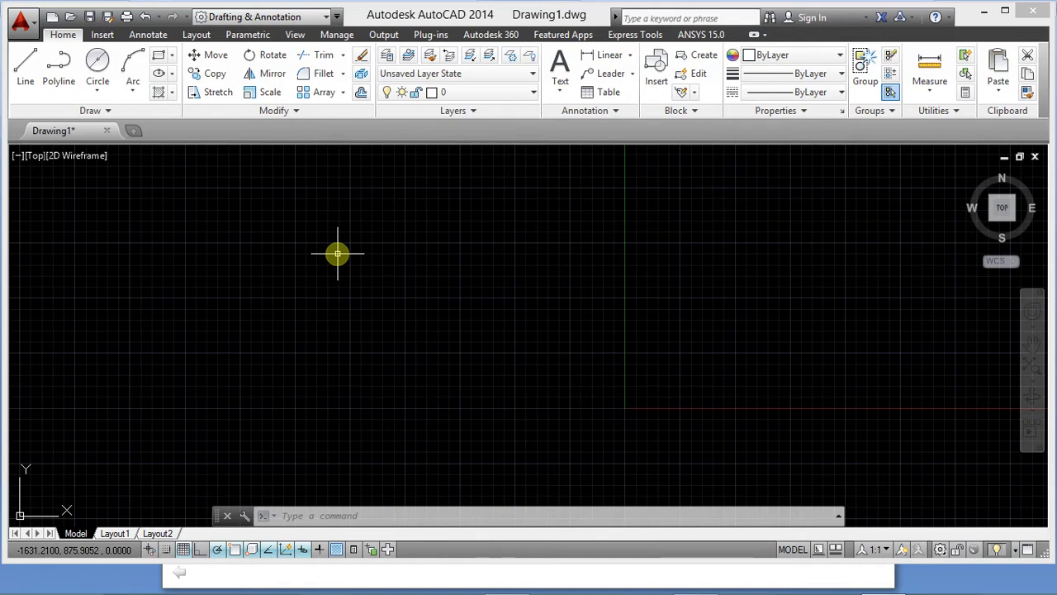
text(L)
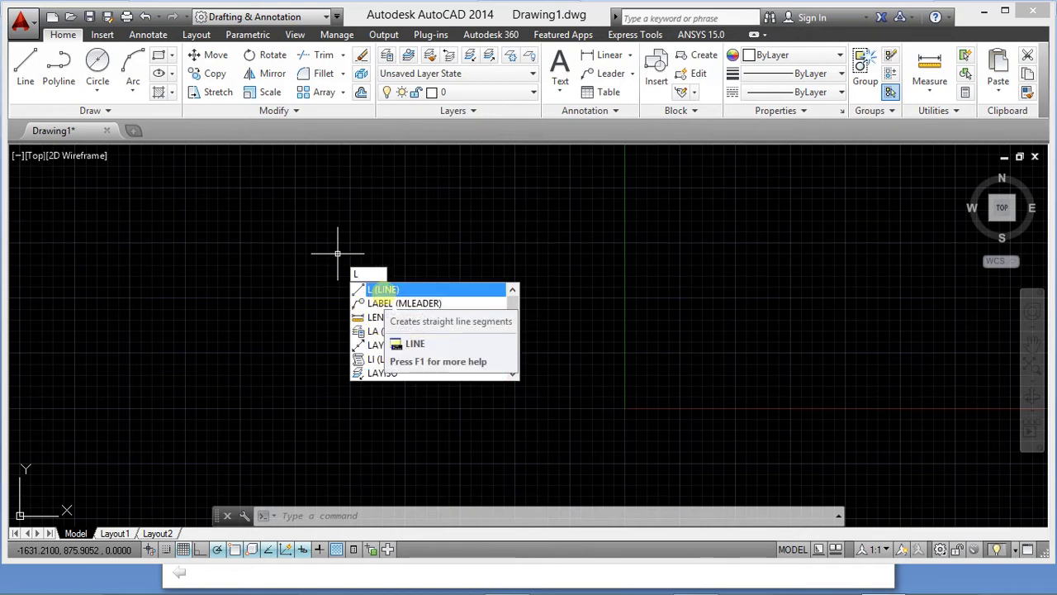
click(383, 289)
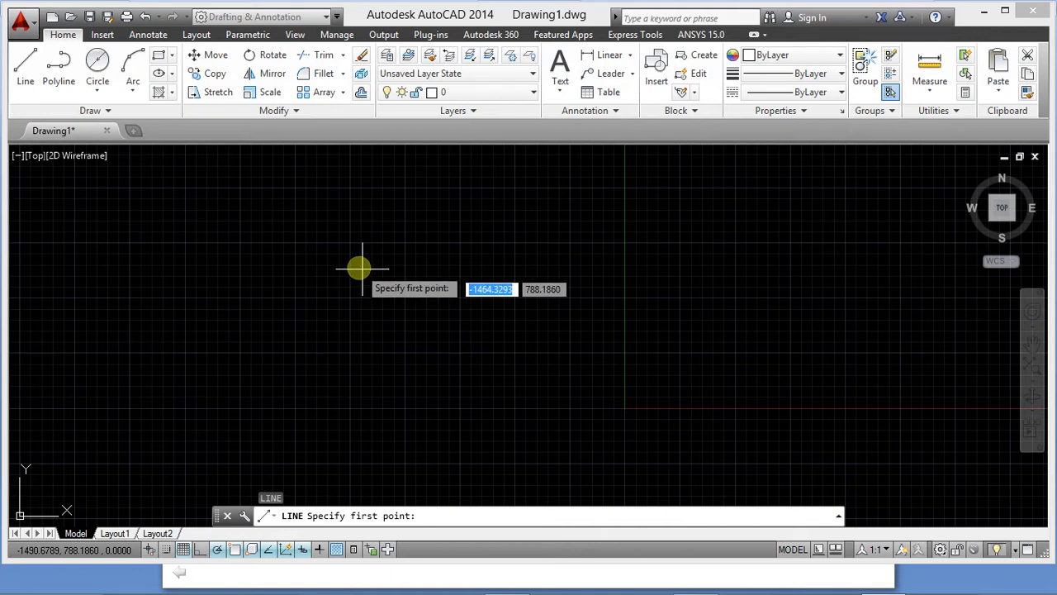
click(281, 266)
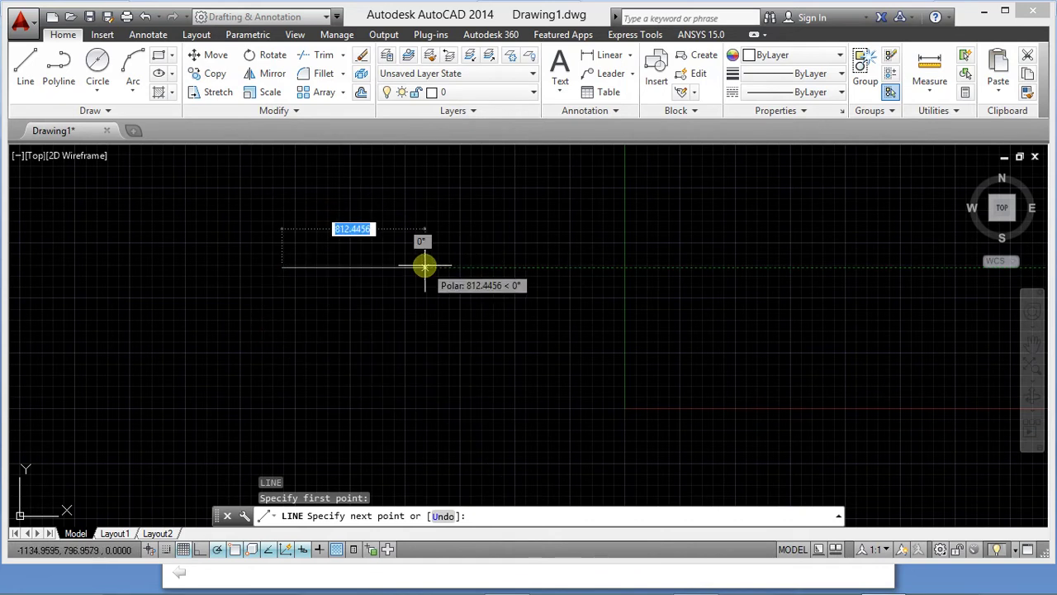
key(Escape)
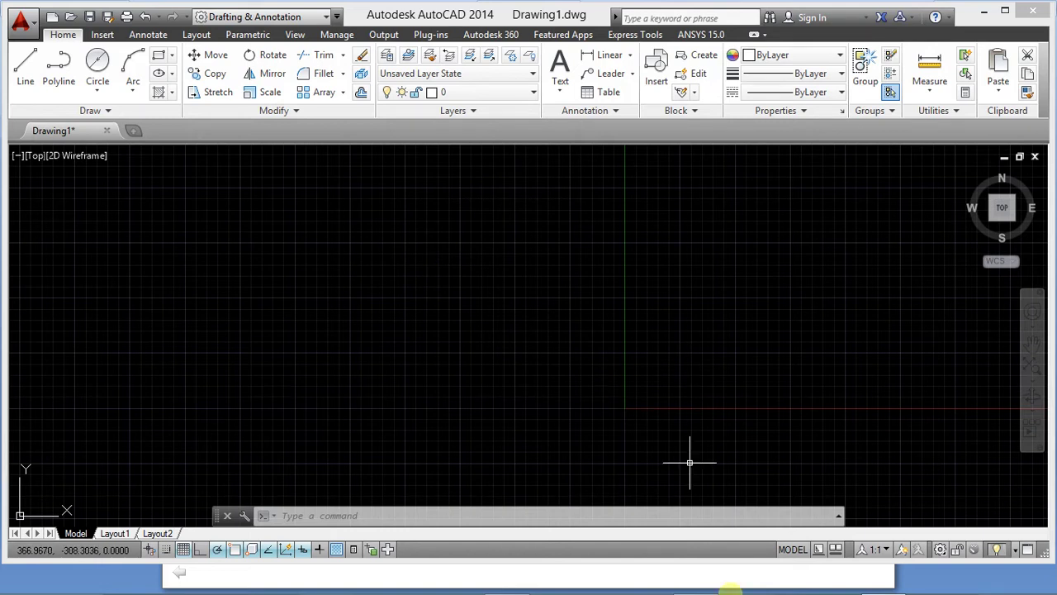
- Examine the commands for creating and opening drawings, the list of available workspaces and the help search field
mouse_move(710, 583)
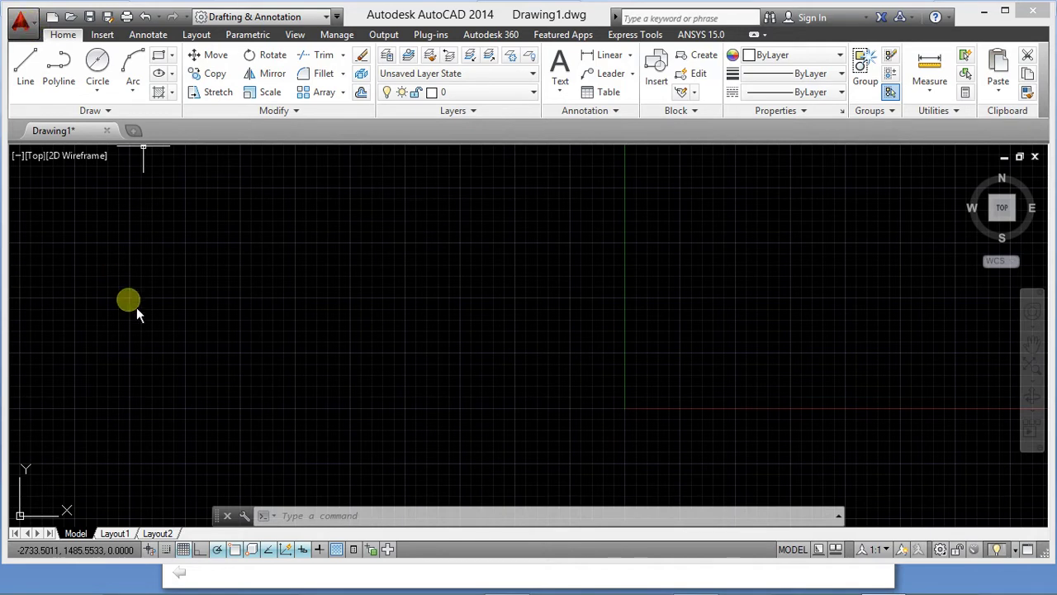
click(23, 23)
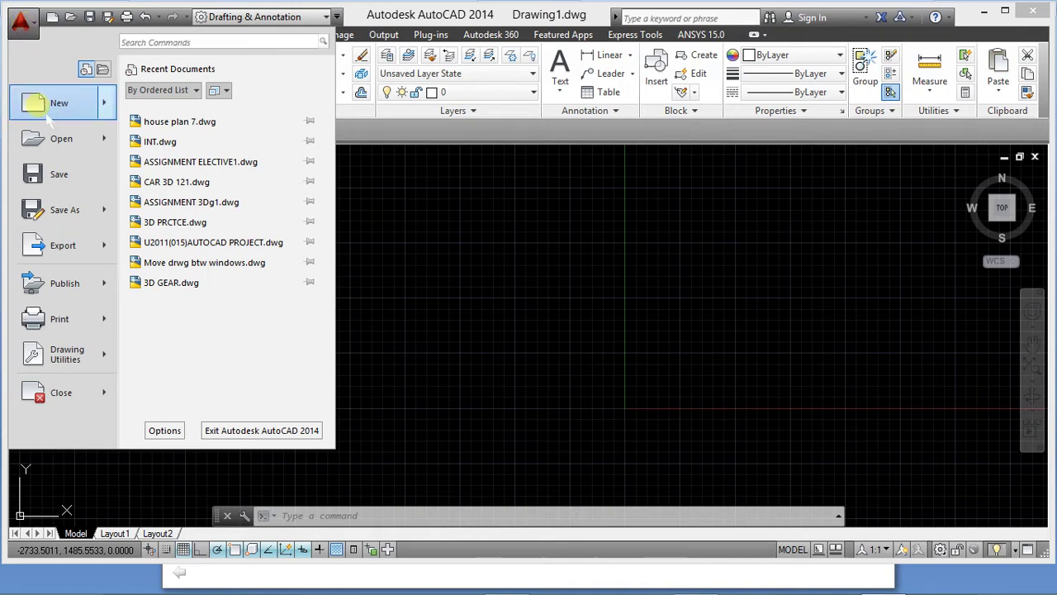
mouse_move(50, 114)
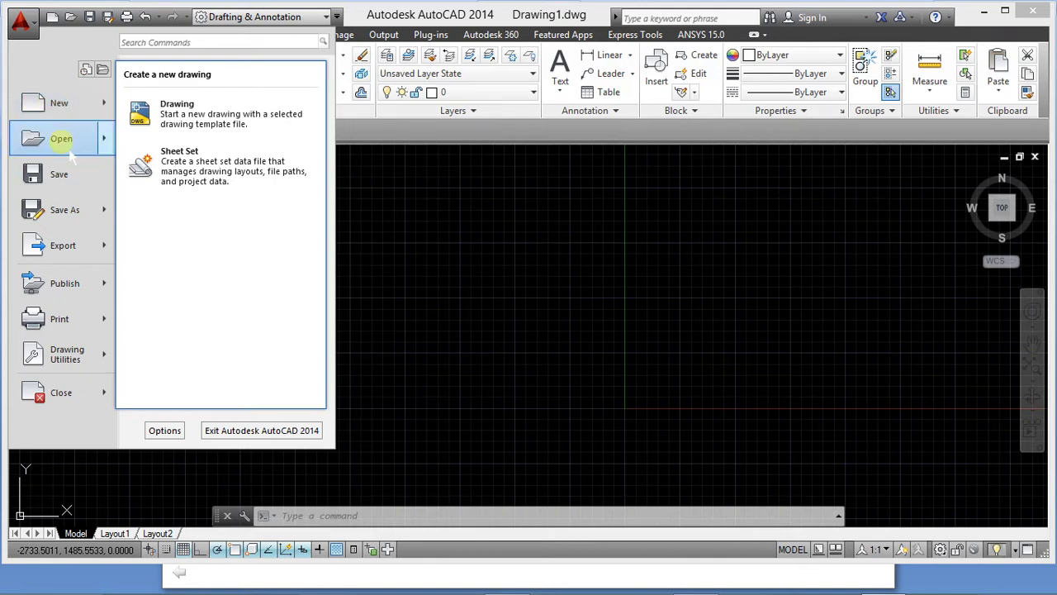
mouse_move(64, 142)
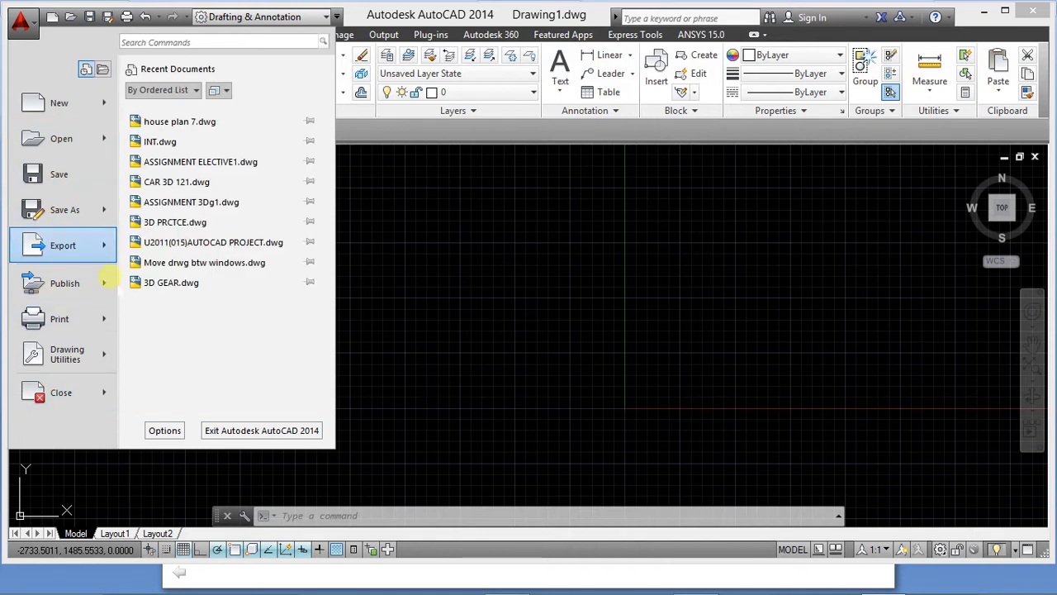
click(396, 369)
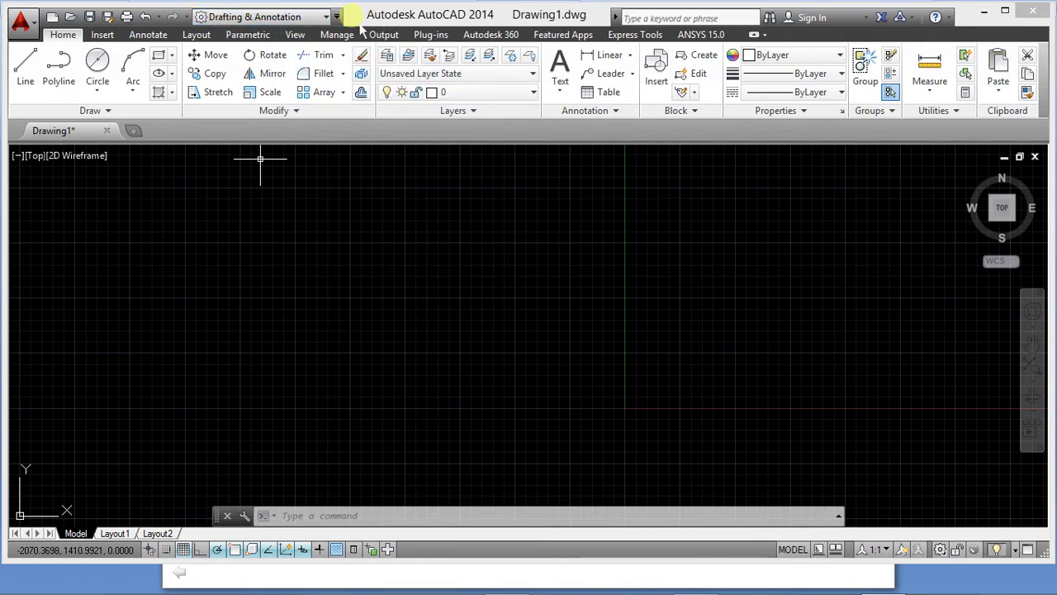
click(334, 16)
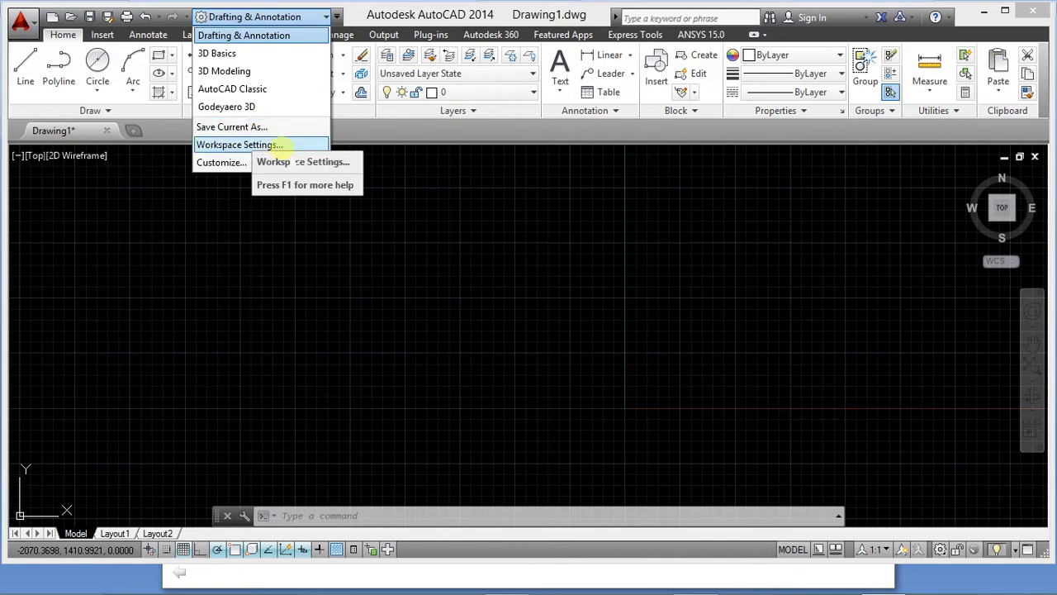
click(236, 229)
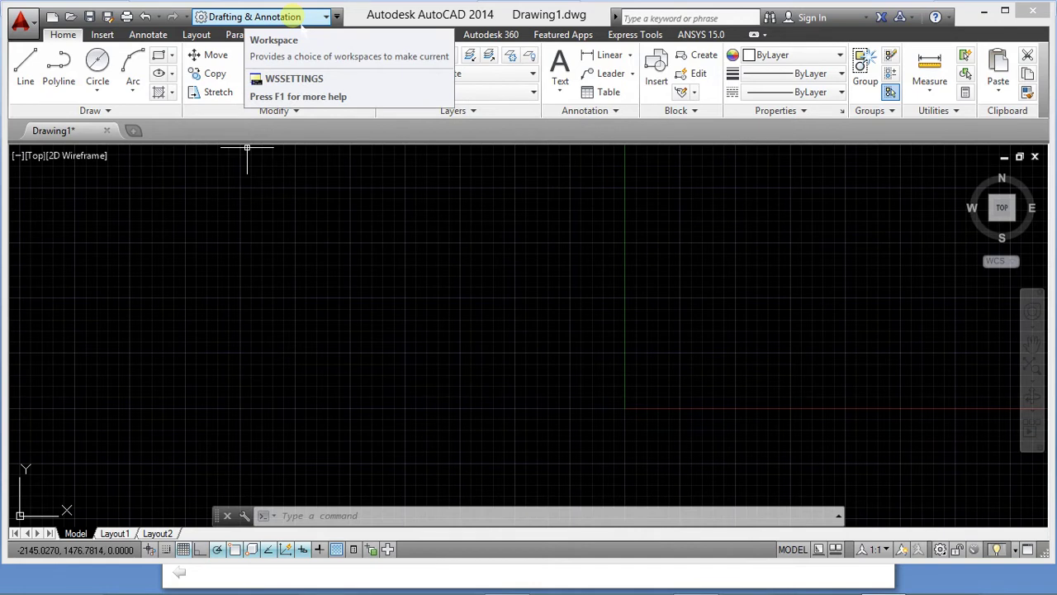
click(303, 210)
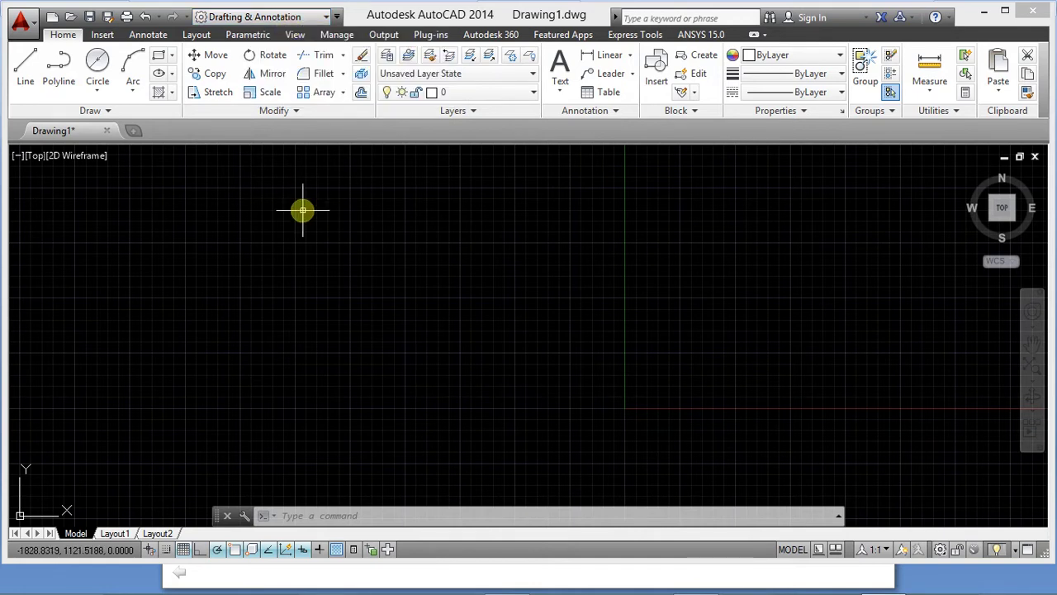
click(400, 153)
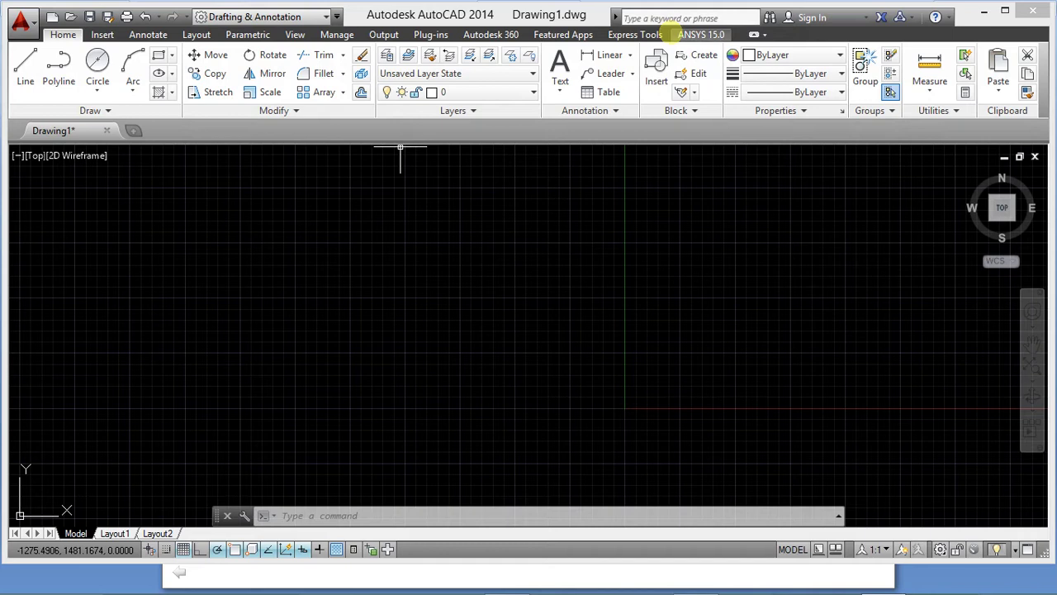
click(698, 17)
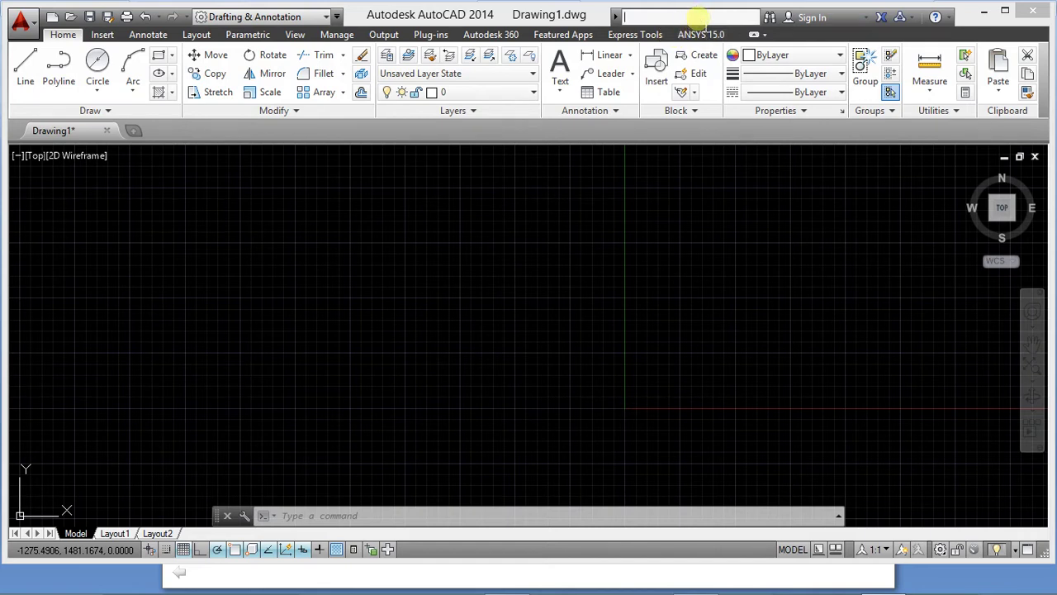
click(623, 222)
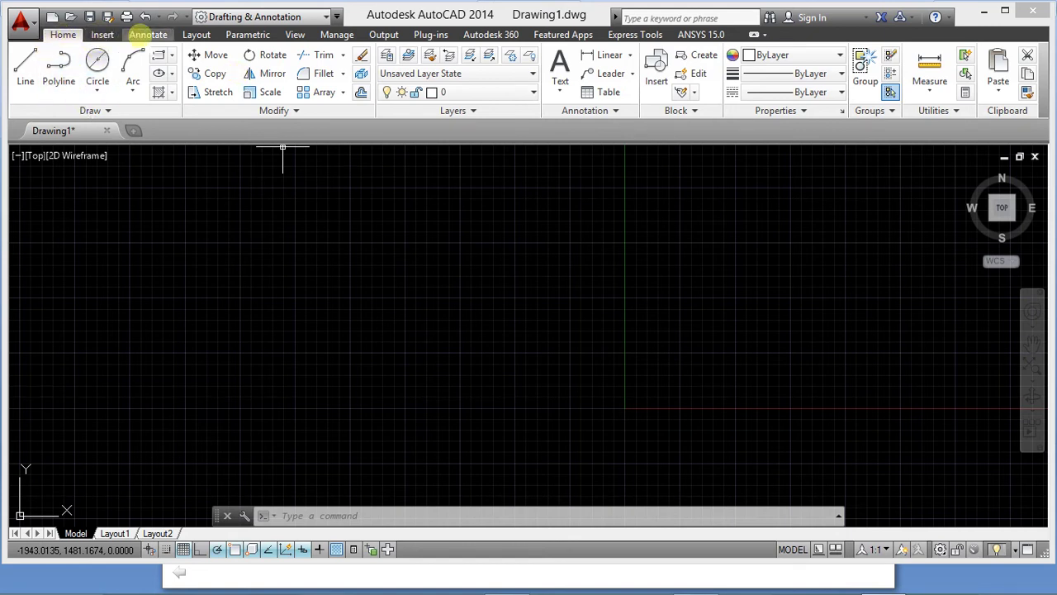
- Review the insert, annotation, layout, parametric, view, management, output and plug-in tool sets, and the list of preset model views
click(105, 34)
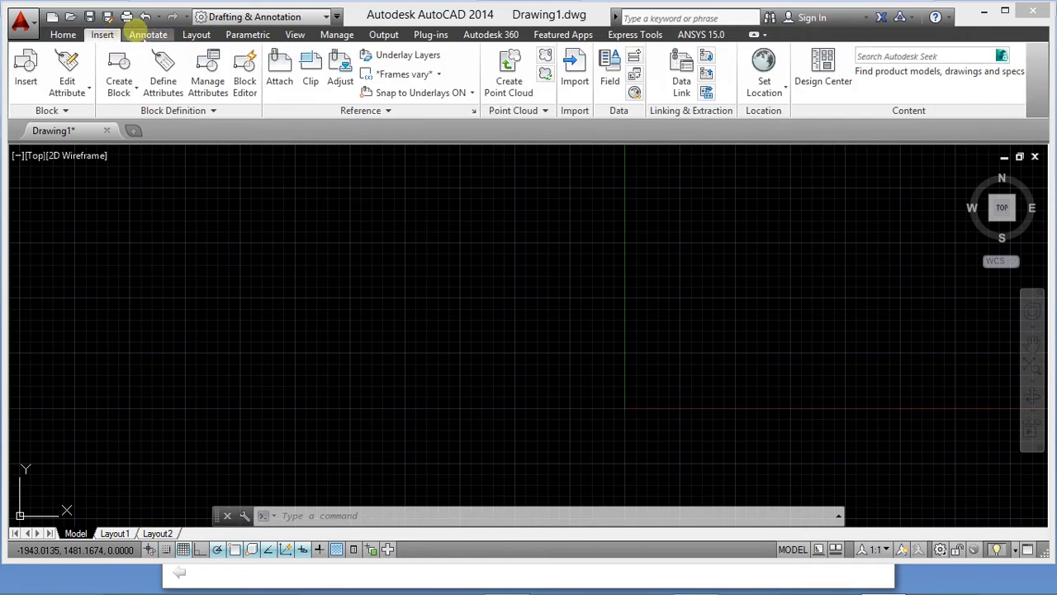
click(148, 34)
click(196, 34)
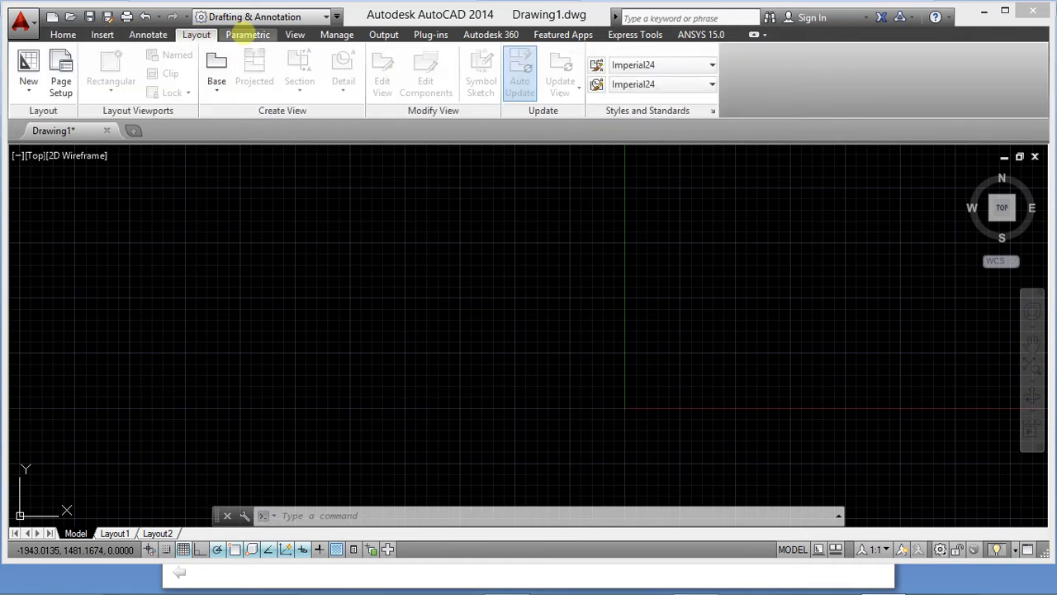
click(248, 34)
click(295, 34)
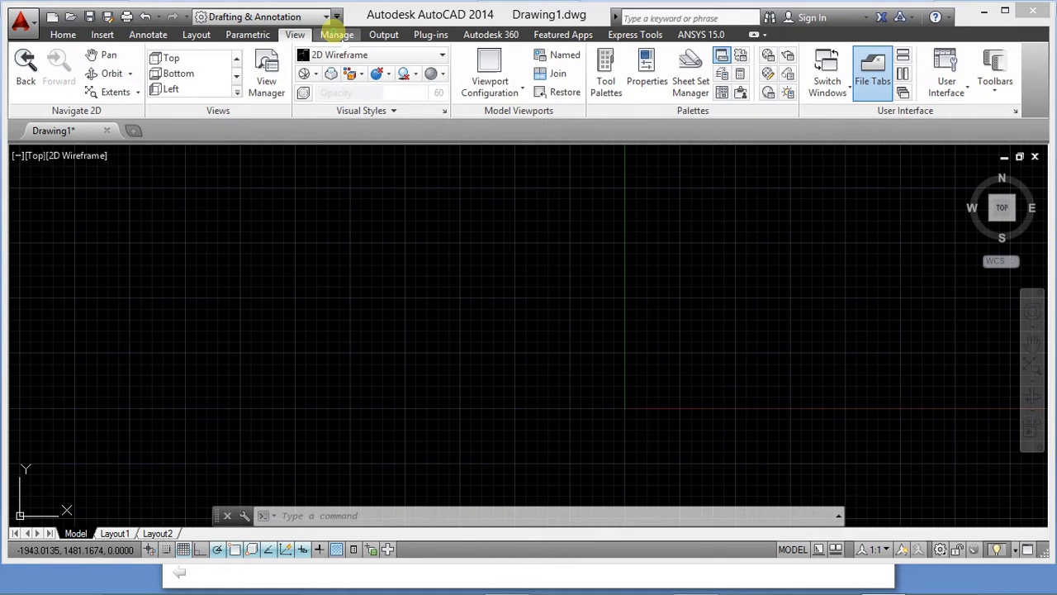
click(337, 34)
click(383, 34)
click(430, 34)
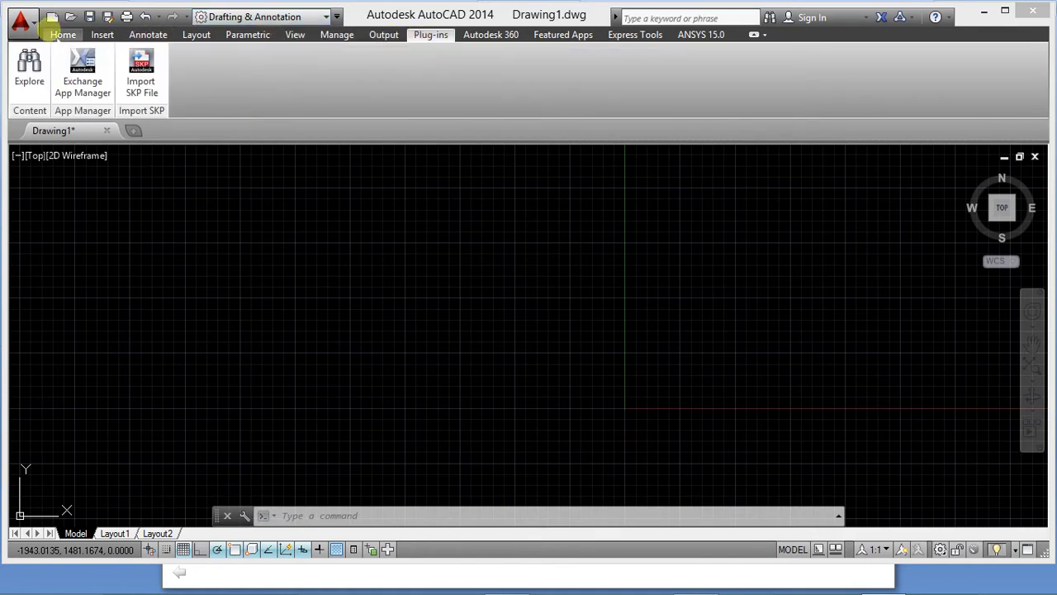
click(58, 34)
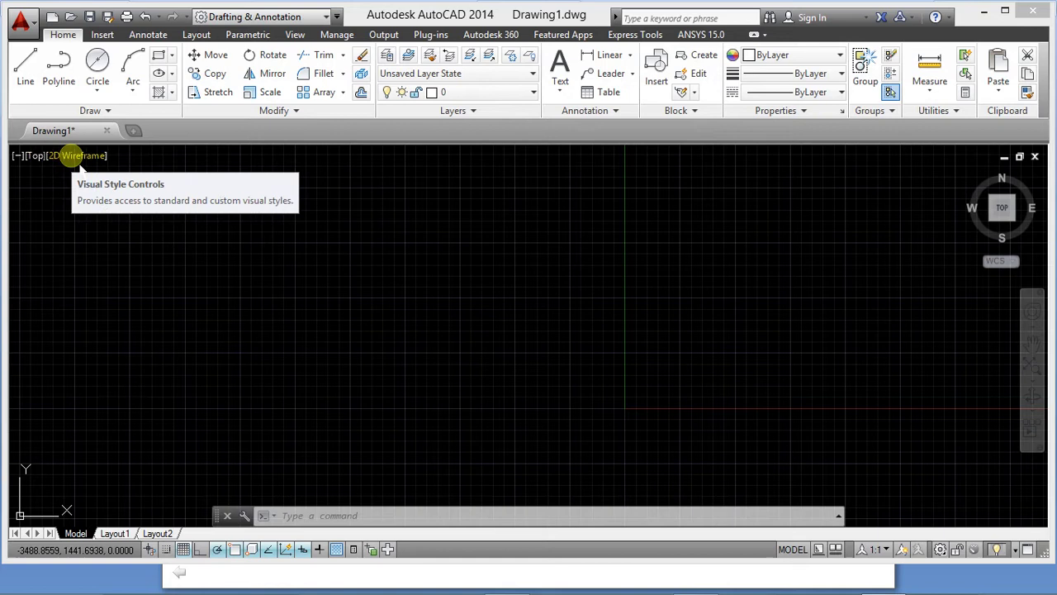
click(35, 155)
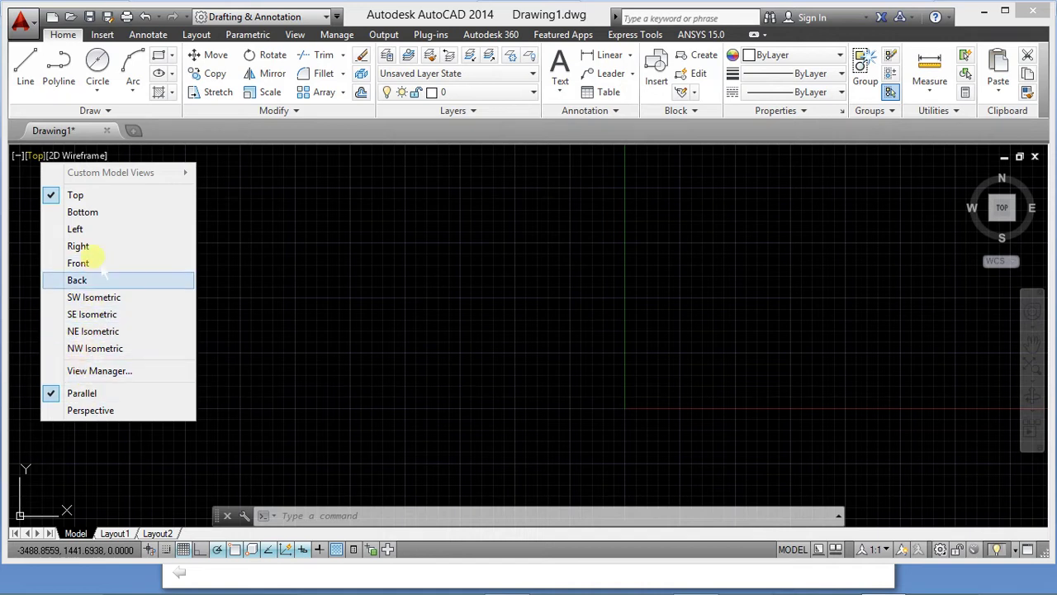
click(277, 261)
click(137, 193)
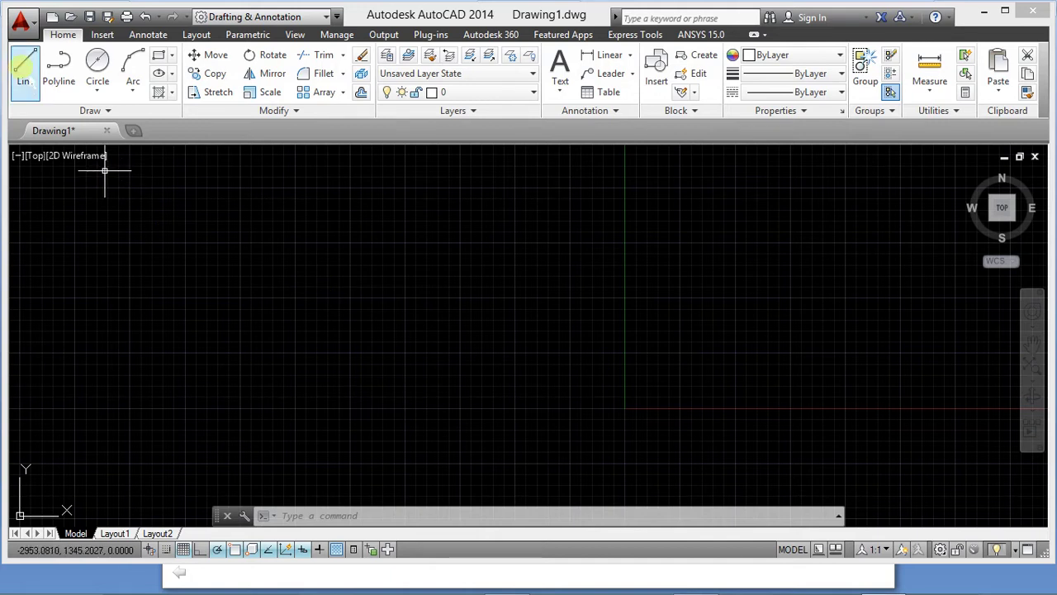
click(25, 70)
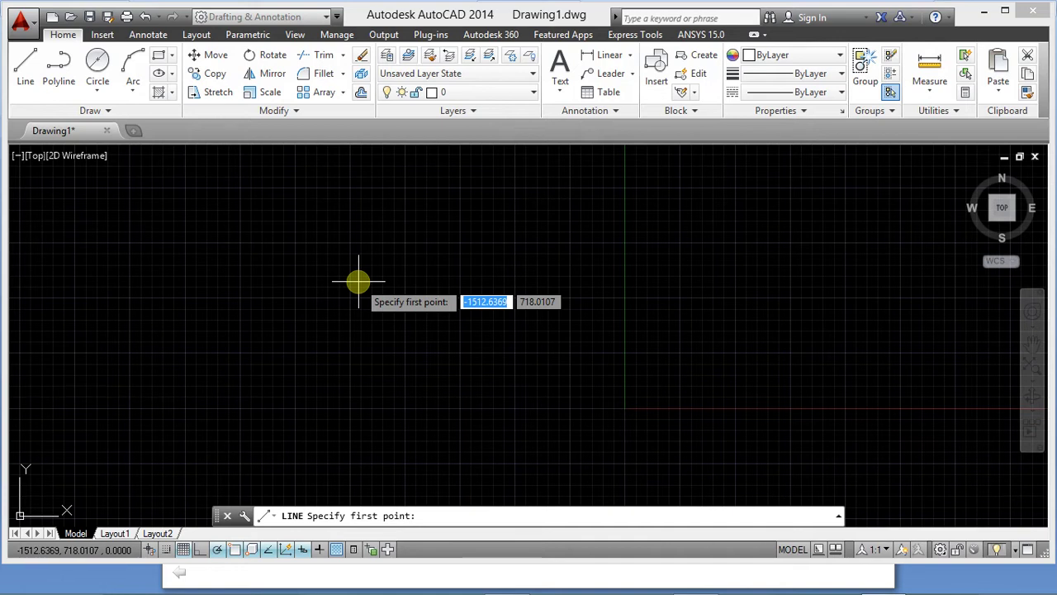
key(Escape)
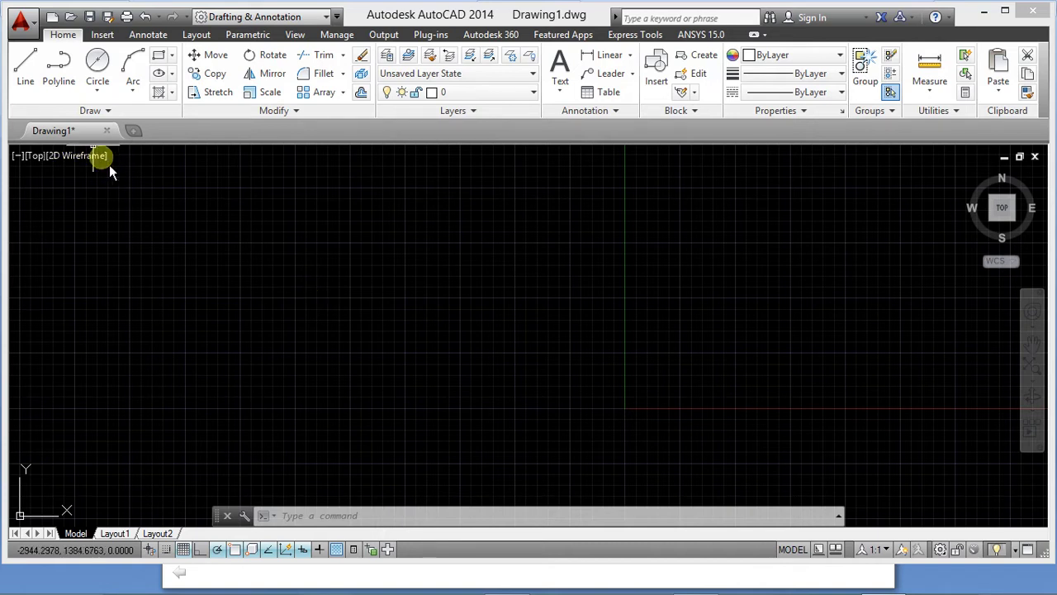
click(25, 68)
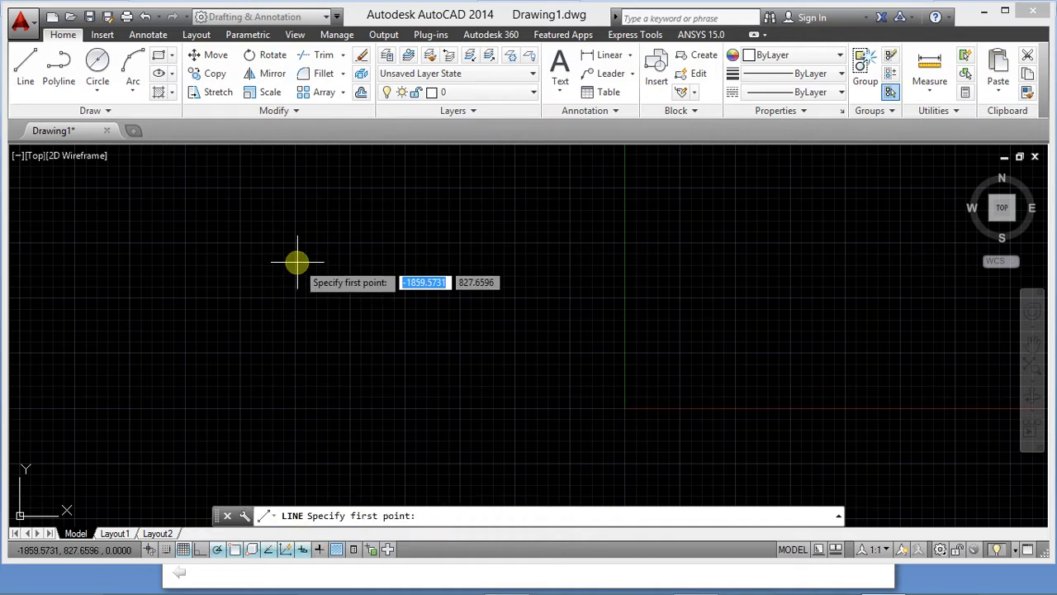
key(Escape)
click(314, 303)
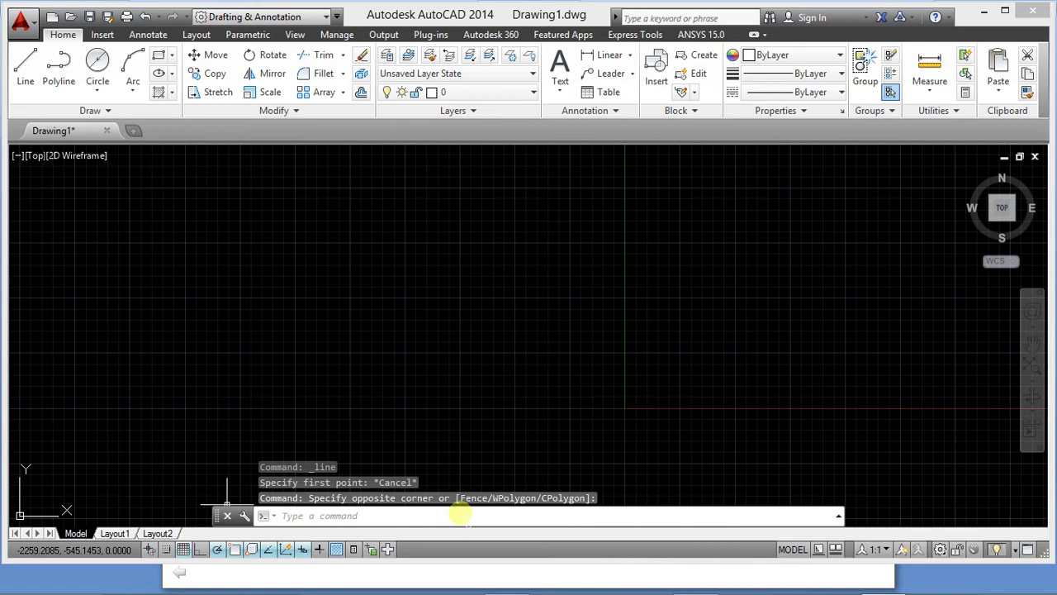
- Move the floating command line up into the drawing area, check the Line prompt in it, and return it to the lower edge
drag(218, 517, 229, 422)
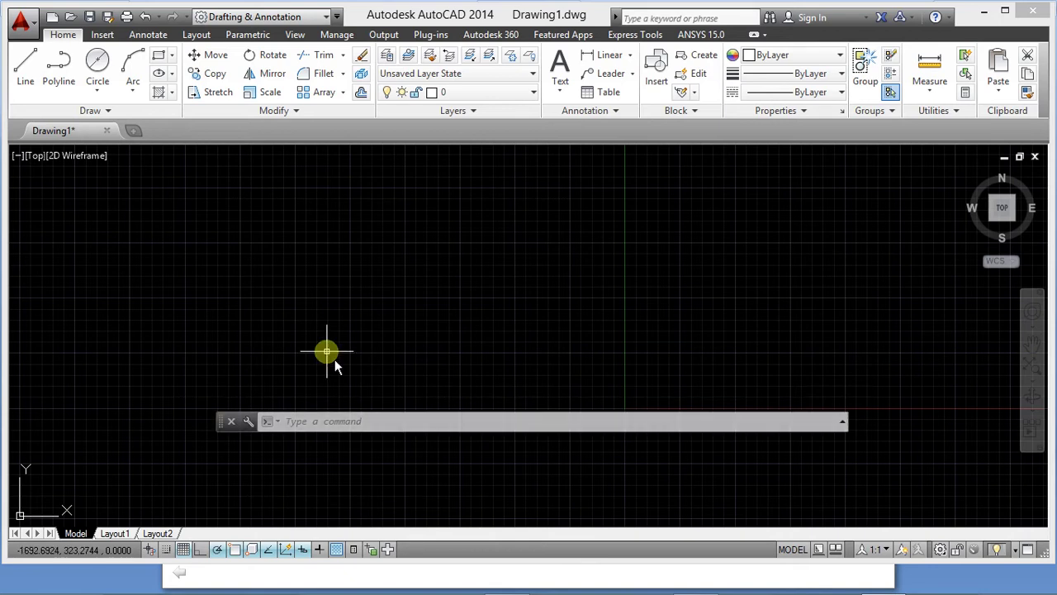
click(25, 70)
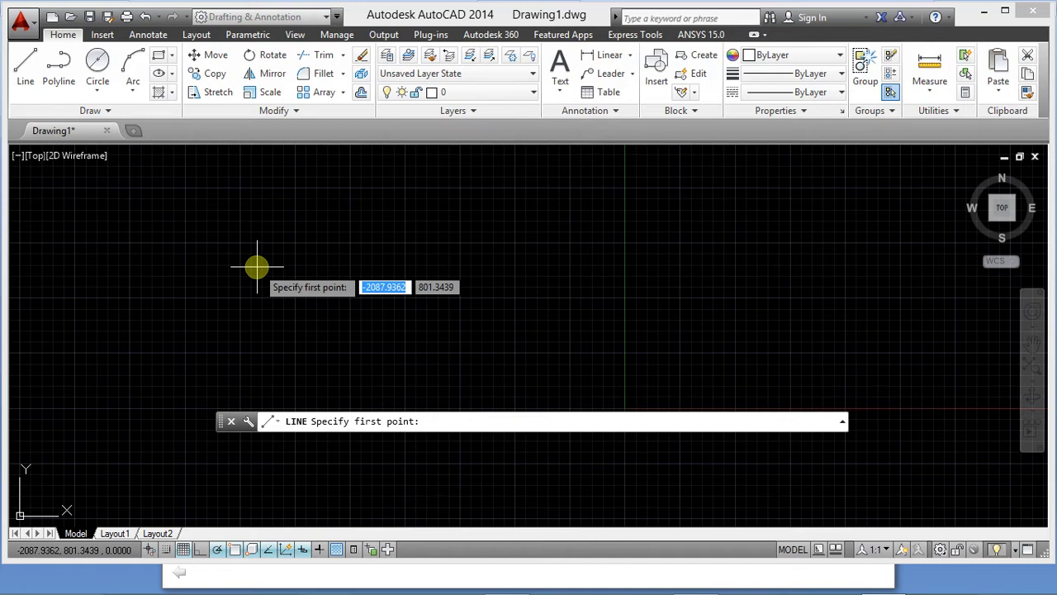
key(Escape)
drag(217, 430, 207, 510)
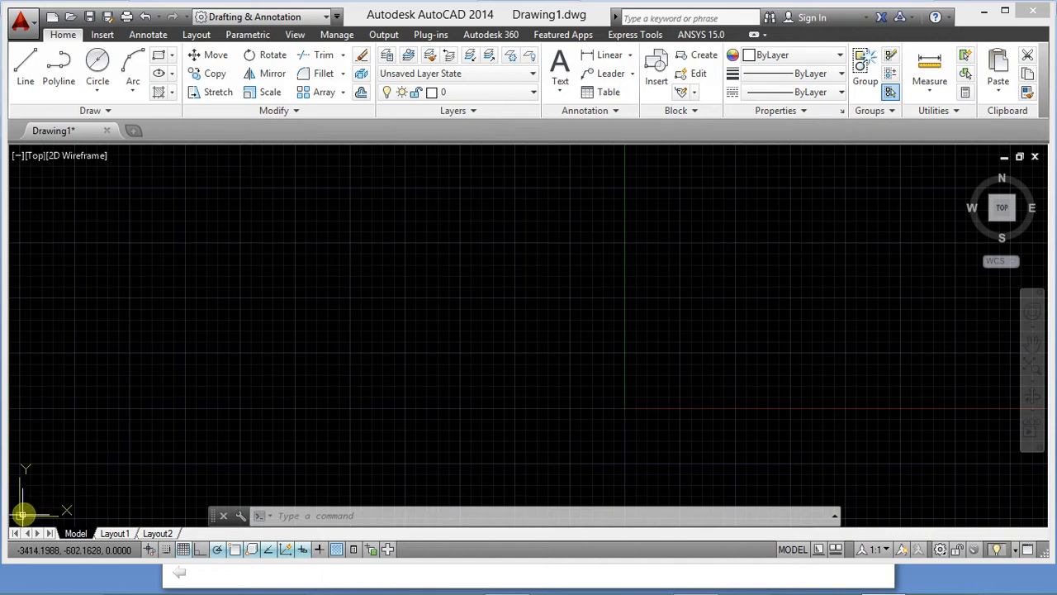
click(23, 514)
click(124, 435)
click(124, 435)
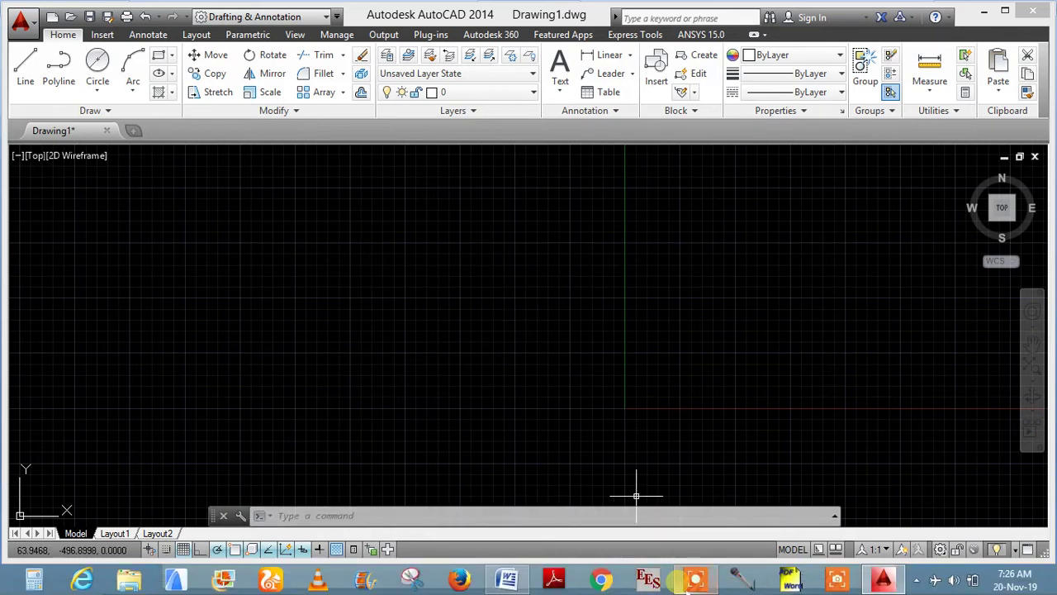
mouse_move(698, 585)
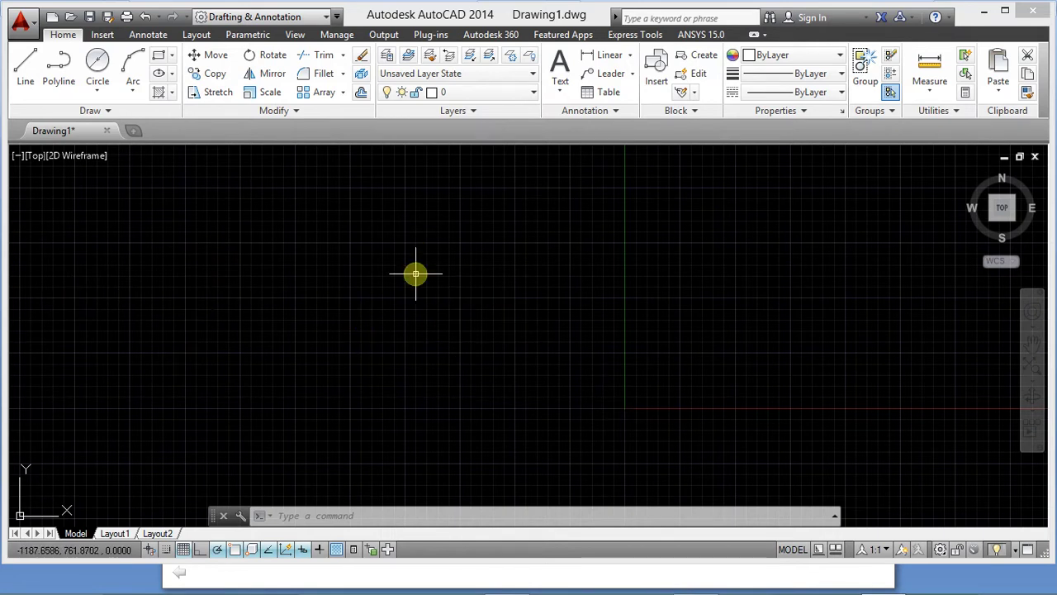
- Draw a circle by centre and diameter near the middle of the drawing area and select it
click(97, 66)
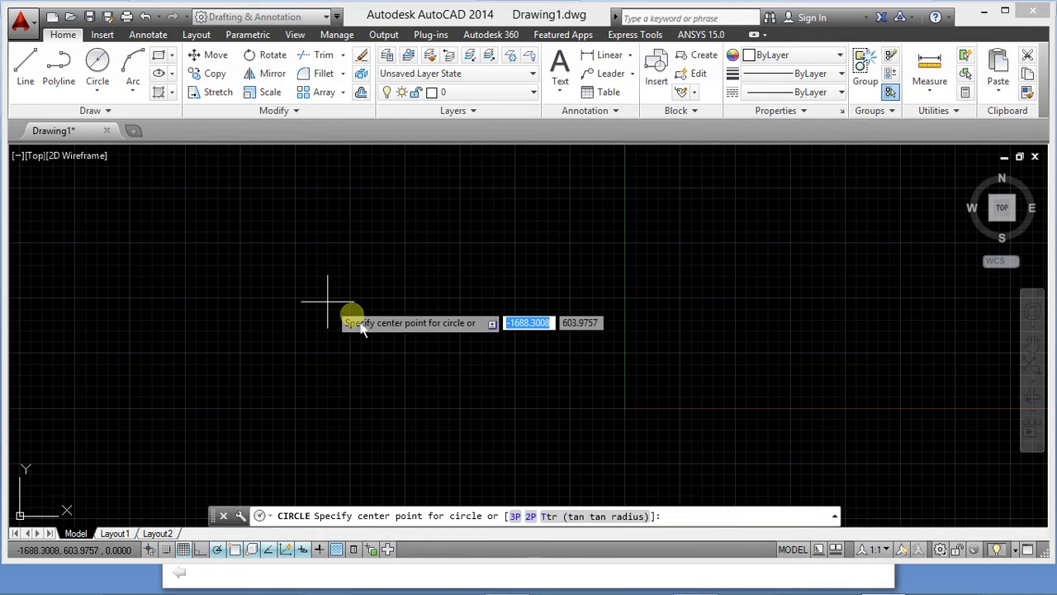
click(443, 283)
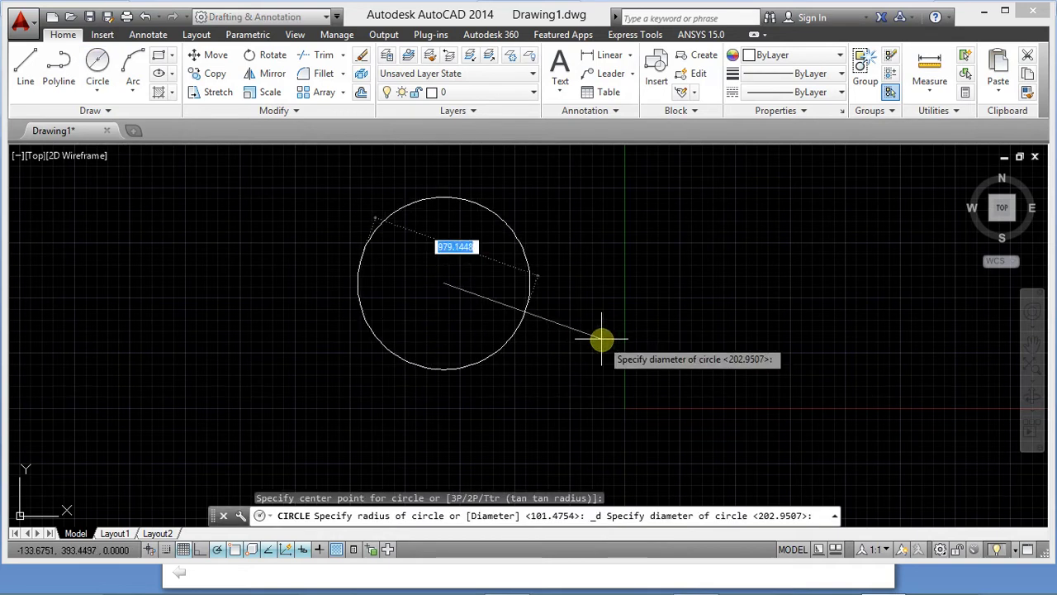
click(566, 315)
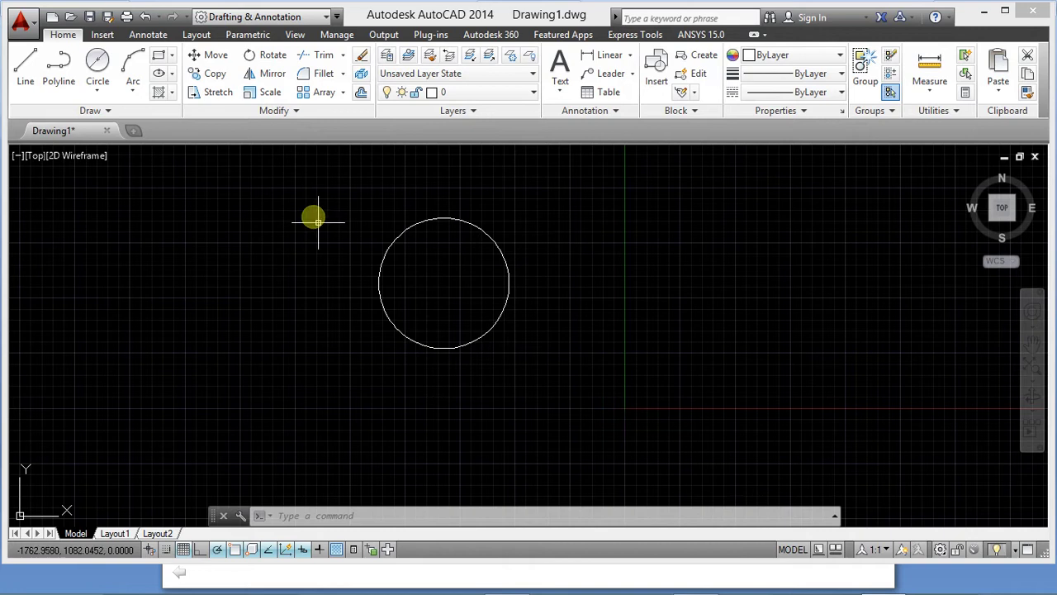
click(383, 253)
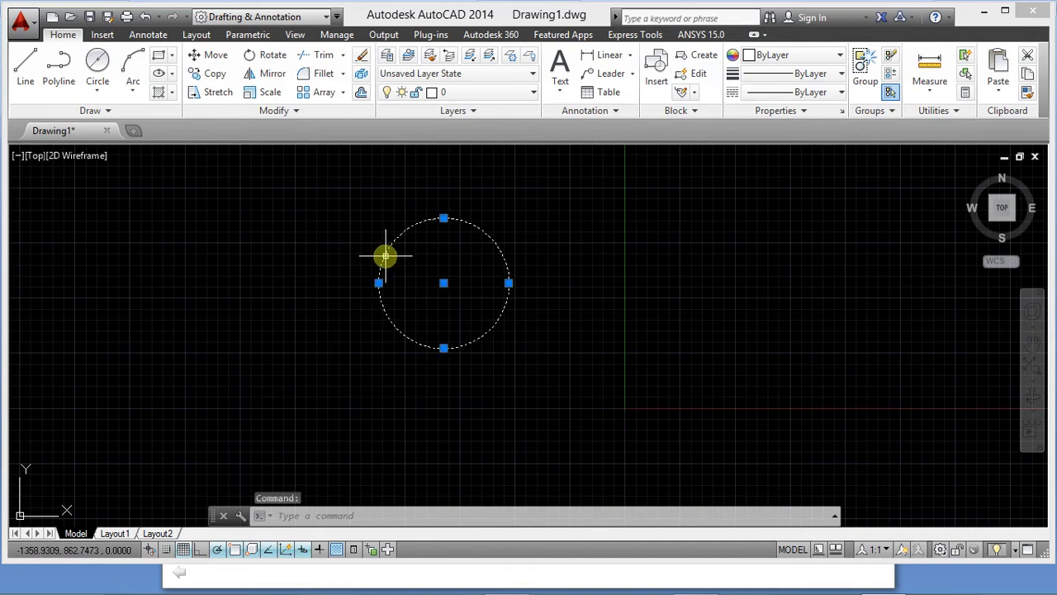
- Delete the selected circle from the drawing
key(Delete)
click(361, 283)
click(361, 282)
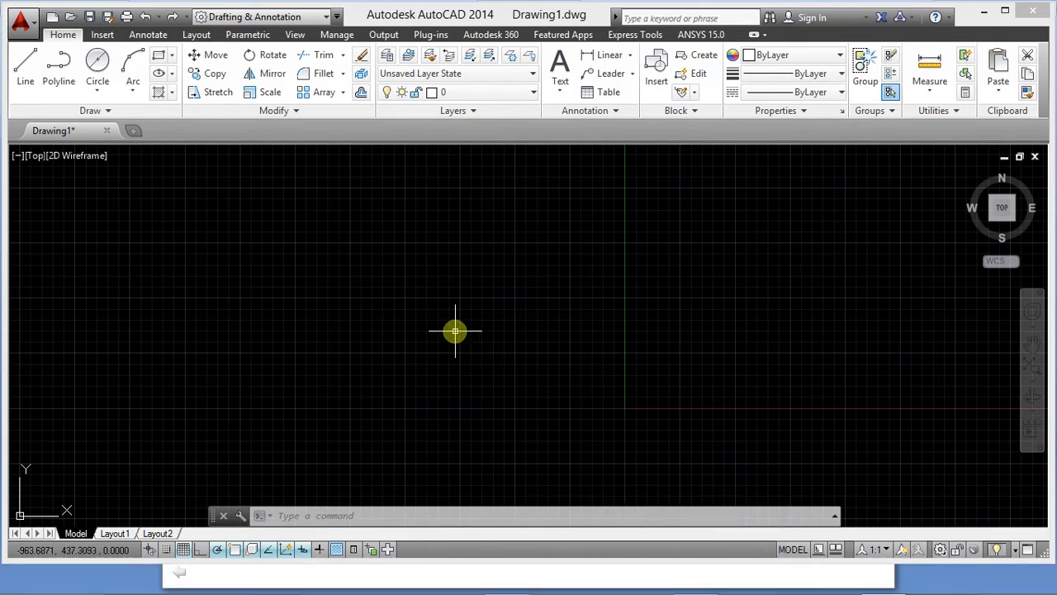
- Switch to the tutorial outline document, check the topics on the command system and working with the mouse, and return to AutoCAD
key(alt+Tab)
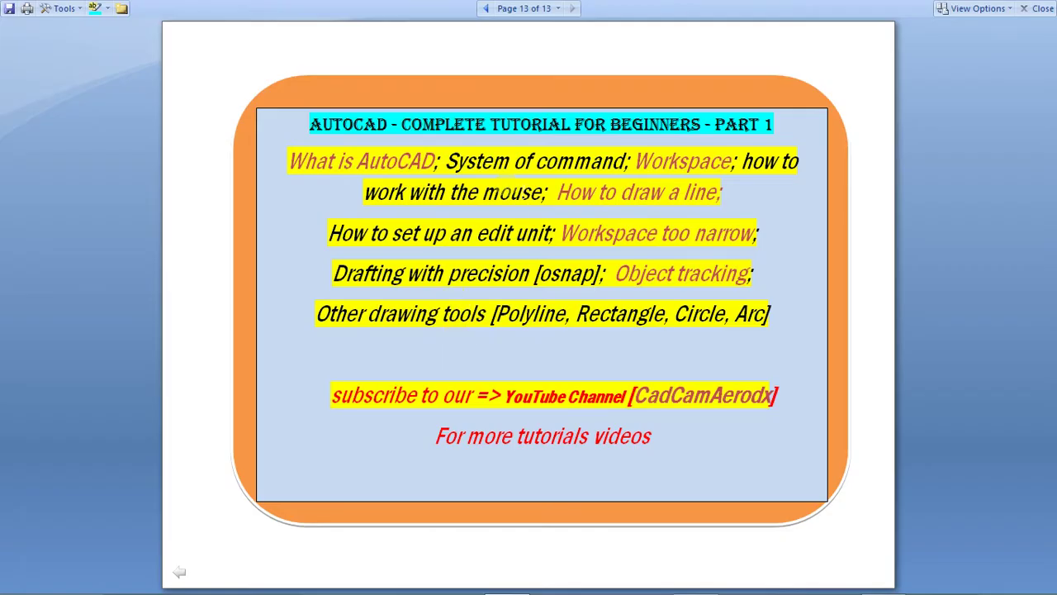
drag(446, 161, 626, 161)
click(536, 193)
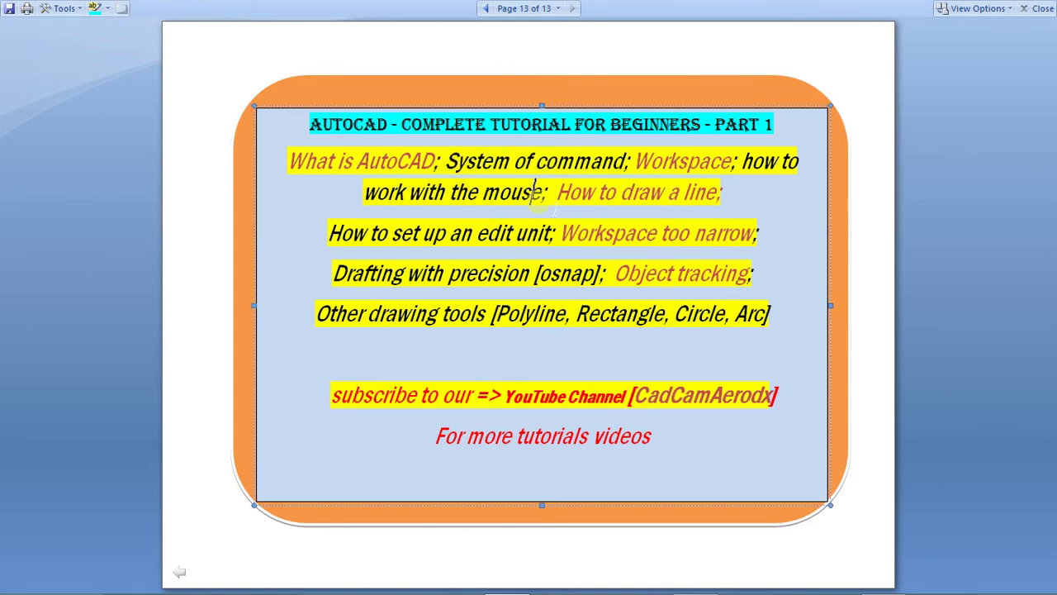
key(alt+Tab)
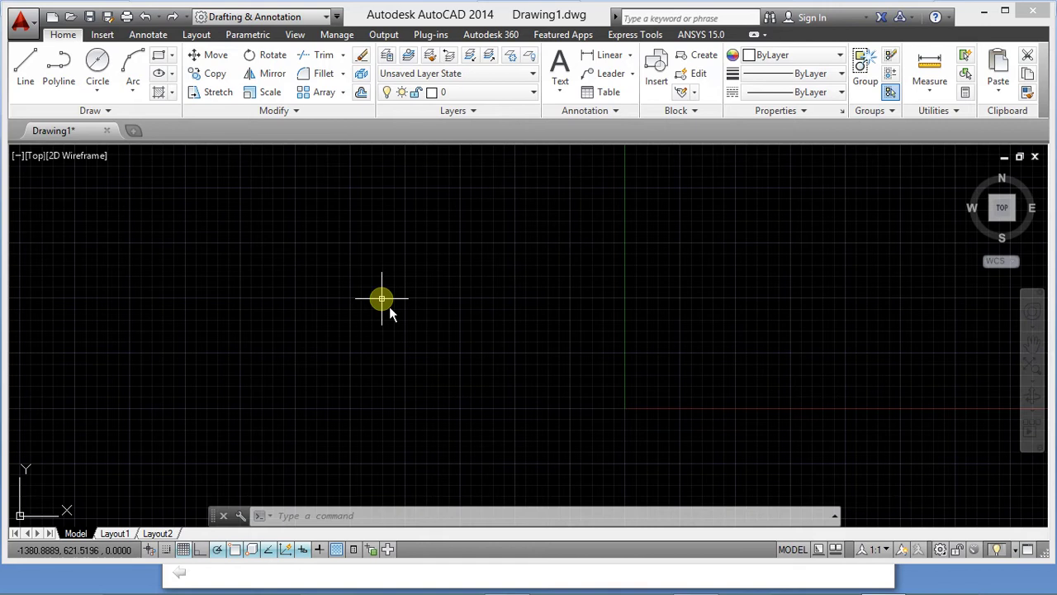
- Draw a closed four-sided outline with a horizontal base, a shorter horizontal upper edge and two slanted sides using Line
text(L)
key(Return)
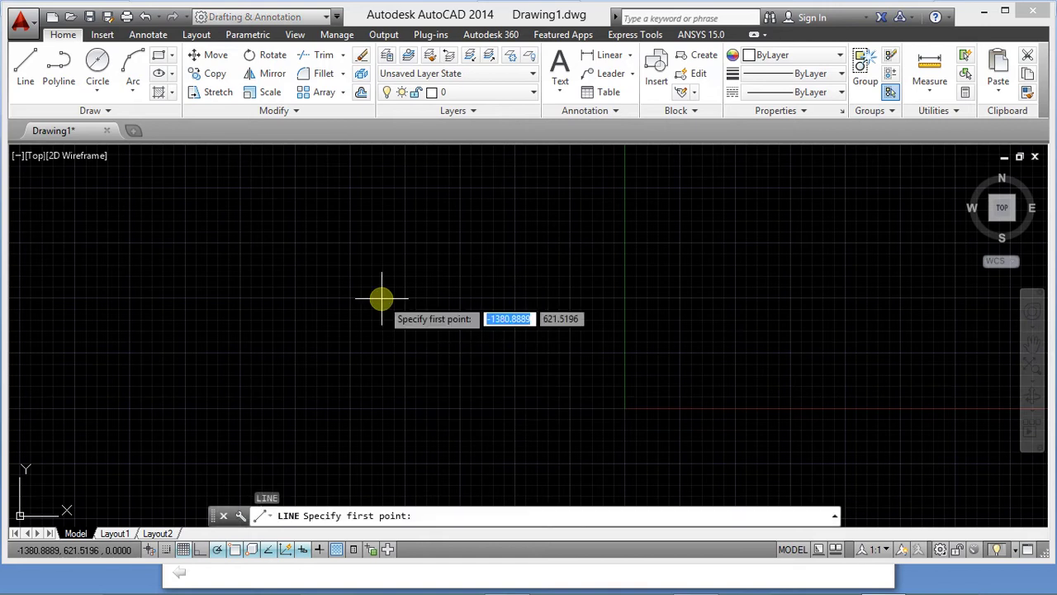
click(316, 293)
click(590, 293)
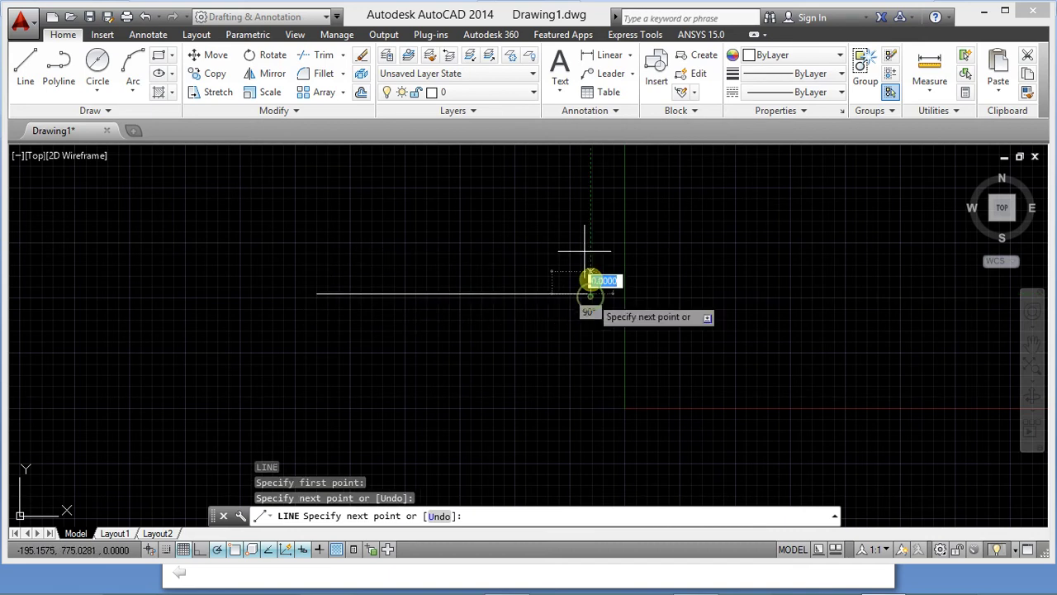
click(558, 214)
click(450, 214)
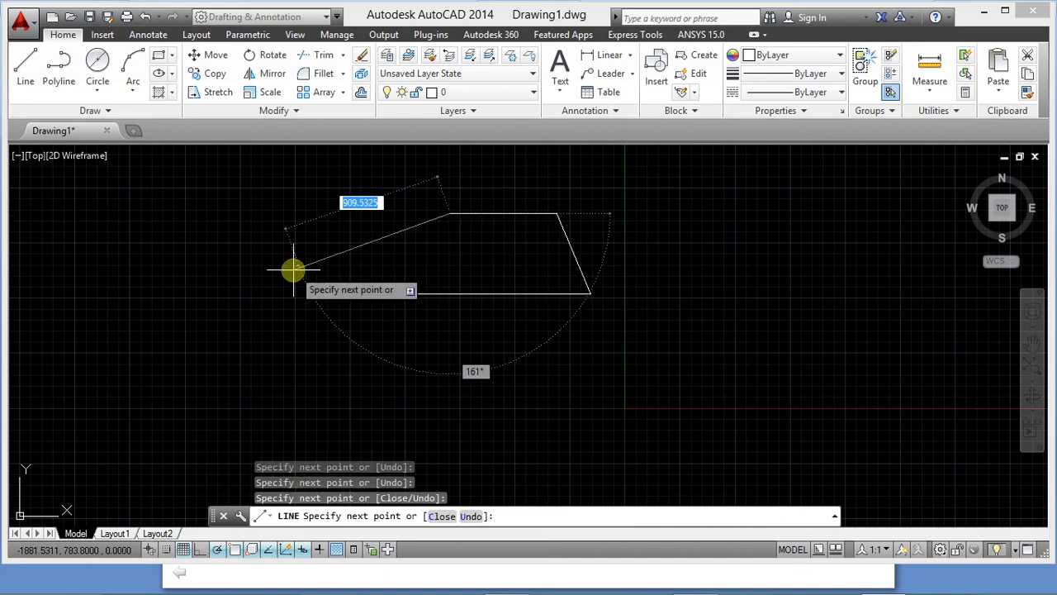
click(320, 294)
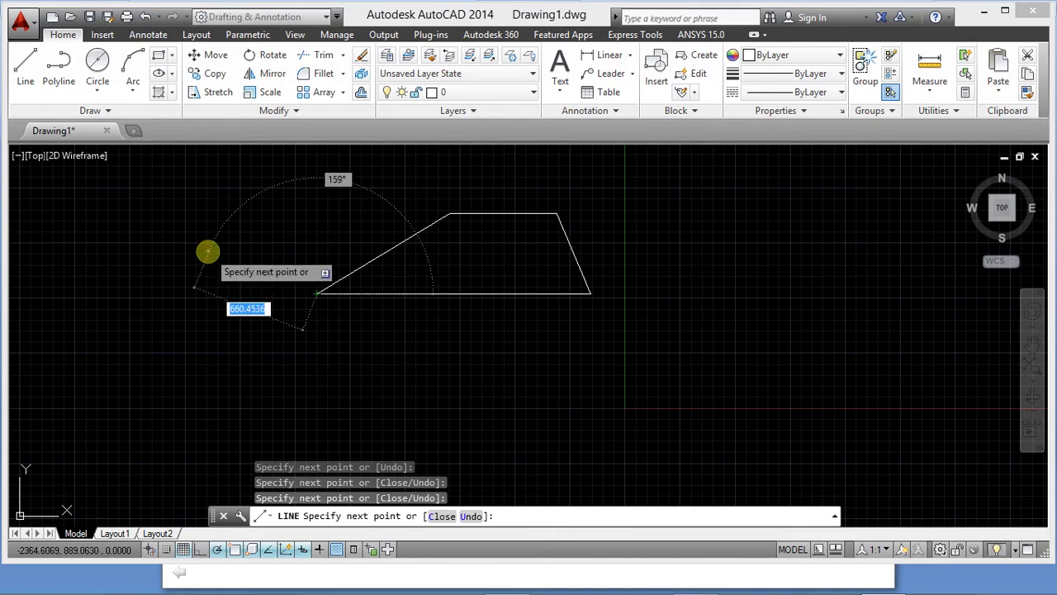
right_click(209, 252)
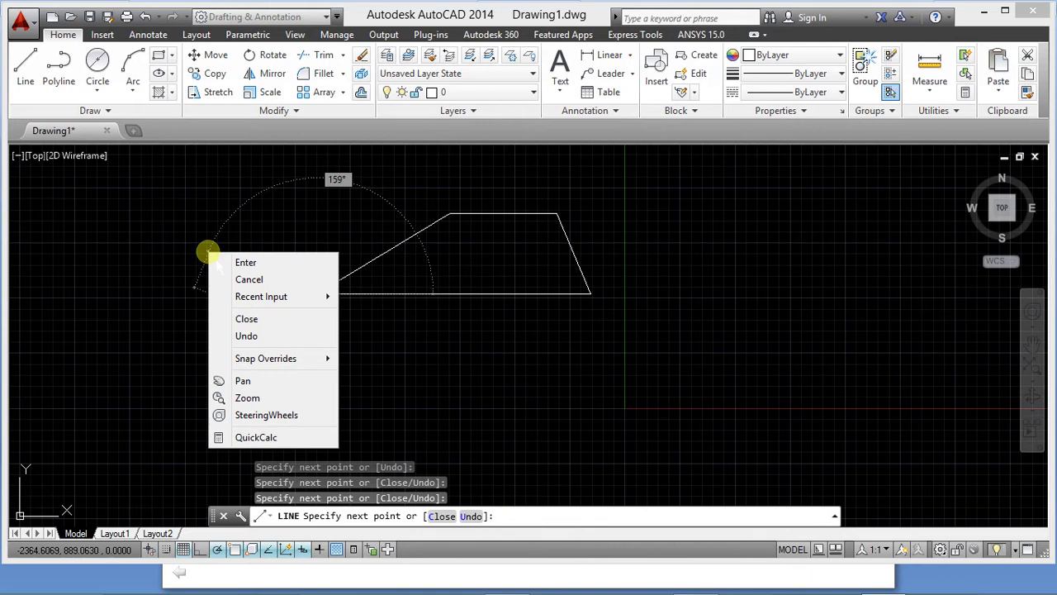
click(235, 262)
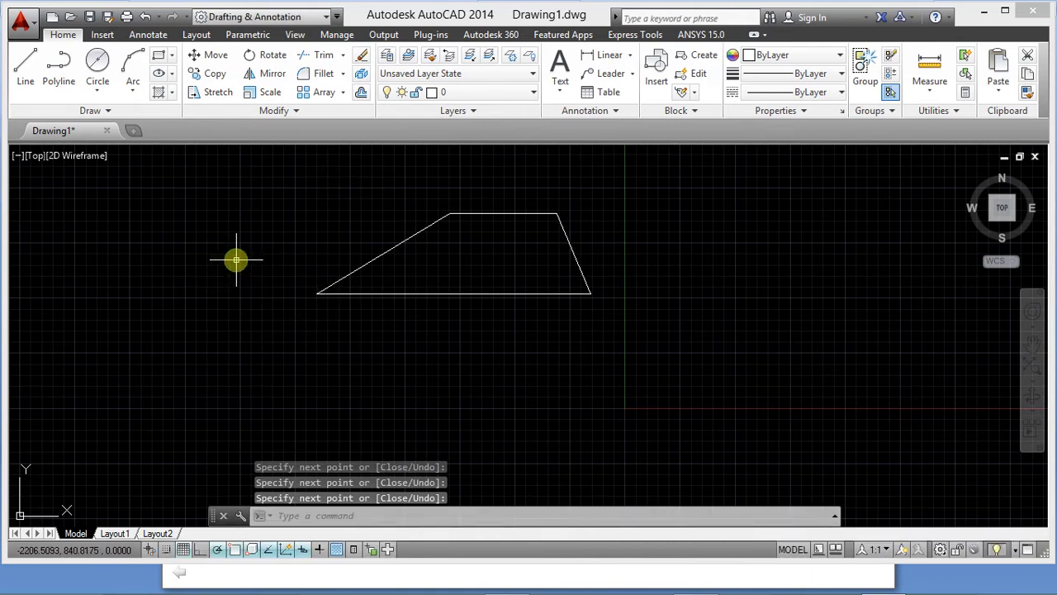
- Draw a closed triangle with the Line command below and to the left of the four-sided outline
click(25, 66)
click(182, 335)
click(341, 389)
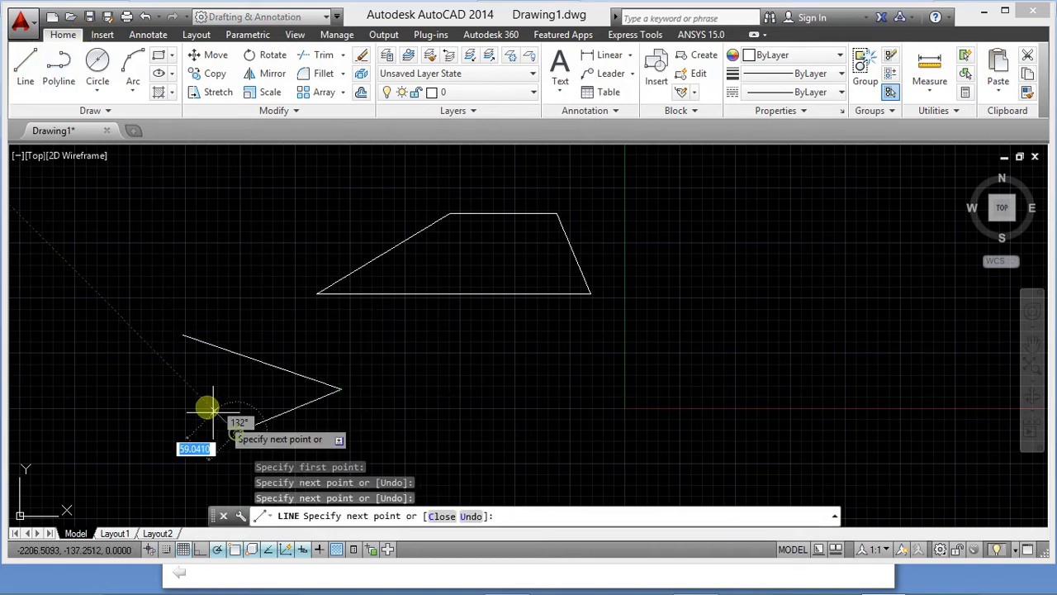
click(237, 432)
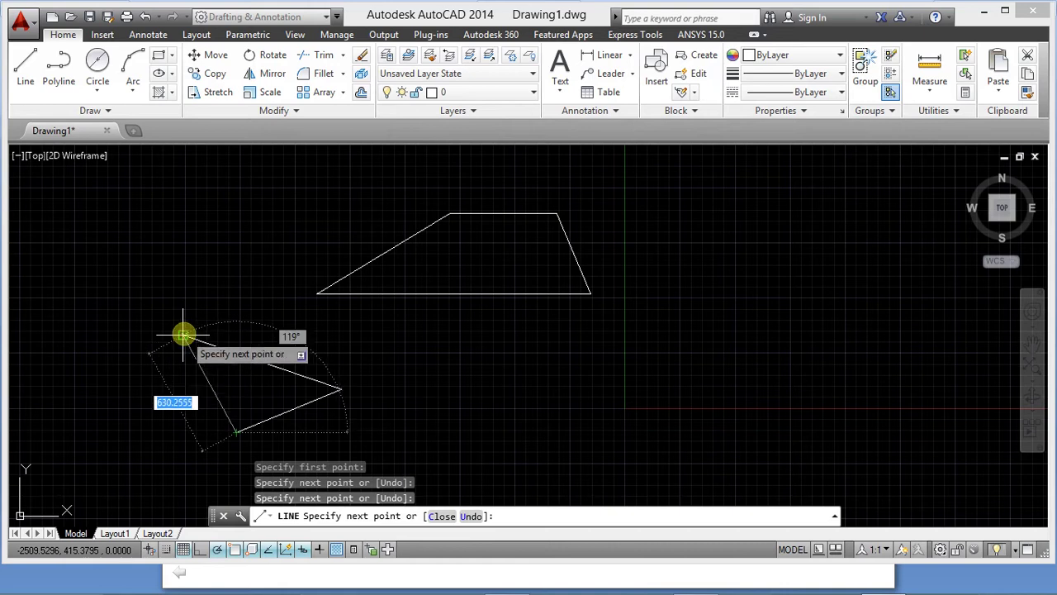
click(183, 336)
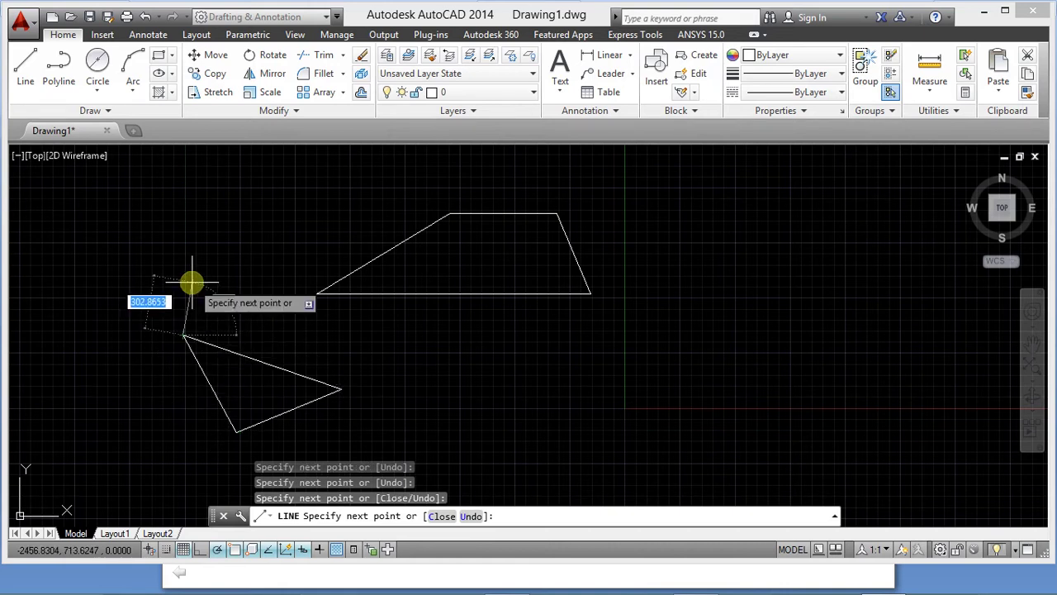
key(Escape)
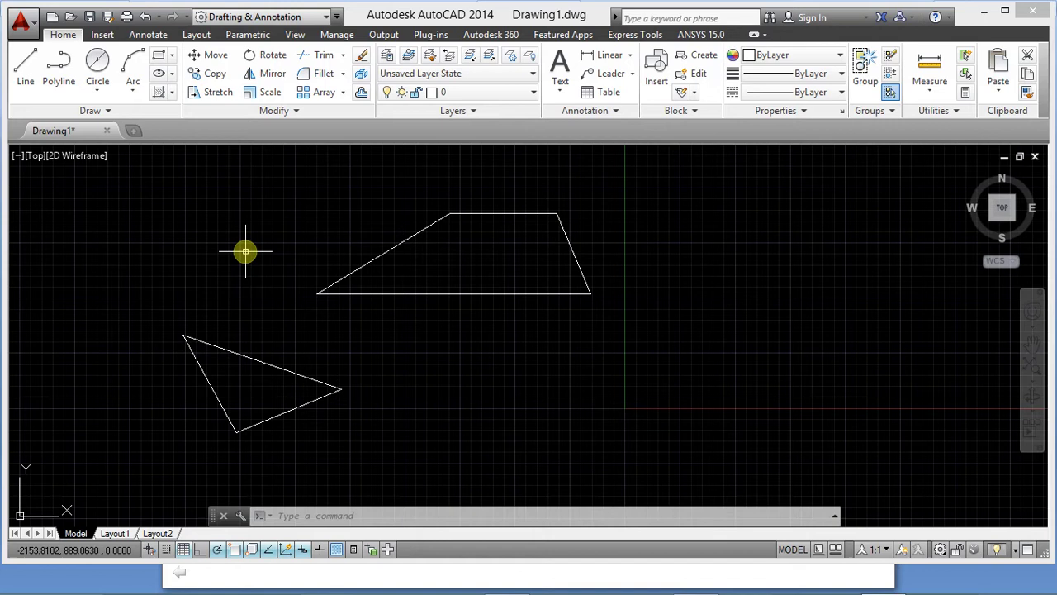
- Open the Options dialog and review the Files, Display, Open and Save, Plot and Publish, System and User Preferences settings
text(option)
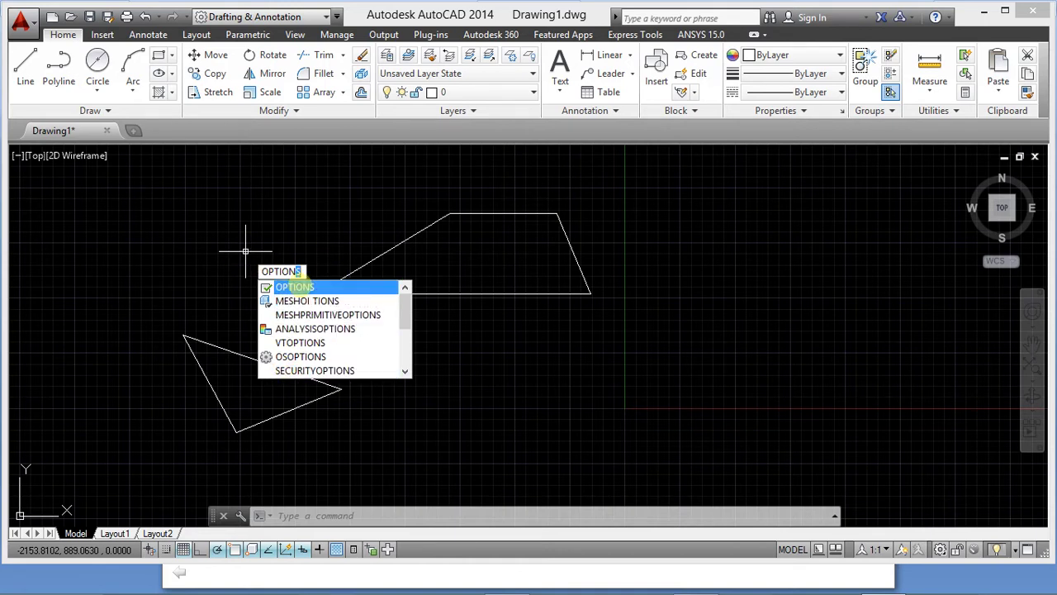
click(299, 286)
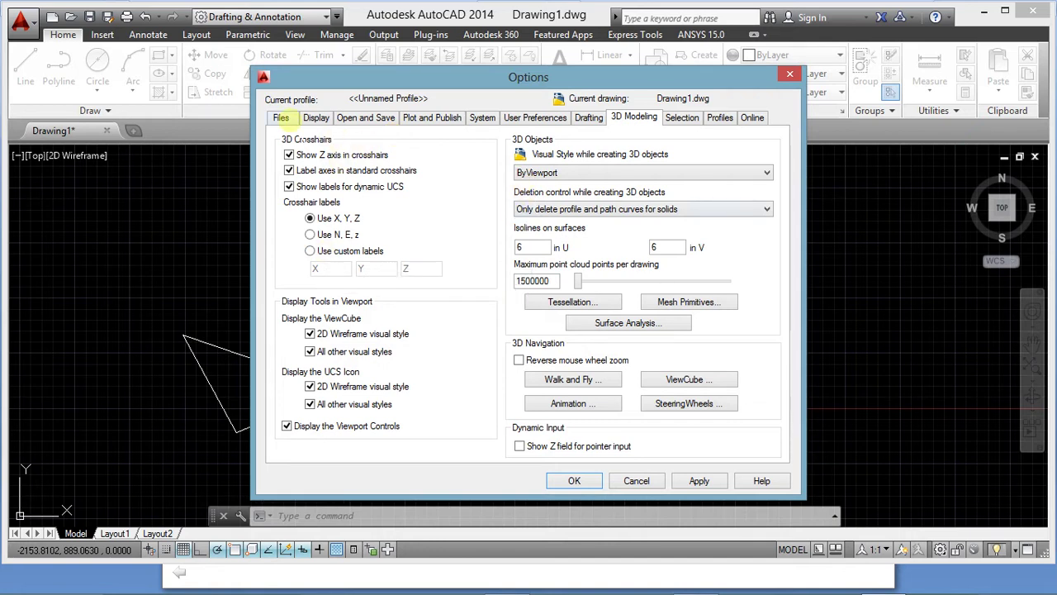
click(281, 118)
click(315, 118)
click(355, 117)
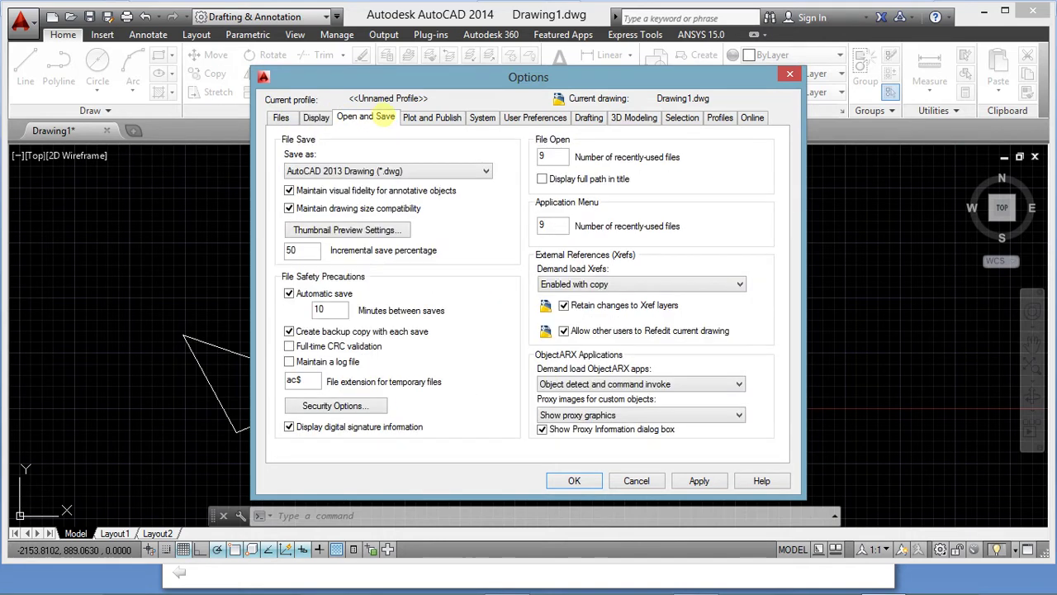
click(425, 117)
click(483, 117)
click(546, 117)
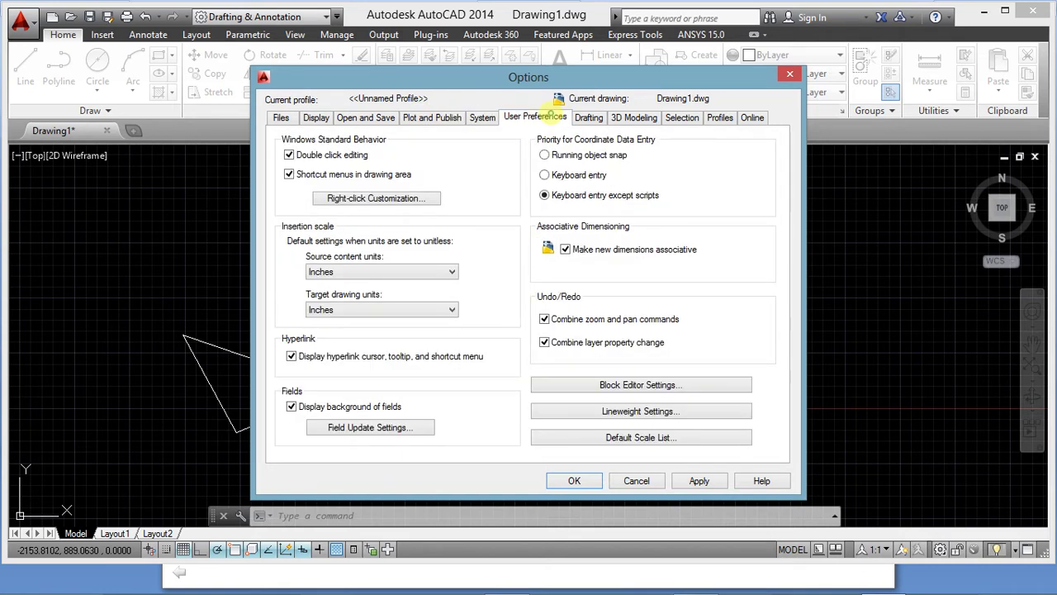
- Review the Drafting, 3D Modeling, Selection, Profiles and Online options, revisit Display and Files, and close the Options dialog
click(591, 118)
click(637, 117)
click(682, 118)
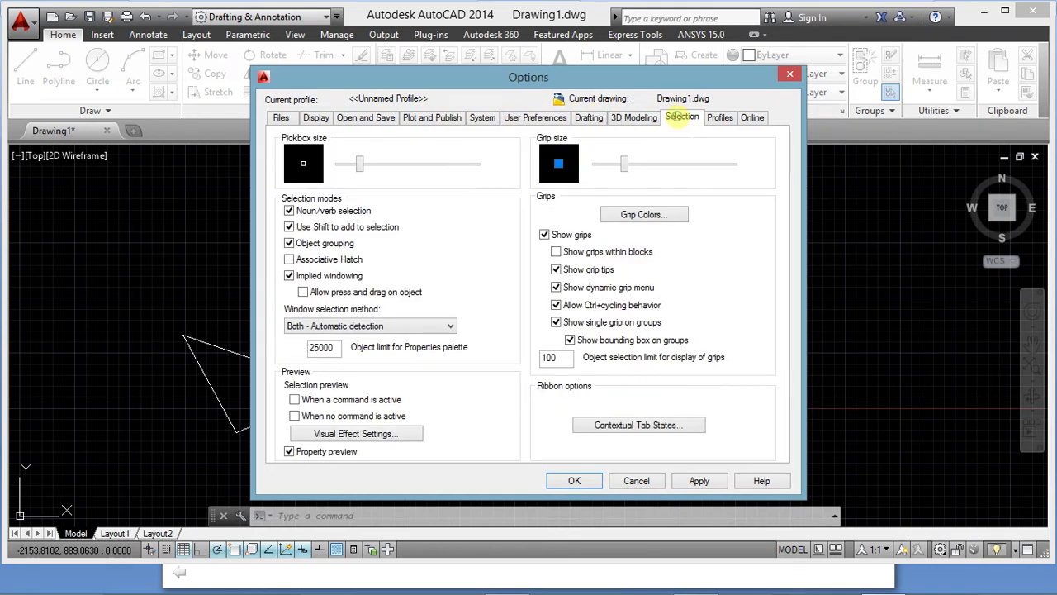
click(718, 117)
click(751, 116)
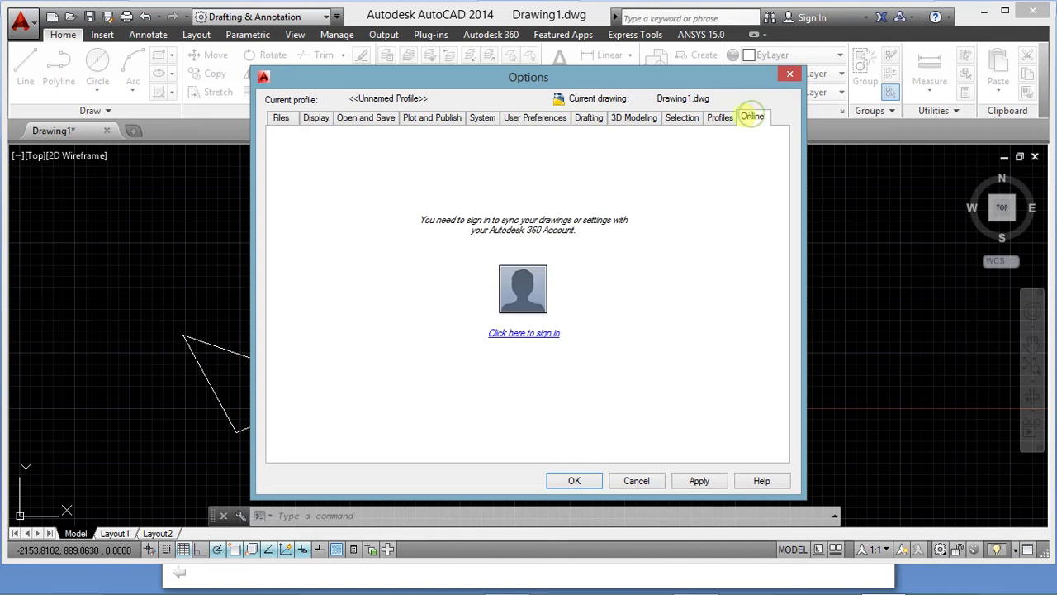
click(315, 117)
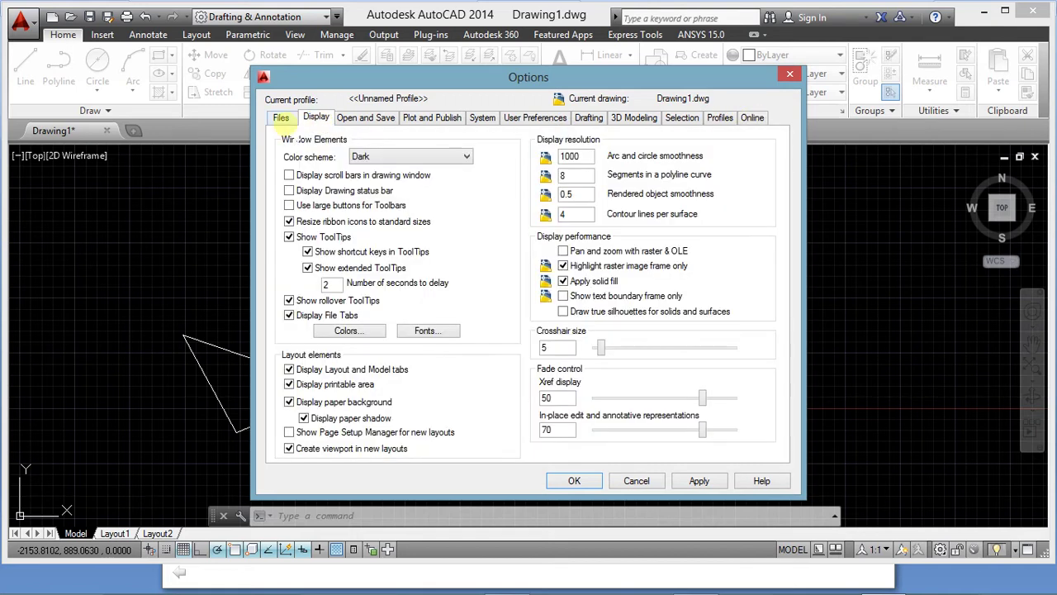
click(281, 118)
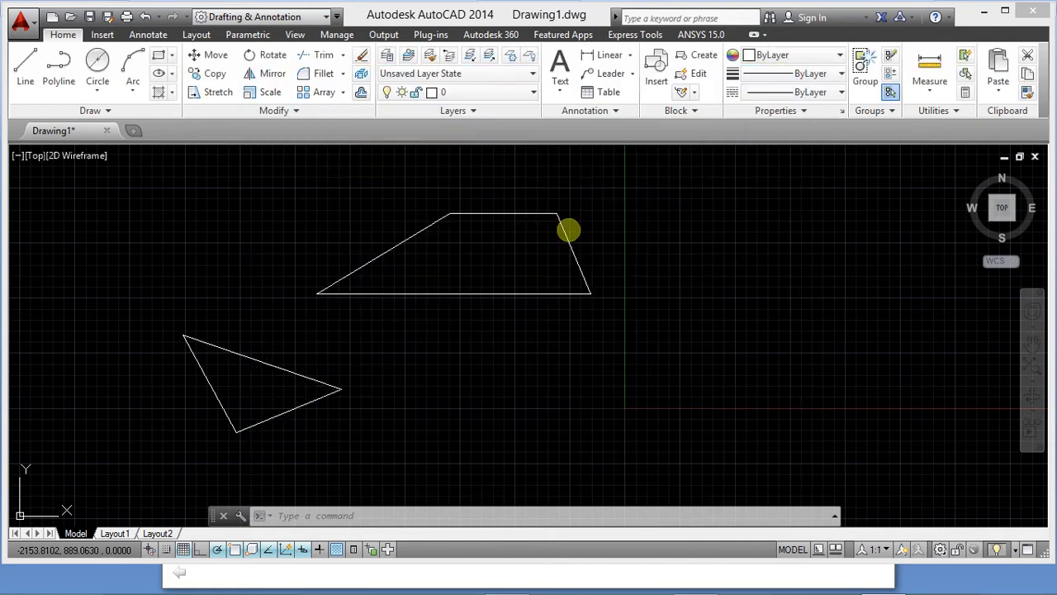
click(789, 74)
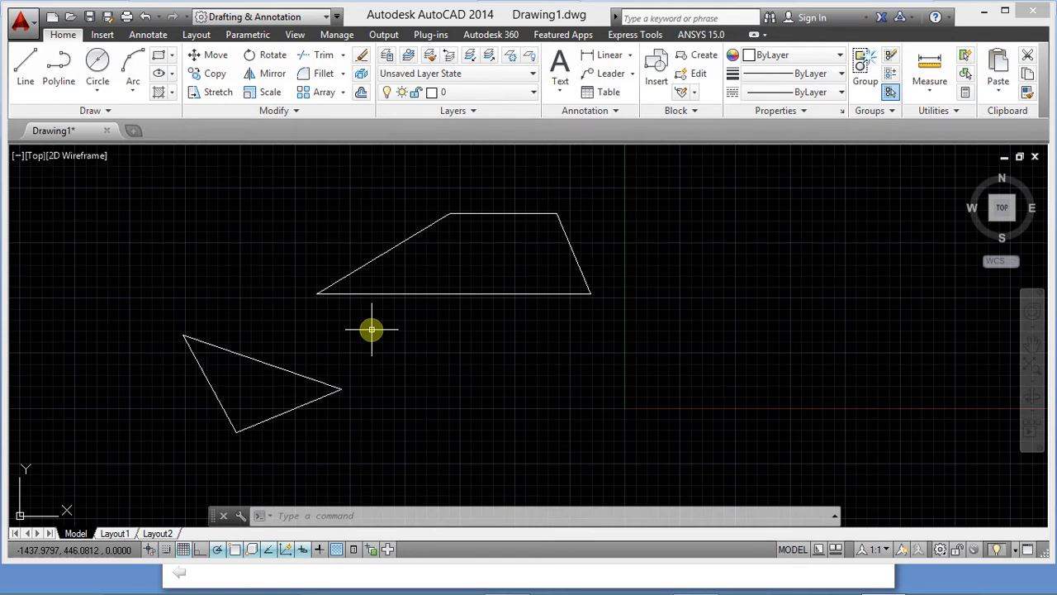
- Open the Drawing Units dialog with the UNITS command, examine the available length types, and close it without changes
text(UNI)
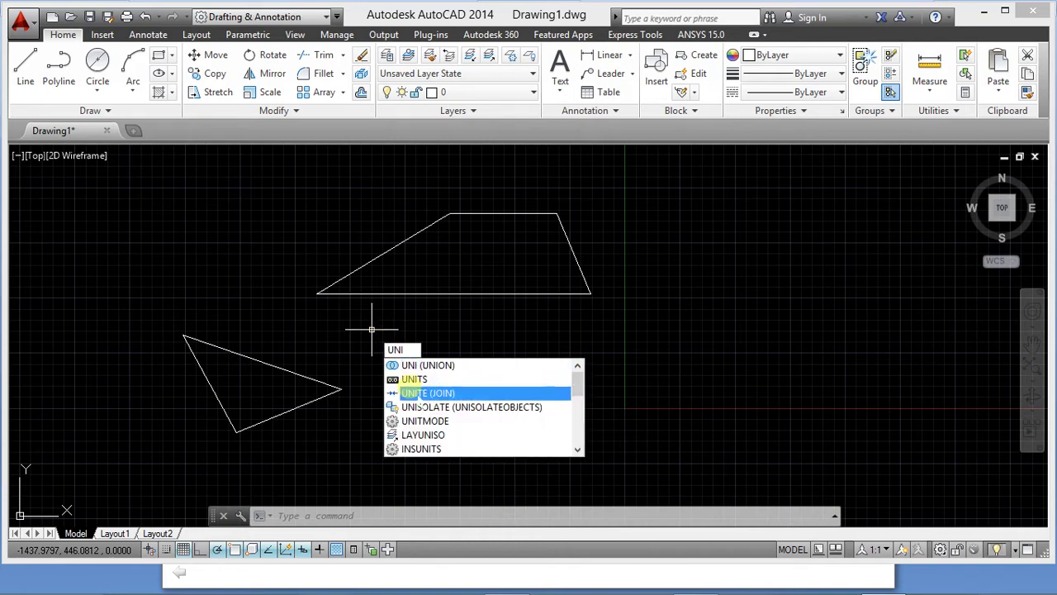
click(417, 380)
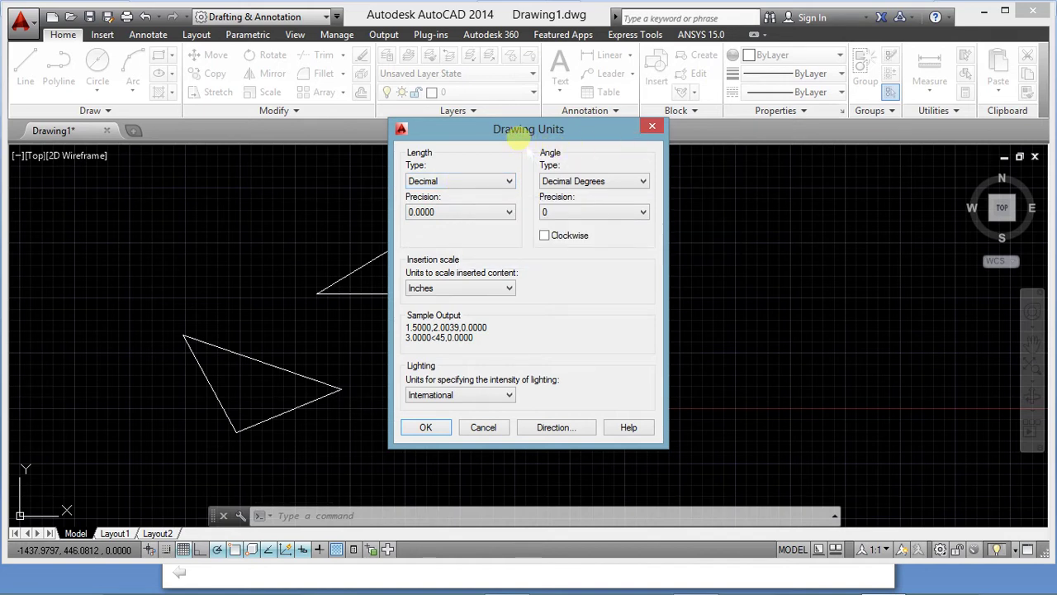
mouse_move(694, 584)
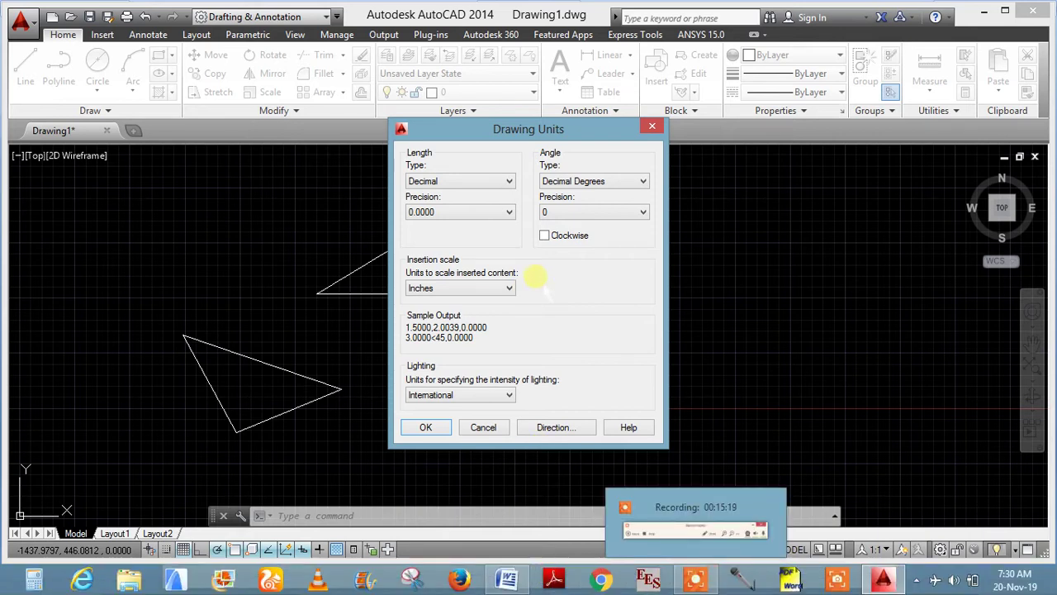
click(456, 181)
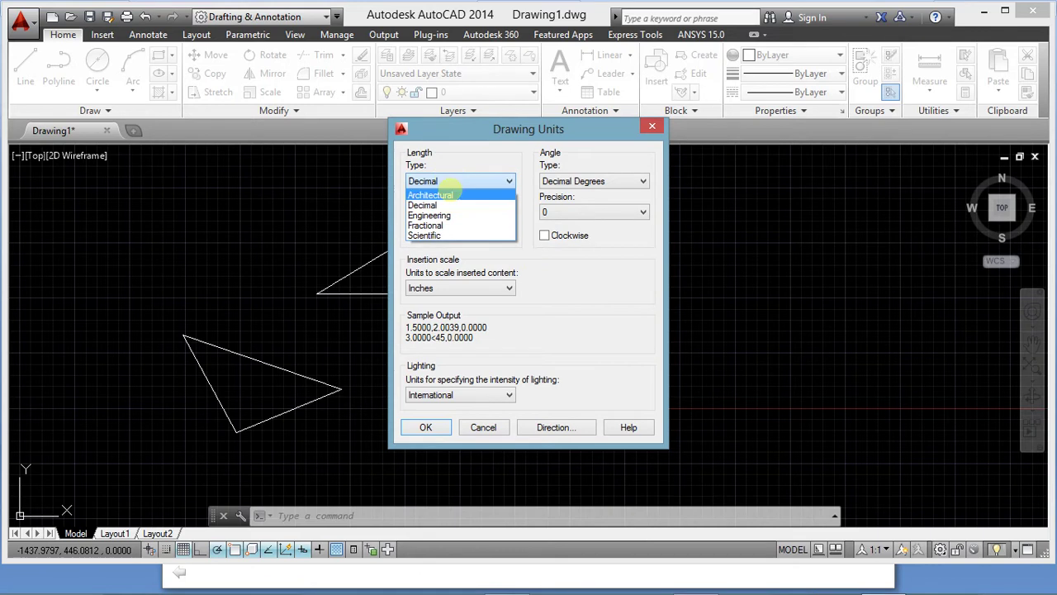
click(313, 198)
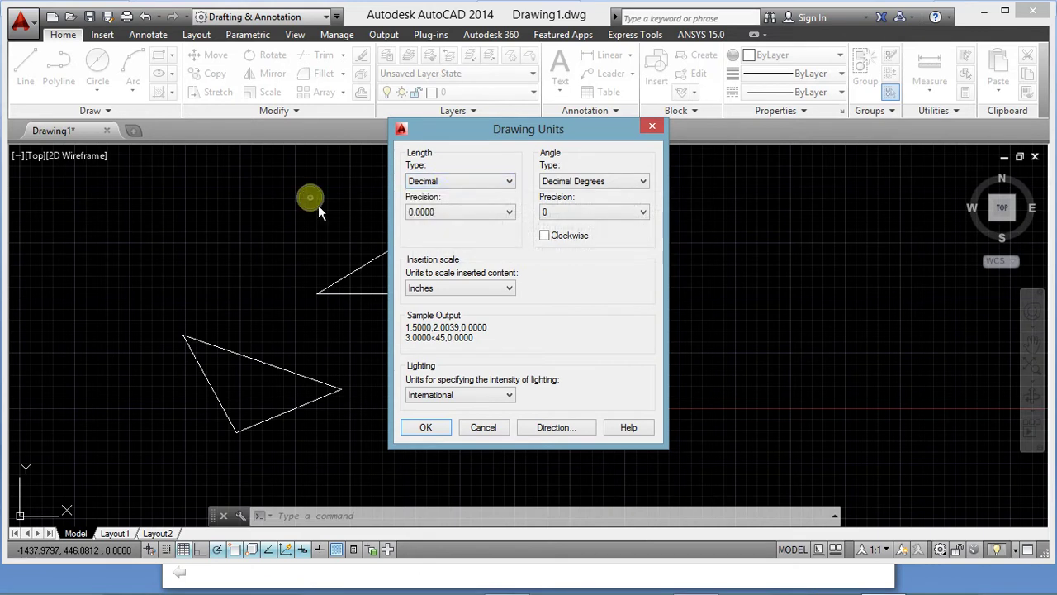
click(653, 127)
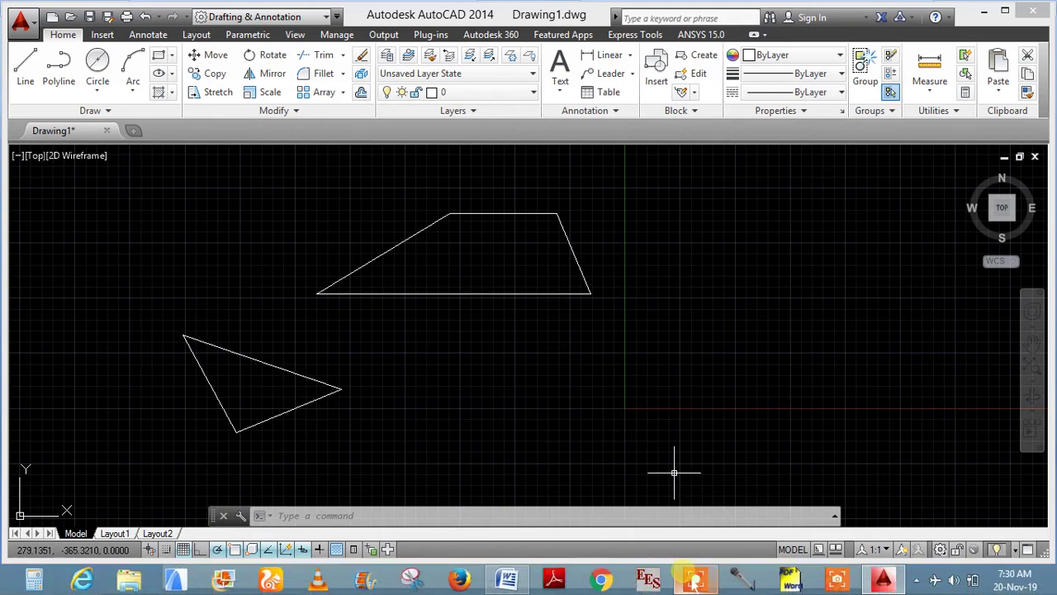
mouse_move(699, 582)
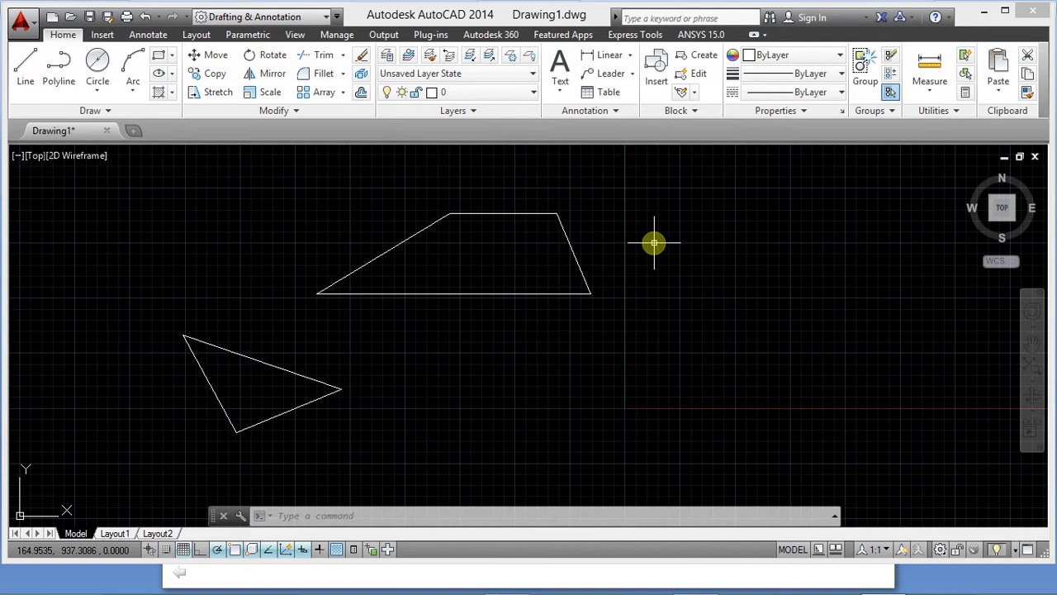
- Create multiline text reading "how are you" to the right of the four-sided outline and discard the text changes
text(MTEXT)
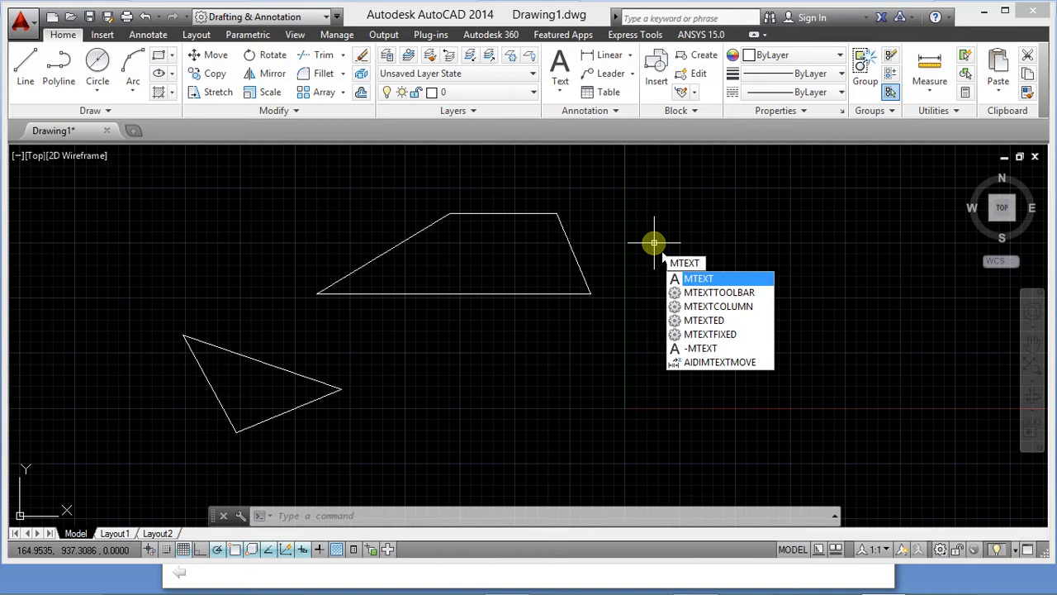
key(Return)
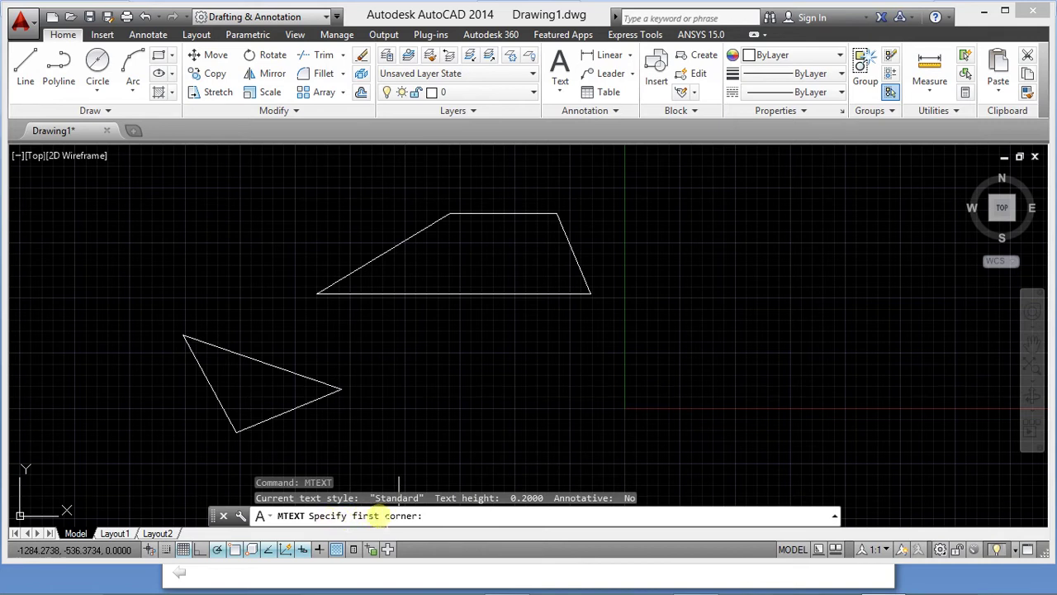
click(699, 259)
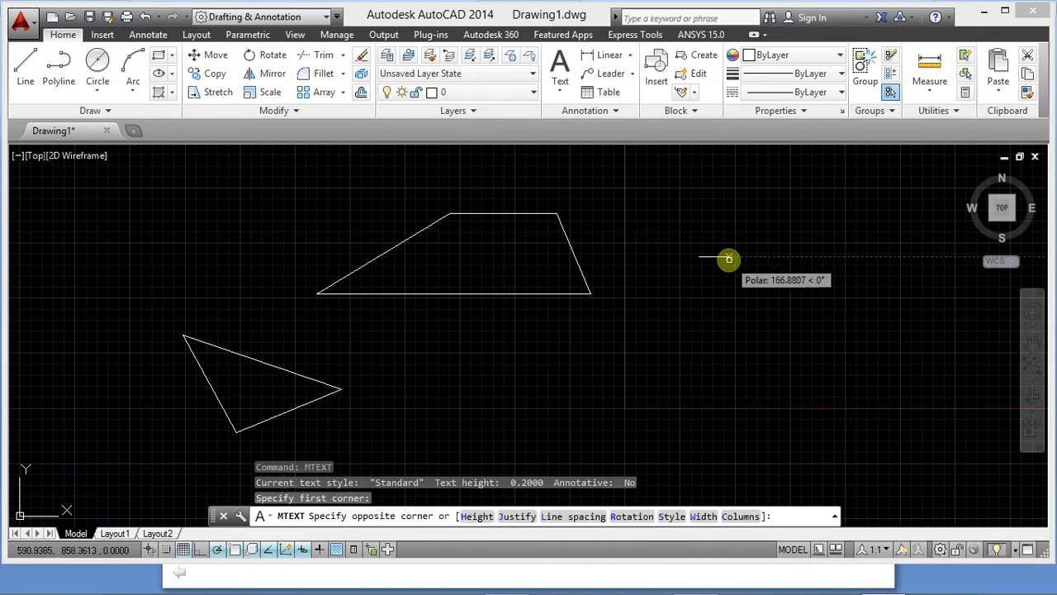
click(746, 297)
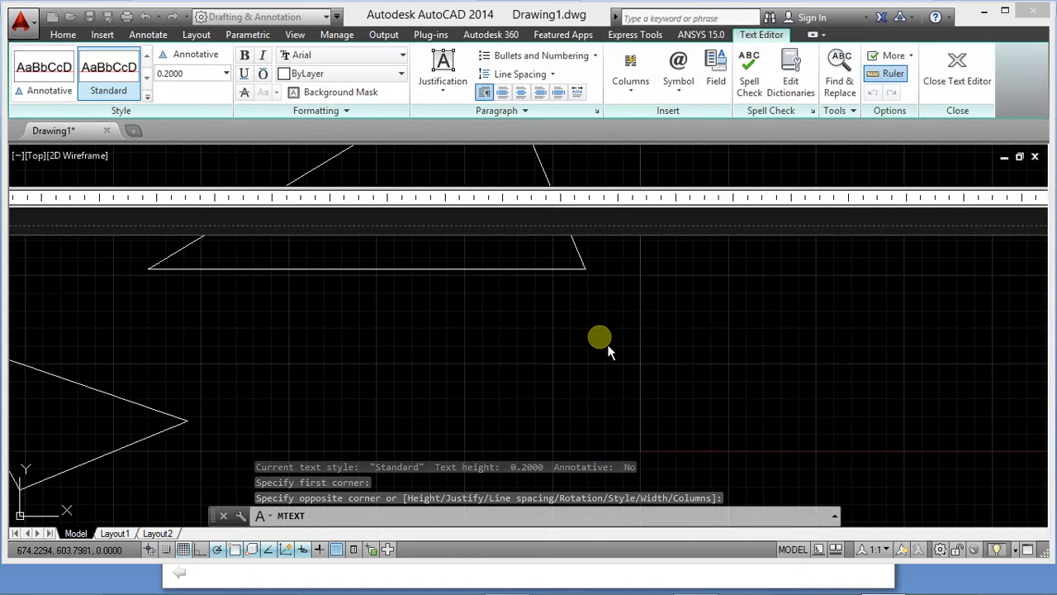
text(h)
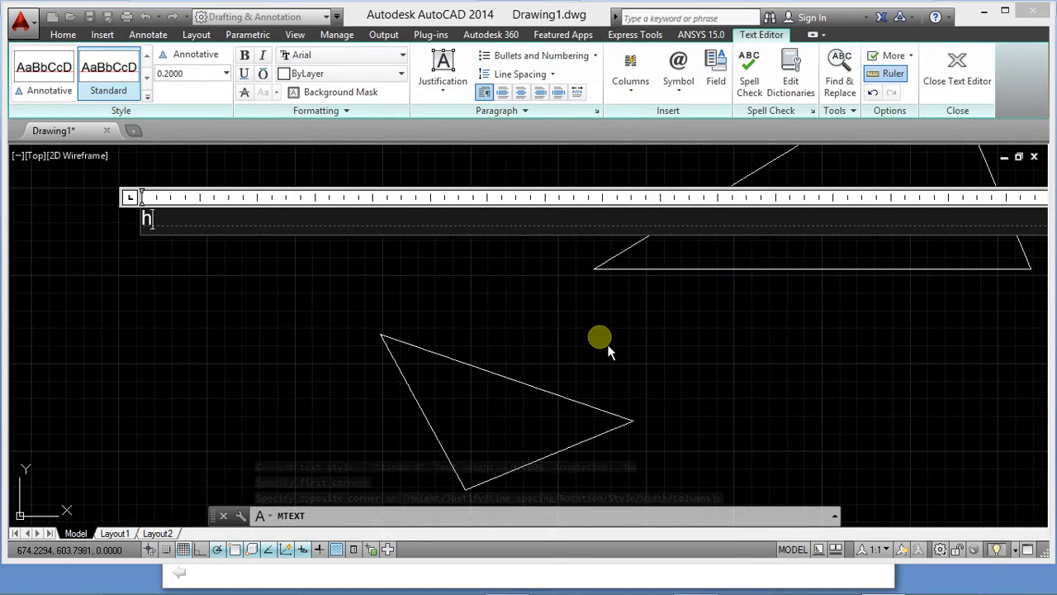
text(ow are)
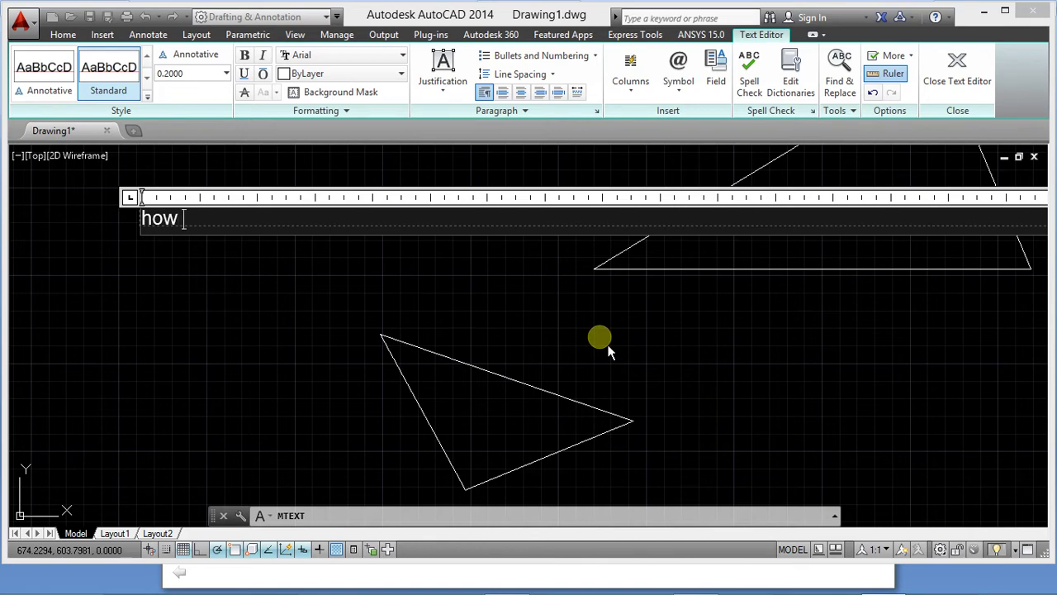
text( you)
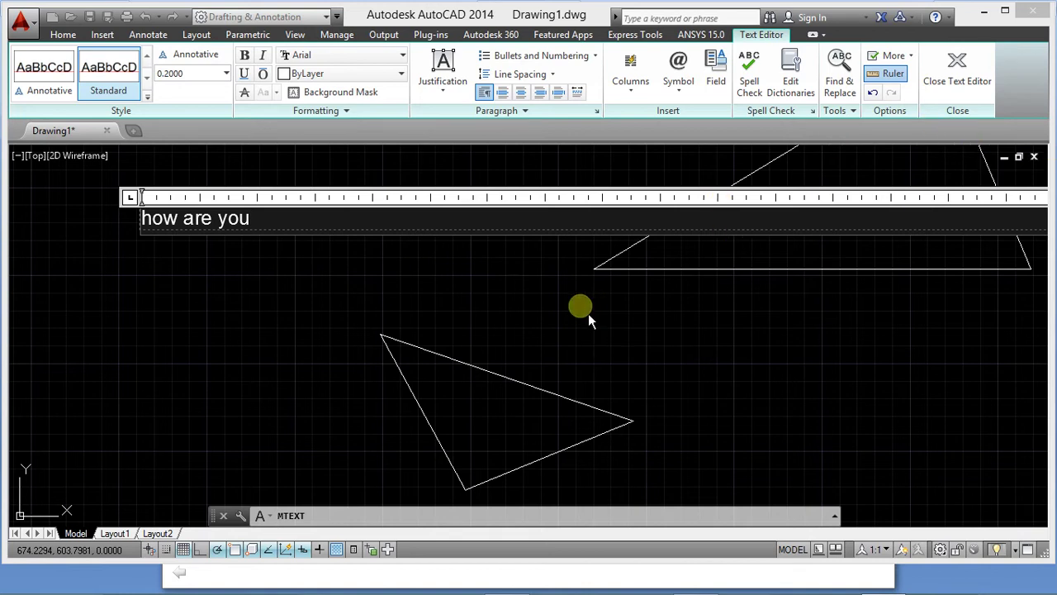
key(Escape)
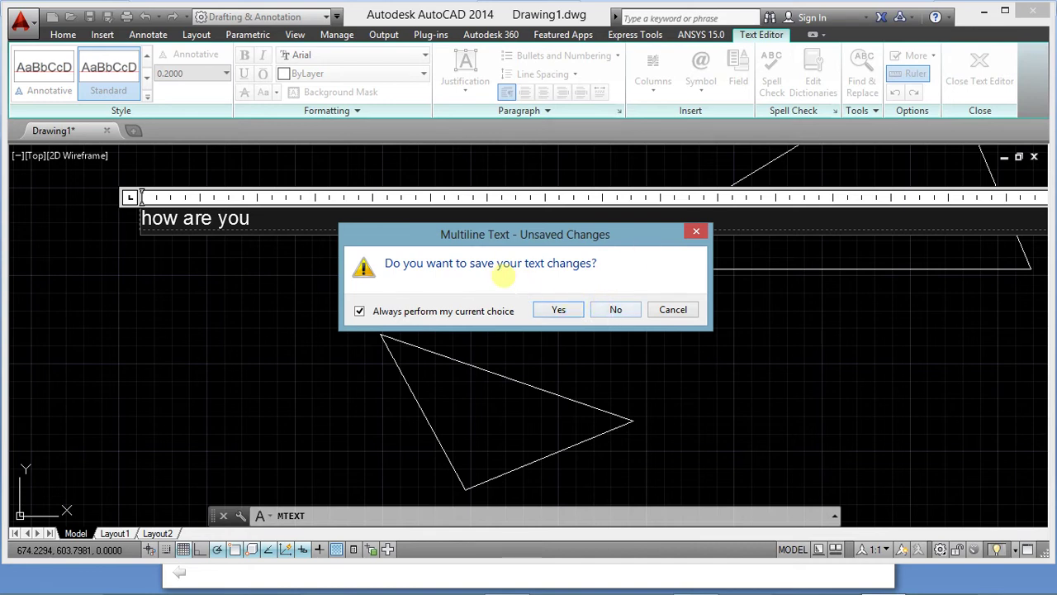
click(609, 309)
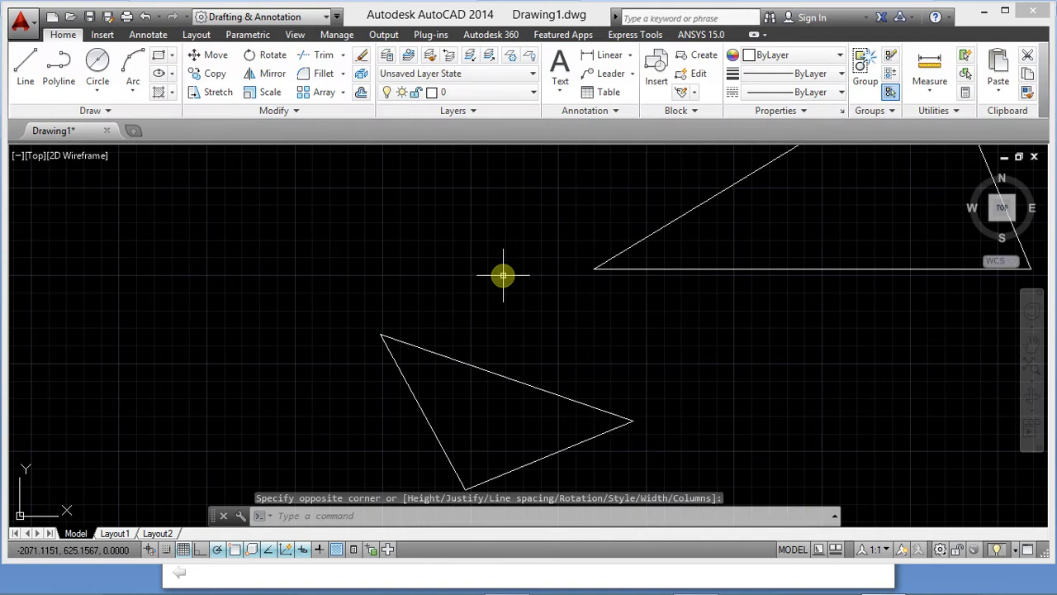
scroll(494, 275, up, 3)
scroll(493, 273, down, 2)
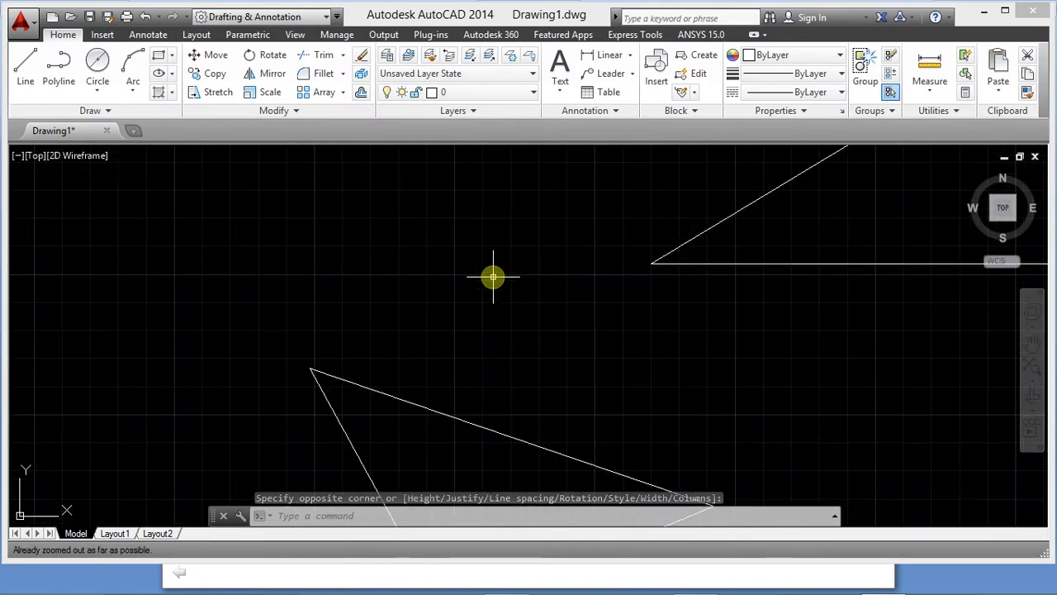
click(496, 283)
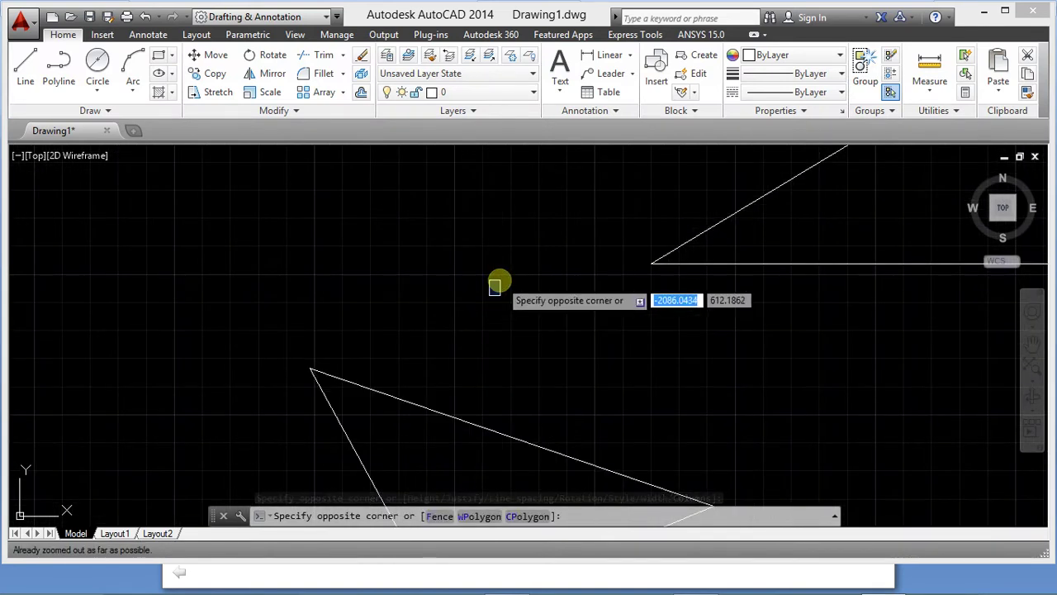
key(Escape)
click(491, 357)
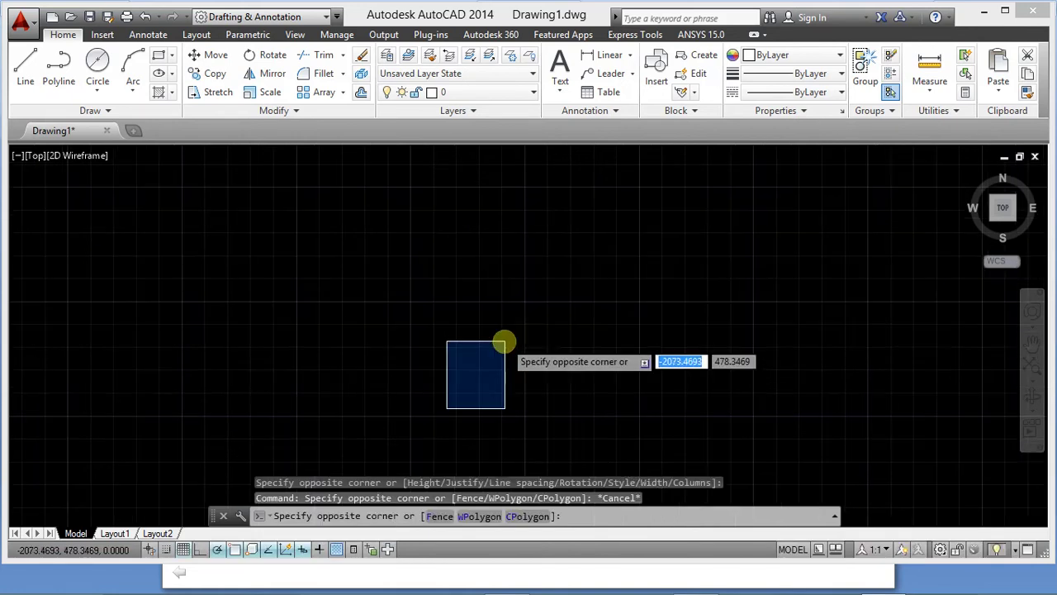
click(570, 307)
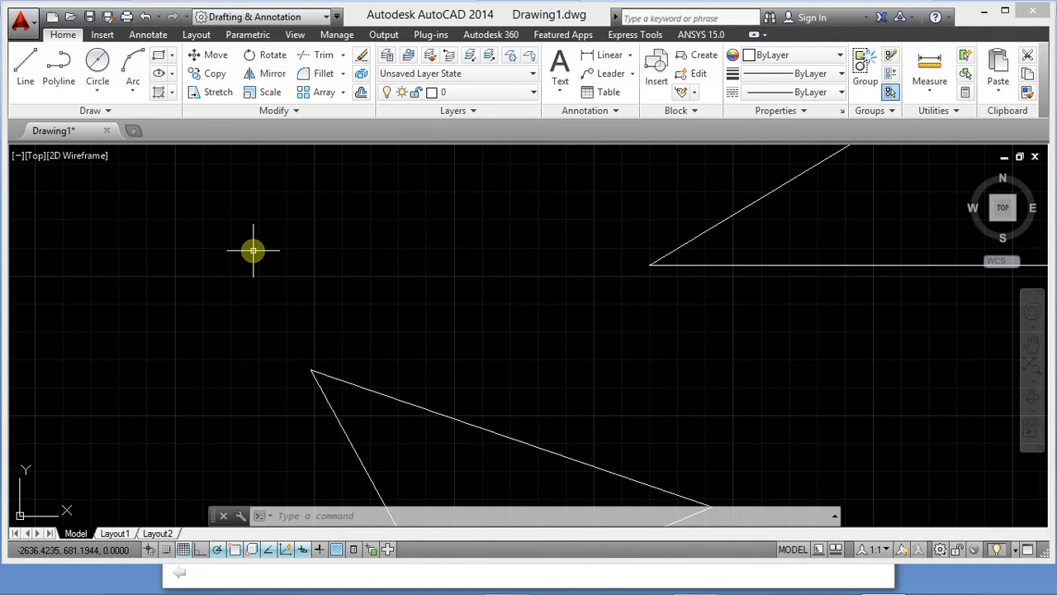
- Switch to the Word document with the tutorial outline, read its topic list, and return to AutoCAD
key(alt+Tab)
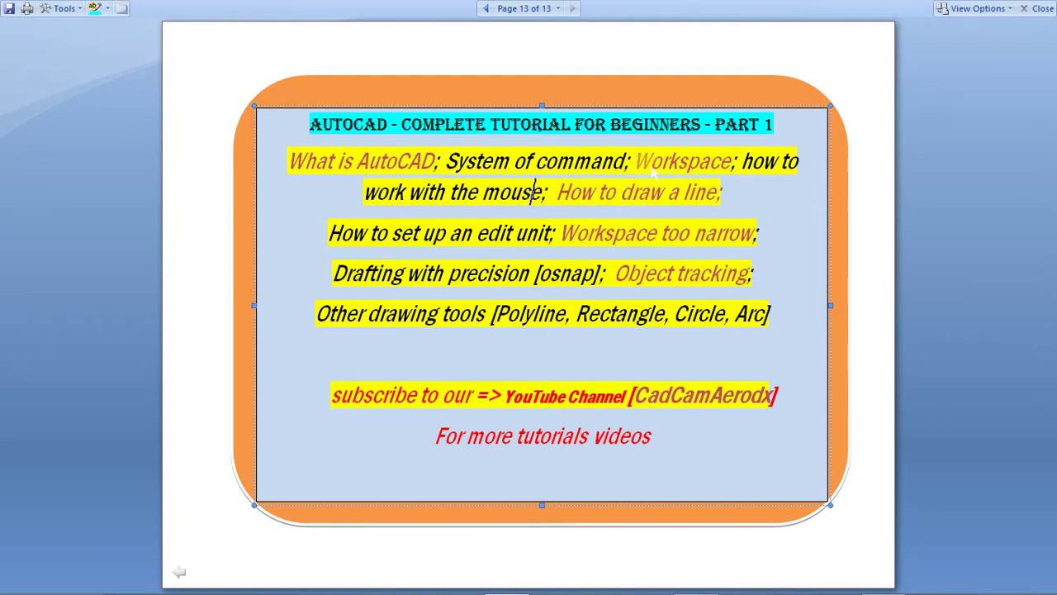
key(alt+Tab)
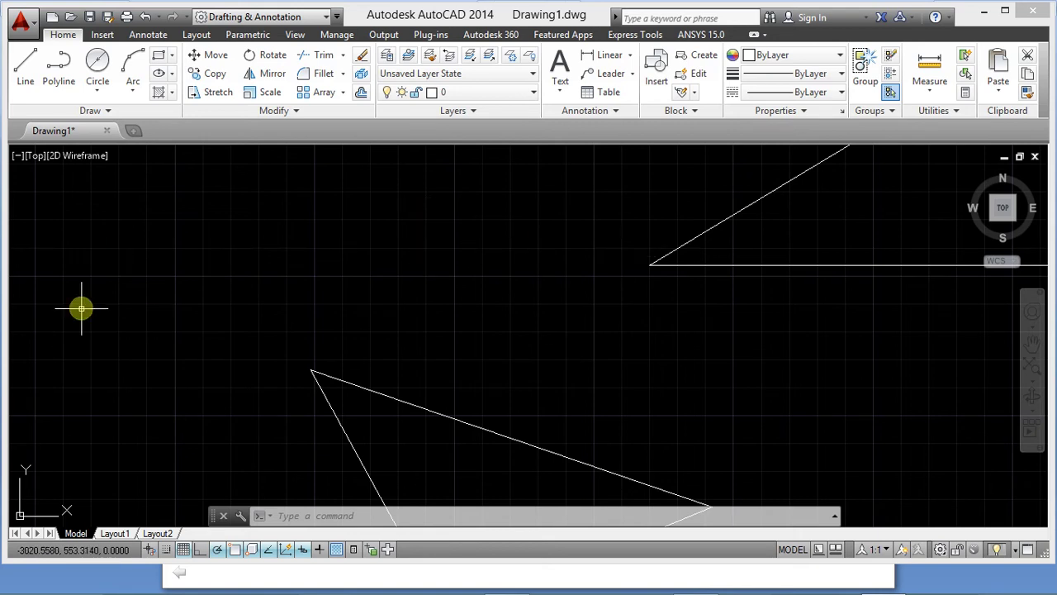
mouse_move(632, 593)
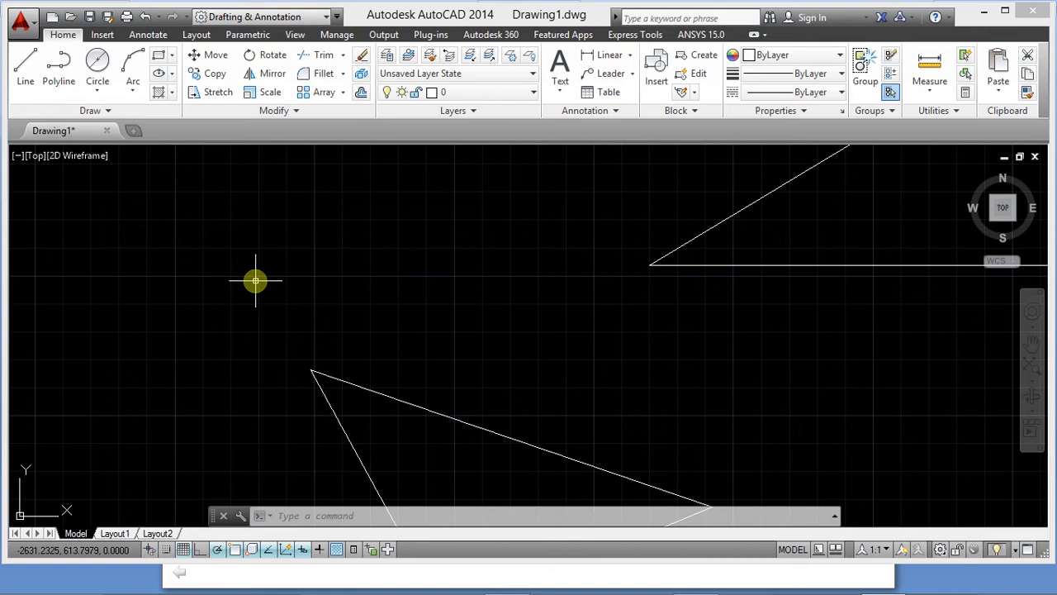
scroll(255, 281, down, 3)
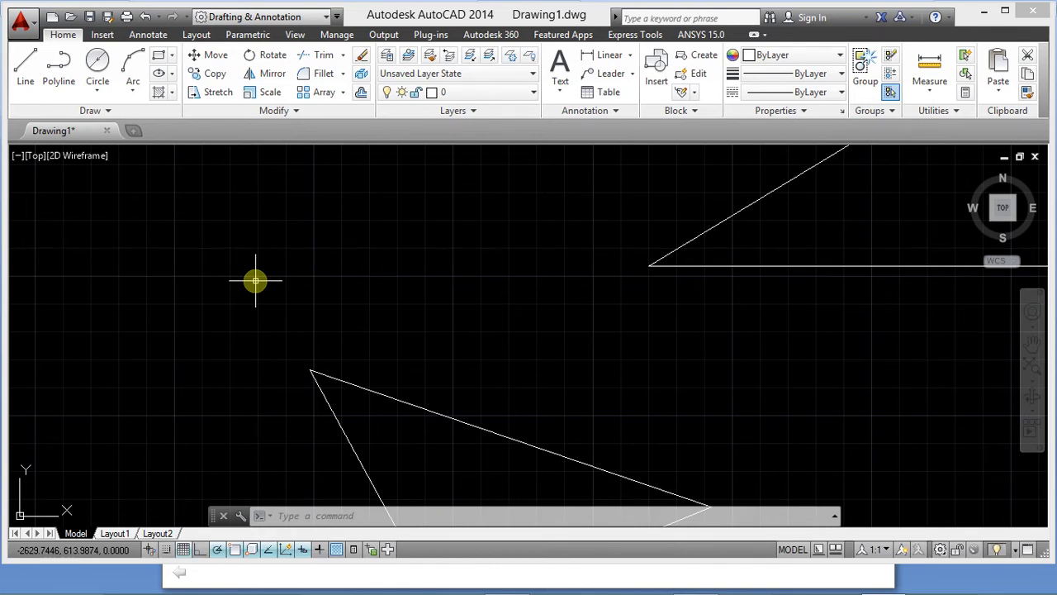
click(255, 281)
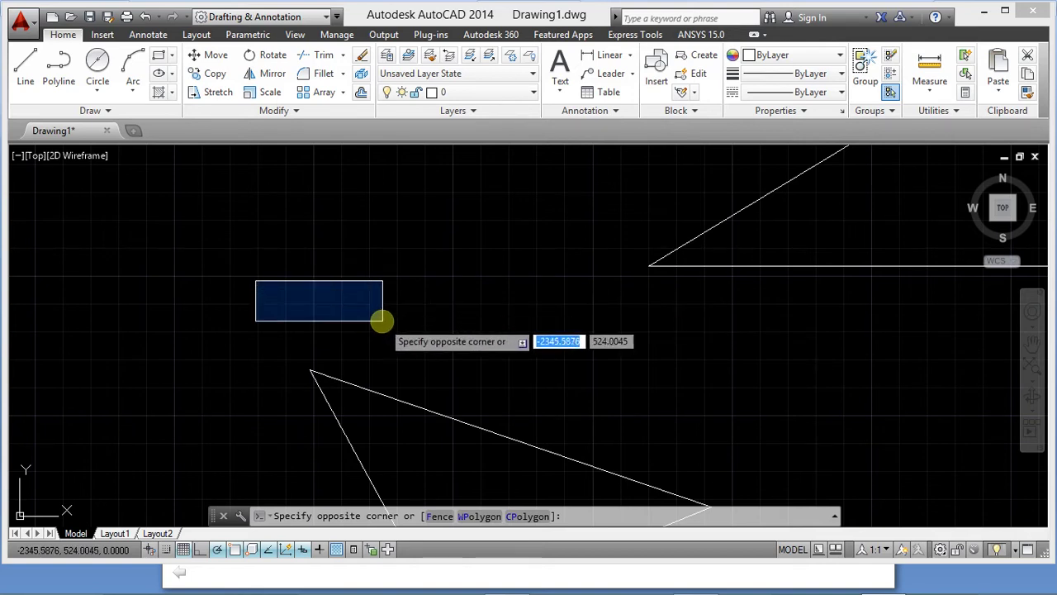
click(373, 313)
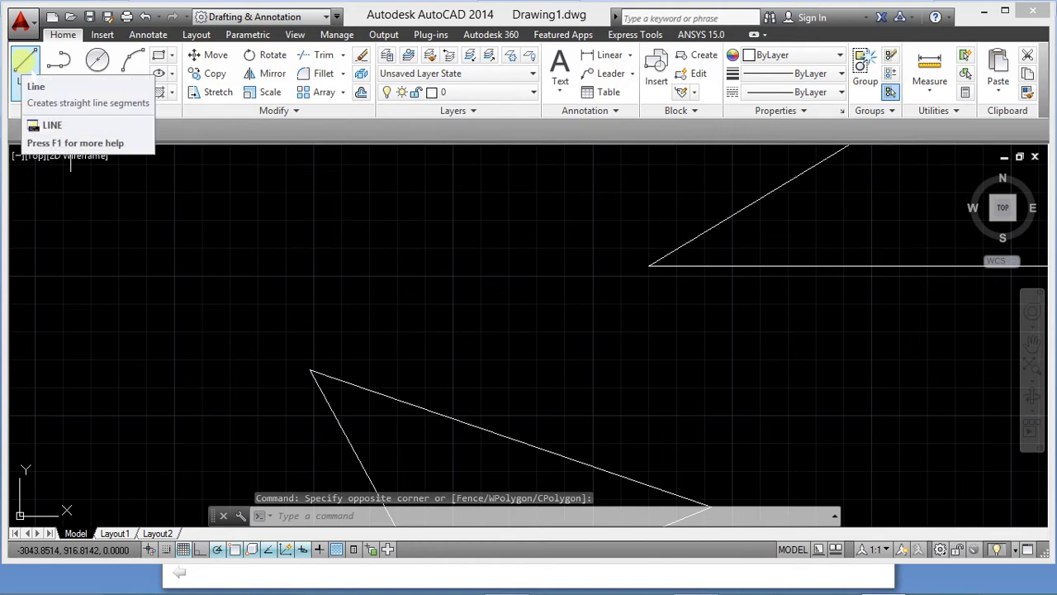
- Draw a closed four-sided outline with the Line command above the triangle, with a horizontal top edge and a shorter horizontal bottom edge
click(25, 68)
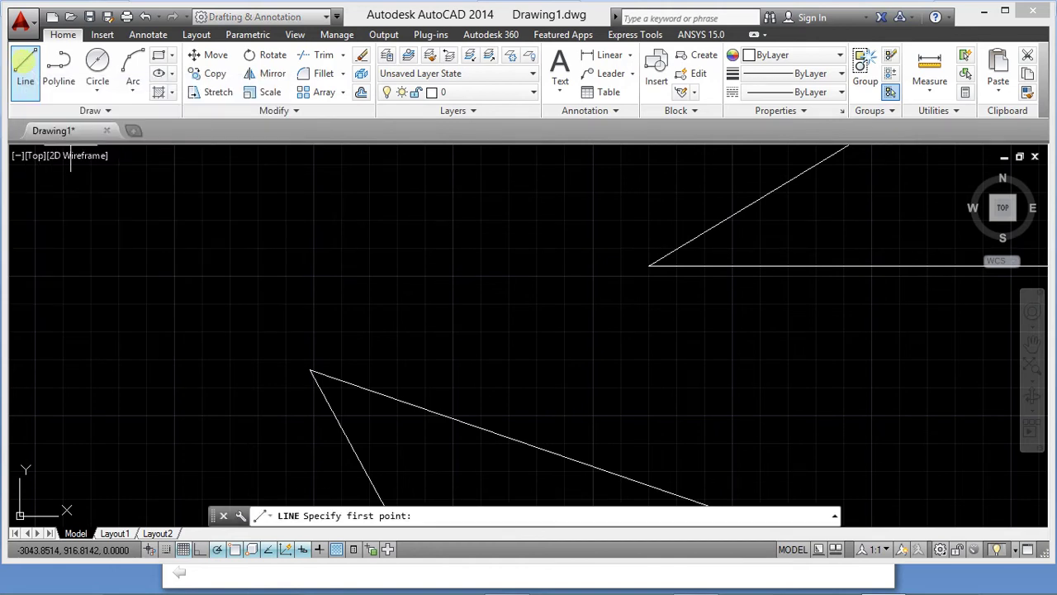
click(180, 247)
click(395, 247)
click(372, 319)
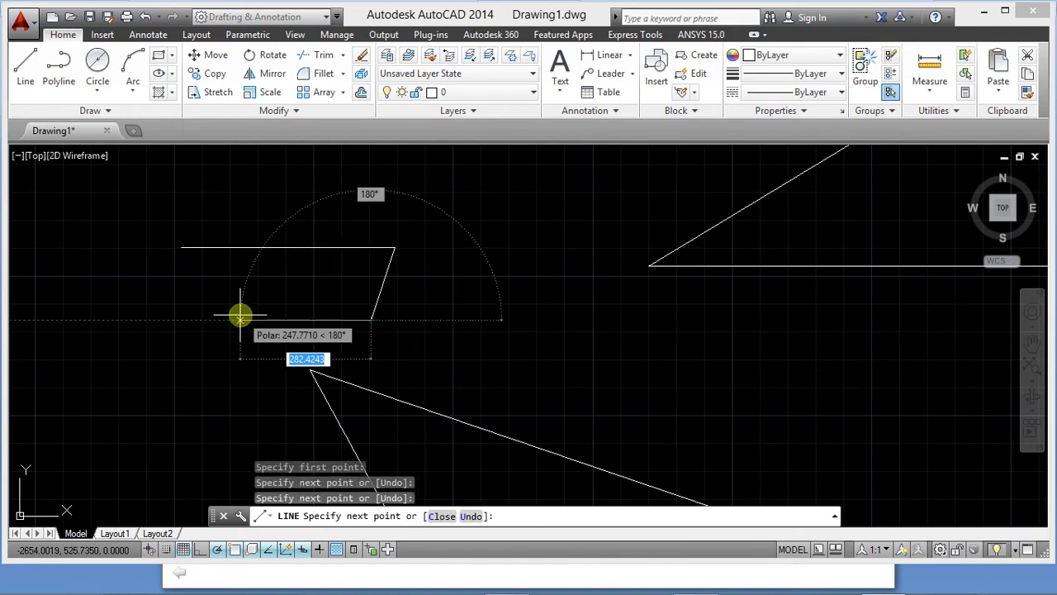
click(239, 318)
click(181, 247)
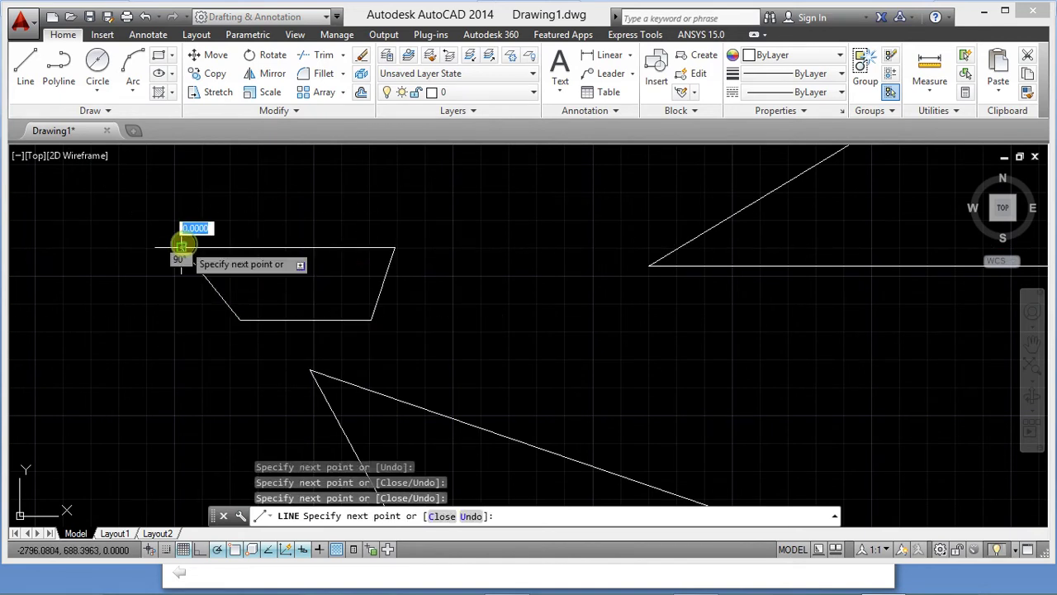
key(Escape)
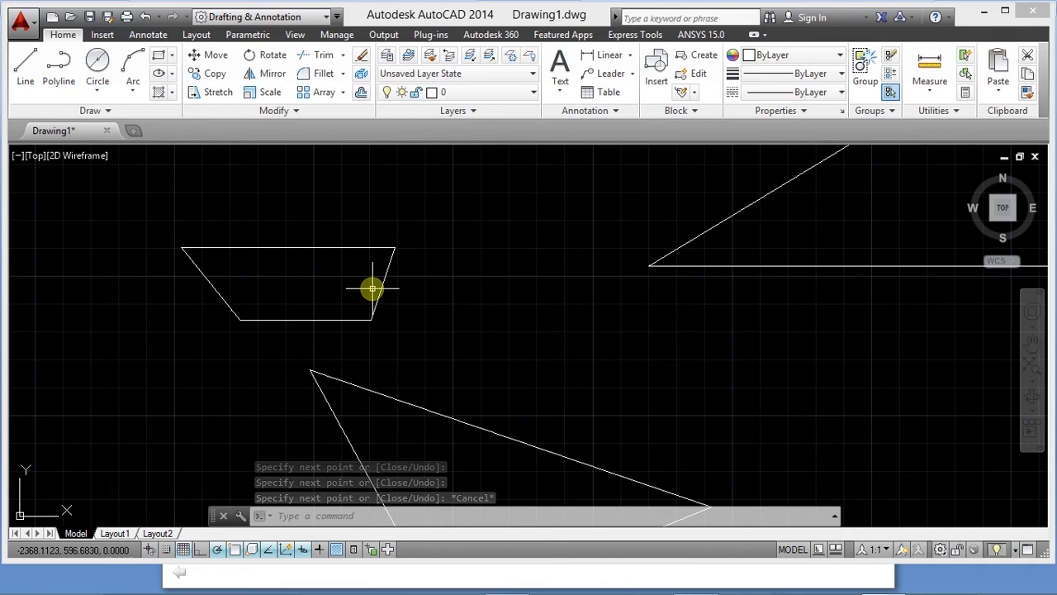
- Practise zooming in and out around the small four-sided outline above the triangle and panning the drawing view
scroll(284, 287, down, 2)
scroll(284, 288, up, 2)
scroll(423, 328, down, 3)
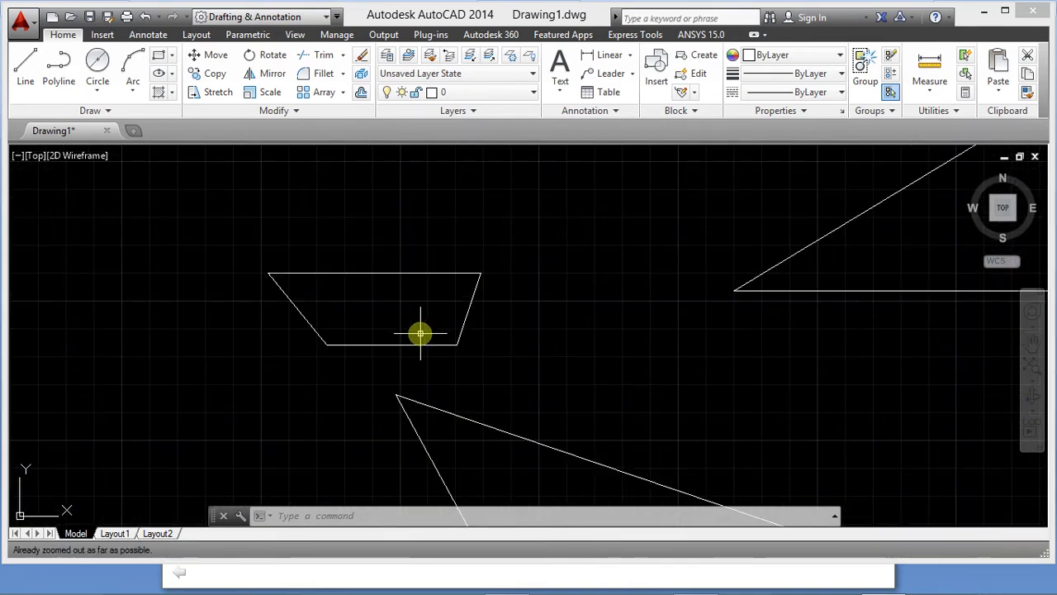
scroll(421, 334, up, 3)
scroll(420, 334, down, 3)
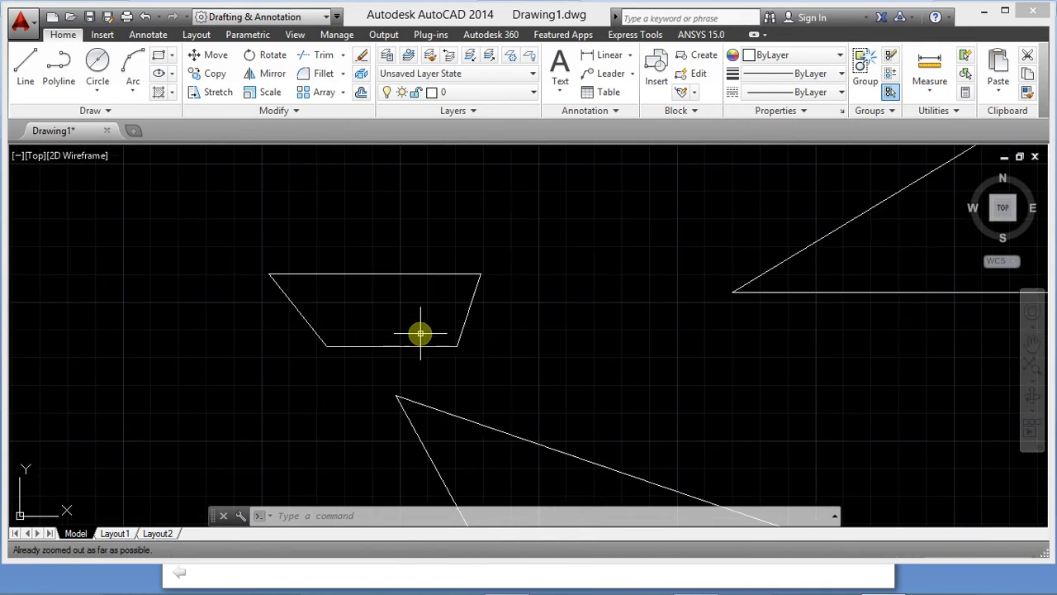
scroll(420, 334, up, 1)
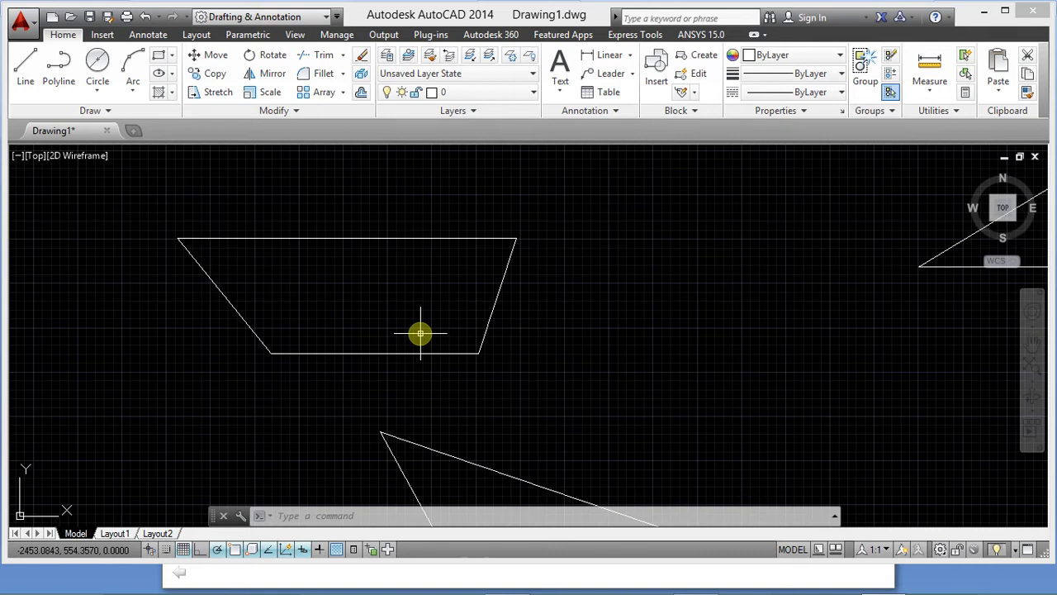
scroll(421, 334, up, 1)
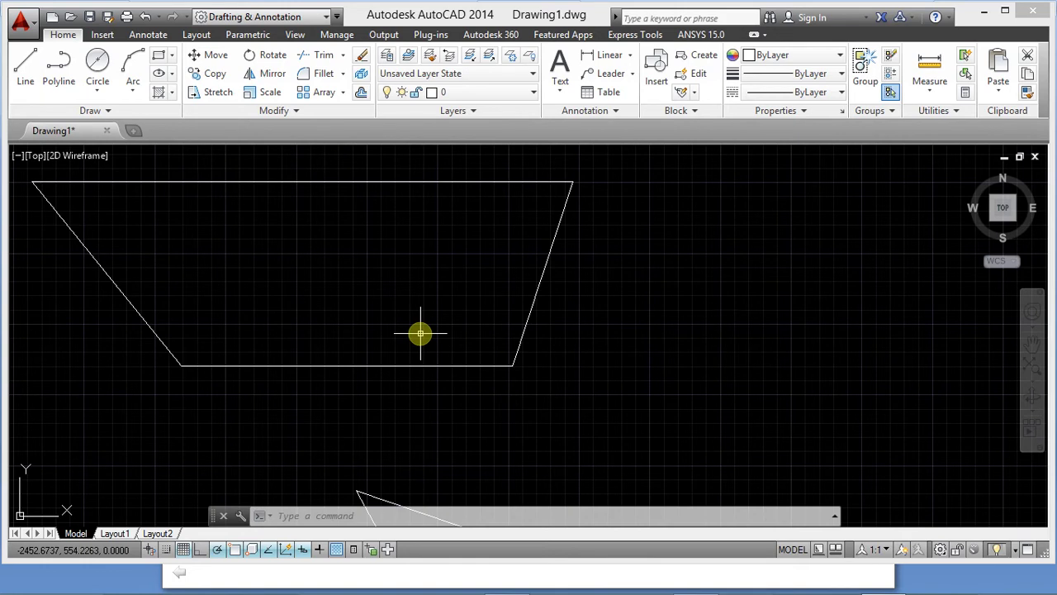
scroll(420, 334, down, 3)
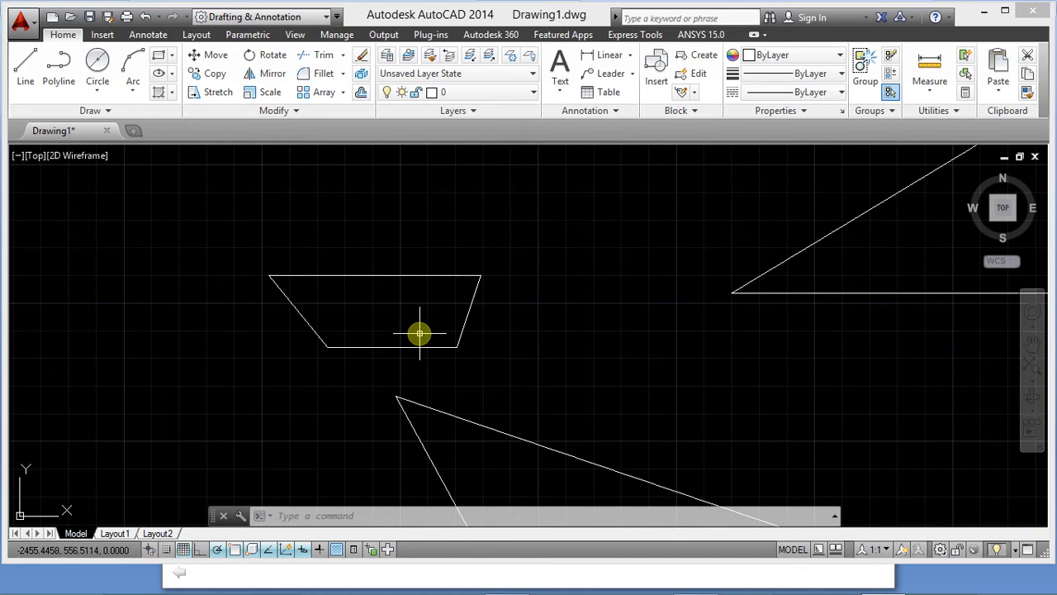
scroll(420, 334, up, 2)
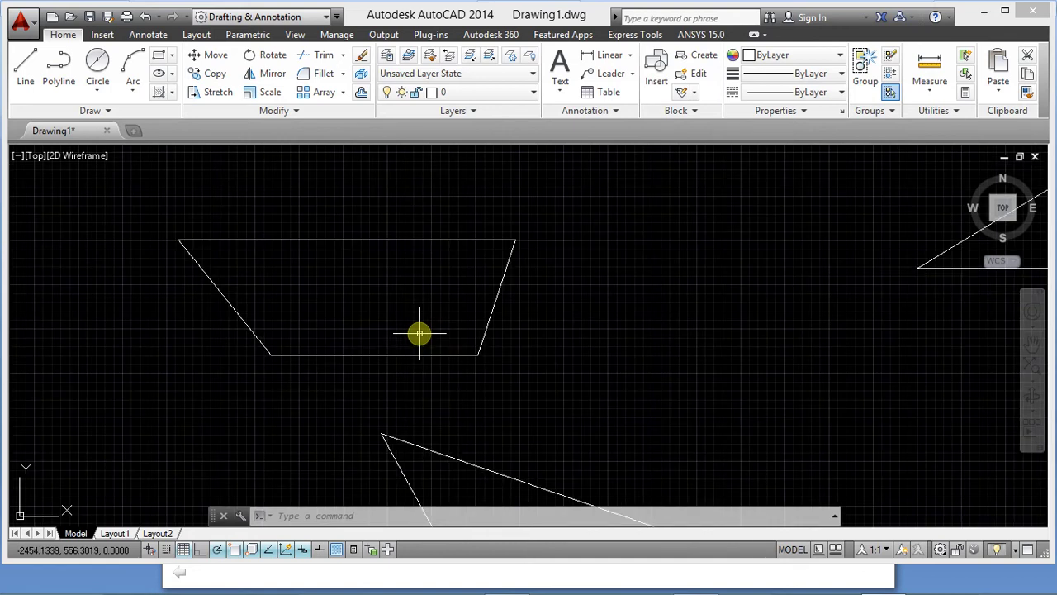
scroll(420, 334, up, 2)
scroll(420, 334, down, 4)
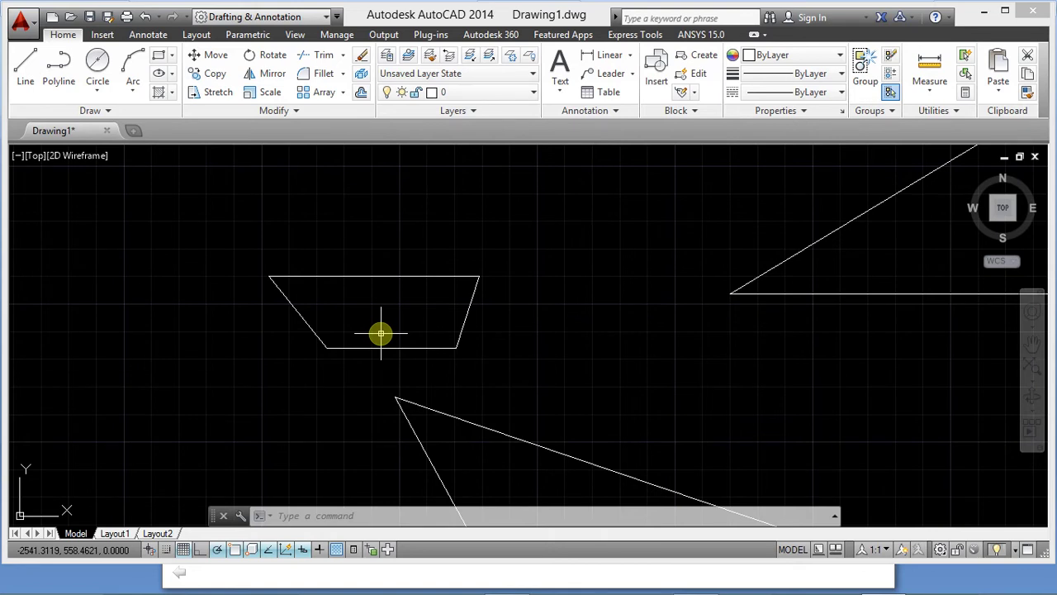
middle_drag(378, 331, 345, 321)
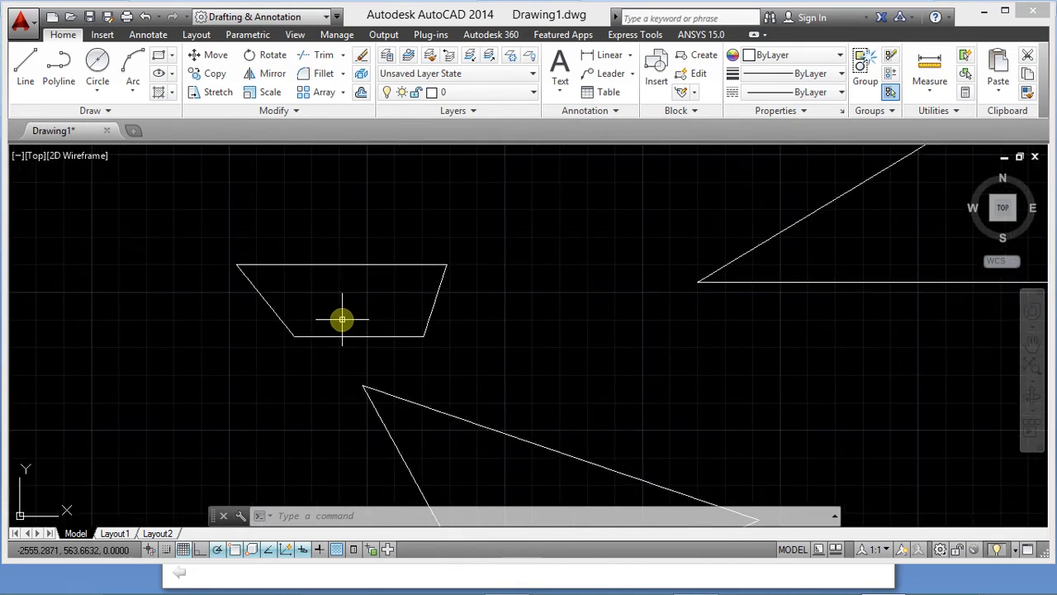
mouse_move(344, 314)
middle_down()
mouse_move(481, 338)
mouse_move(350, 304)
mouse_move(543, 342)
mouse_move(309, 276)
mouse_move(531, 328)
mouse_move(304, 284)
mouse_move(573, 355)
mouse_move(290, 276)
mouse_move(608, 346)
mouse_move(246, 284)
mouse_move(449, 335)
mouse_move(292, 467)
mouse_move(572, 284)
mouse_move(430, 302)
middle_up()
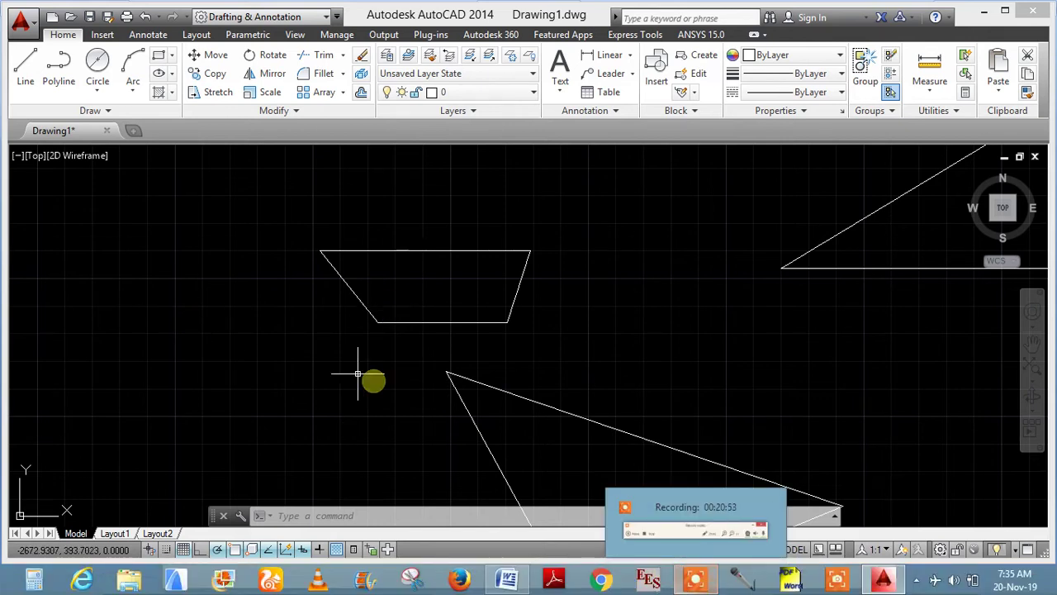
- Review the drawing area's shortcut menu options, dismiss the menu, and fit all the shapes in the Top view with the ViewCube
right_click(174, 256)
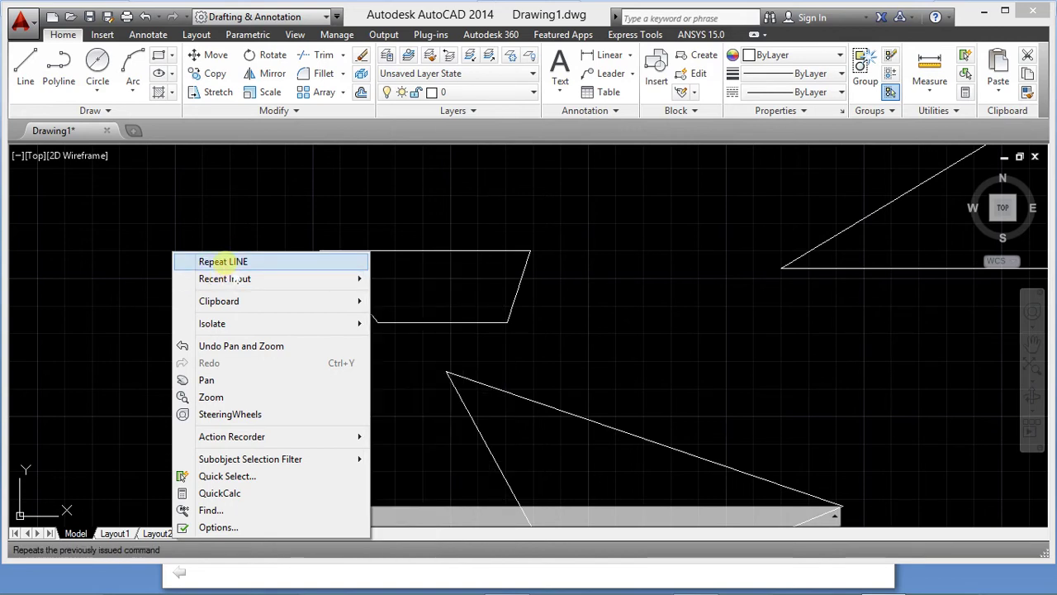
click(217, 205)
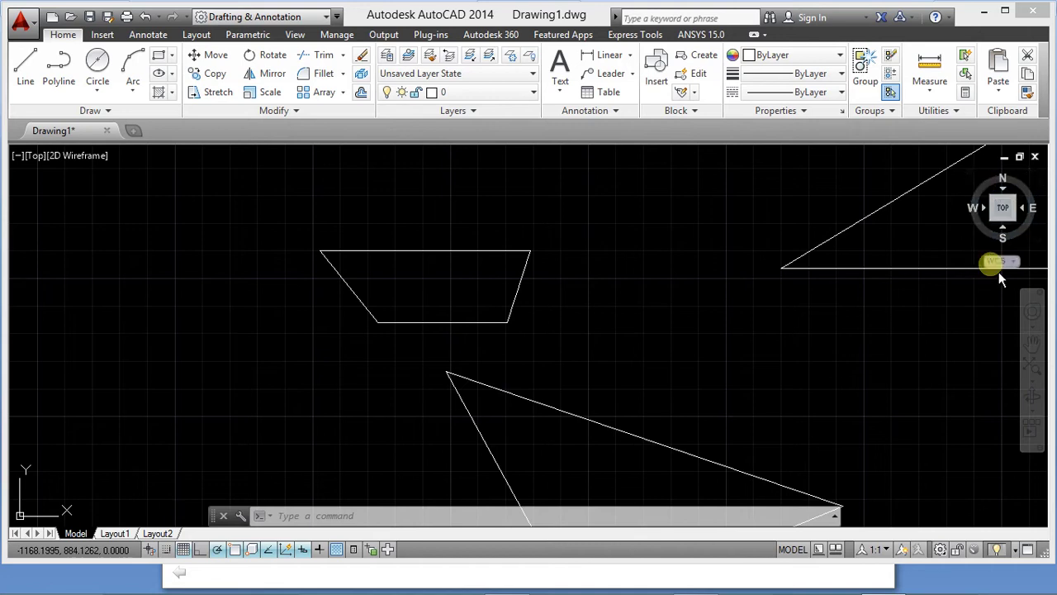
click(1003, 210)
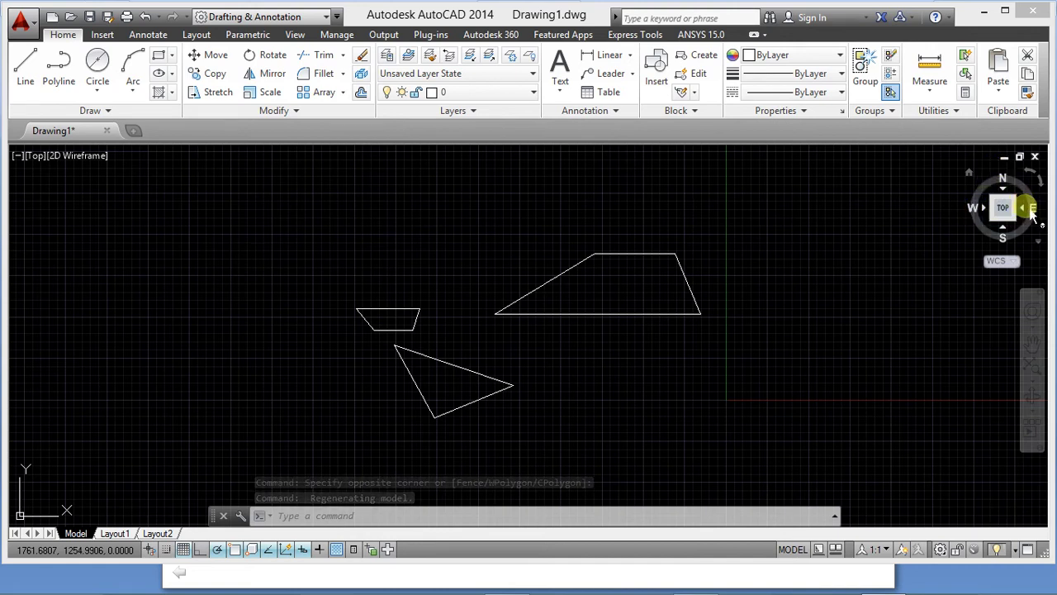
- Use the ViewCube to look at the shapes from the Front and Left sides and return to the Top view
click(1003, 207)
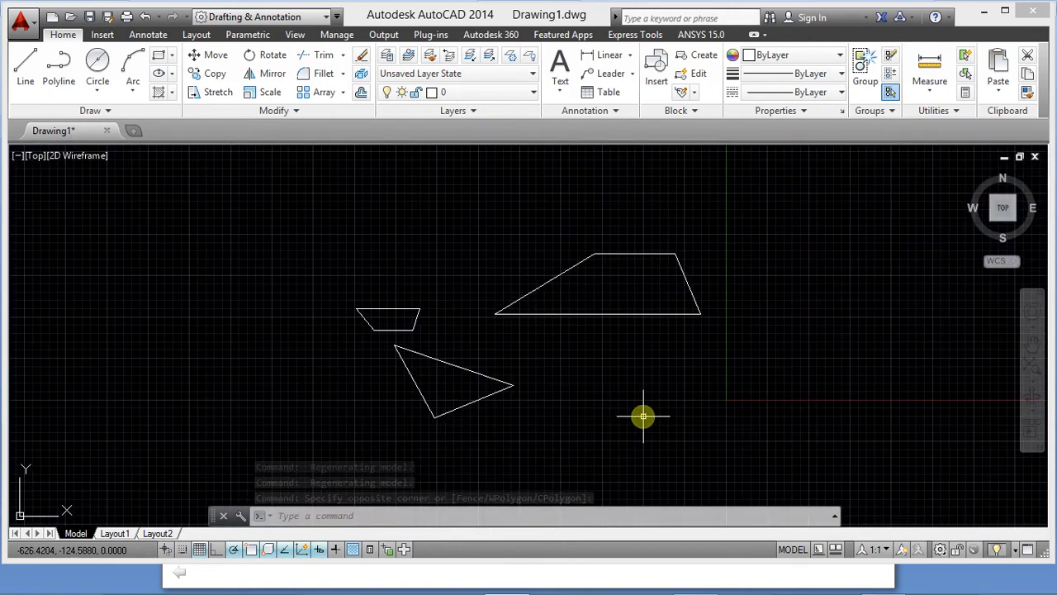
mouse_move(698, 580)
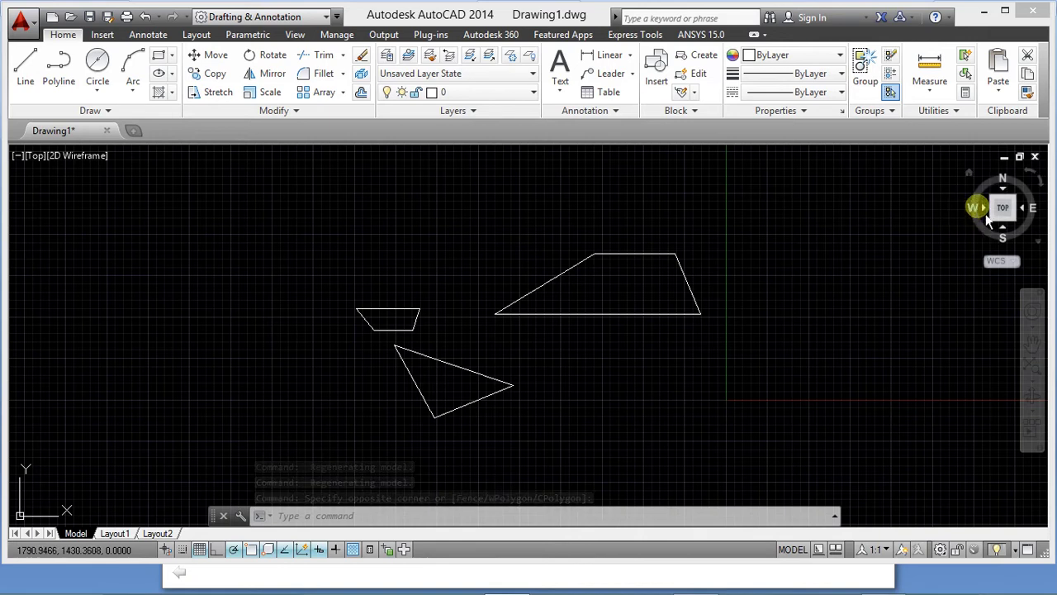
click(1014, 251)
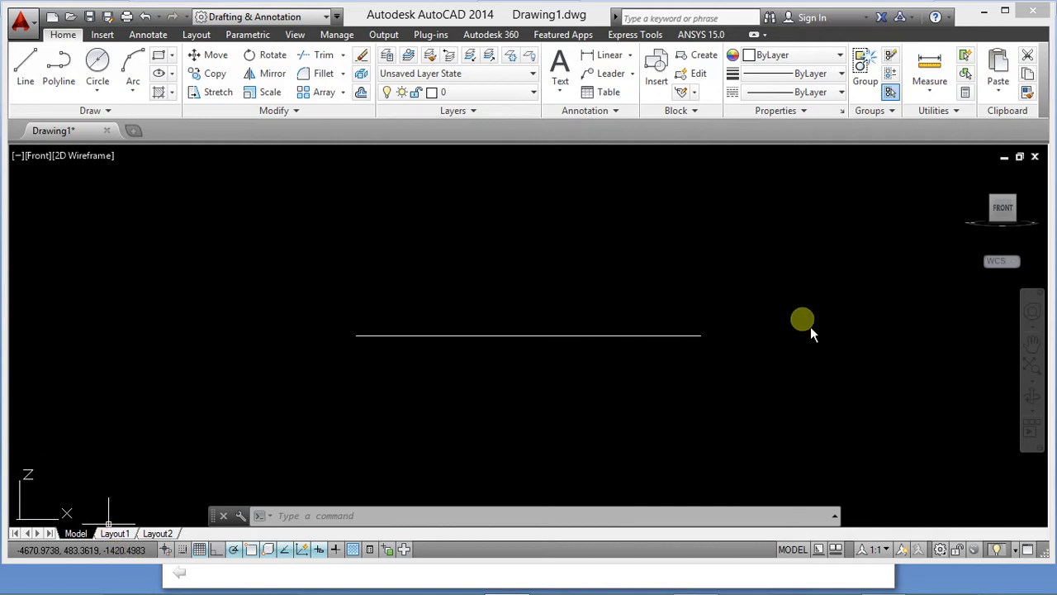
click(1006, 210)
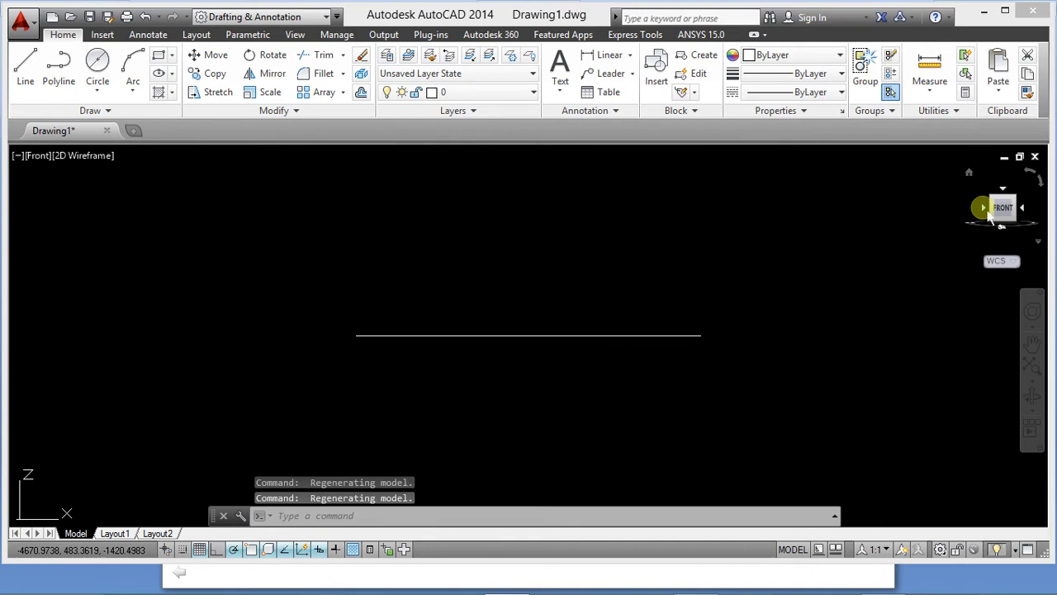
click(990, 213)
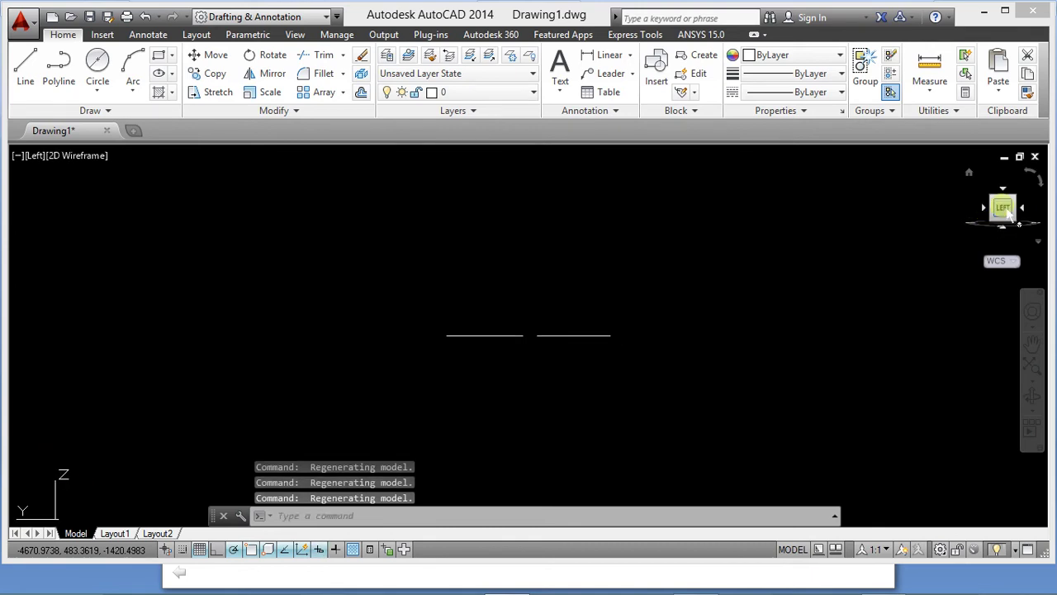
click(1032, 216)
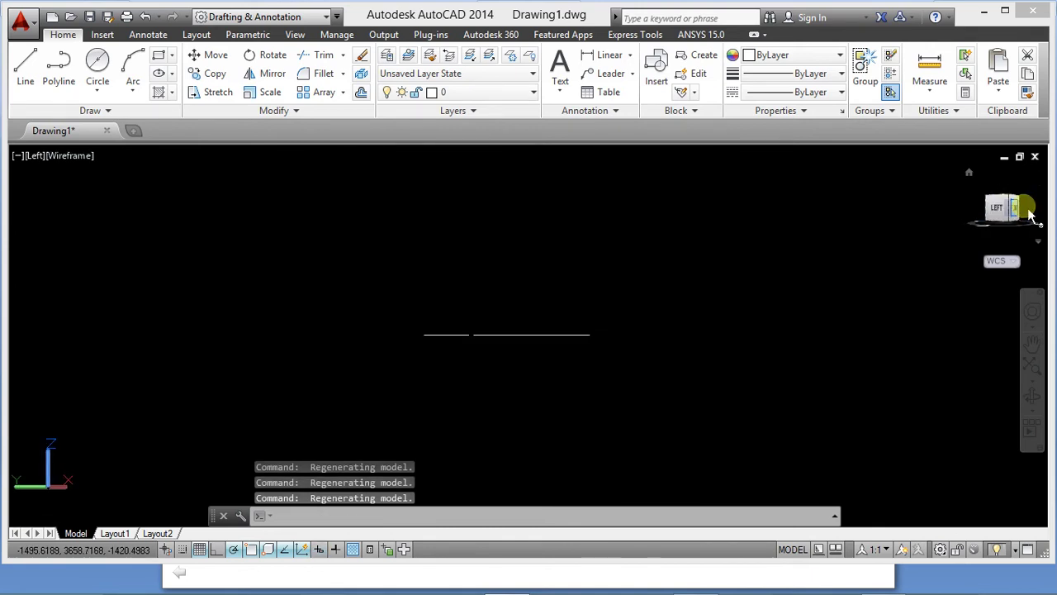
click(1002, 188)
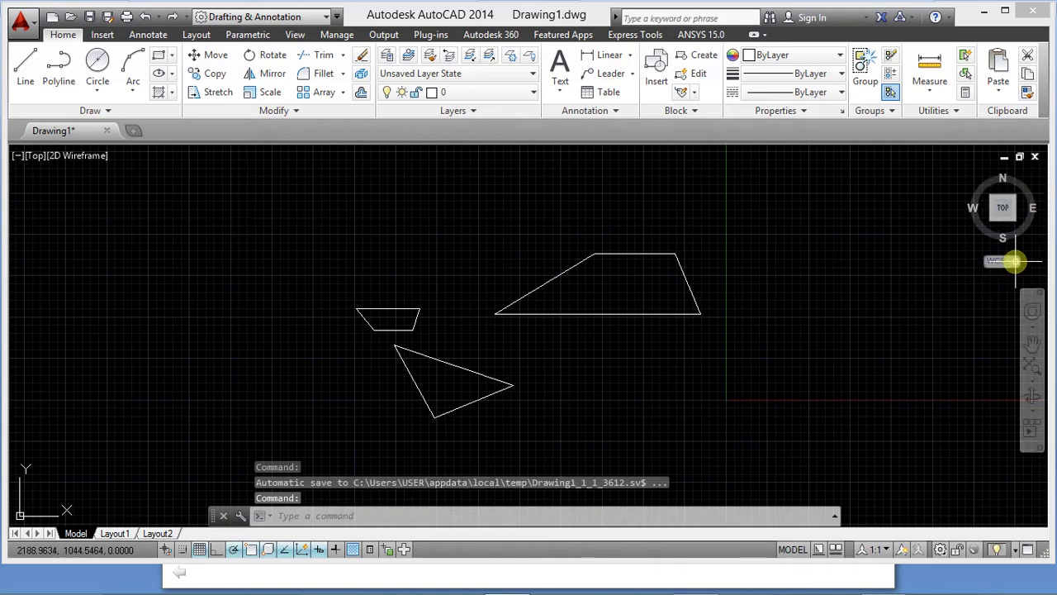
click(822, 302)
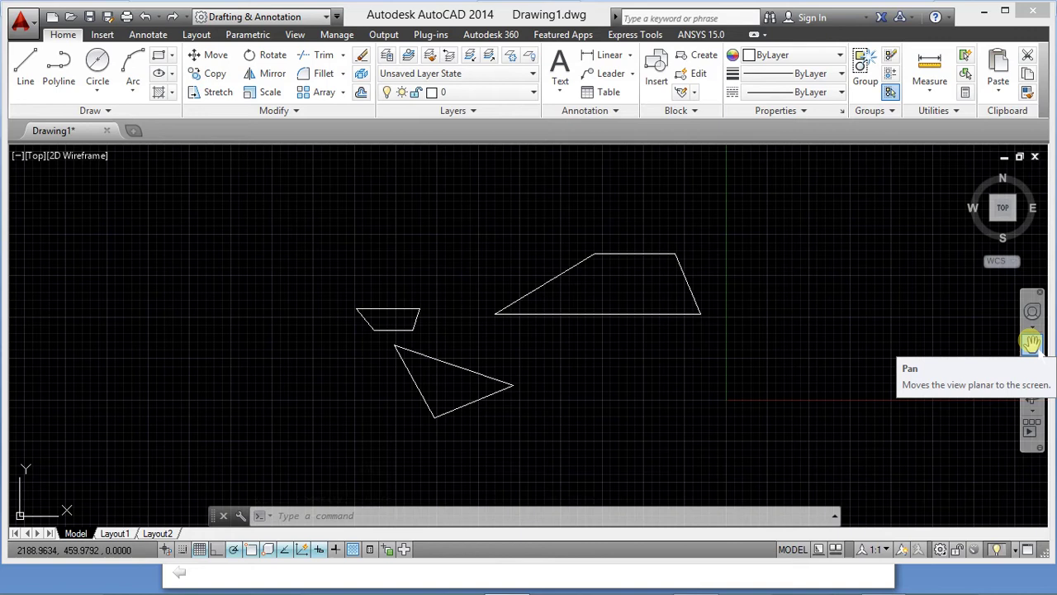
- Shift the view of the three shapes slightly with the Pan tool and exit the command
click(1033, 344)
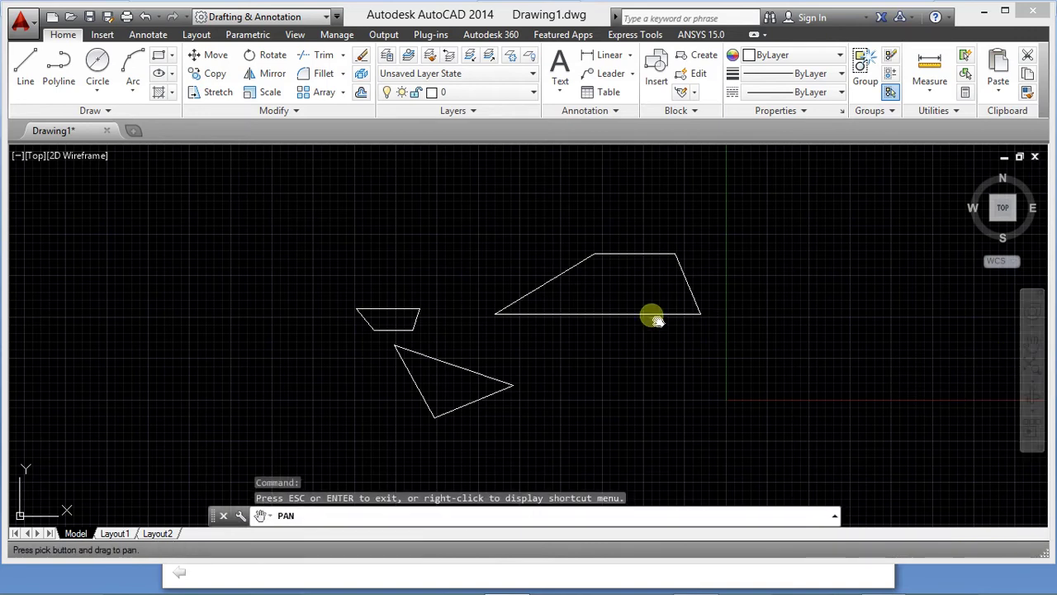
mouse_move(619, 330)
mouse_down()
mouse_move(587, 330)
mouse_move(533, 281)
mouse_move(650, 324)
mouse_up()
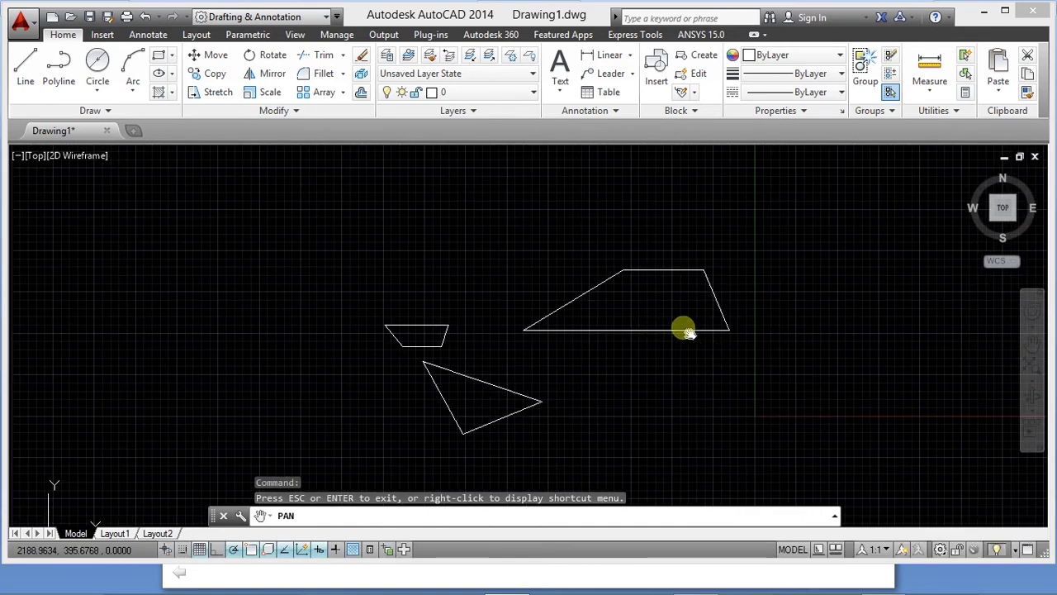
key(Escape)
click(732, 375)
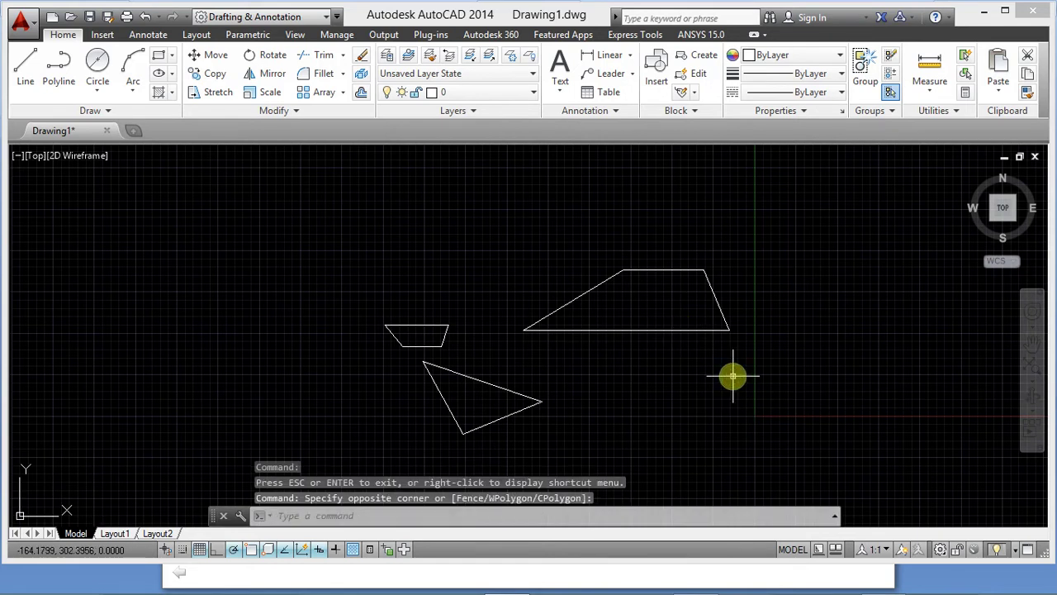
click(908, 315)
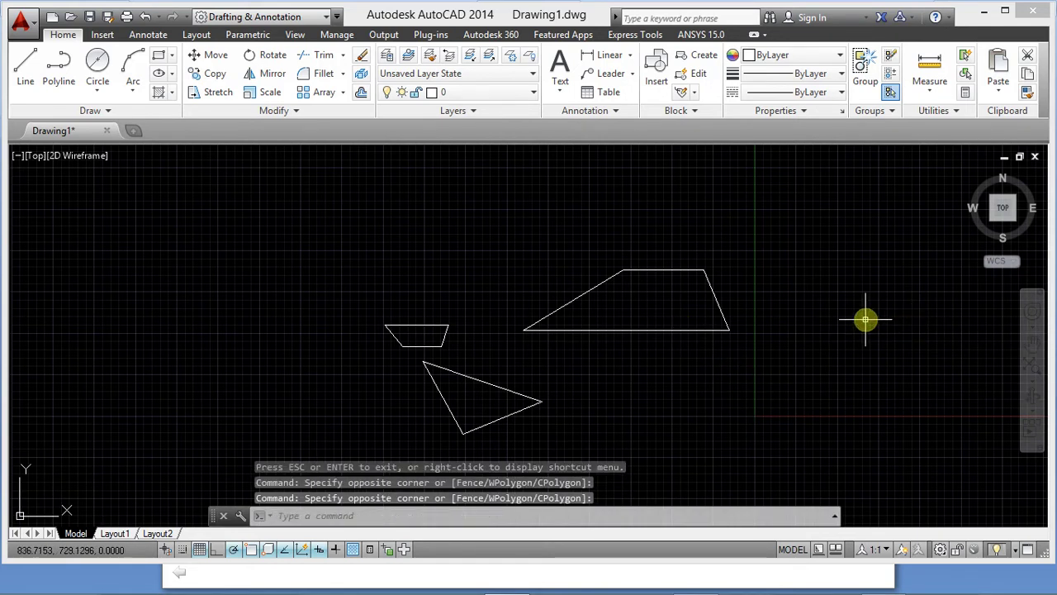
key(Escape)
click(772, 364)
click(907, 319)
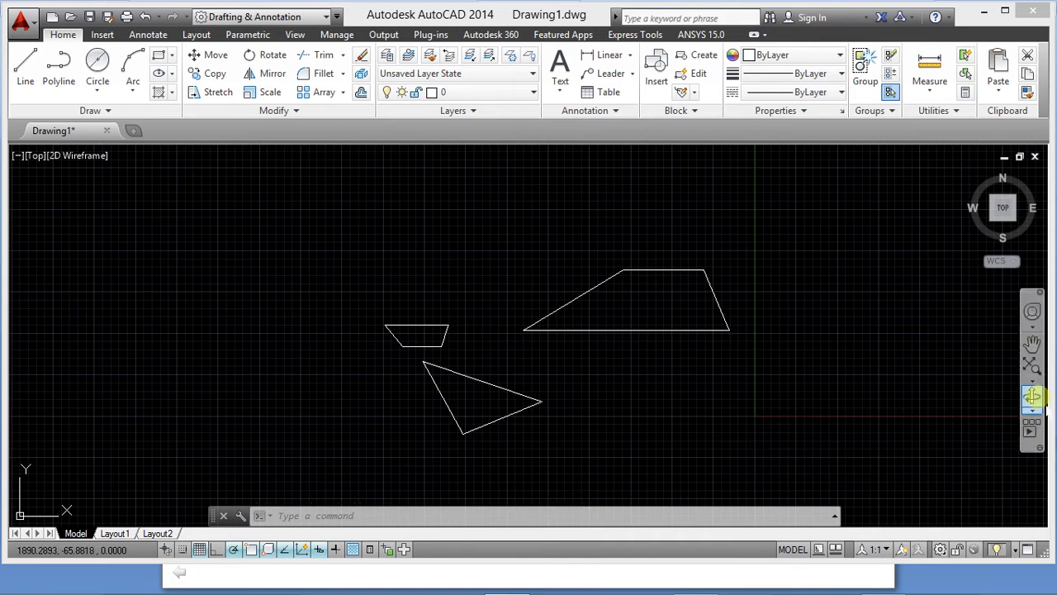
- Tilt the view of the shapes with the Orbit tool, exit it, and restore the Top view with the ViewCube
click(1037, 400)
drag(703, 373, 690, 410)
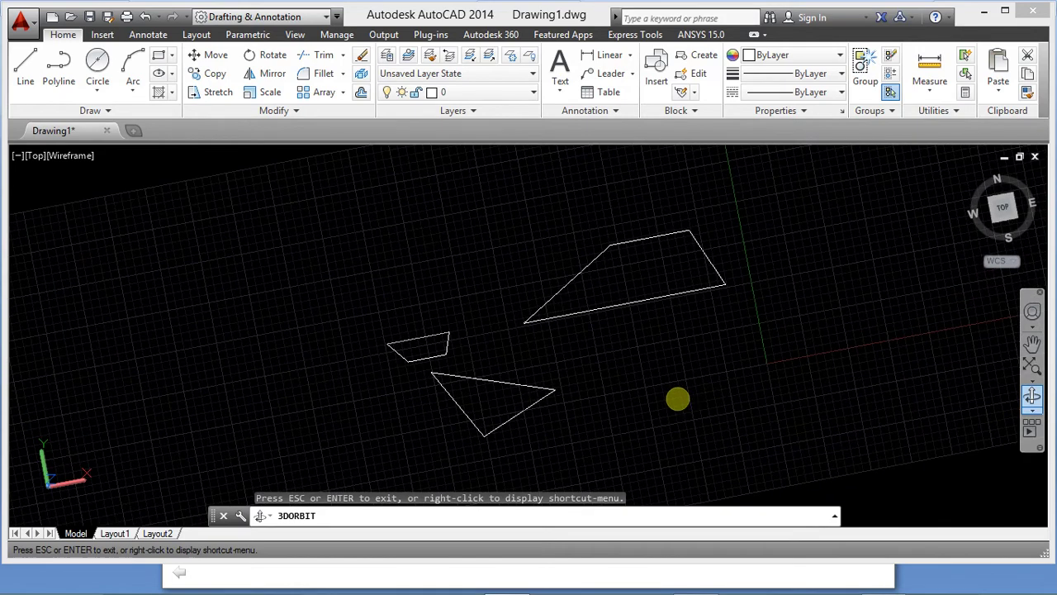
key(Escape)
click(1004, 214)
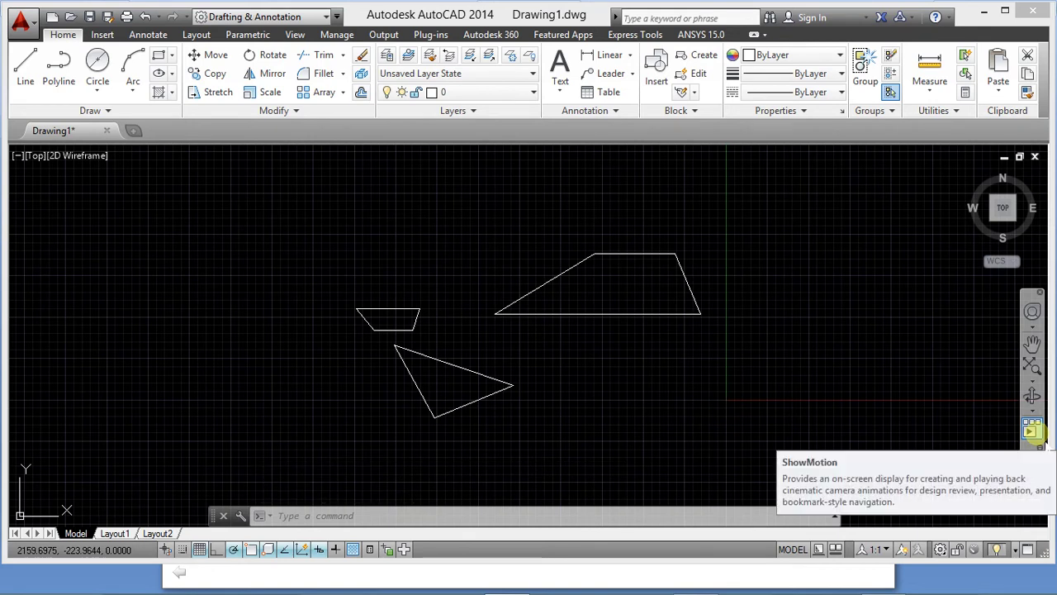
click(821, 358)
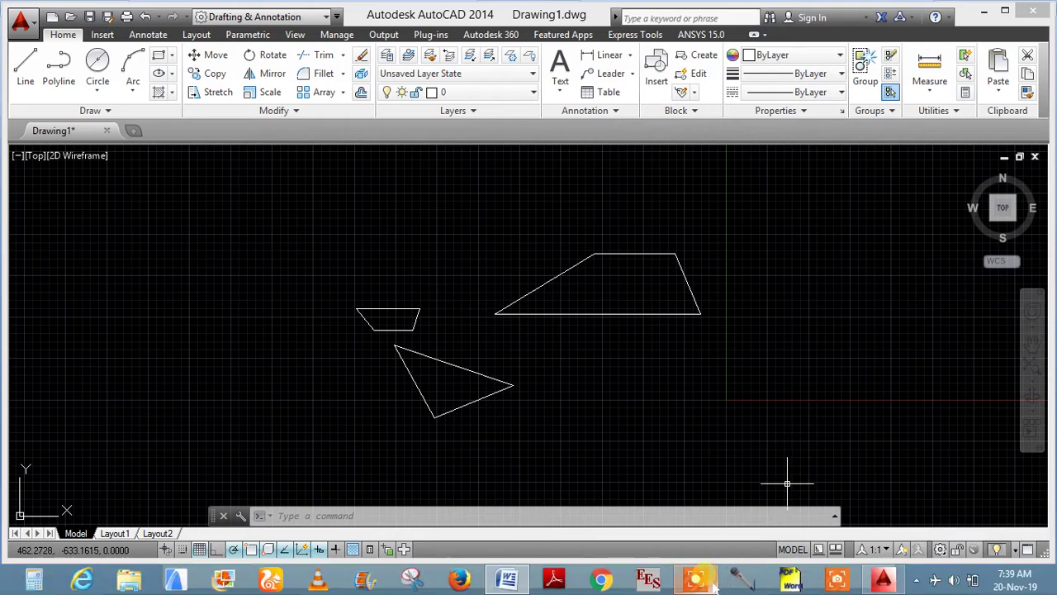
- Practise panning the drawing view with the mouse to move the shapes around the drawing area
mouse_move(696, 583)
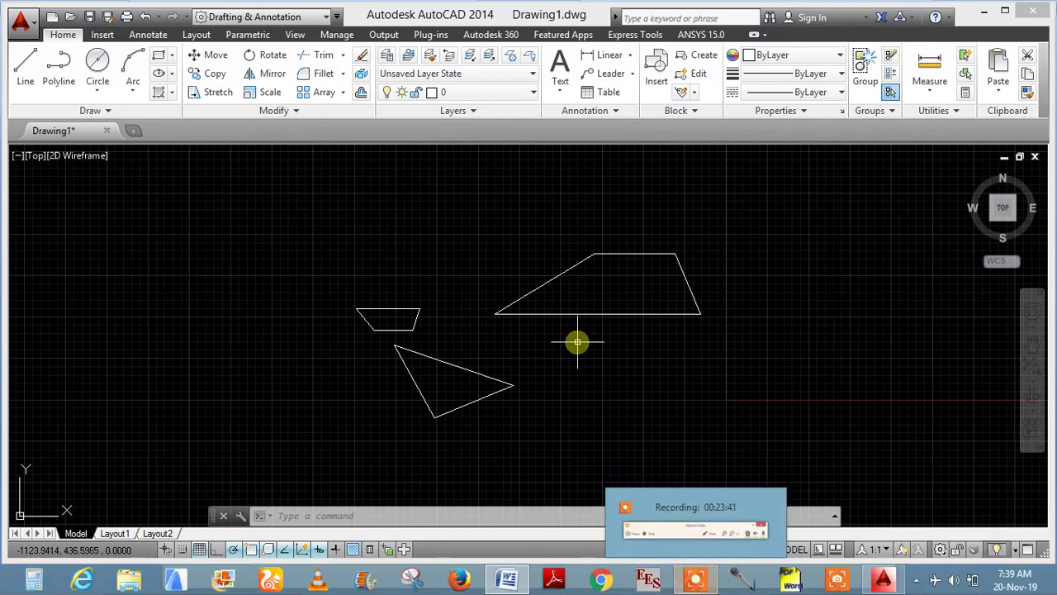
mouse_move(606, 313)
middle_down()
mouse_move(545, 302)
mouse_move(648, 298)
mouse_move(502, 276)
mouse_move(699, 303)
mouse_move(502, 306)
mouse_move(691, 362)
mouse_move(545, 326)
mouse_move(583, 339)
mouse_move(810, 361)
mouse_move(469, 299)
mouse_move(677, 338)
mouse_move(380, 311)
mouse_move(696, 324)
mouse_move(682, 312)
mouse_move(604, 308)
mouse_move(643, 326)
mouse_move(524, 283)
mouse_move(644, 307)
mouse_move(547, 300)
mouse_move(675, 309)
mouse_move(543, 311)
mouse_move(682, 297)
middle_up()
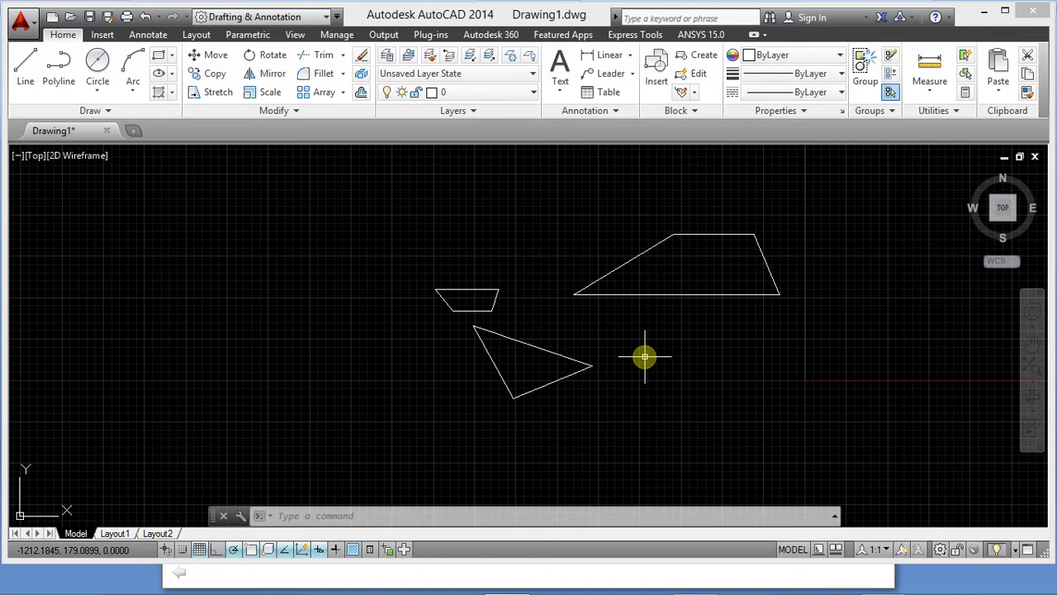
mouse_move(645, 357)
middle_down()
mouse_move(543, 352)
mouse_move(510, 424)
mouse_move(591, 199)
mouse_move(595, 176)
mouse_move(581, 174)
mouse_move(590, 405)
mouse_move(40, 297)
mouse_move(64, 321)
mouse_move(9, 316)
mouse_move(71, 330)
mouse_move(105, 322)
mouse_move(383, 226)
mouse_move(47, 302)
mouse_move(465, 434)
middle_up()
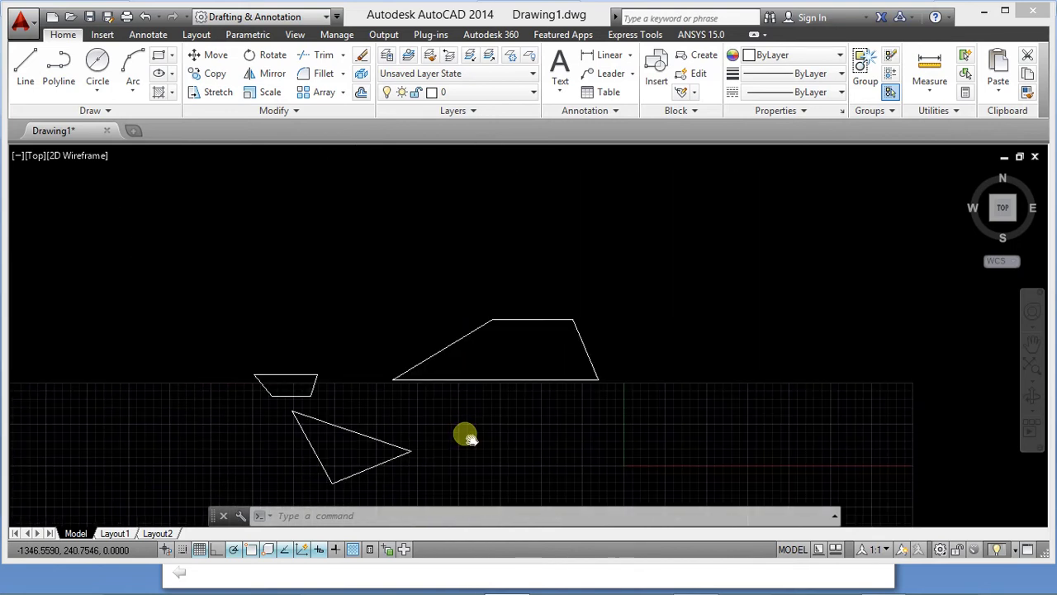
mouse_move(359, 447)
middle_down()
mouse_move(361, 356)
mouse_move(603, 376)
mouse_move(416, 395)
mouse_move(554, 412)
middle_up()
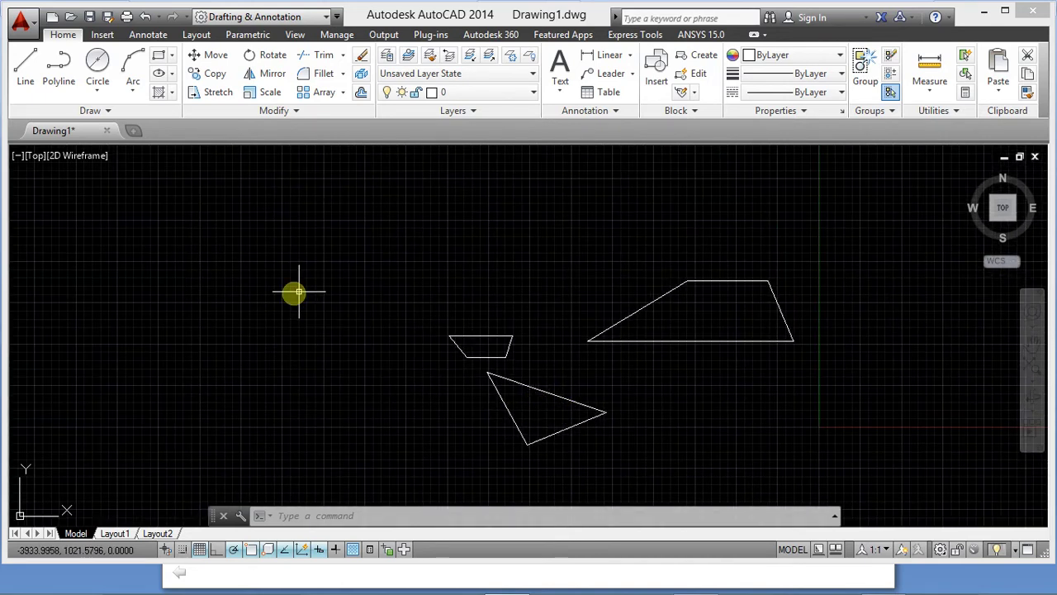
- Select the triangle and both four-sided outlines together and delete them from the drawing
click(402, 236)
click(868, 485)
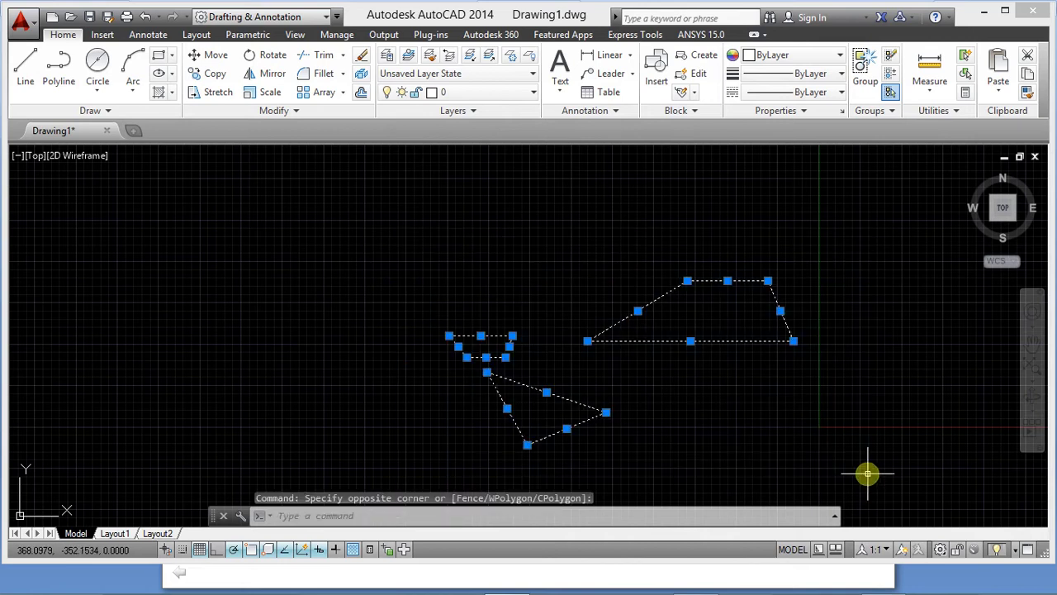
key(Delete)
click(405, 297)
click(396, 297)
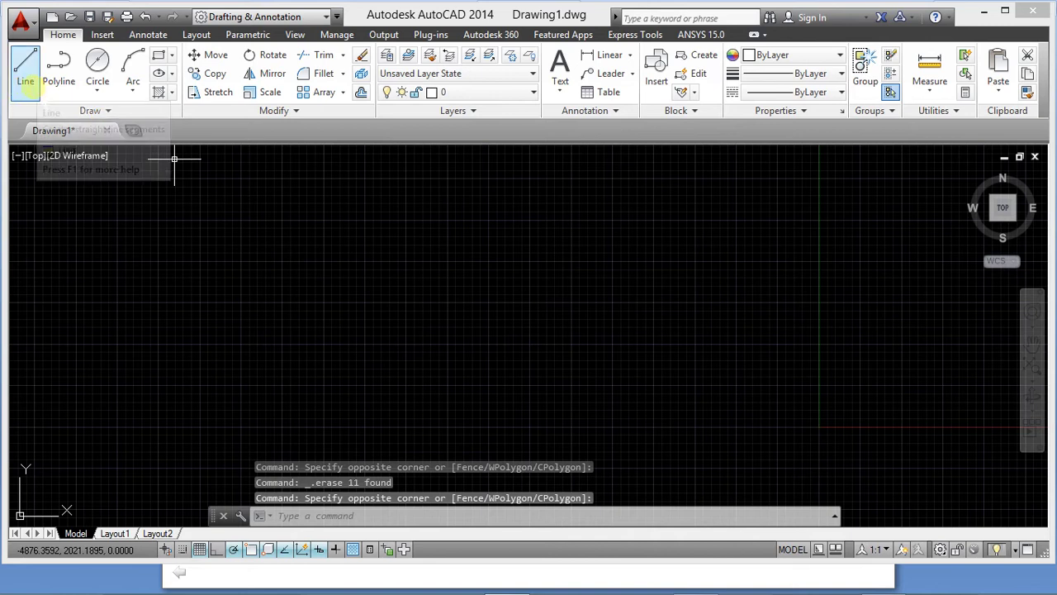
- Draw a single horizontal line in the upper part of the empty drawing area with the Line command
click(20, 95)
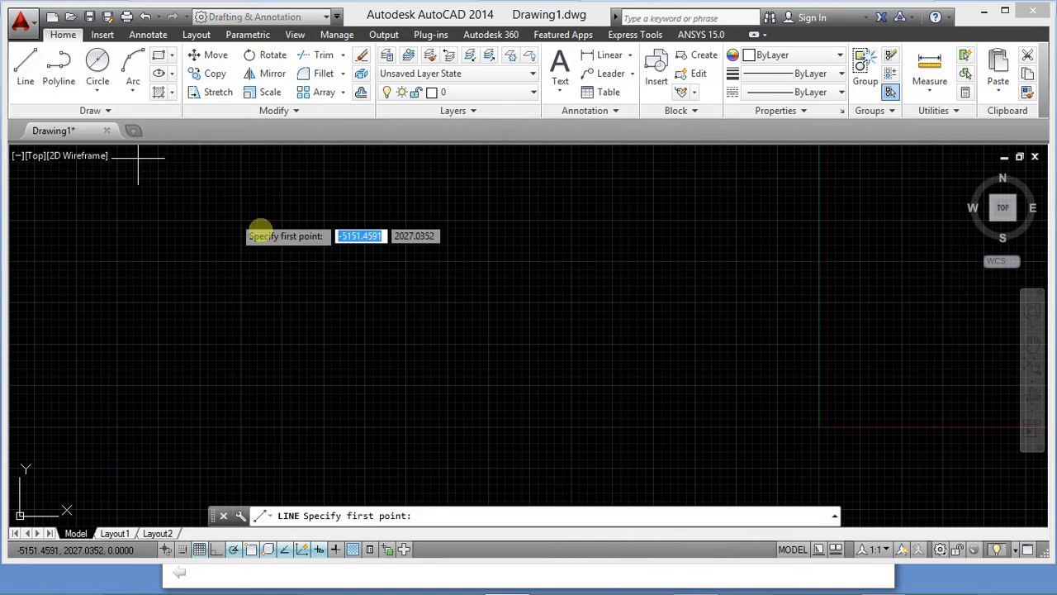
click(278, 270)
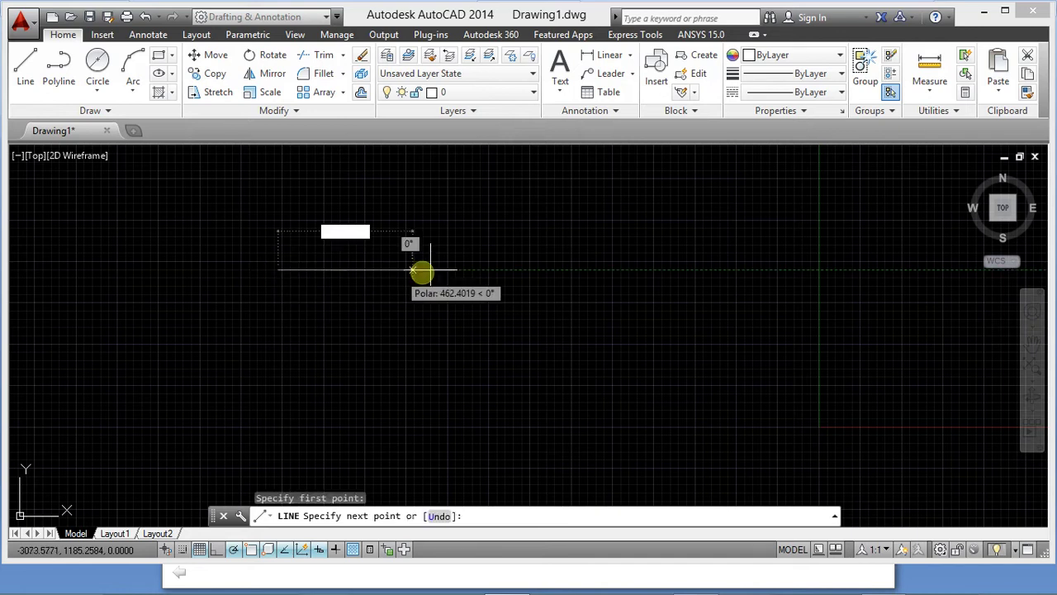
click(576, 269)
key(Escape)
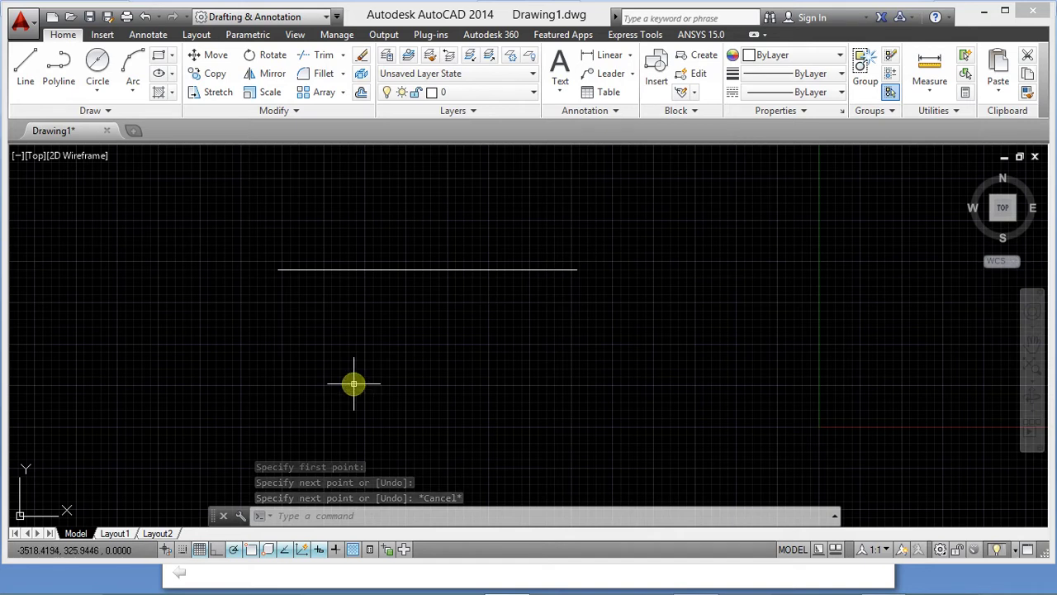
- Practise selecting the horizontal line with a window that fully encloses it, clearing the selection each time
click(226, 223)
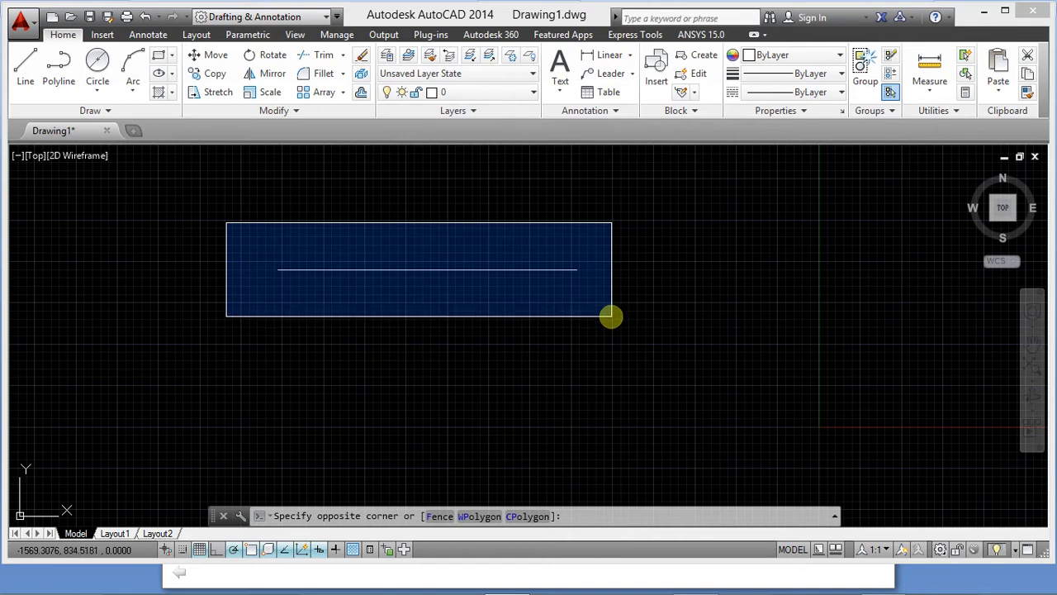
click(611, 315)
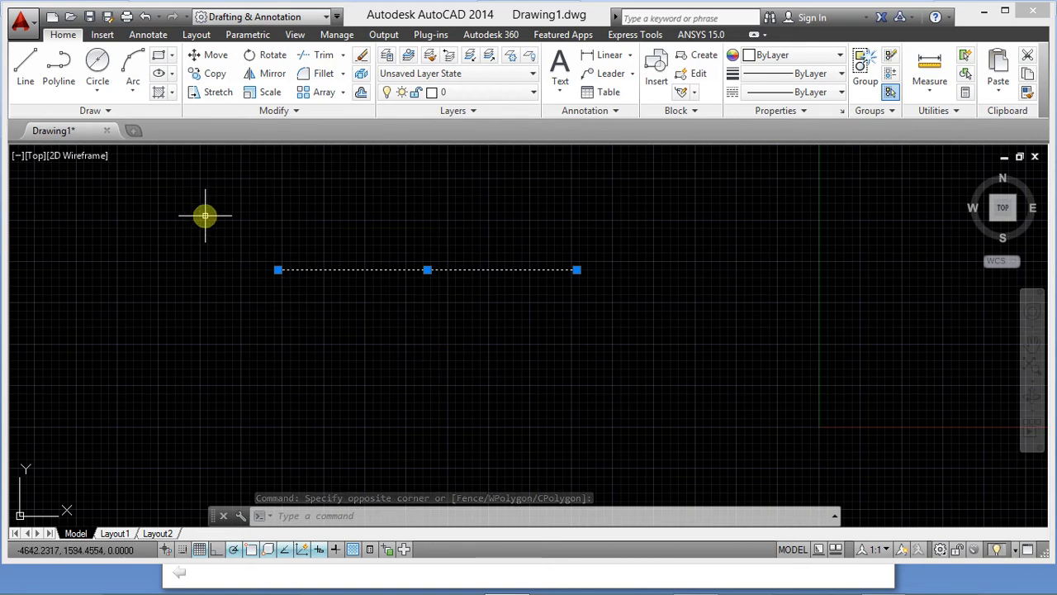
key(Escape)
click(234, 228)
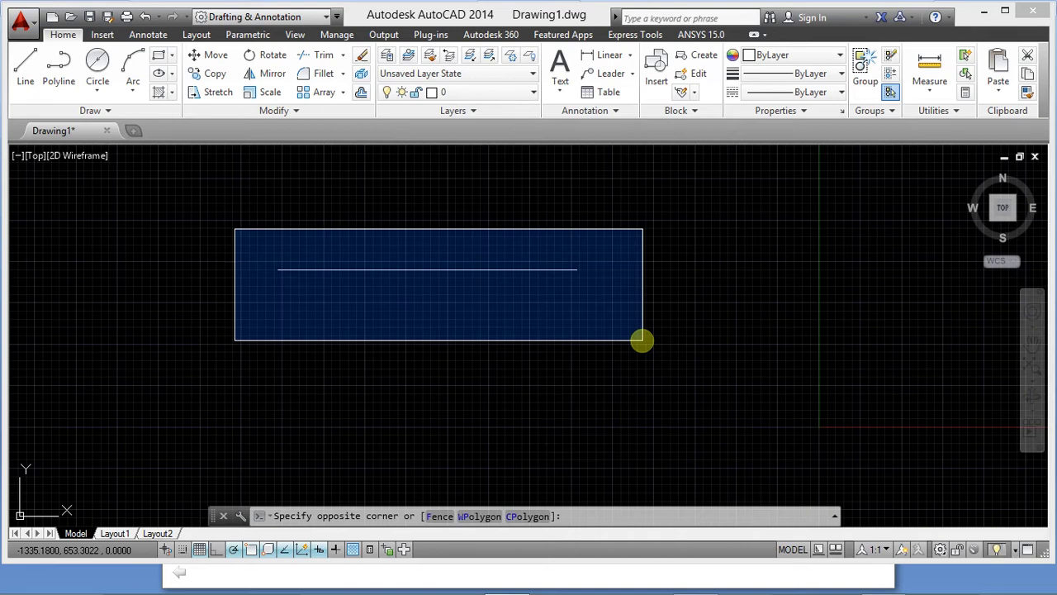
click(643, 339)
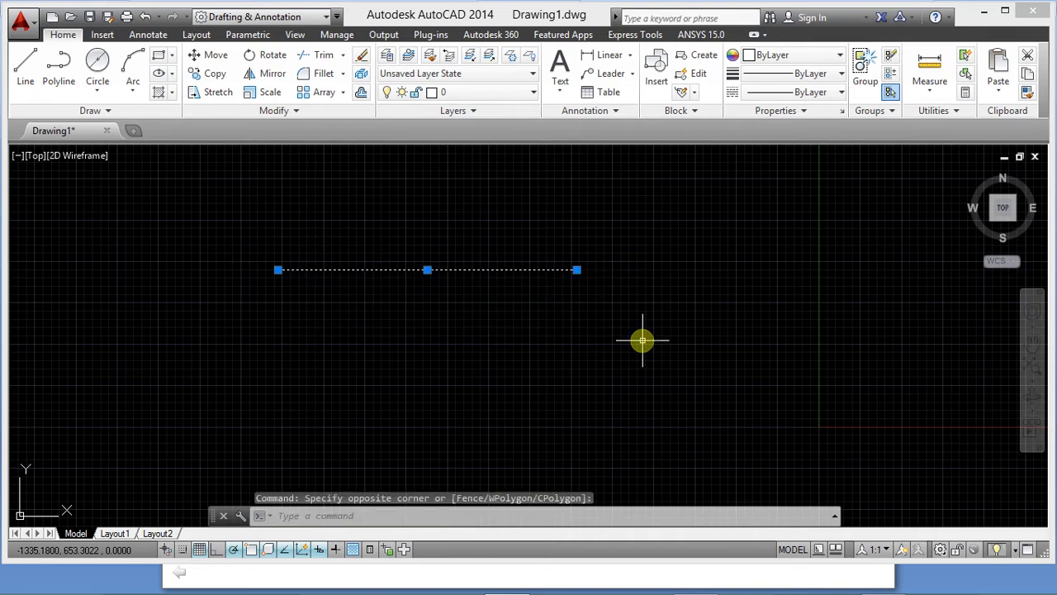
click(631, 271)
key(Escape)
key(Escape)
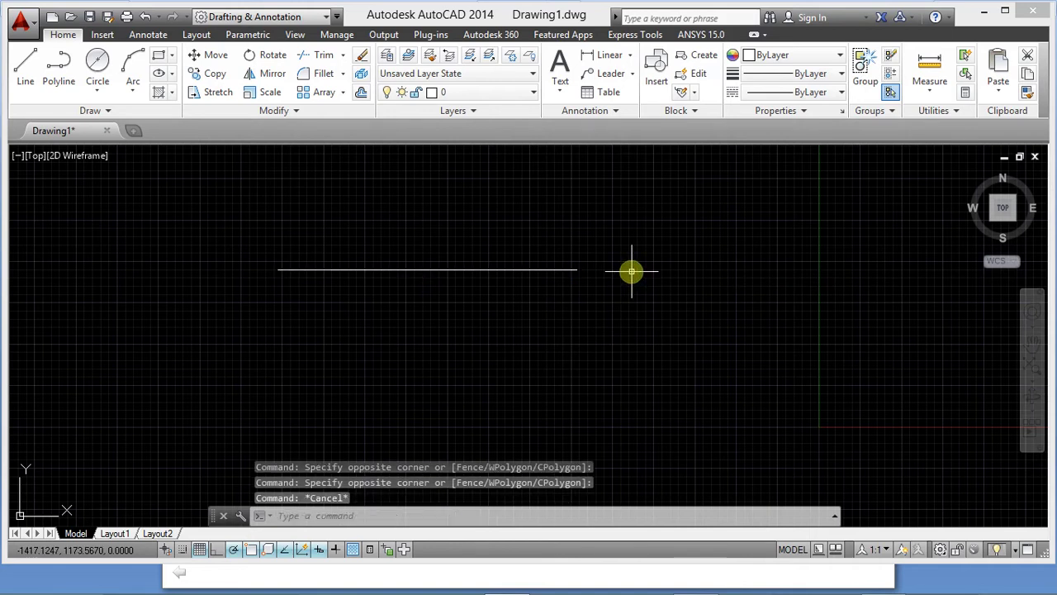
- Try window selections over only the line's left part, and select the line with a crossing window over its right end
click(229, 366)
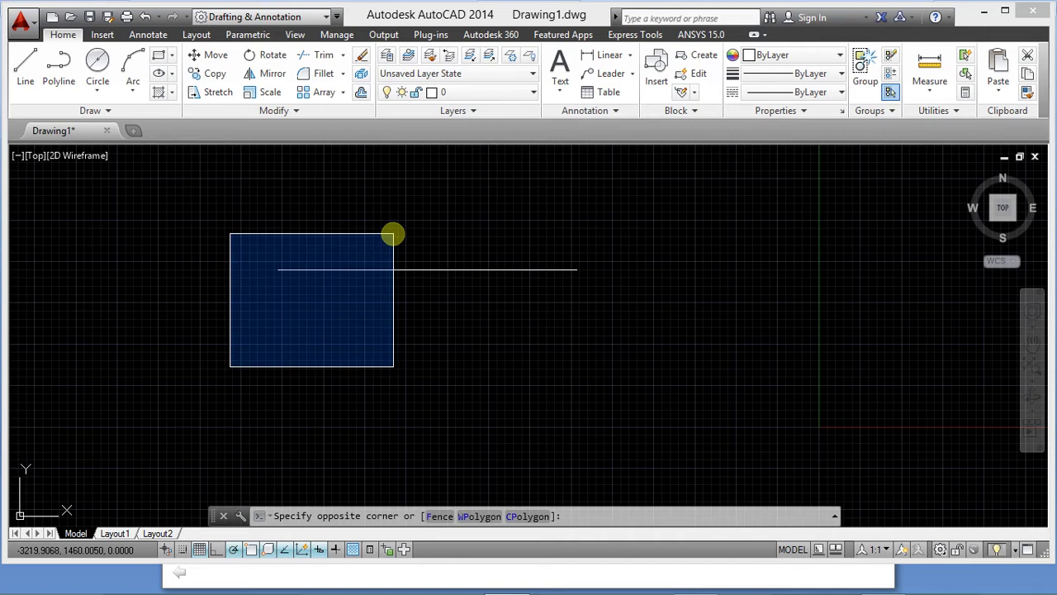
click(393, 235)
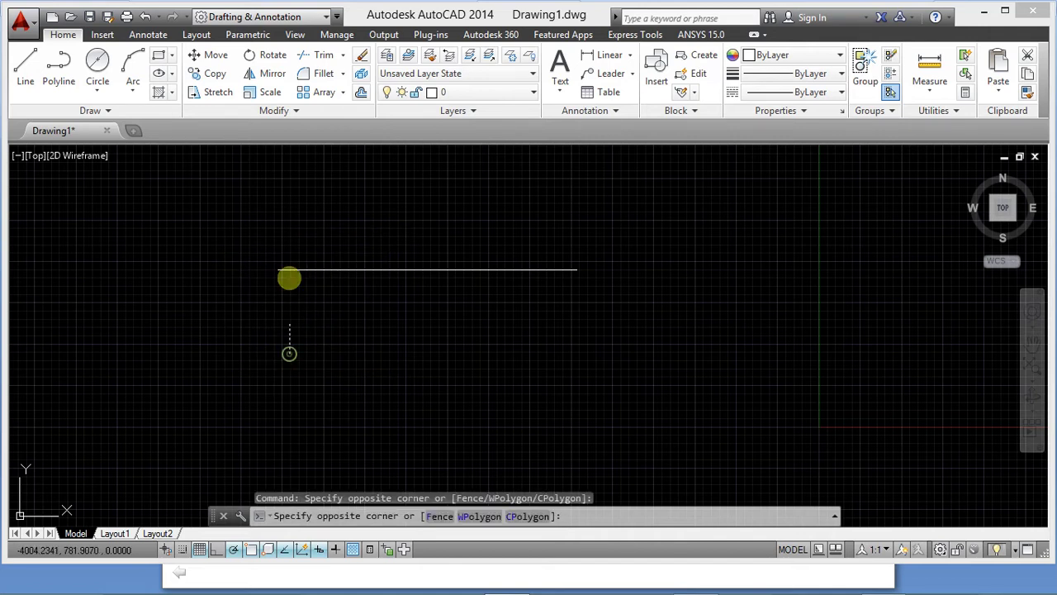
click(292, 207)
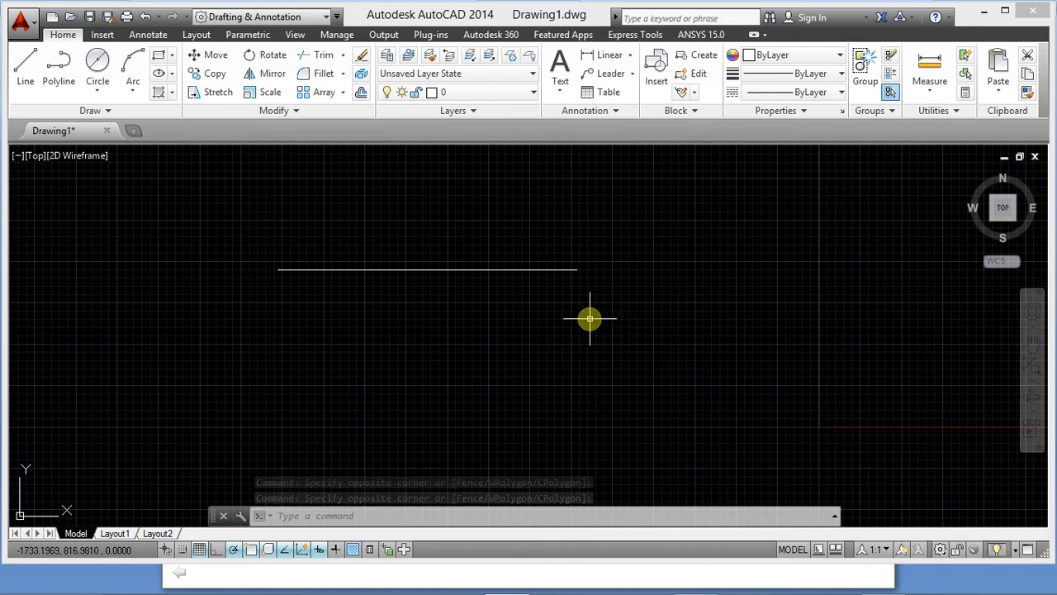
click(636, 330)
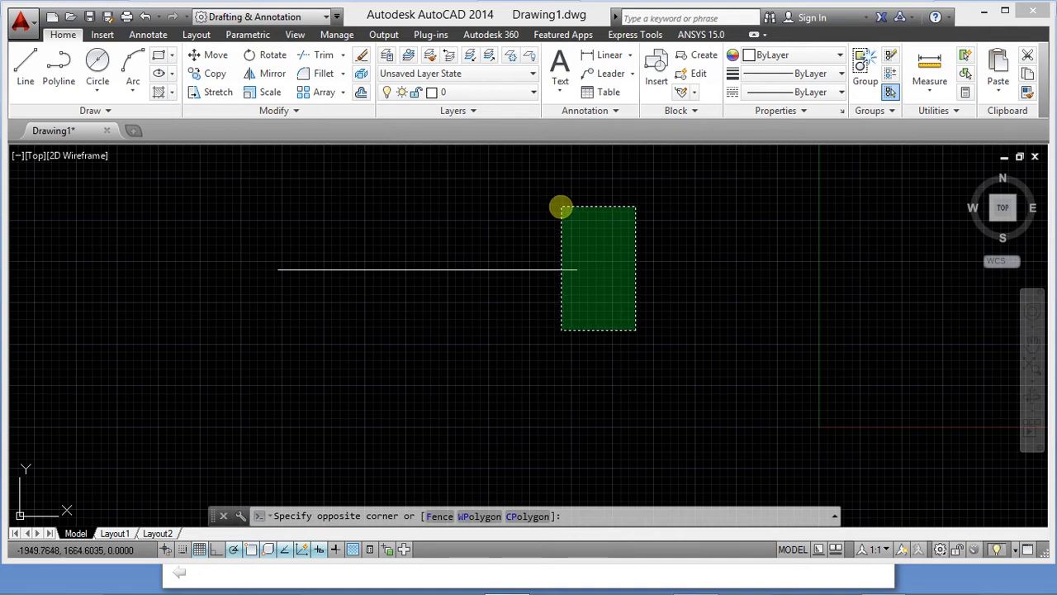
click(561, 206)
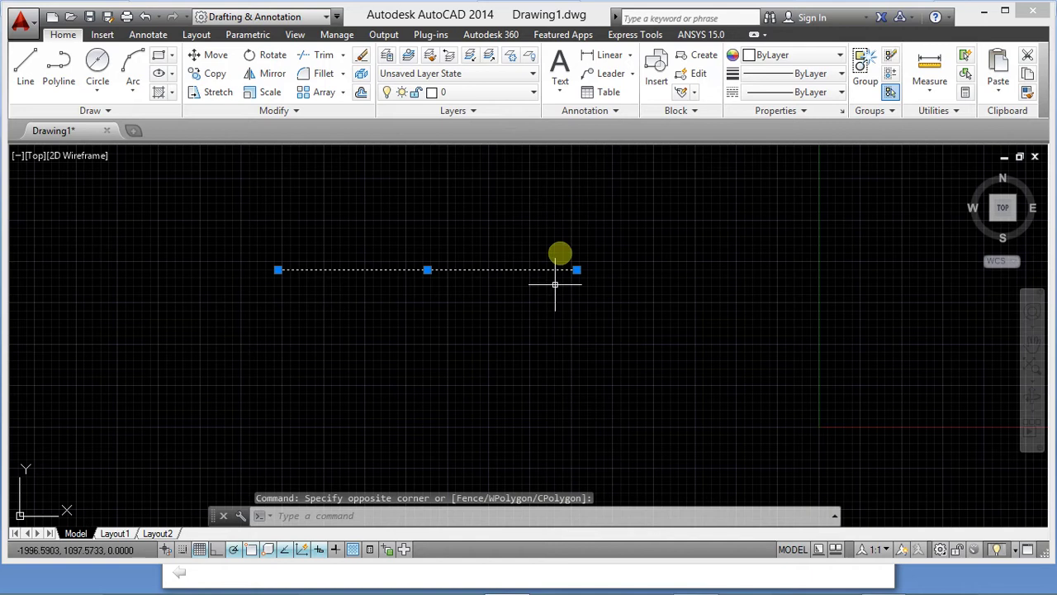
- Clear the selection and try window selections over the horizontal line, one covering only its left part and one enclosing it fully
key(Escape)
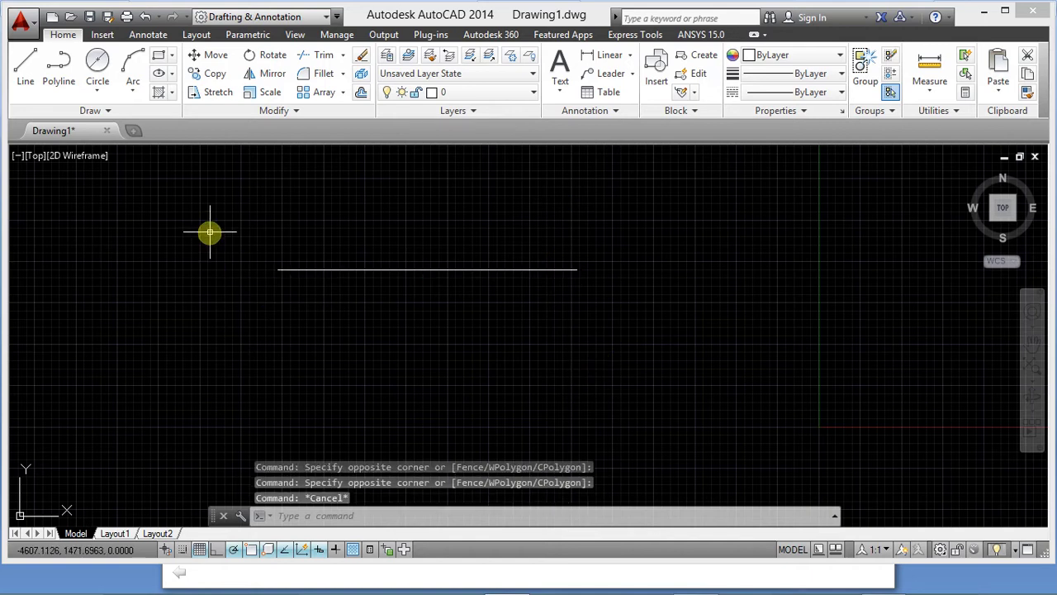
click(211, 228)
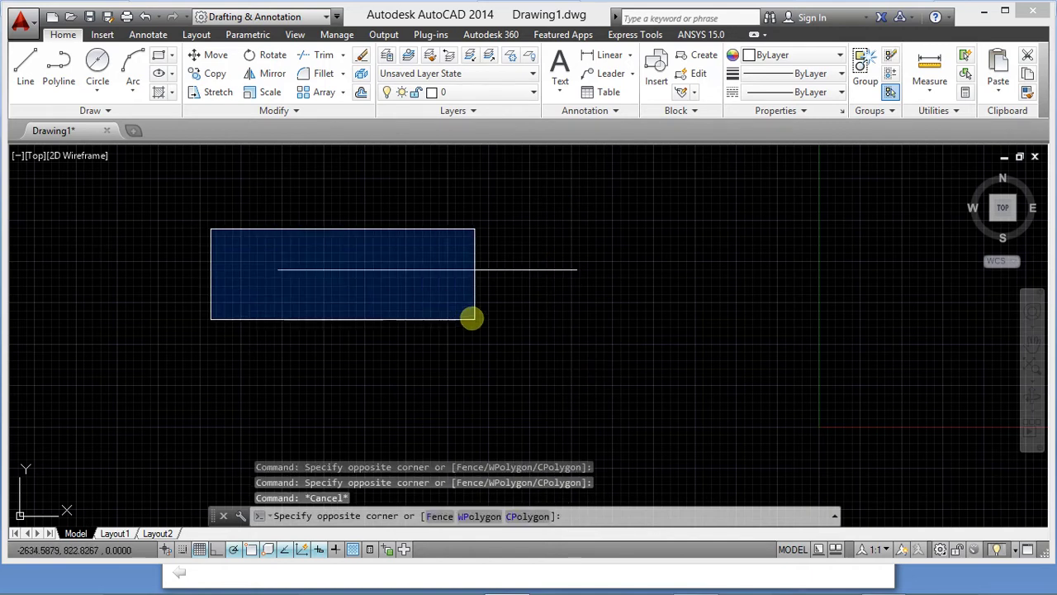
click(483, 322)
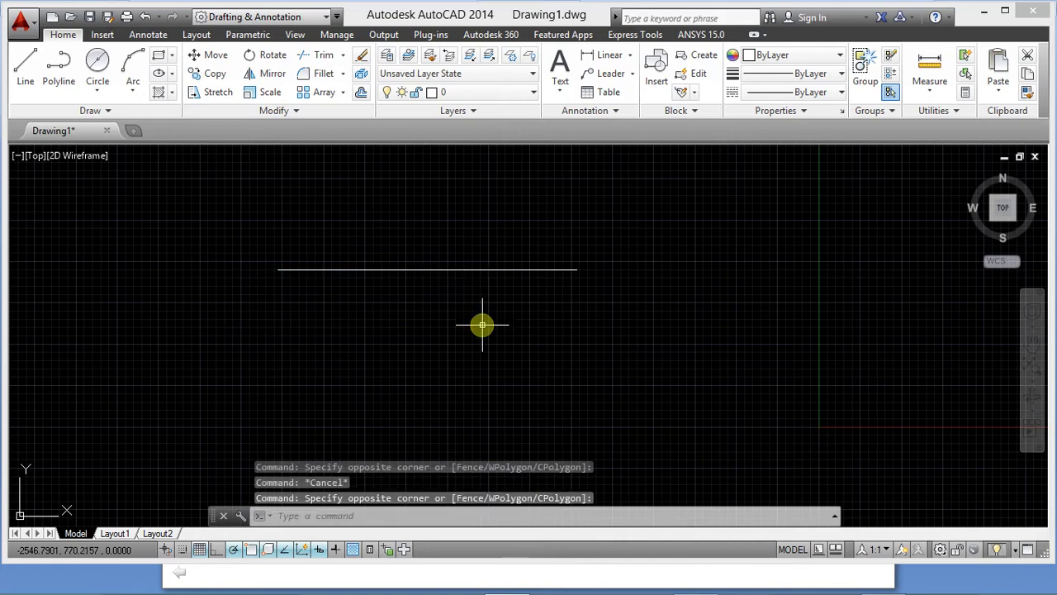
click(177, 220)
click(667, 362)
click(618, 364)
click(618, 363)
- Select the horizontal line with a crossing window over its right end, and clear the selection
click(634, 317)
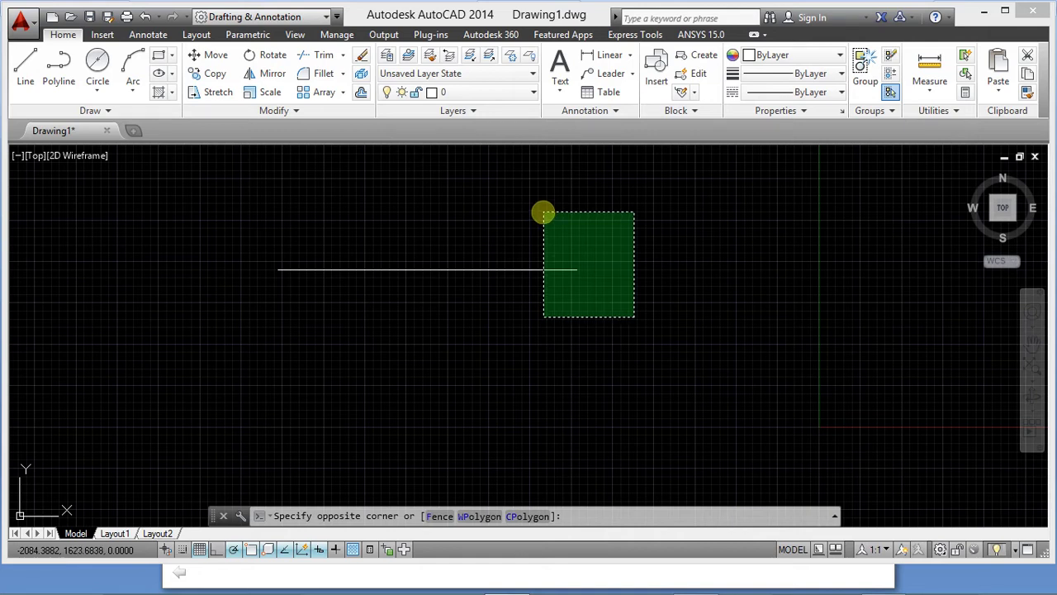
click(544, 213)
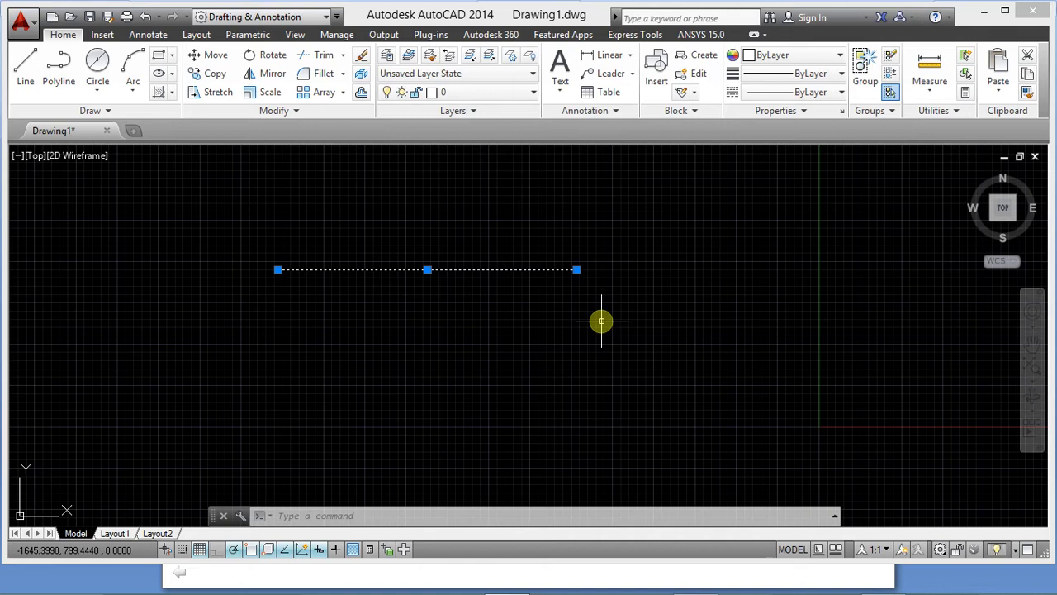
key(Escape)
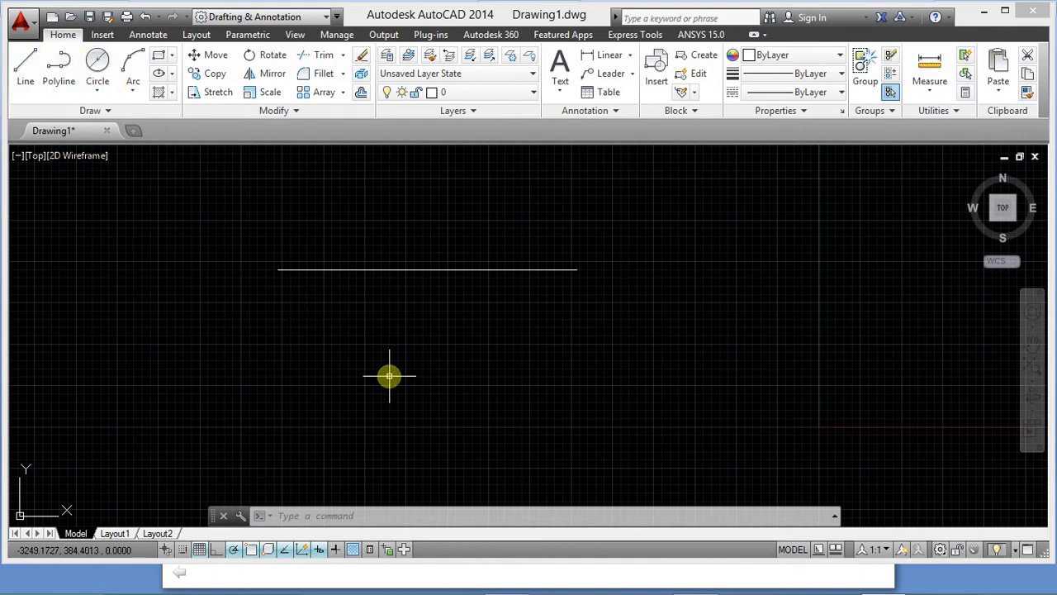
- Draw a closed four-sided outline below the horizontal line with the Line command, finishing at its upper-left starting corner
text(L)
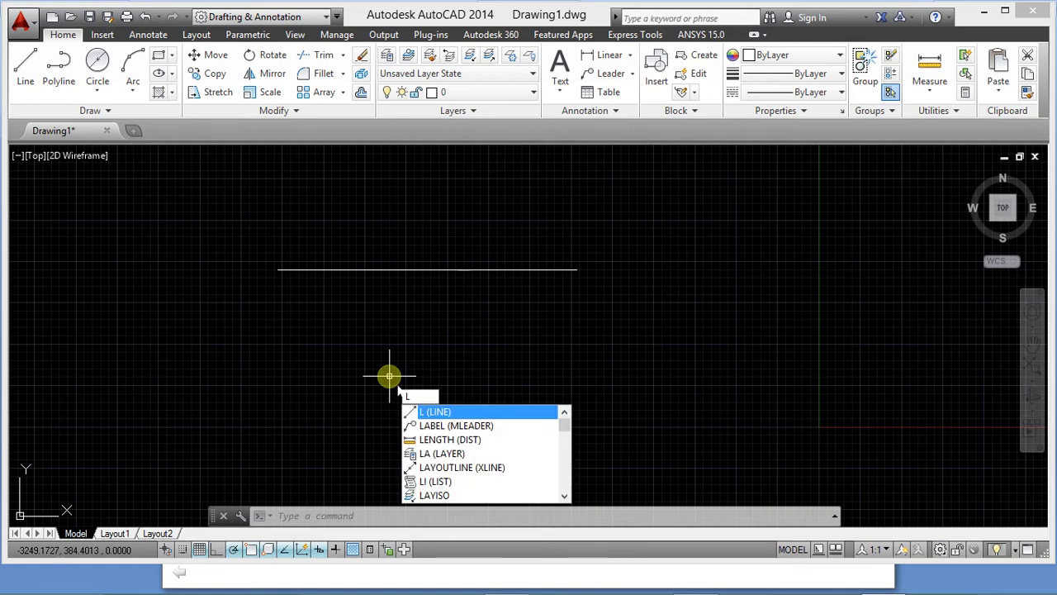
text(INE)
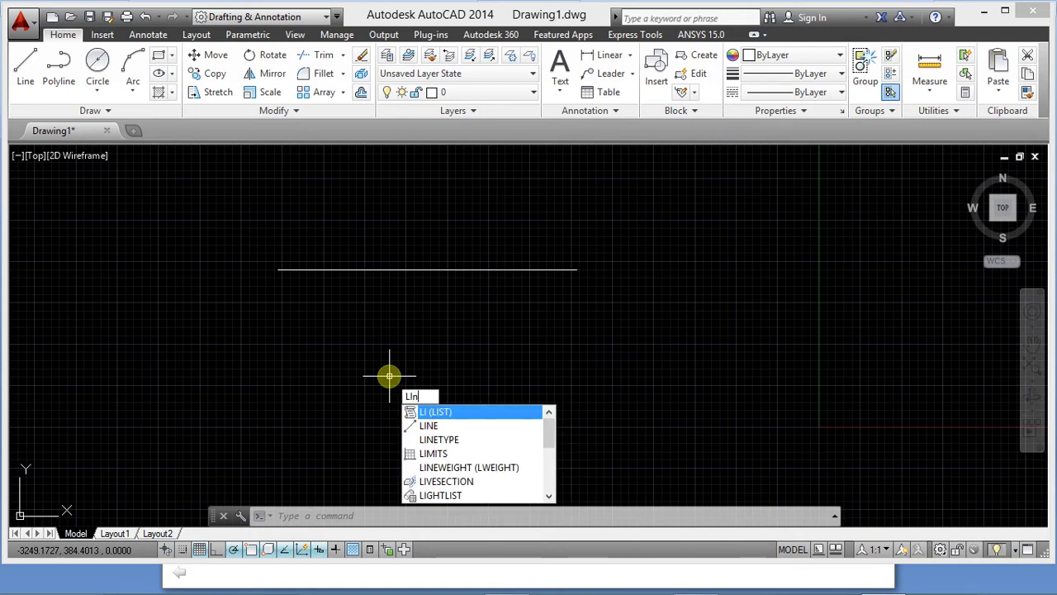
key(Return)
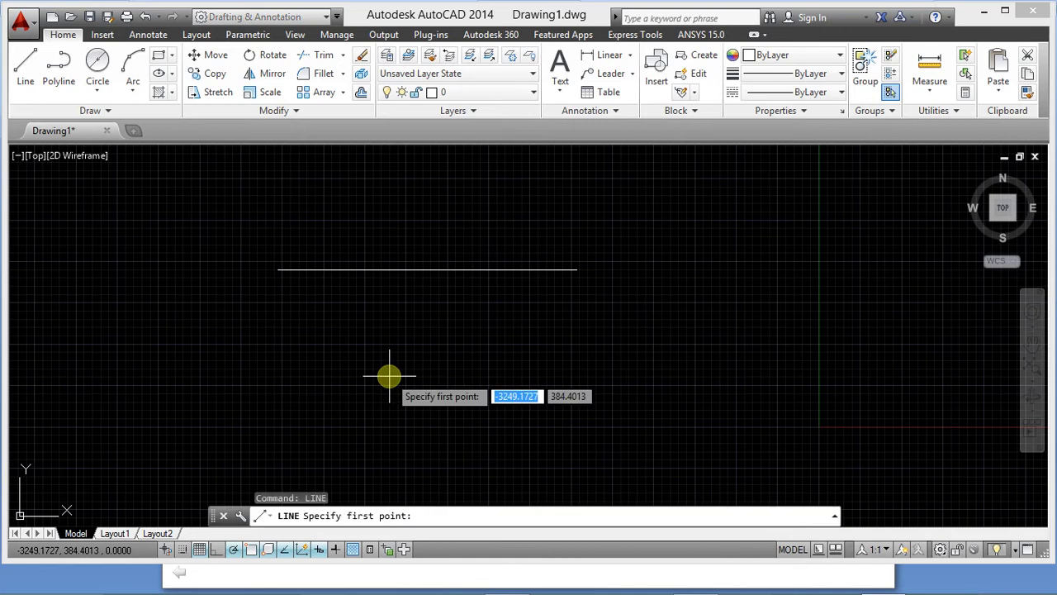
click(263, 340)
click(530, 378)
click(456, 429)
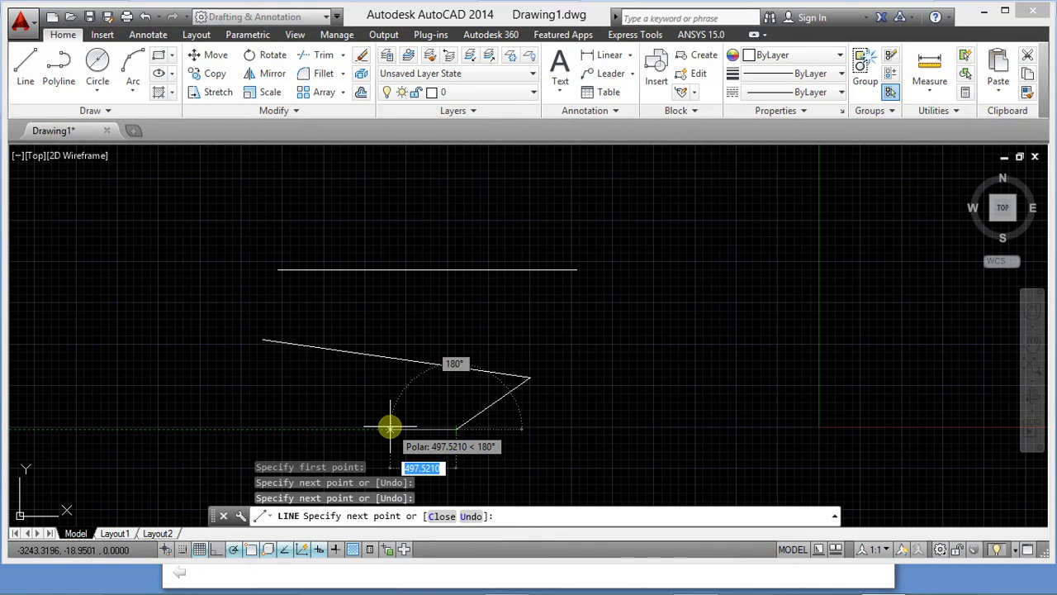
click(390, 427)
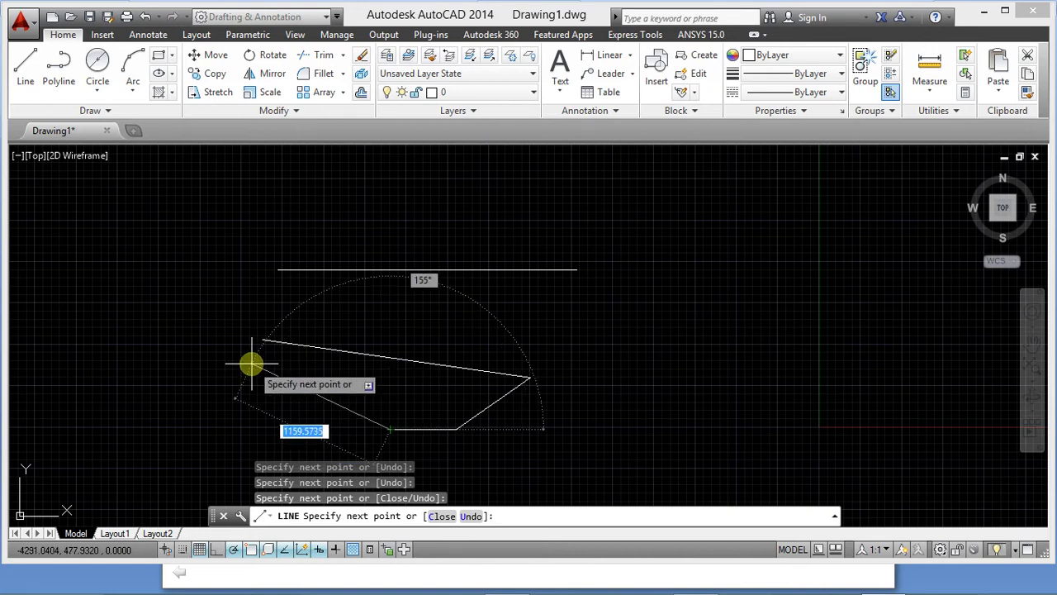
click(262, 339)
- Continue the line chain around the left side, through both horizontal-line ends with a peak above, down to the lower outline's right corner
click(226, 374)
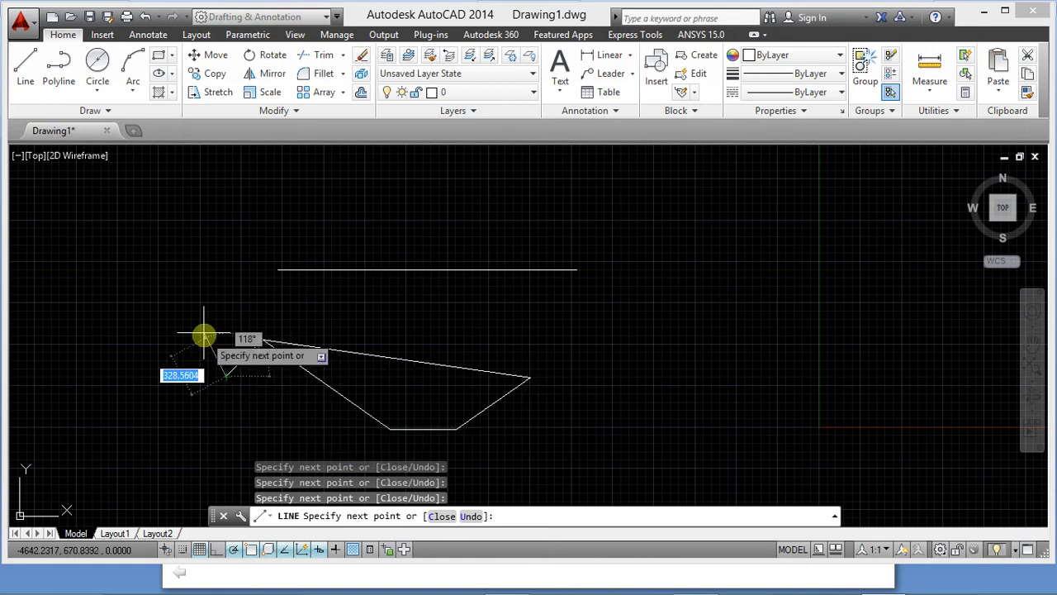
click(206, 308)
click(269, 241)
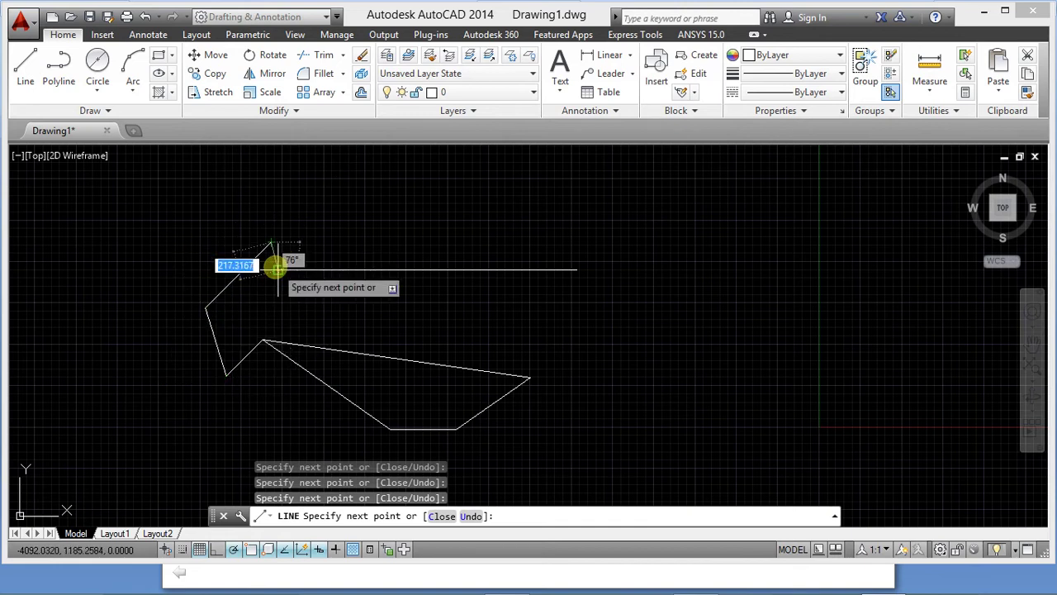
click(278, 268)
click(477, 202)
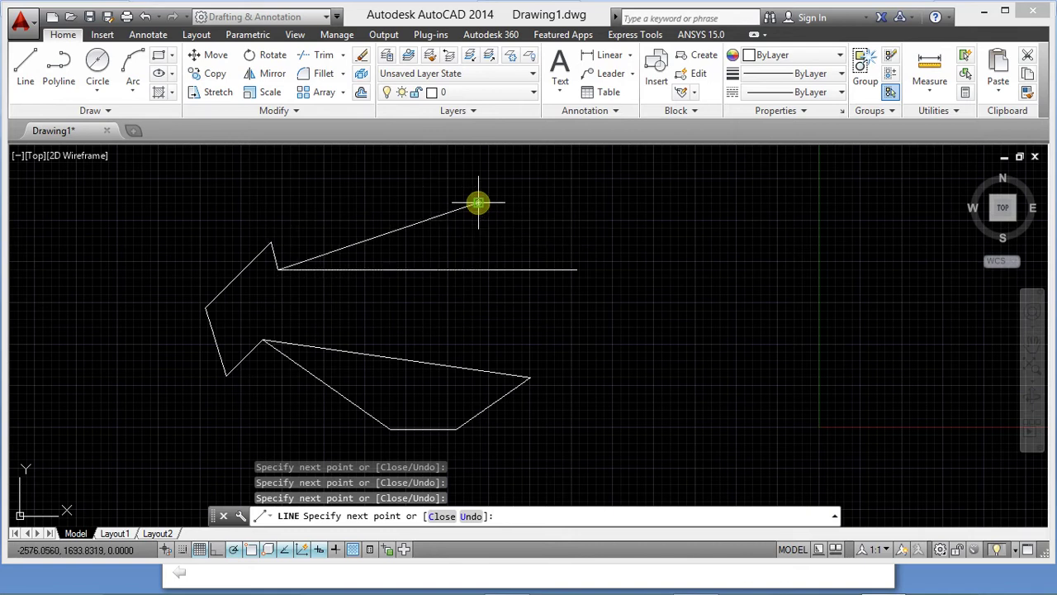
click(576, 269)
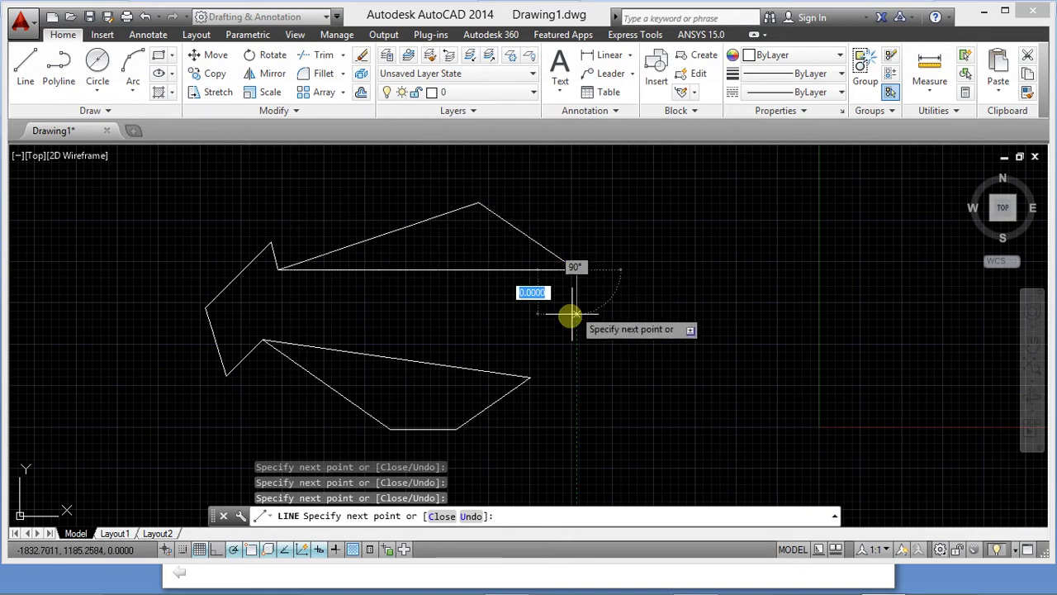
click(529, 380)
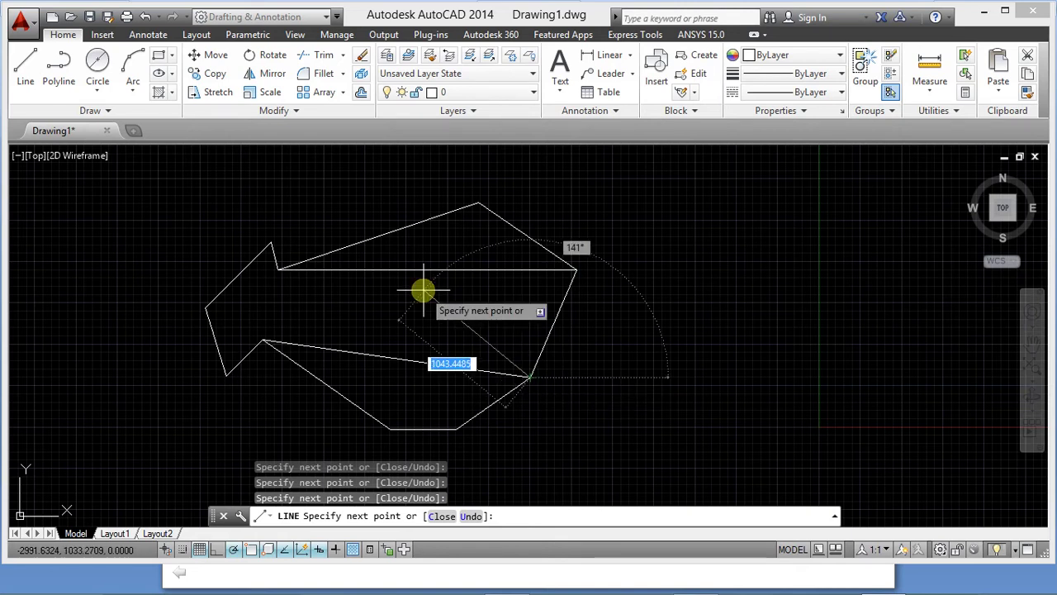
key(Escape)
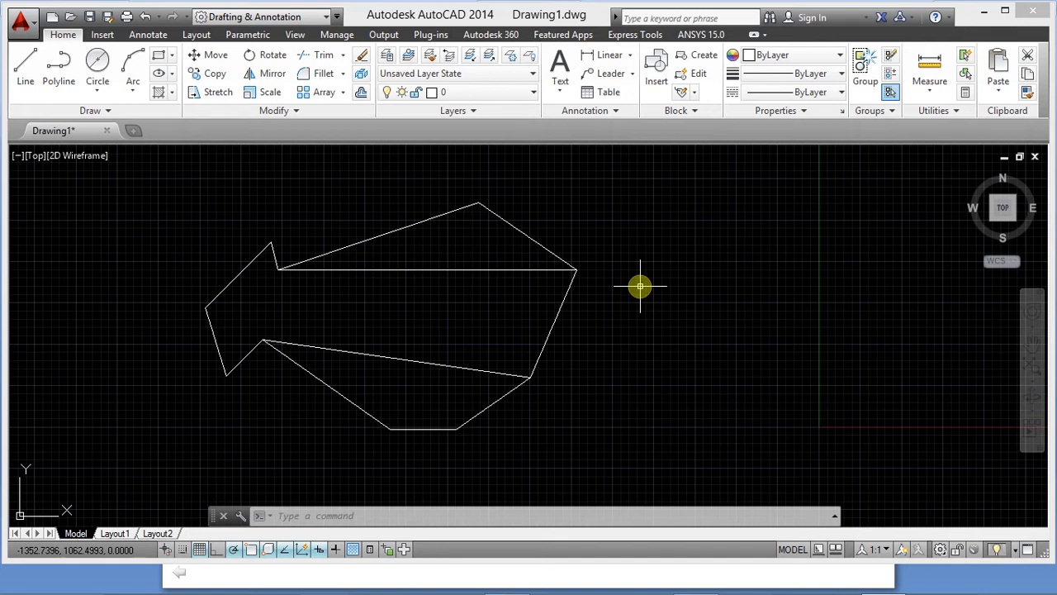
text(LINE)
key(Return)
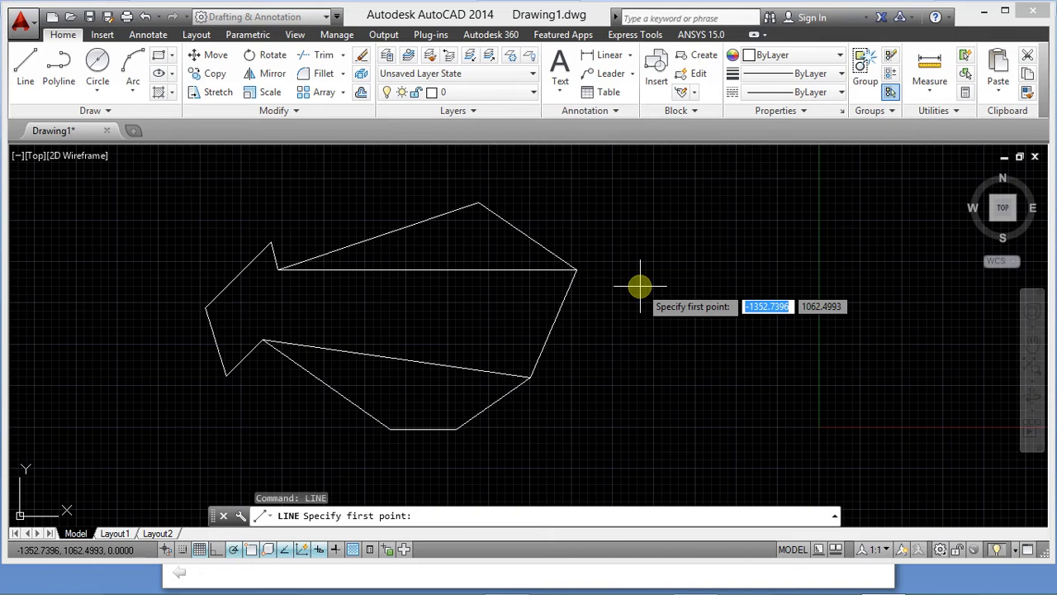
key(Escape)
- Draw a separate closed four-sided outline to the right of the large shape, starting the Line command with its L alias
text(L)
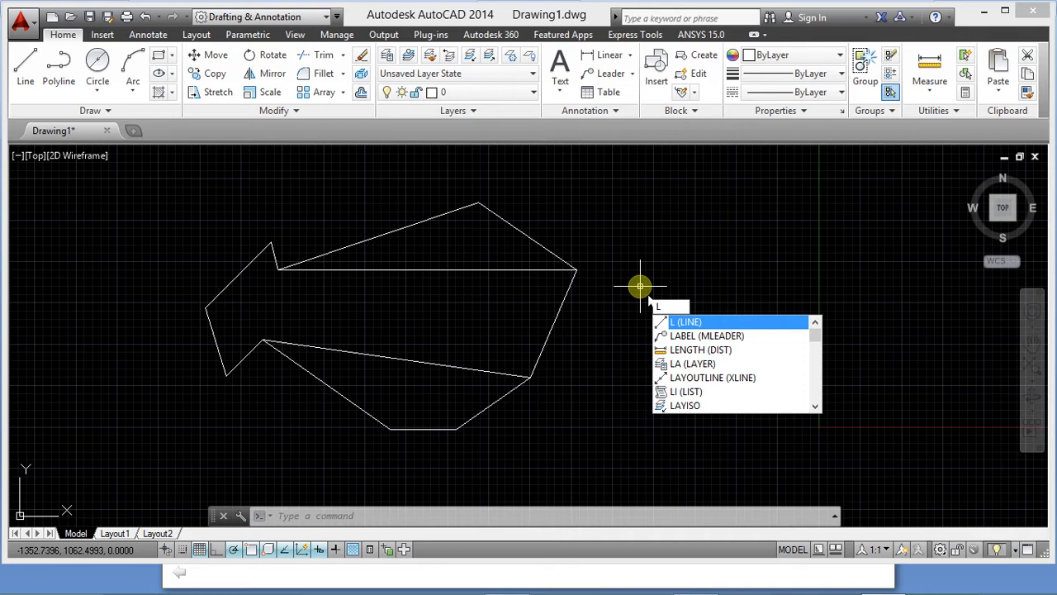
key(Return)
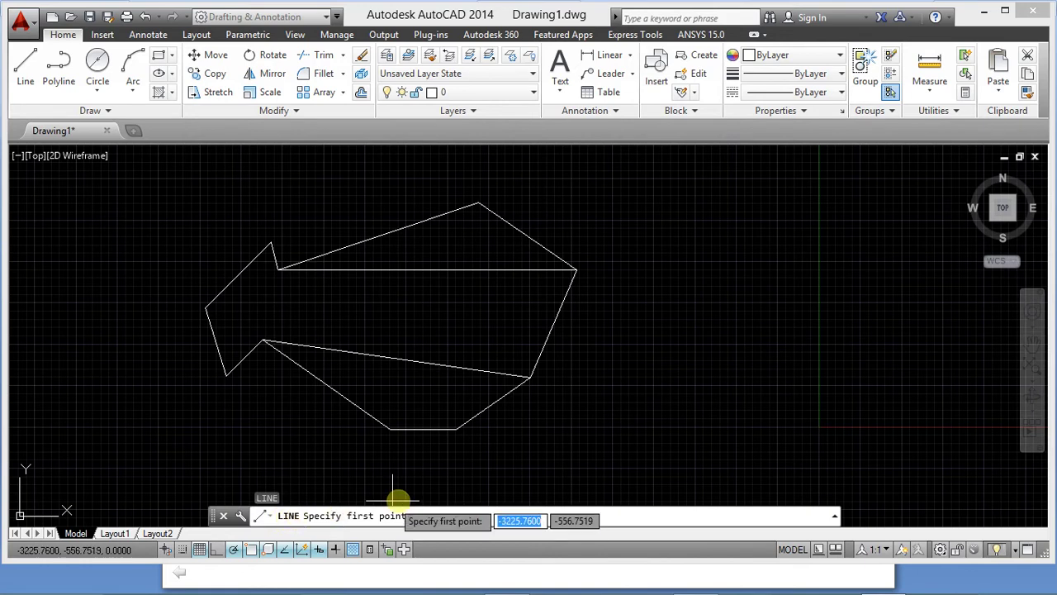
click(685, 223)
click(677, 345)
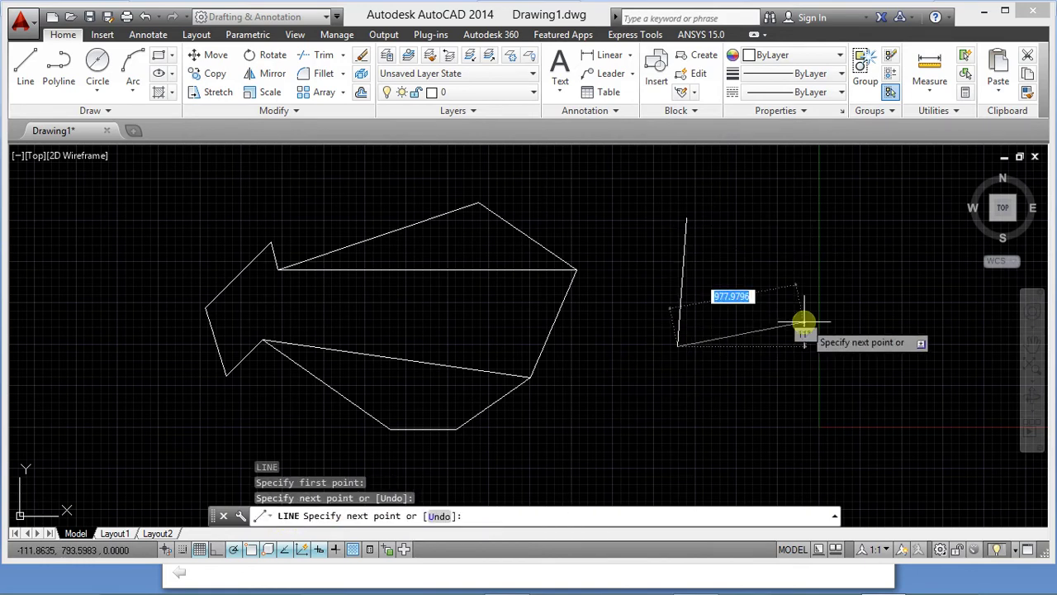
click(776, 252)
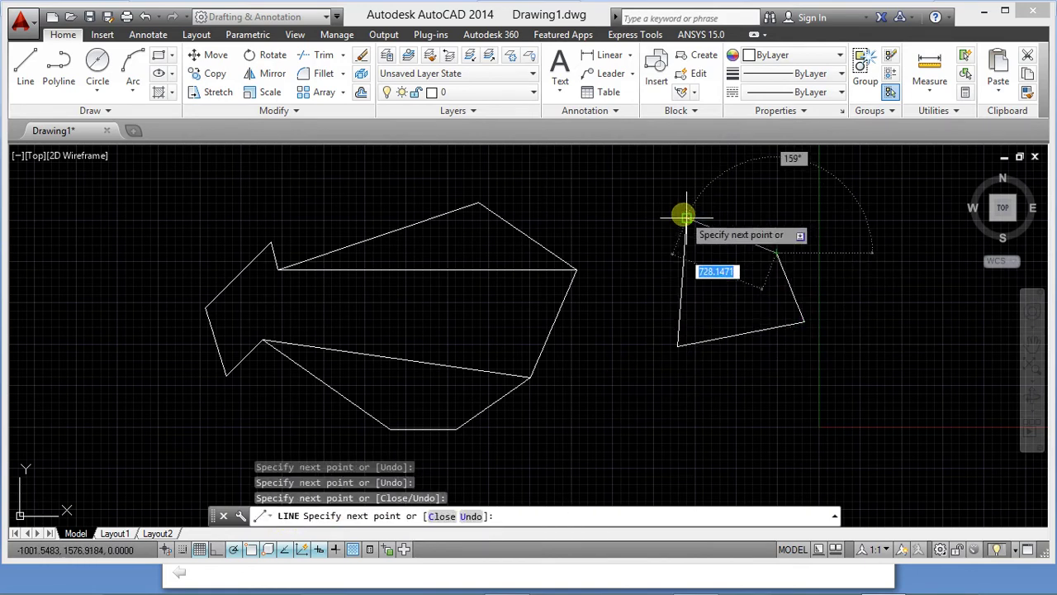
click(685, 217)
key(Escape)
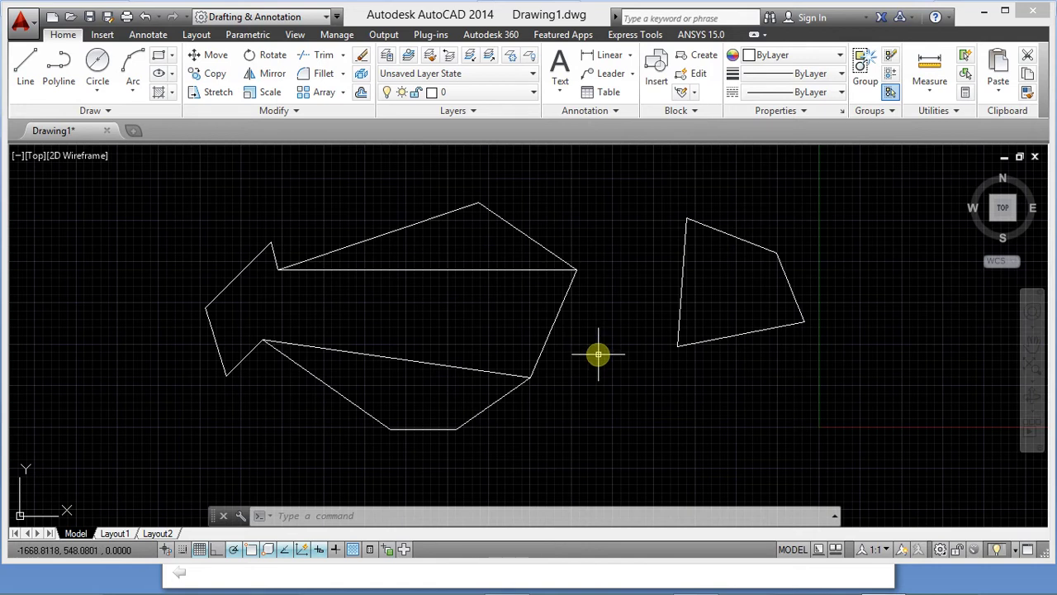
- Draw a flat closed four-sided outline with the Line command below the right-hand quadrilateral
text(line)
key(Return)
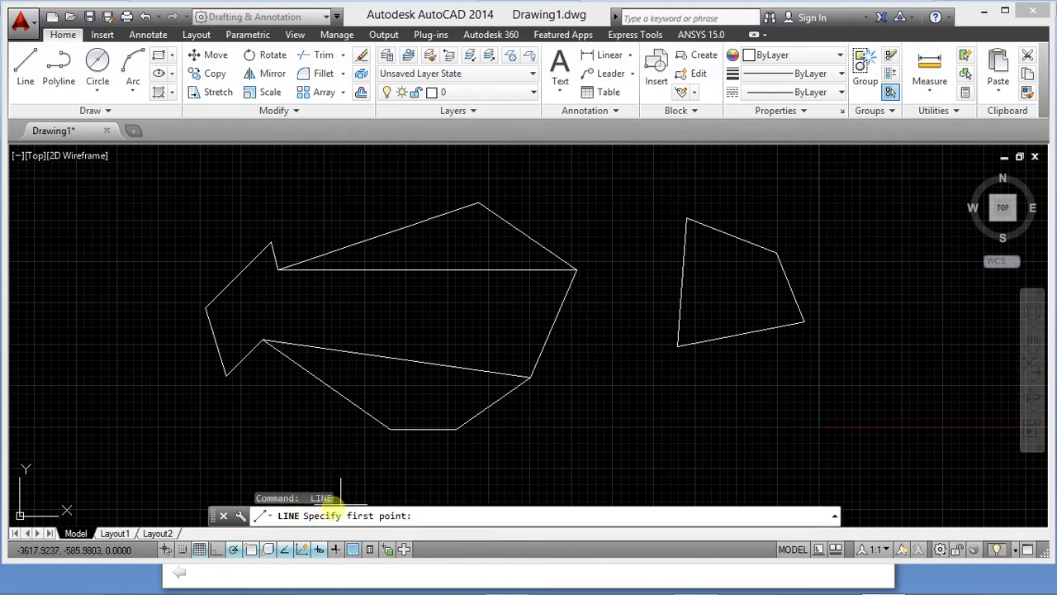
click(590, 427)
click(774, 400)
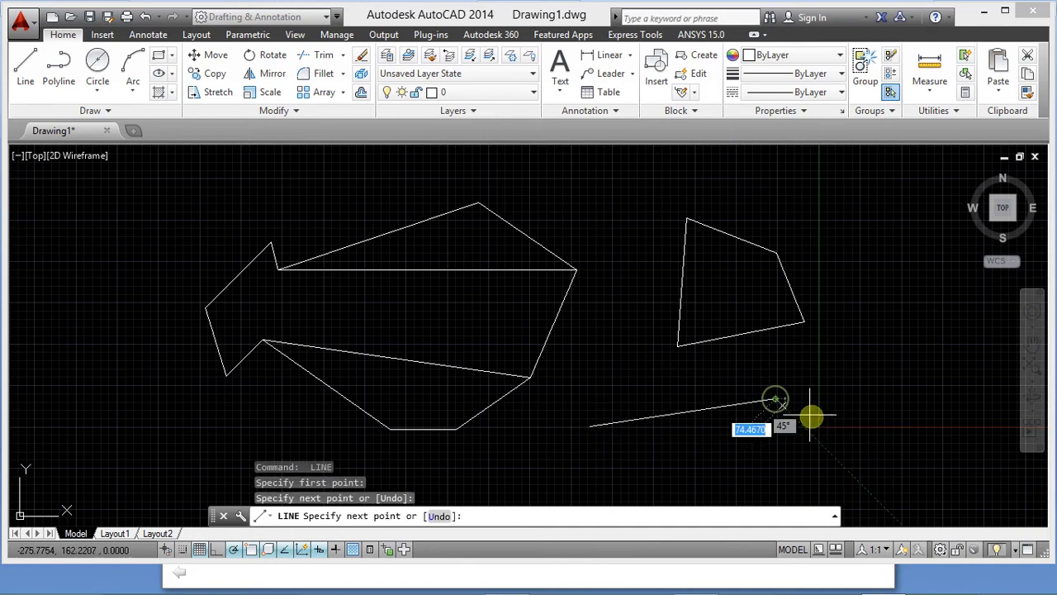
click(806, 428)
click(725, 453)
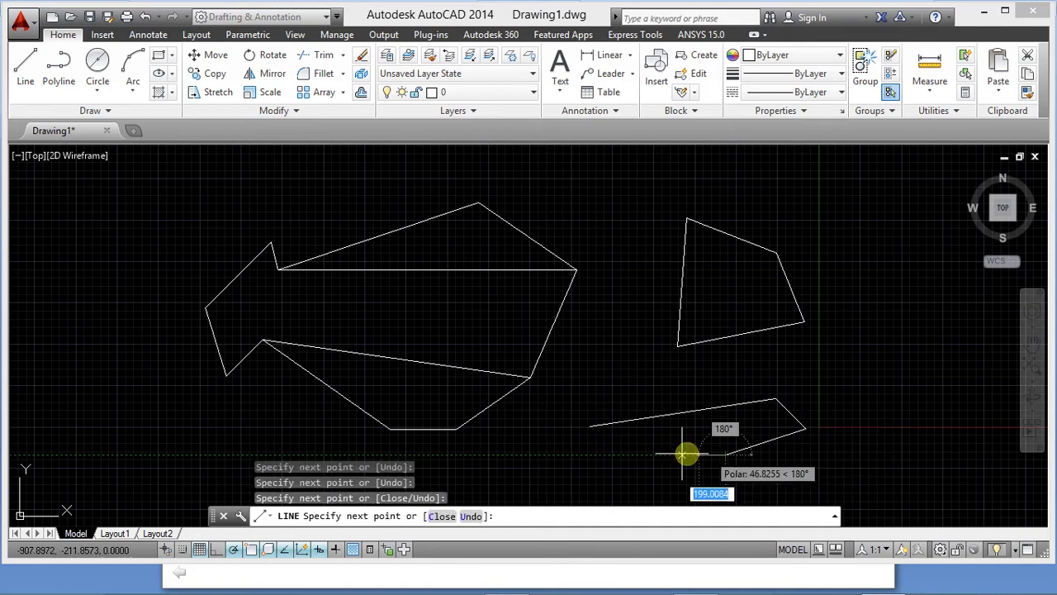
click(590, 427)
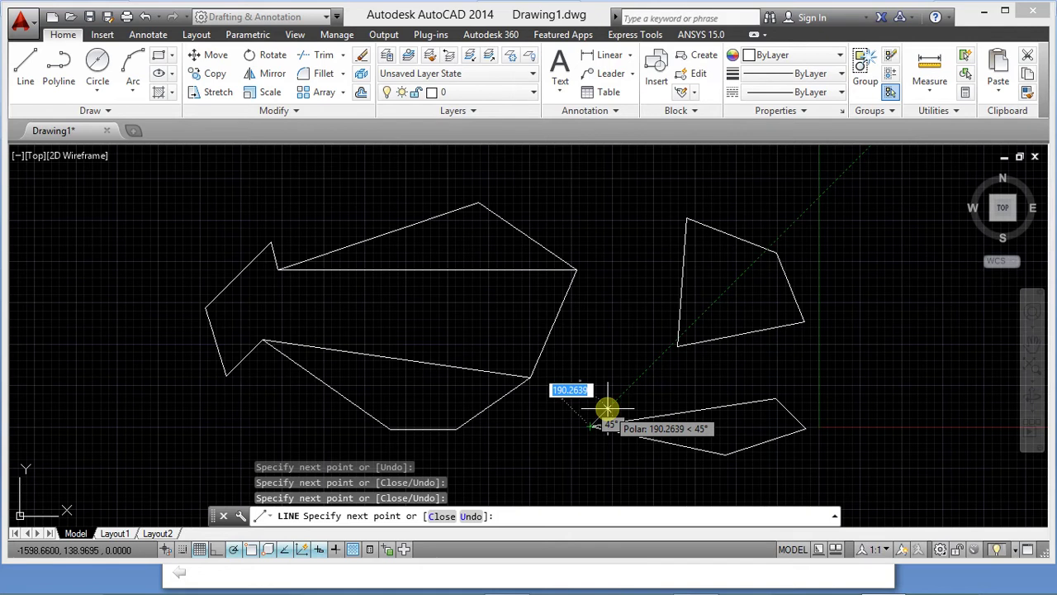
key(Escape)
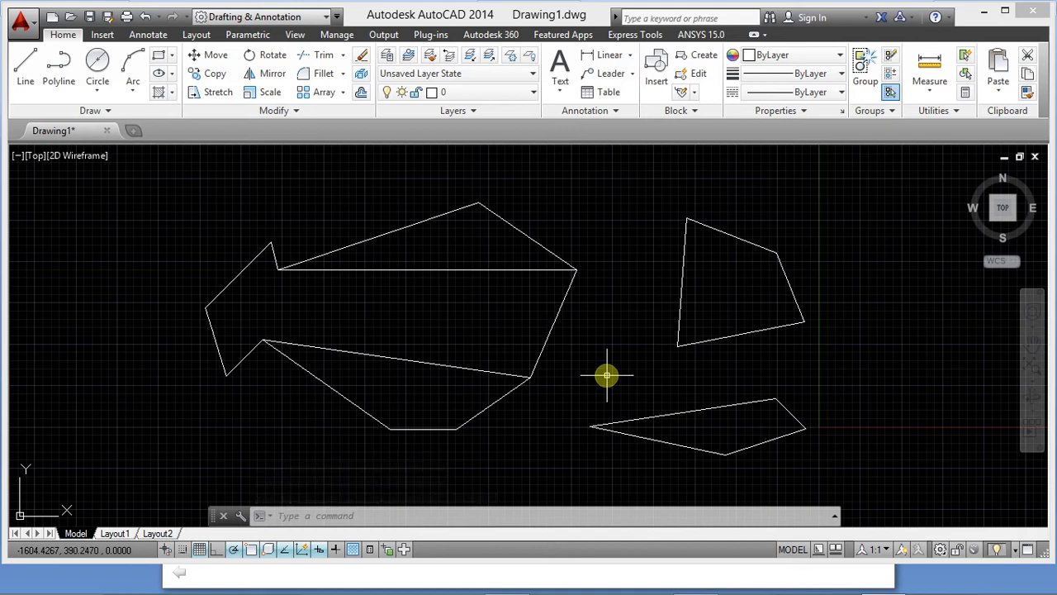
- Draw a narrow closed triangle with the Line command to the right of the two quadrilaterals and end the command
text(l)
key(Return)
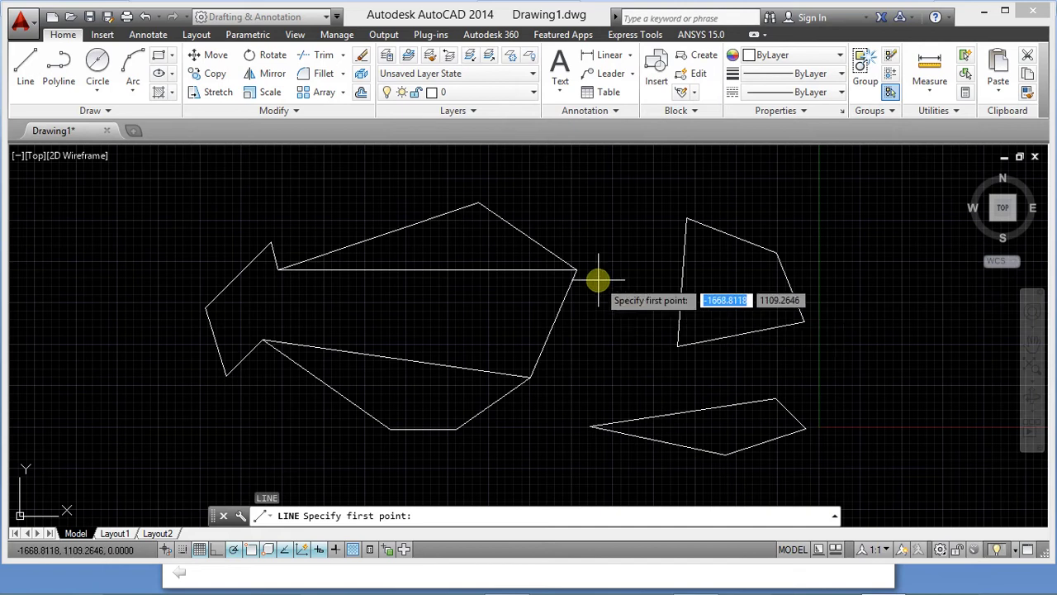
click(851, 289)
click(810, 383)
click(867, 382)
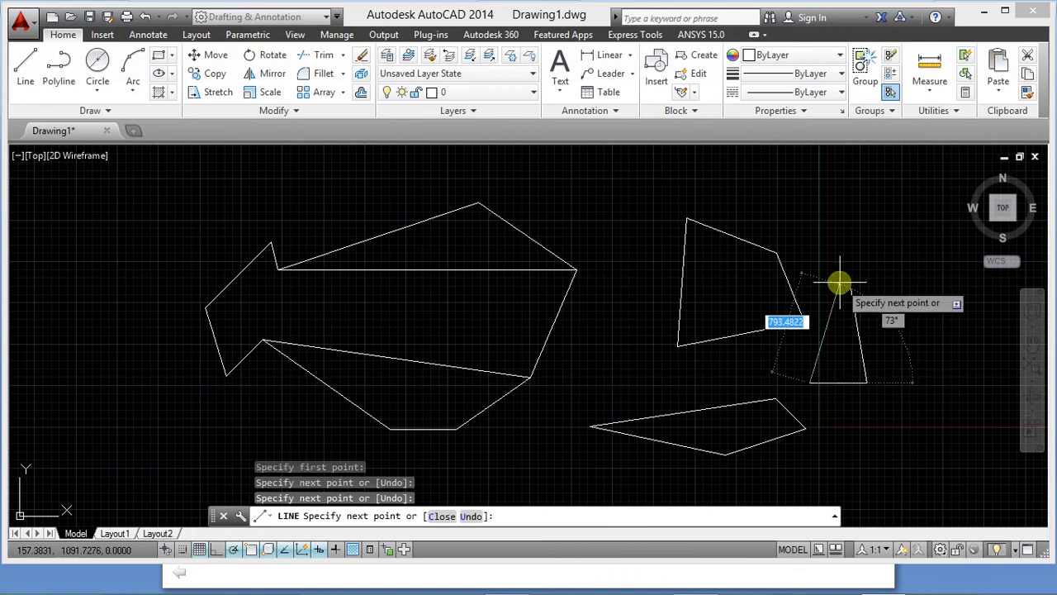
click(851, 289)
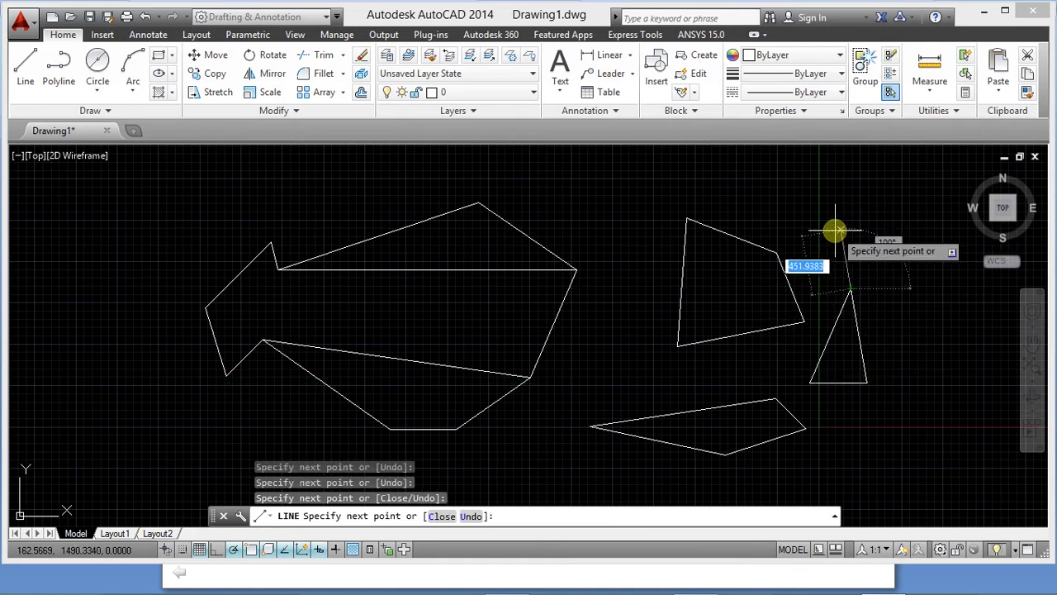
right_click(766, 192)
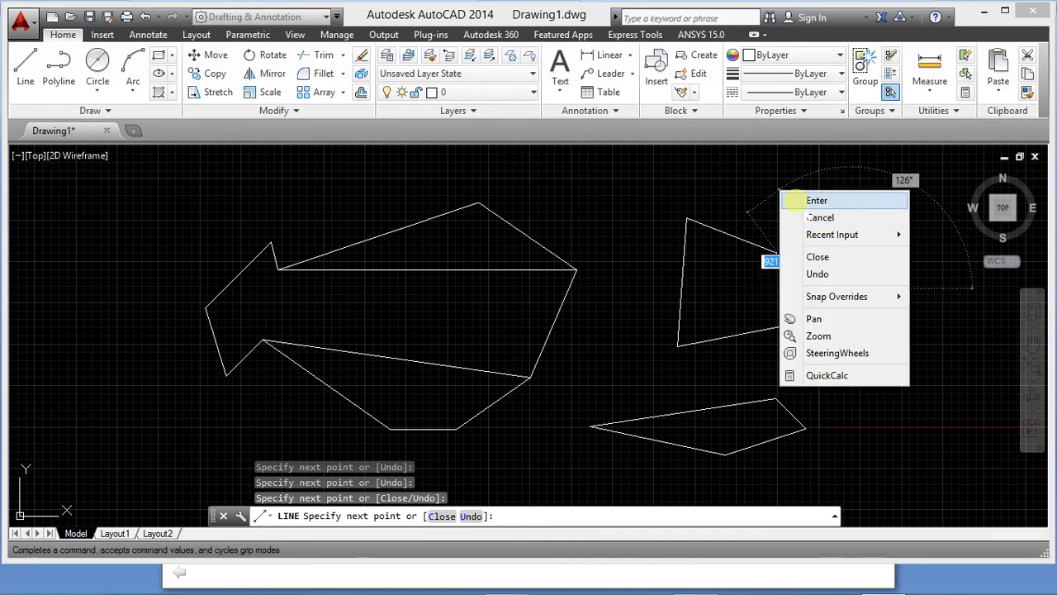
click(792, 203)
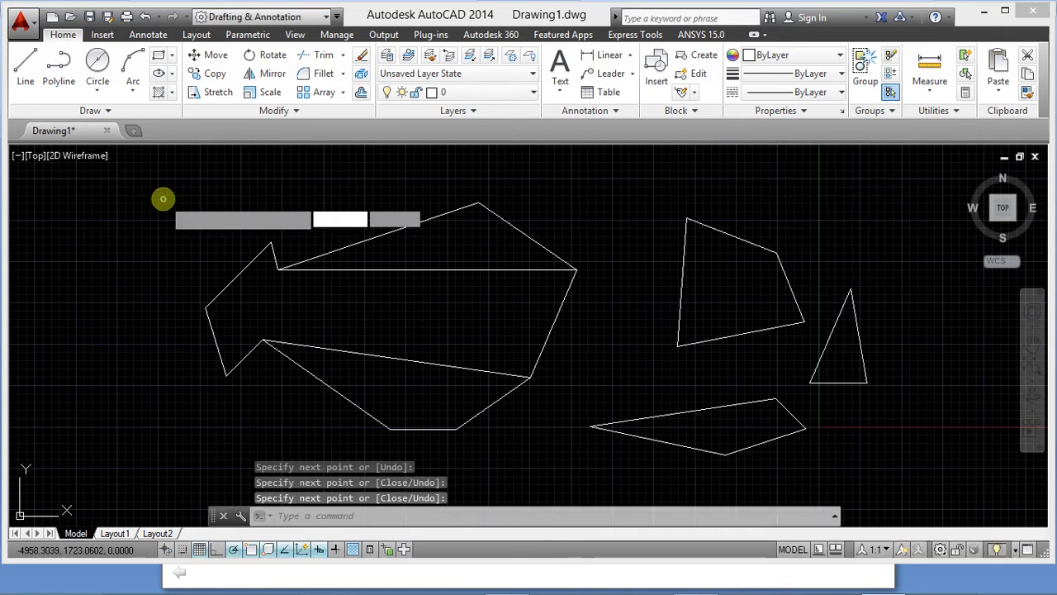
- Select all the drawn shapes with one enclosing window and delete them from the drawing
click(163, 199)
click(916, 470)
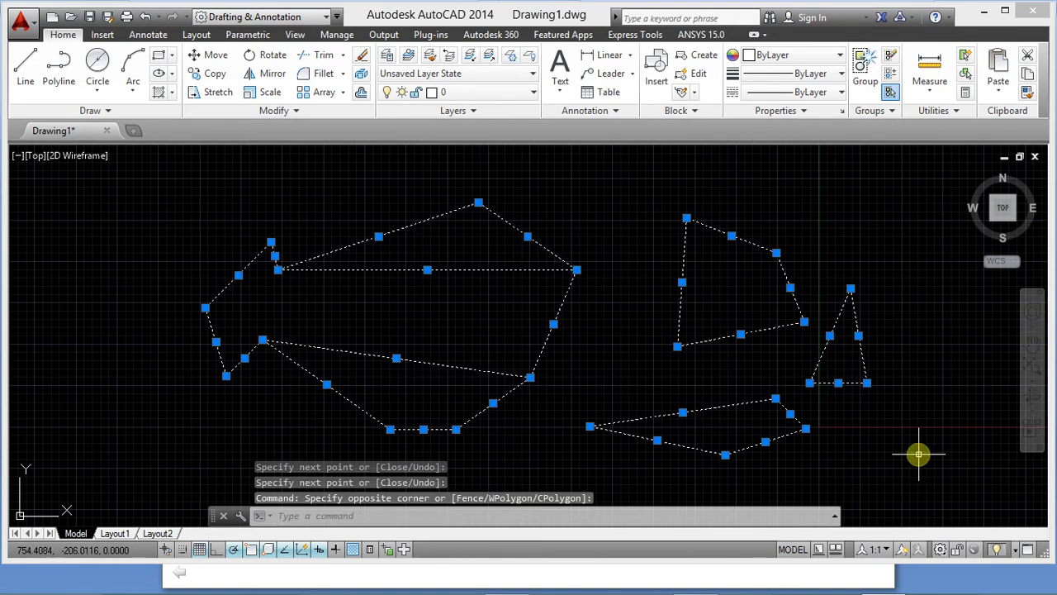
key(Delete)
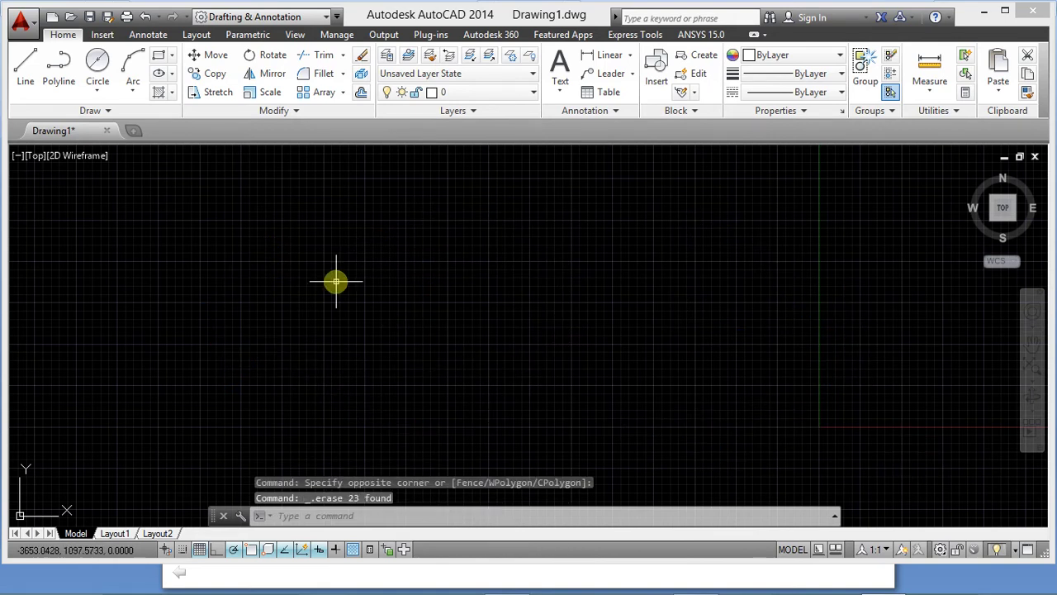
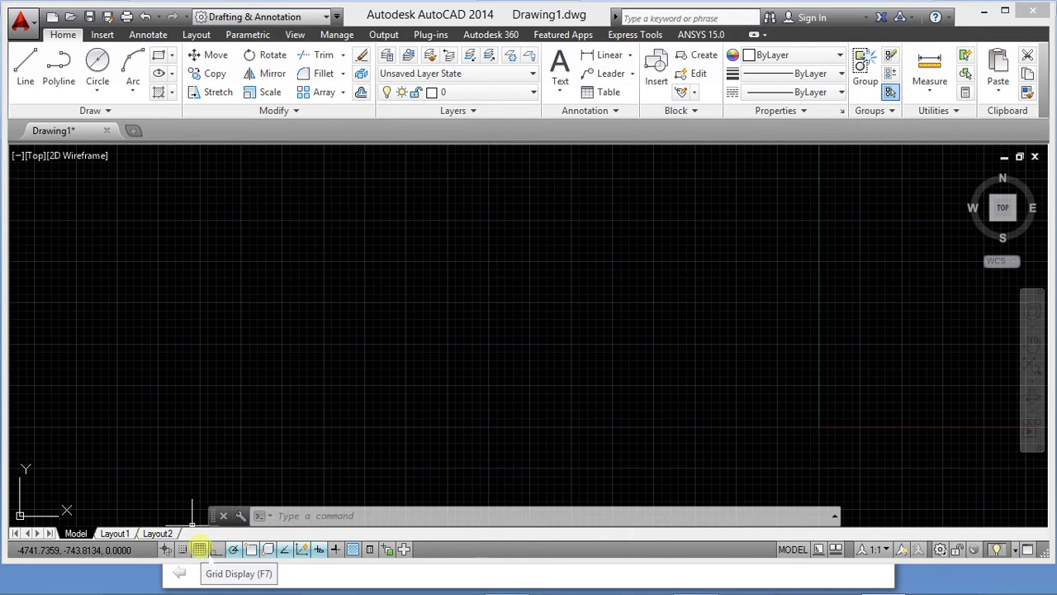
- Turn off the grid display and draw a closed four-sided outline with a horizontal upper edge using the Line command
click(200, 549)
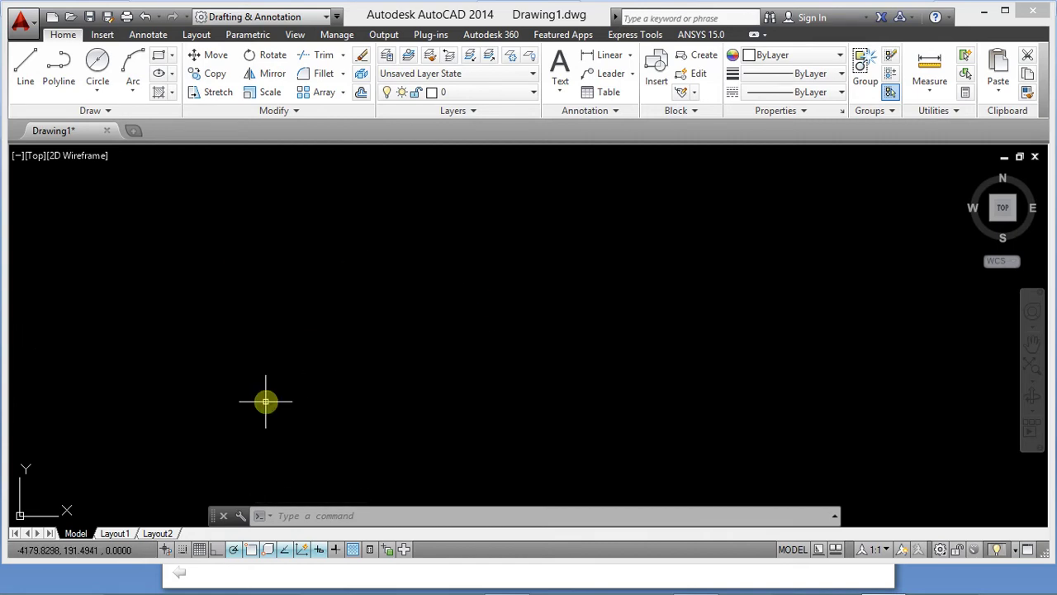
click(25, 66)
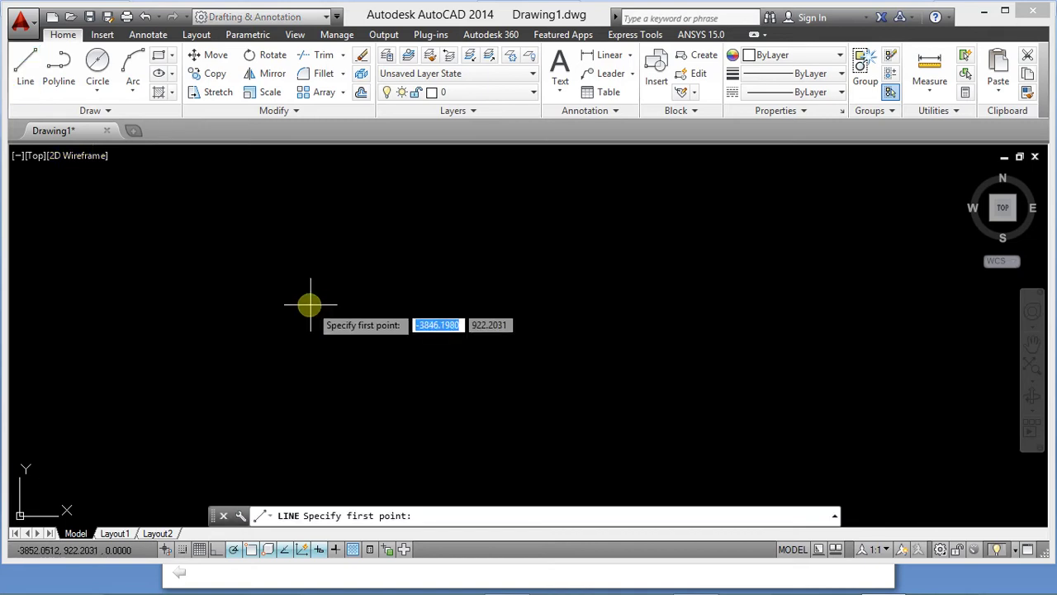
click(260, 287)
click(589, 285)
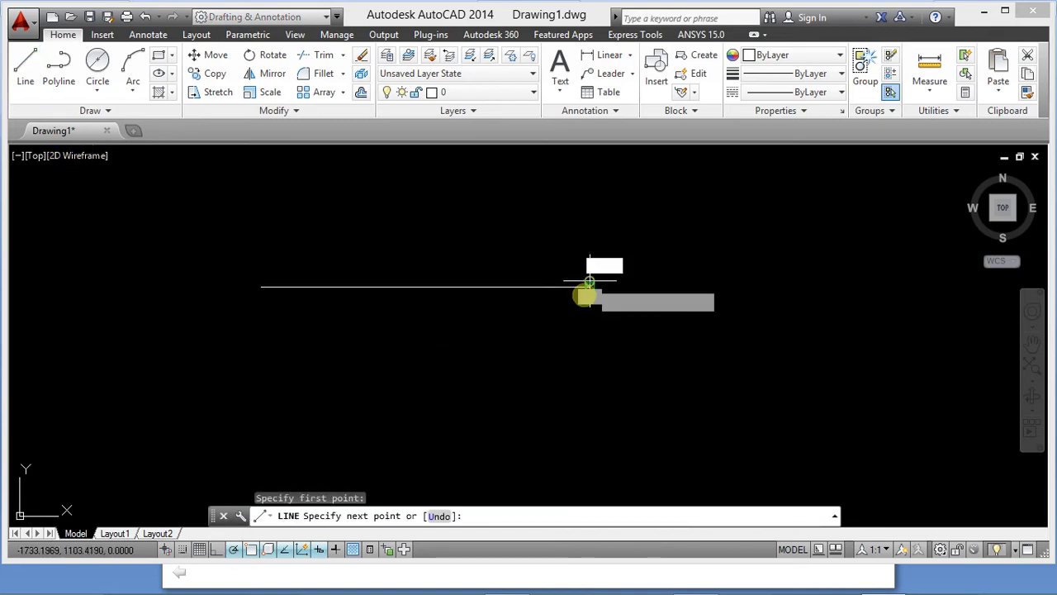
click(442, 394)
click(307, 365)
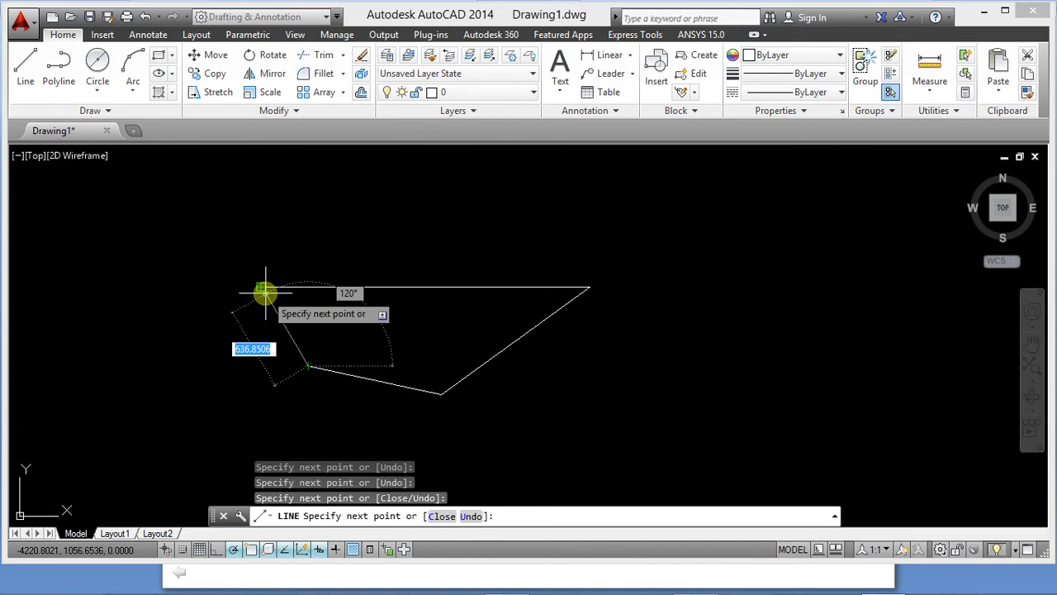
click(261, 287)
key(Escape)
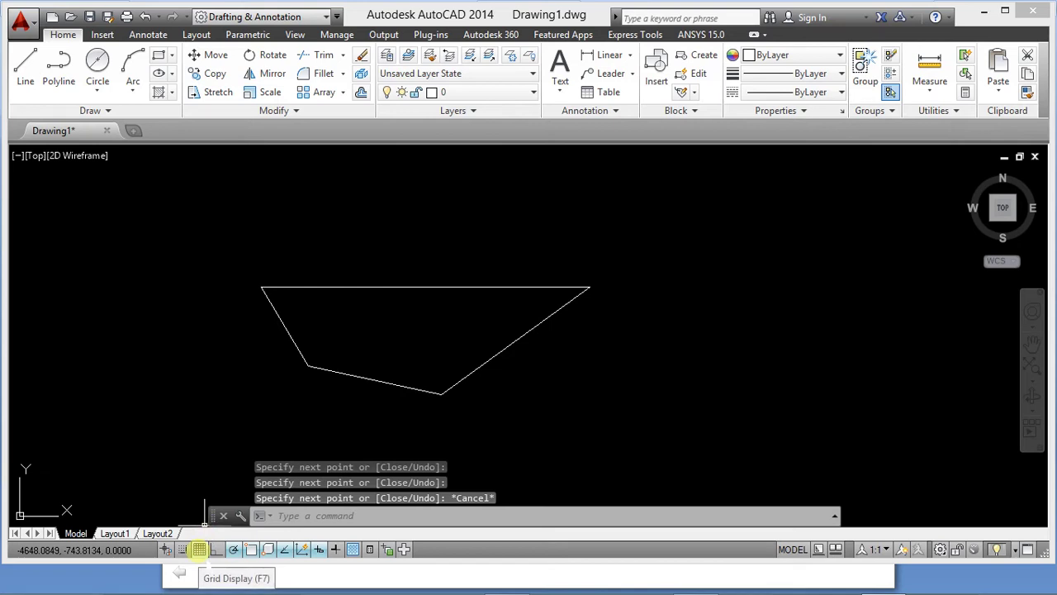
- Toggle the grid display on and off, leaving it switched on
click(208, 372)
click(209, 372)
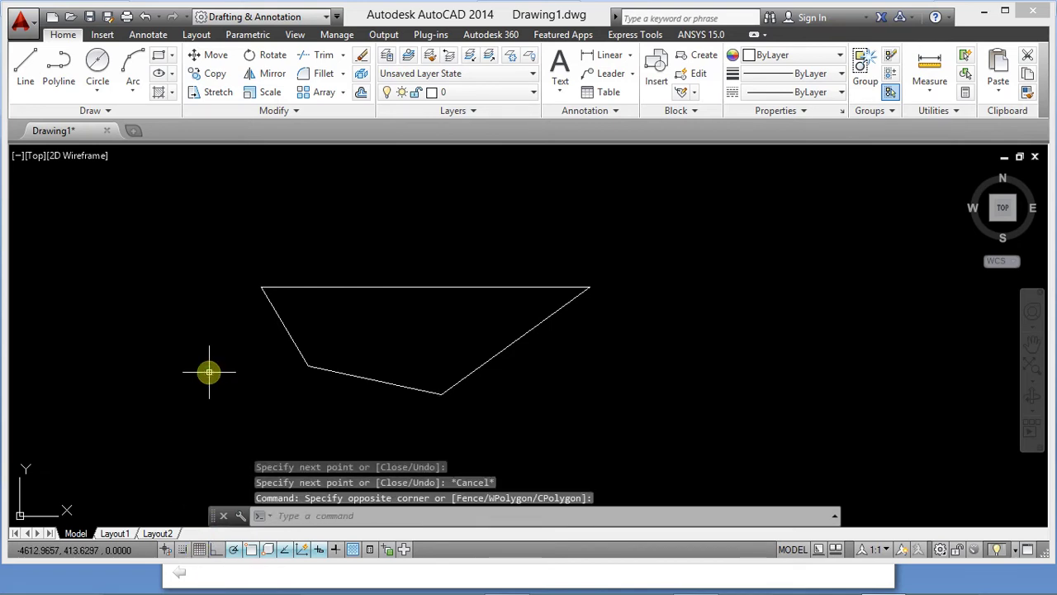
key(F7)
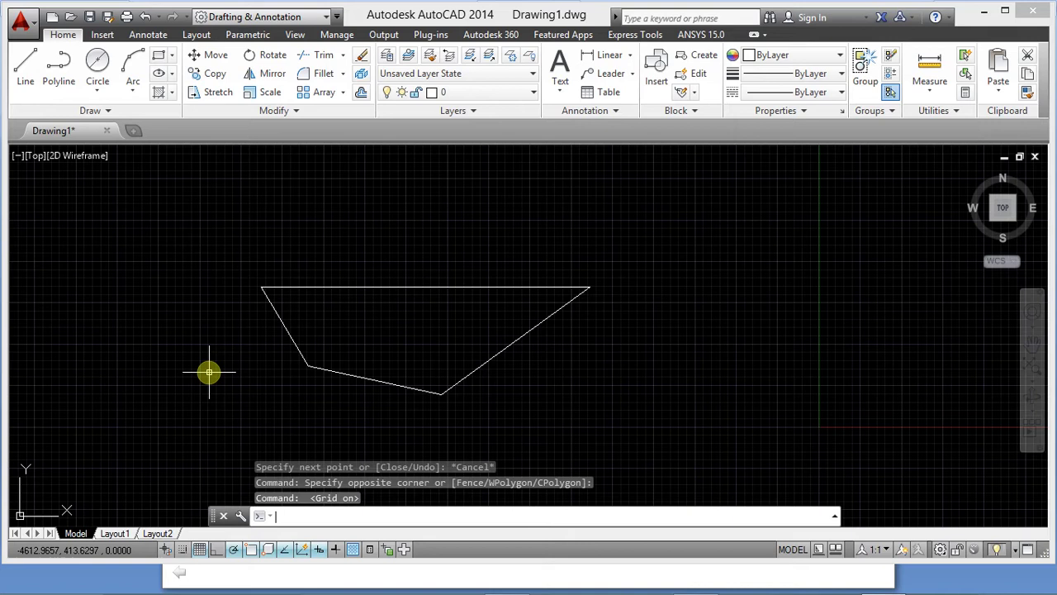
key(F7)
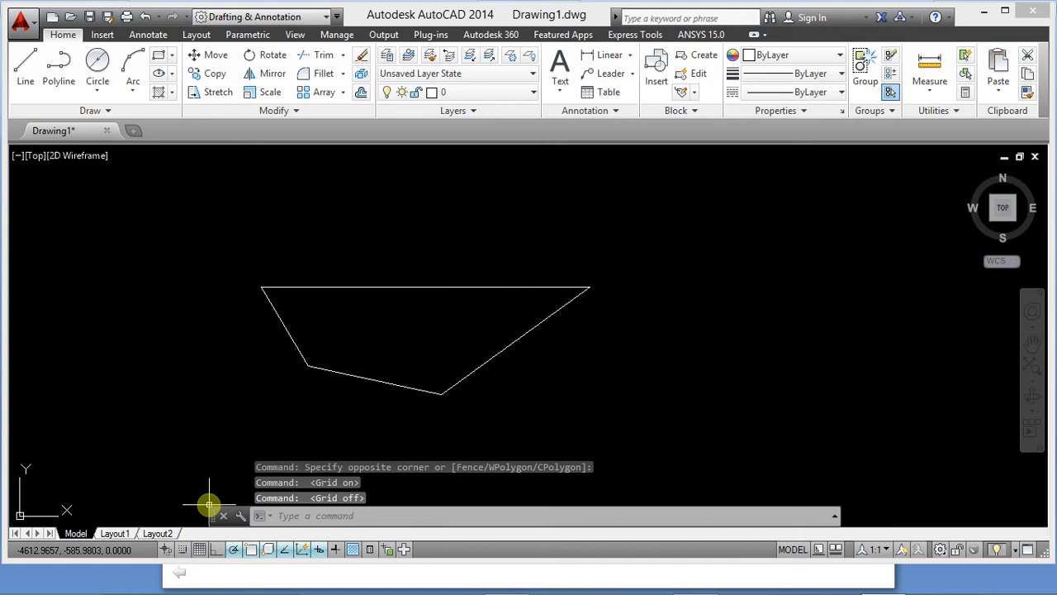
key(F7)
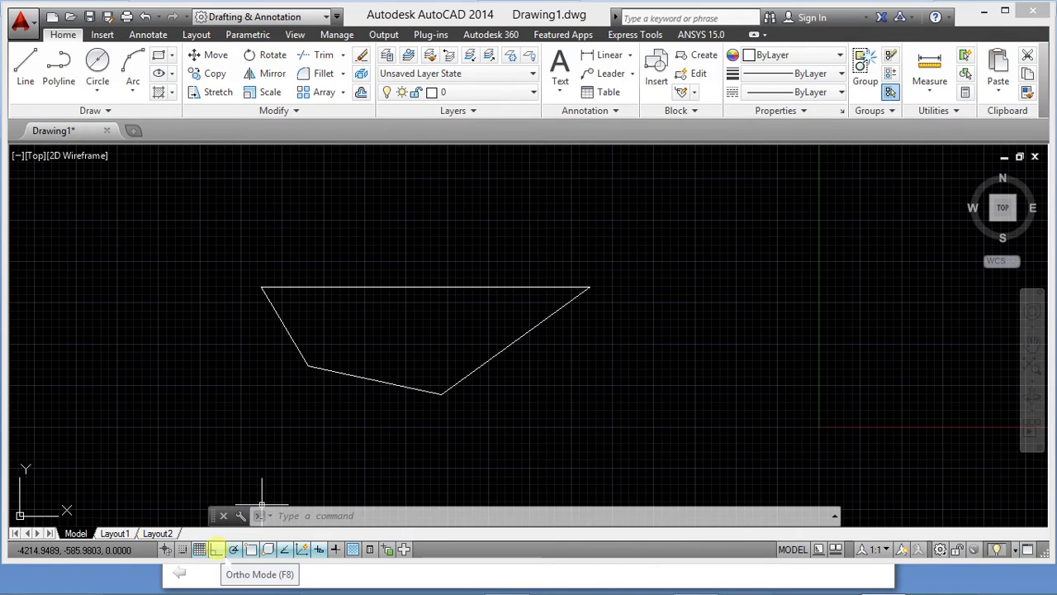
- Draw a rectangle-like outline about 1165 wide and 970 high with the Line command, to the right of the four-sided shape
click(25, 66)
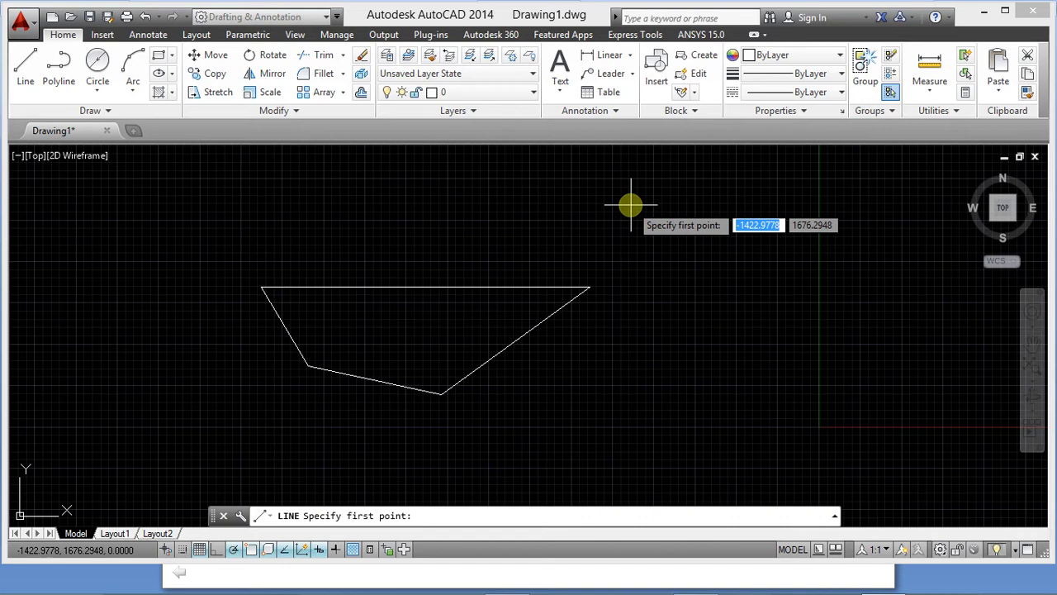
click(653, 258)
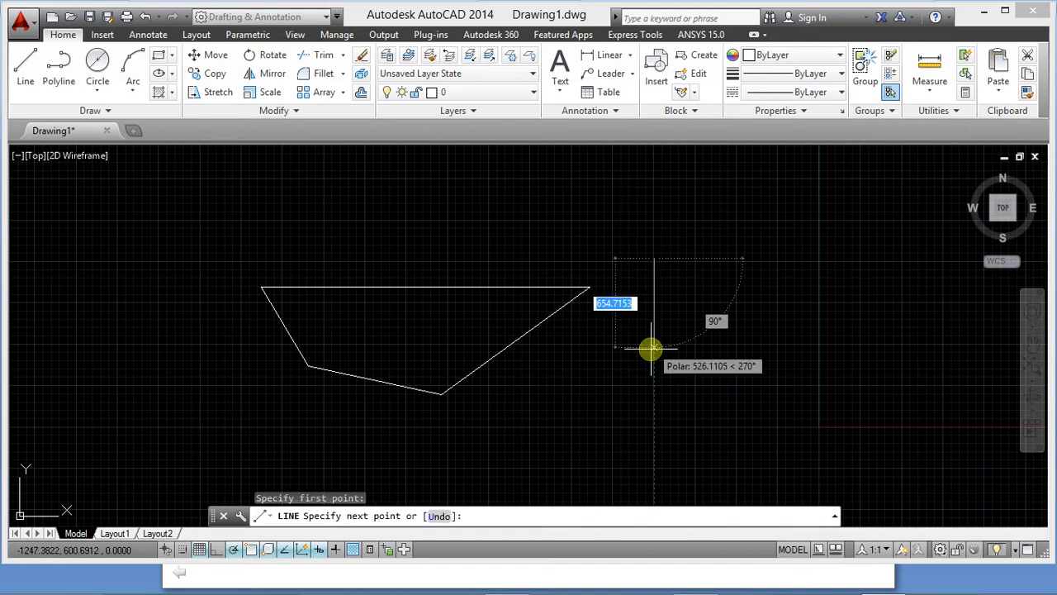
click(651, 391)
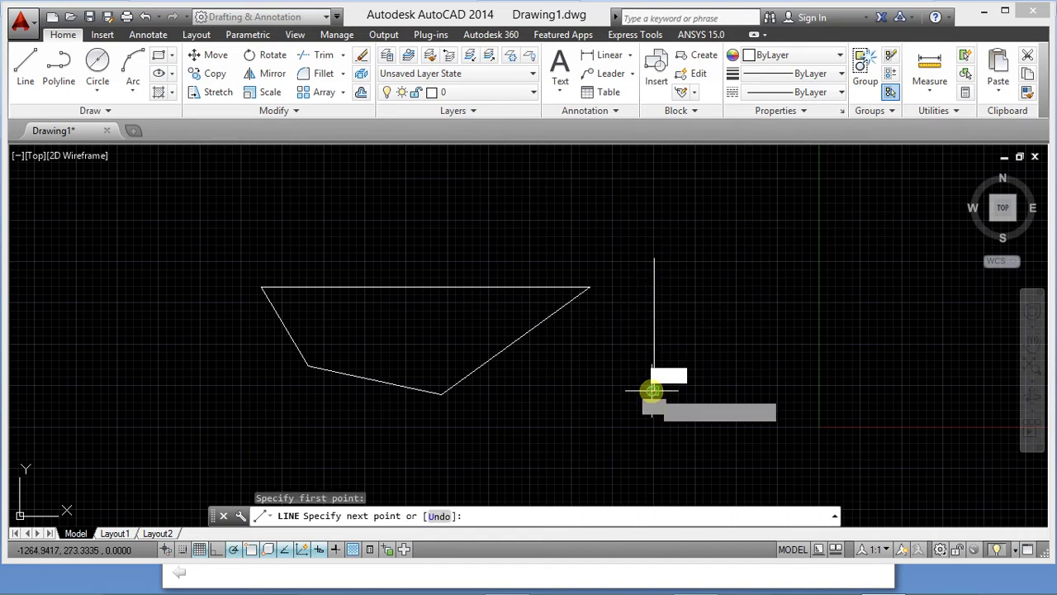
click(807, 393)
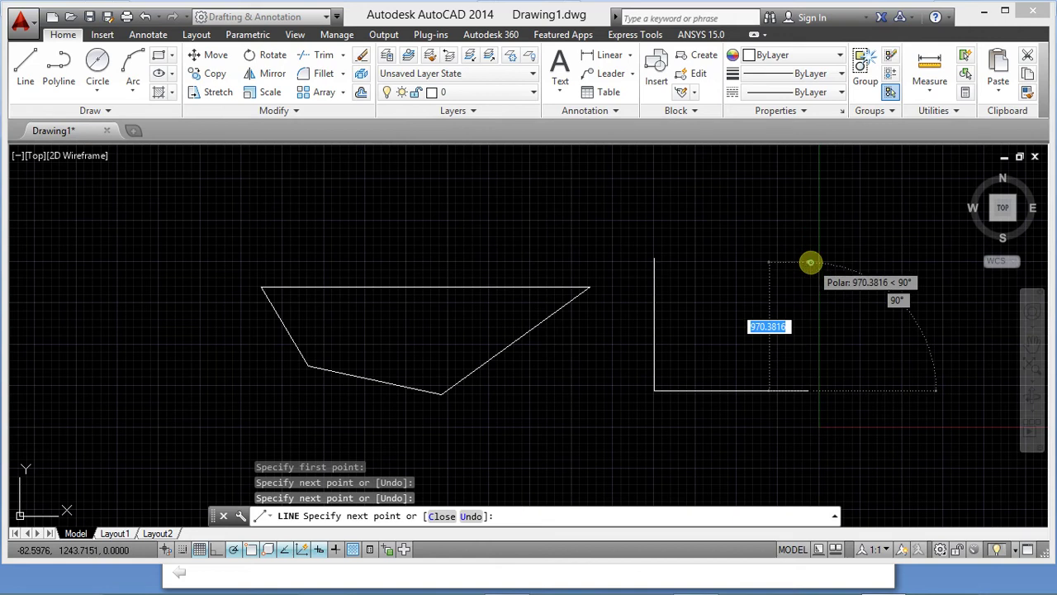
click(810, 263)
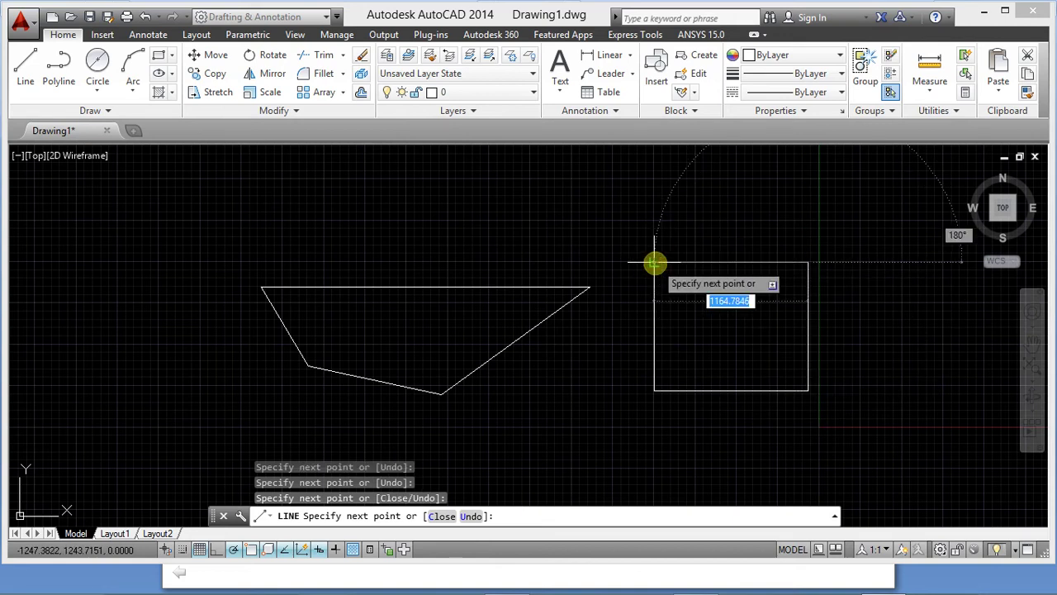
click(654, 263)
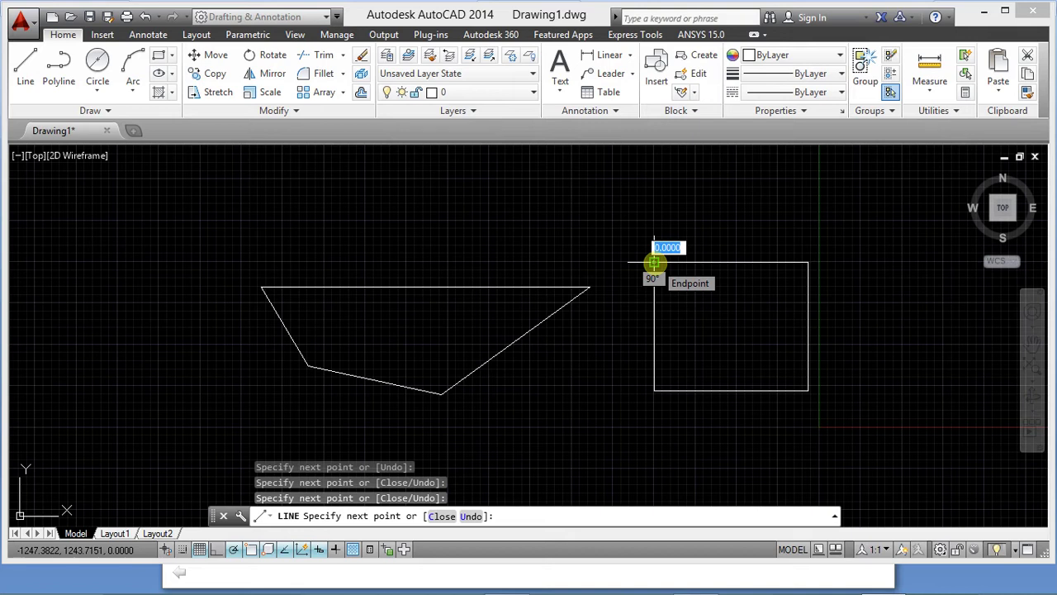
key(Escape)
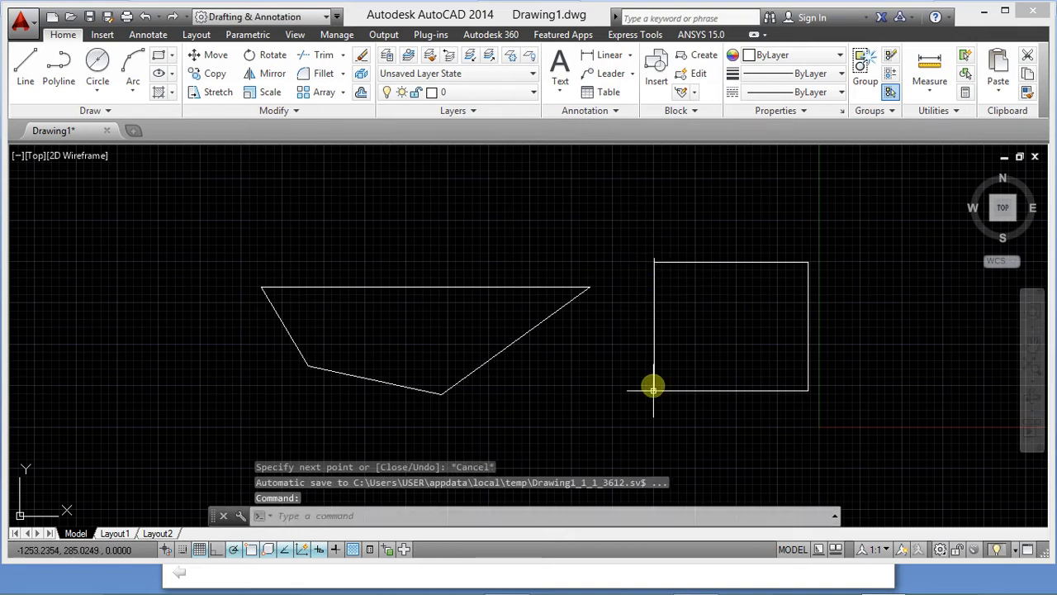
- Draw a single sloping line with the Line command above the gap between the two shapes
scroll(668, 258, down, 5)
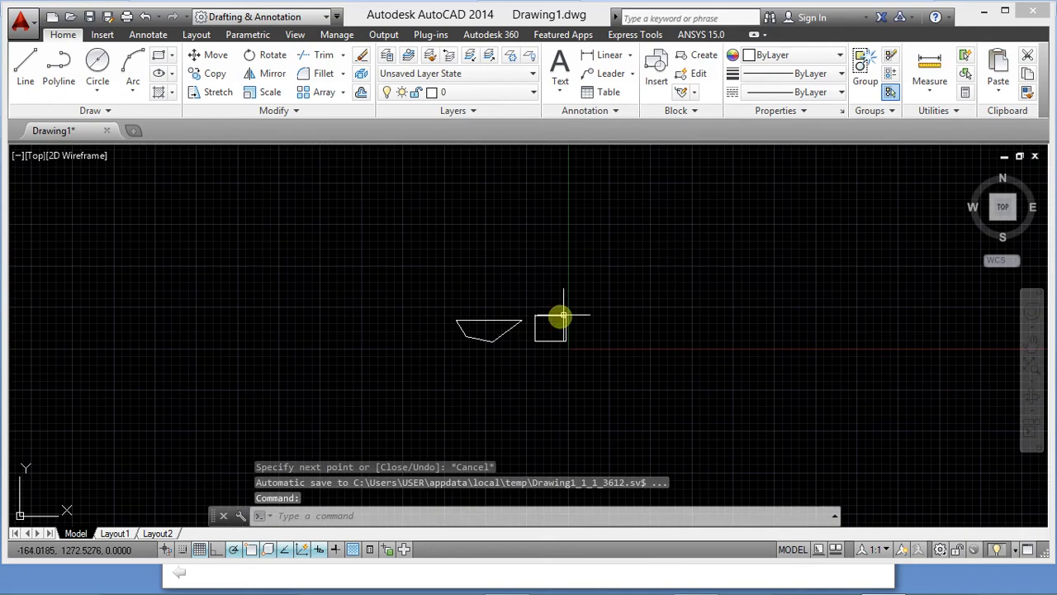
scroll(539, 312, up, 5)
scroll(521, 331, down, 4)
scroll(516, 338, up, 6)
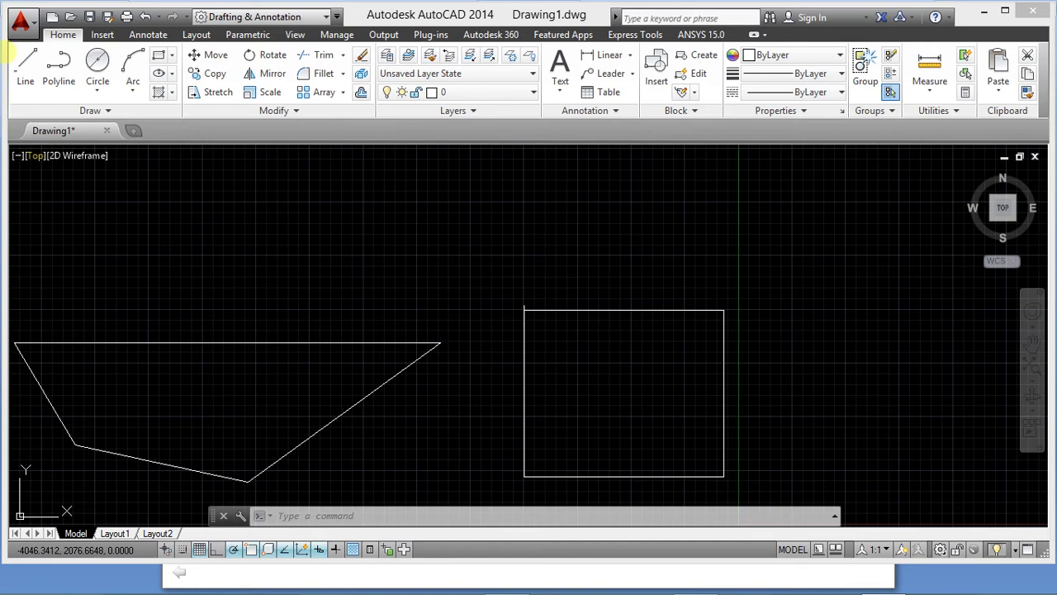
click(26, 67)
click(389, 253)
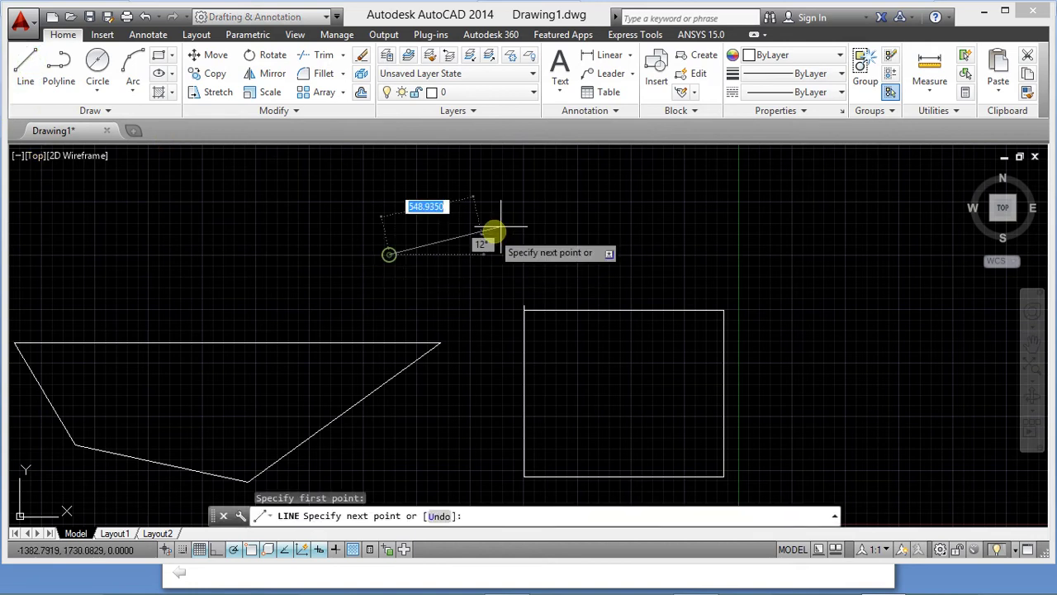
click(638, 216)
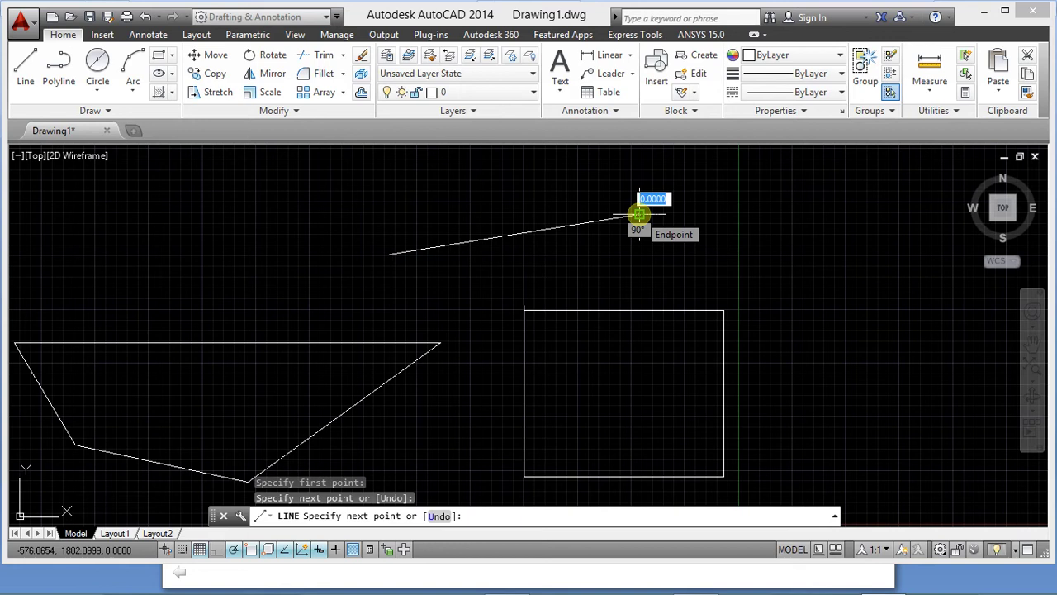
key(Escape)
scroll(498, 237, down, 5)
scroll(497, 240, up, 5)
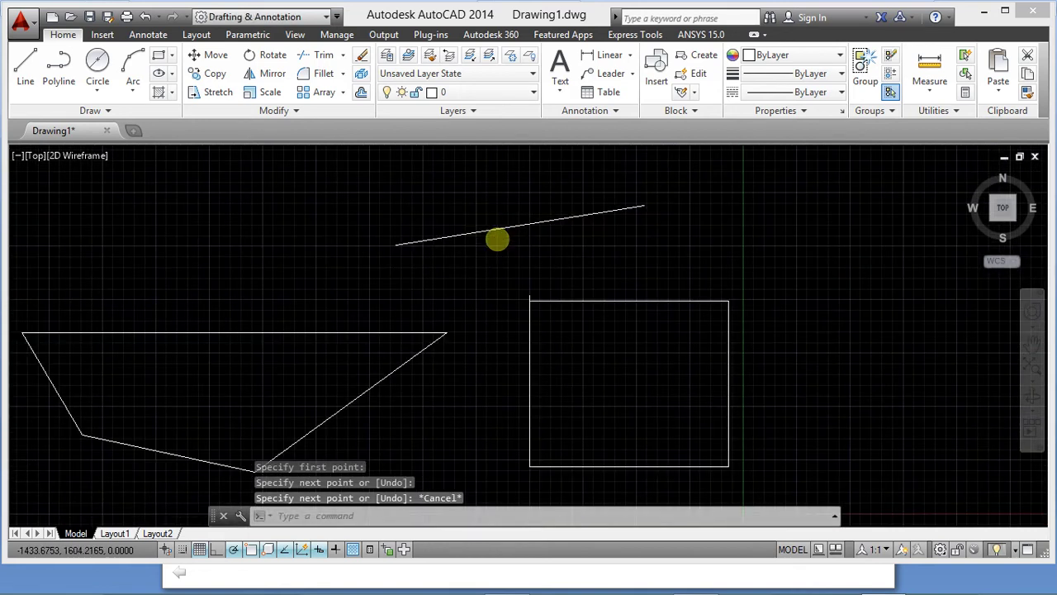
scroll(498, 179, up, 4)
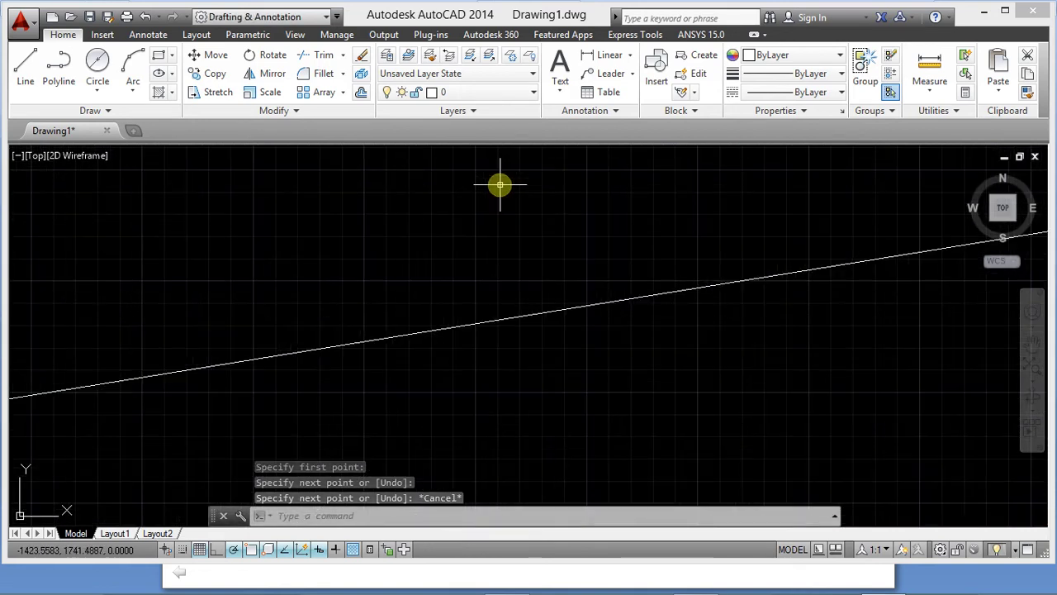
scroll(462, 314, down, 8)
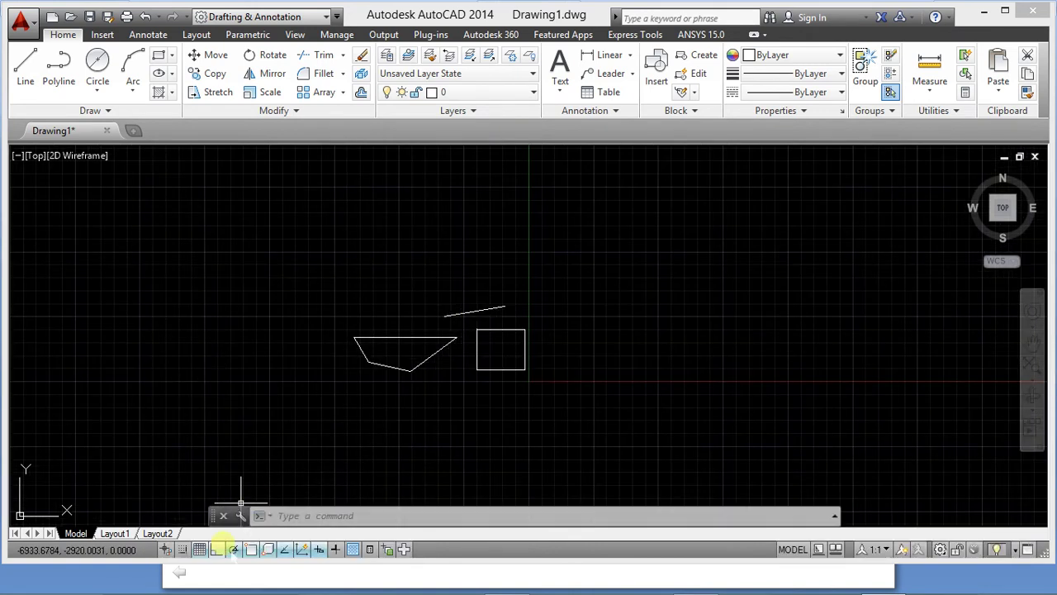
- Turn on Ortho mode and draw a large closed four-sided outline about 5127 wide with the Line command, right of the existing shapes
click(25, 68)
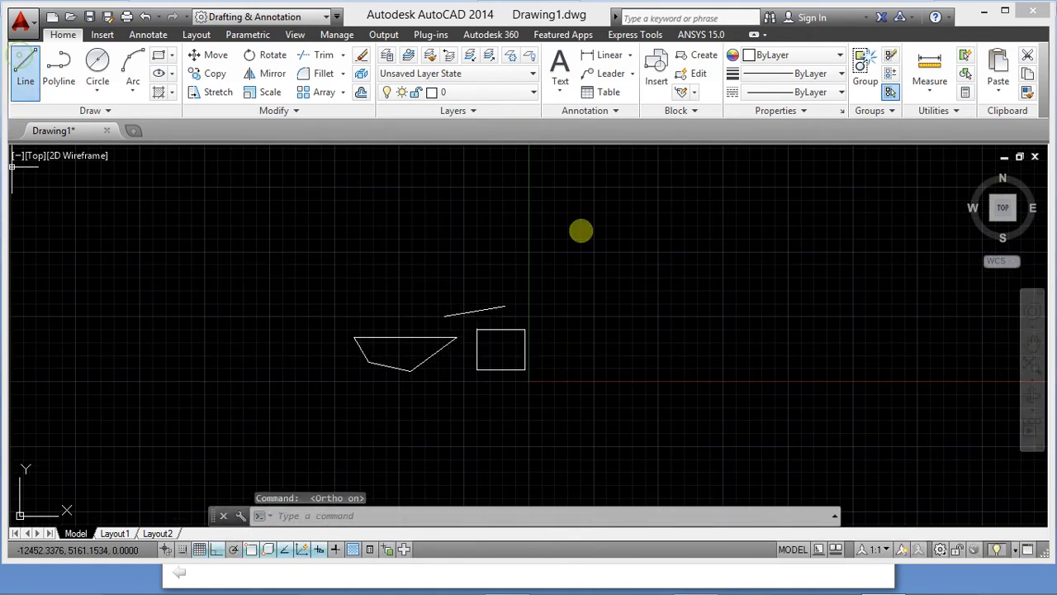
click(616, 198)
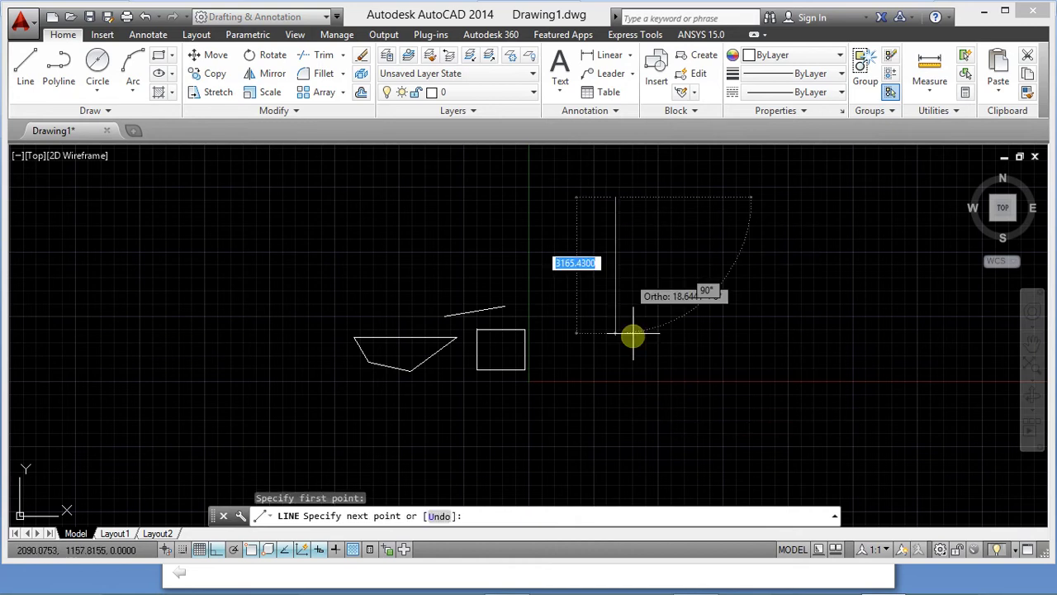
click(632, 376)
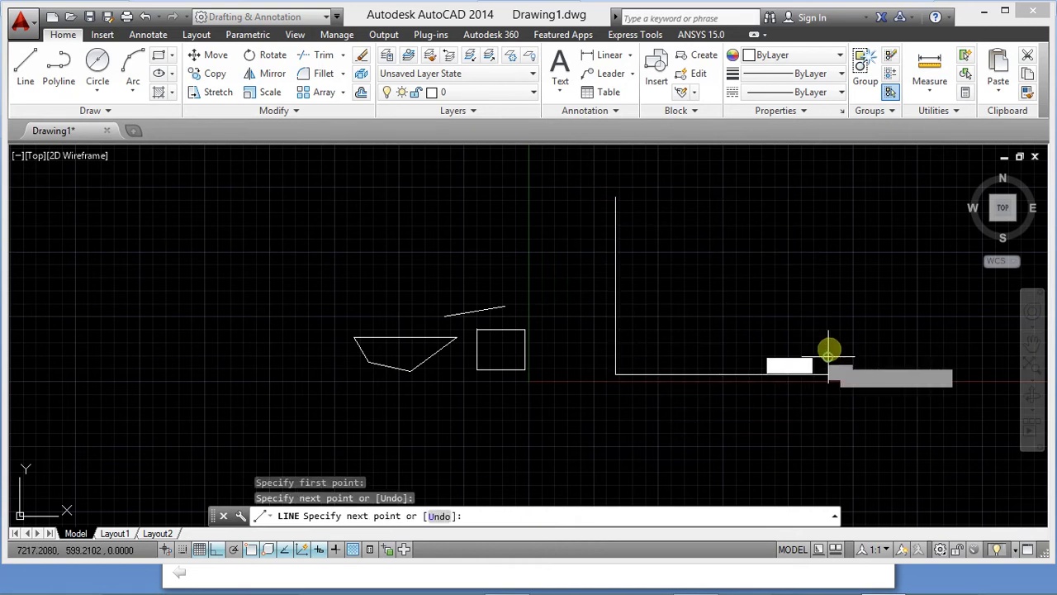
click(828, 355)
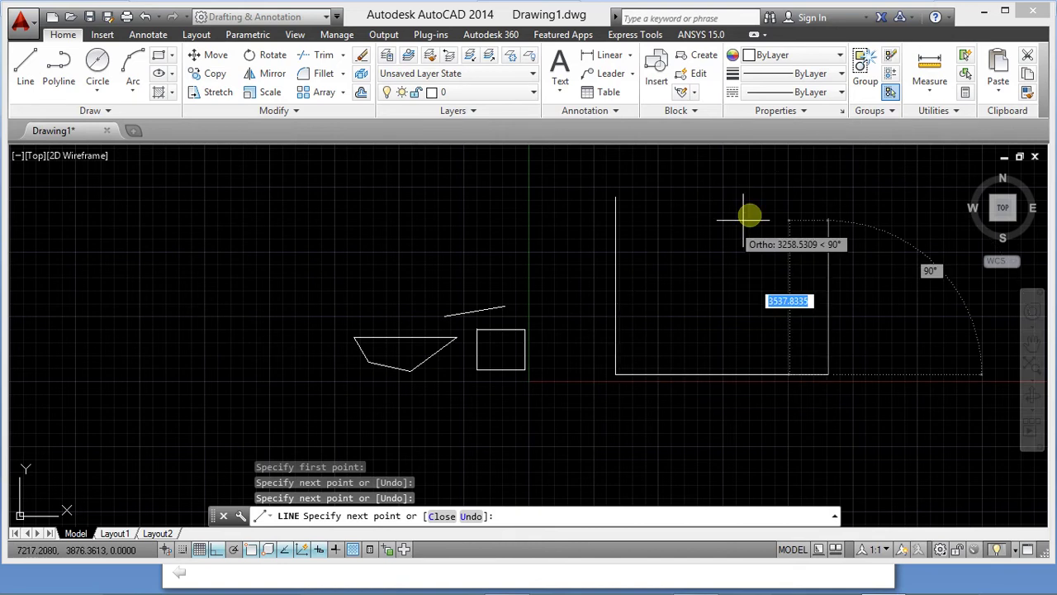
click(828, 191)
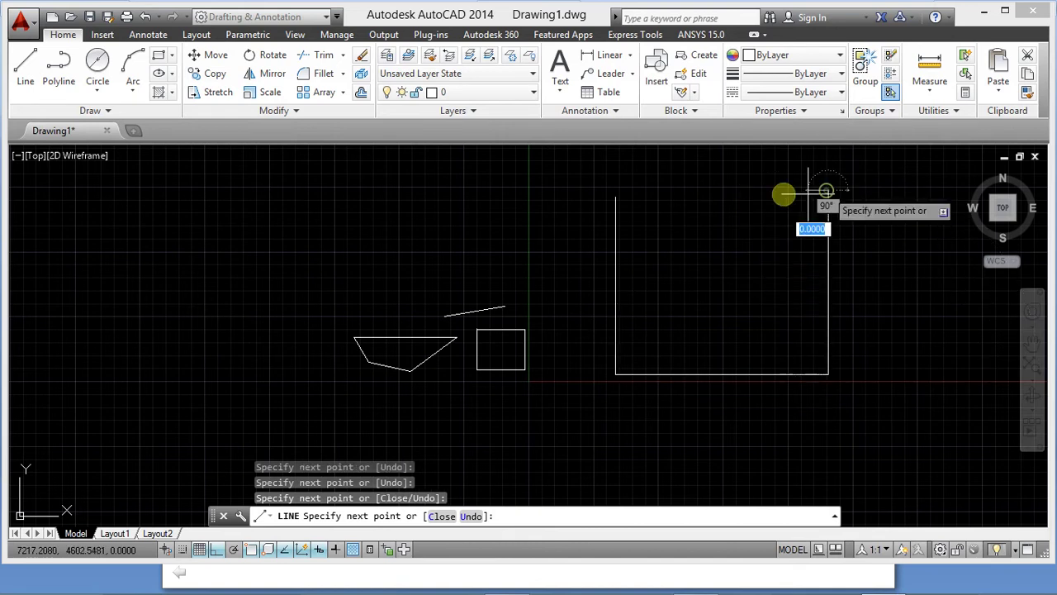
key(F8)
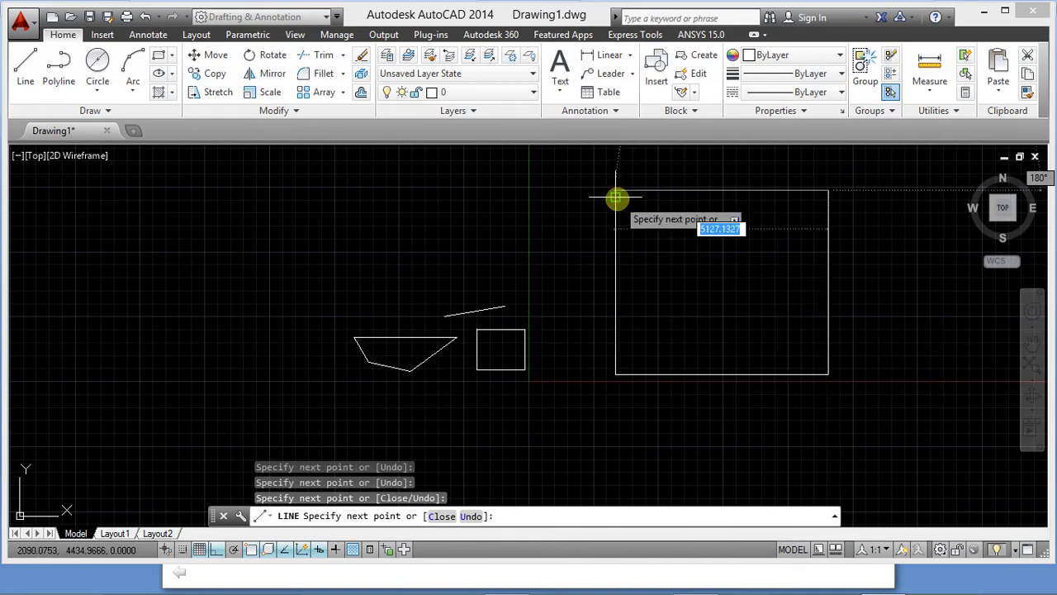
click(616, 198)
key(Escape)
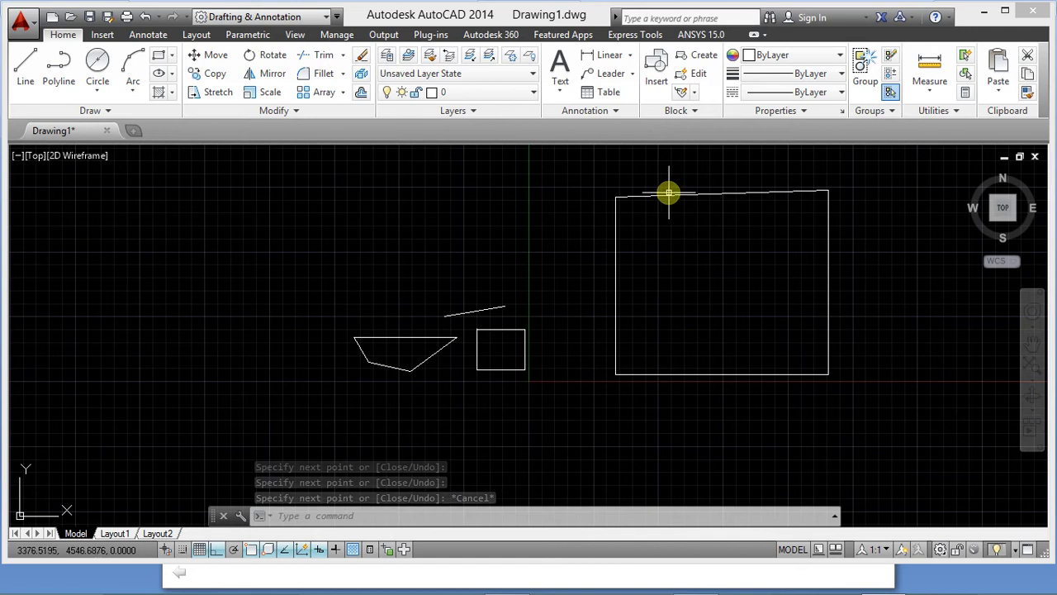
- Check the large outline's upper edge up close and turn off Ortho mode
scroll(700, 176, up, 4)
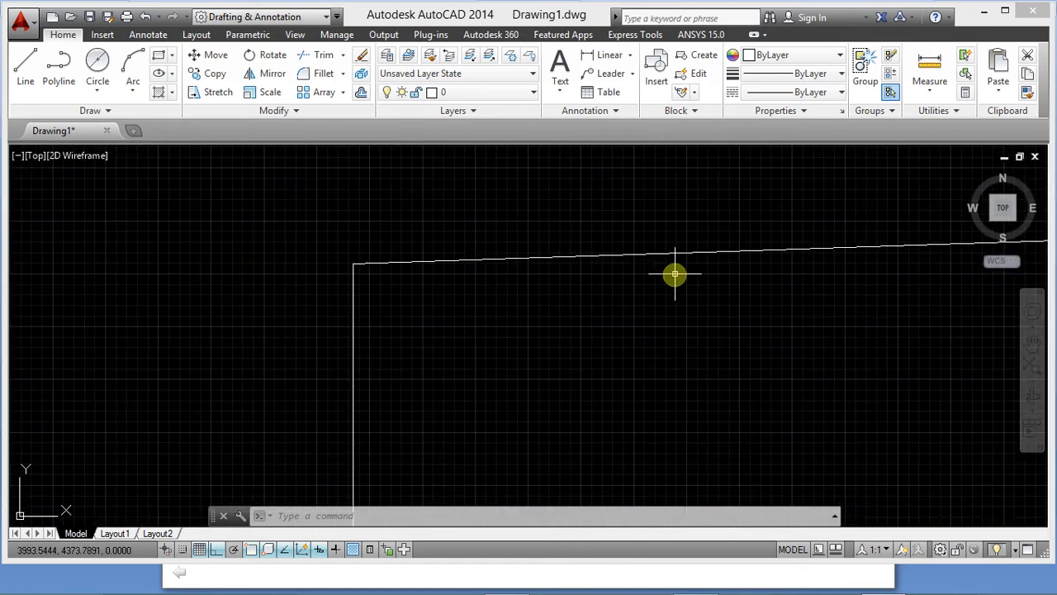
scroll(673, 235, down, 5)
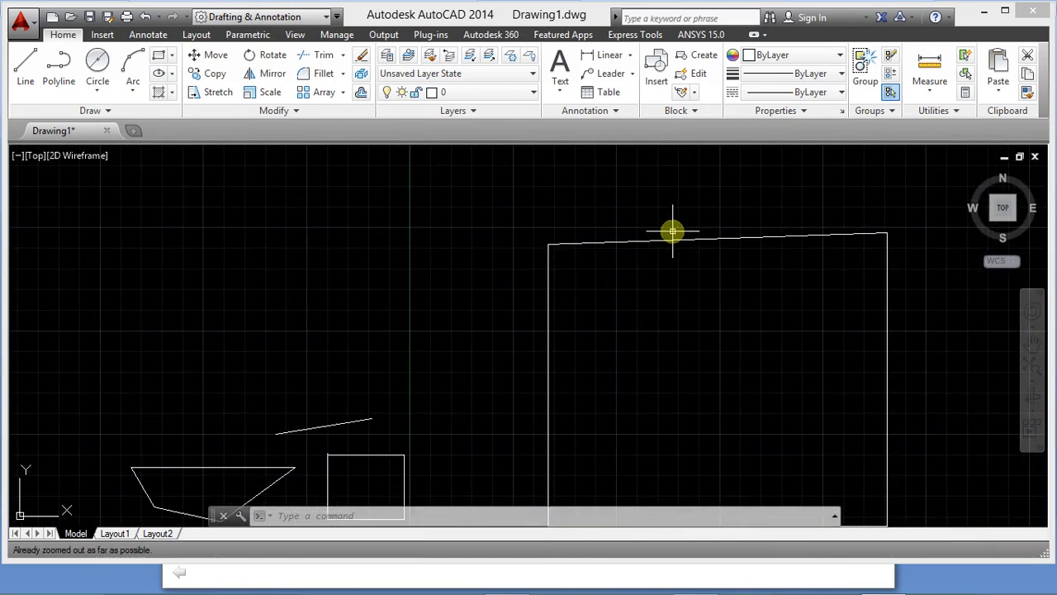
click(517, 284)
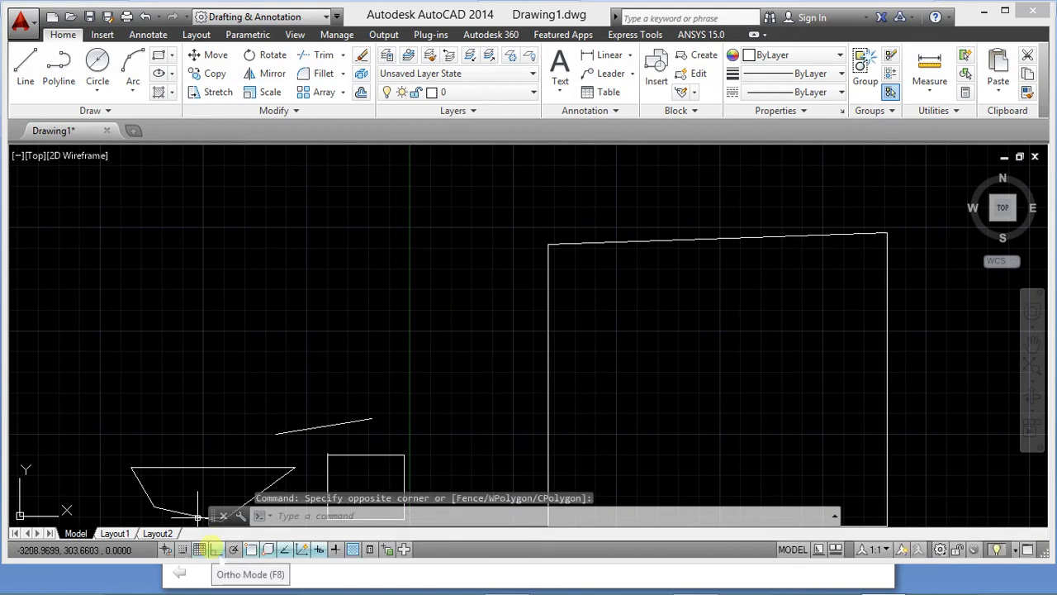
click(216, 549)
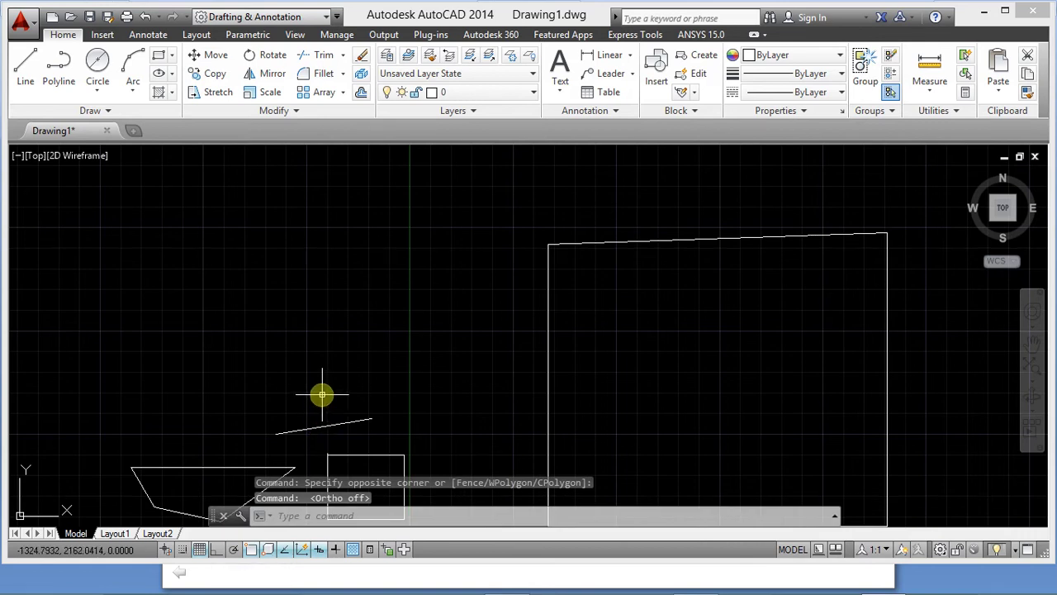
- Turn Ortho mode back on
key(F8)
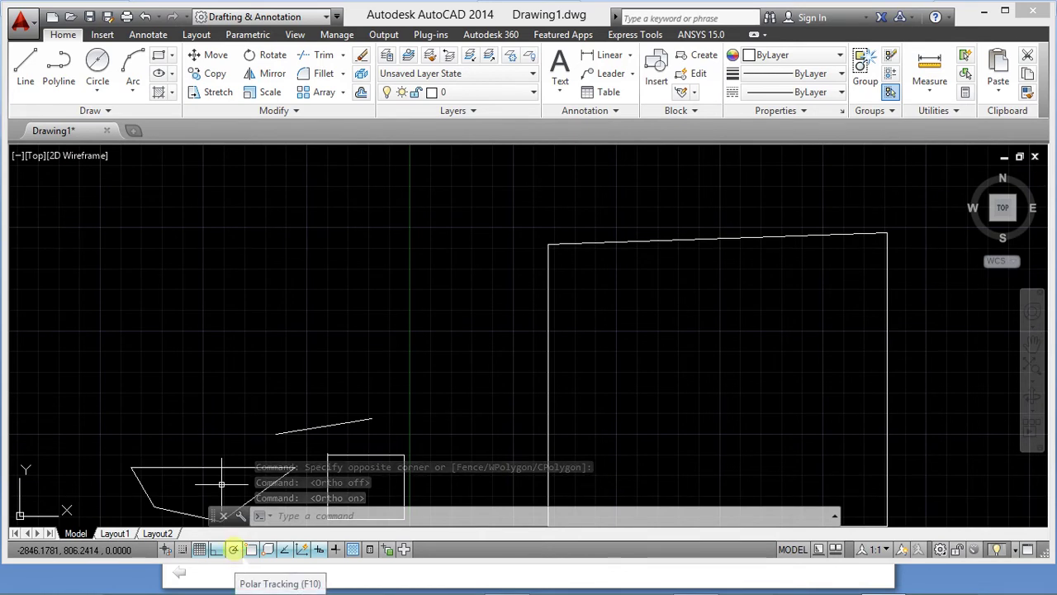
scroll(490, 276, down, 2)
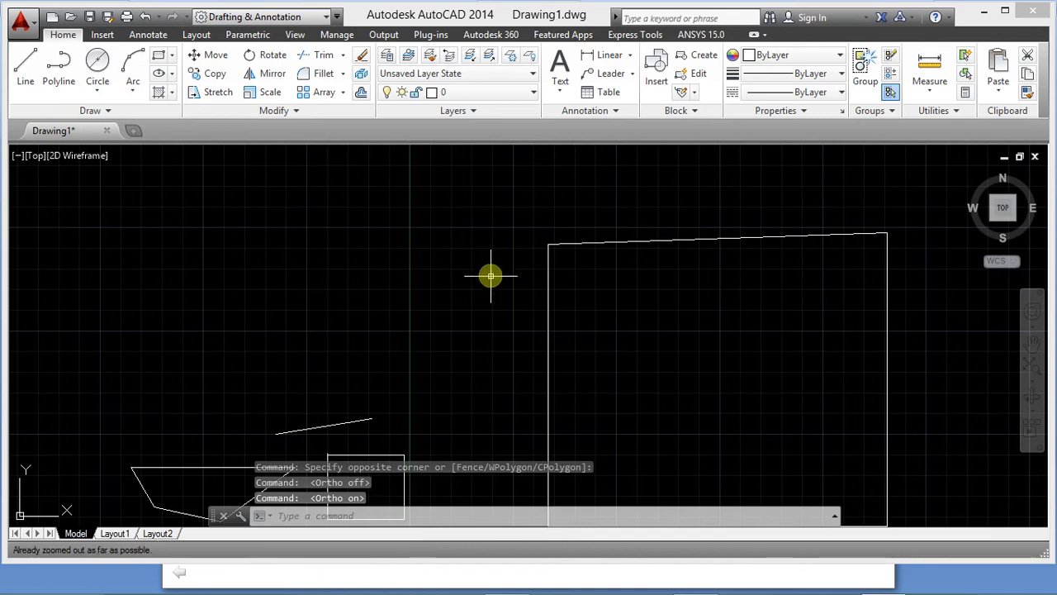
scroll(491, 276, up, 5)
click(449, 309)
scroll(448, 308, down, 5)
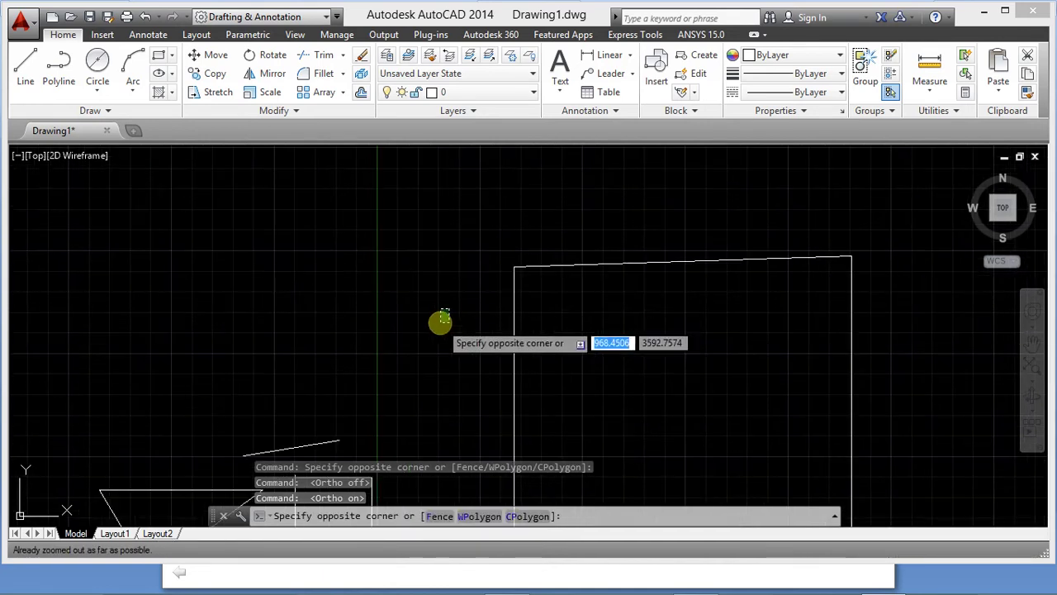
click(439, 323)
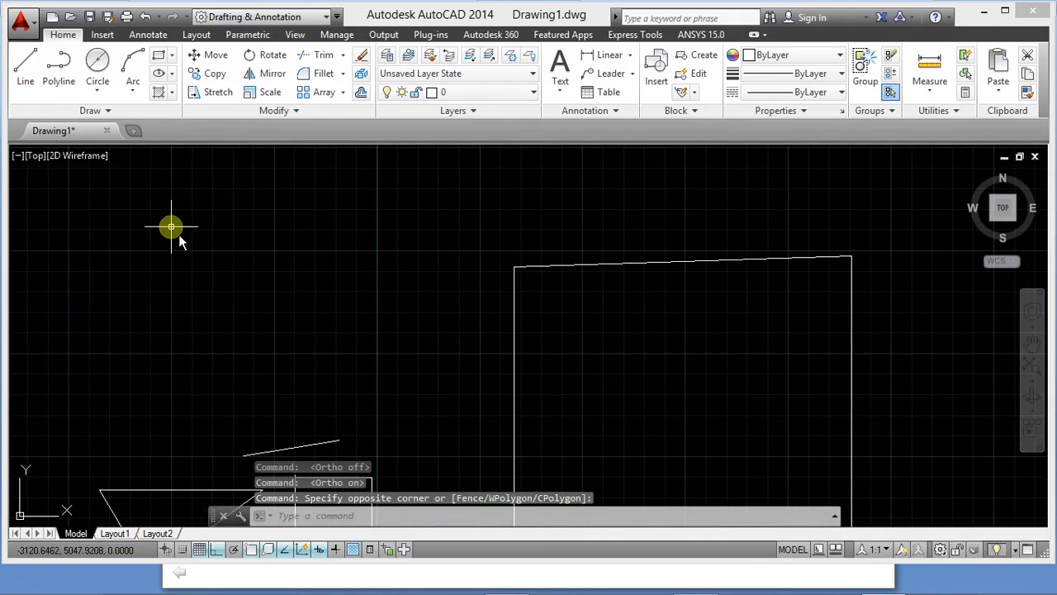
- Turn on Polar Tracking while a line is in progress in the empty area above the small shapes, and cancel the line
click(26, 70)
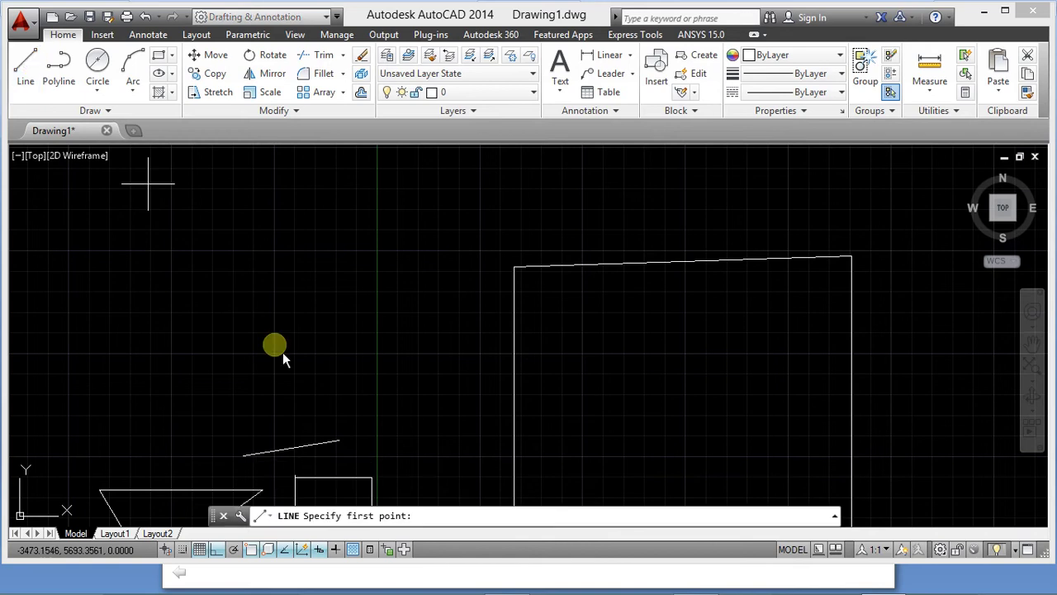
click(275, 244)
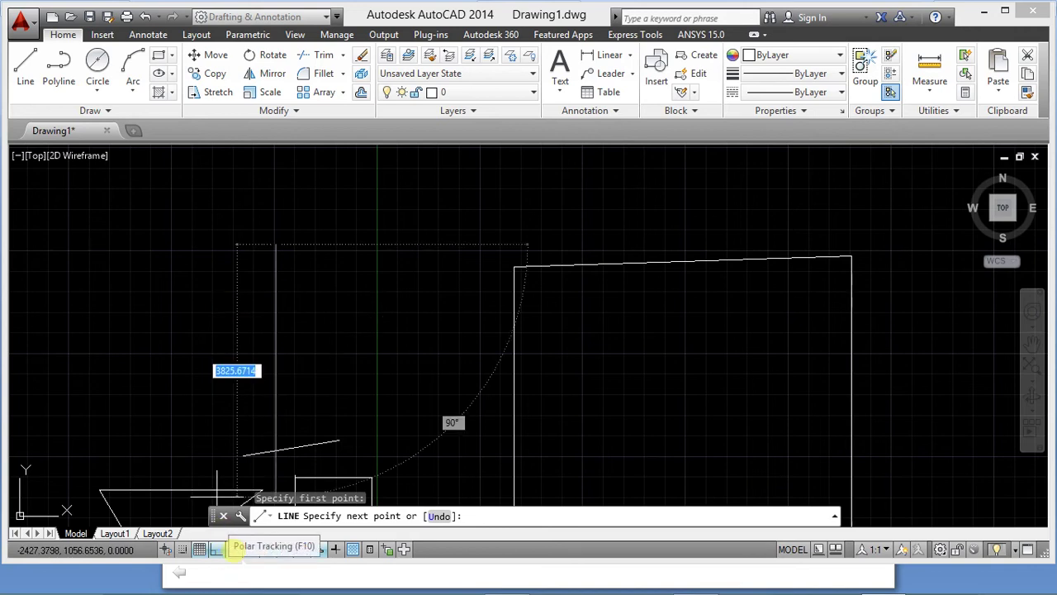
click(233, 549)
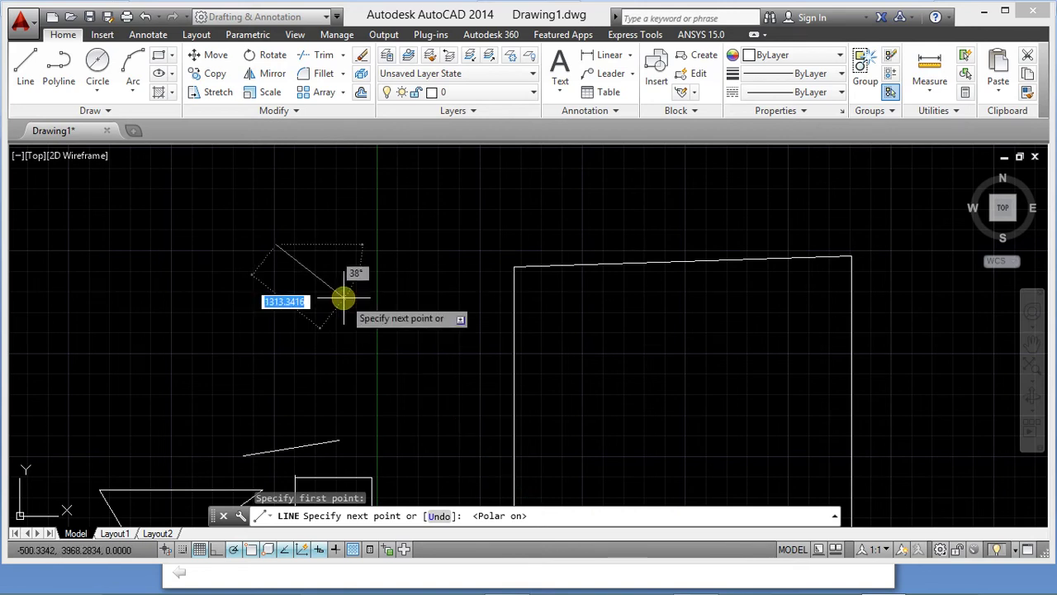
key(Escape)
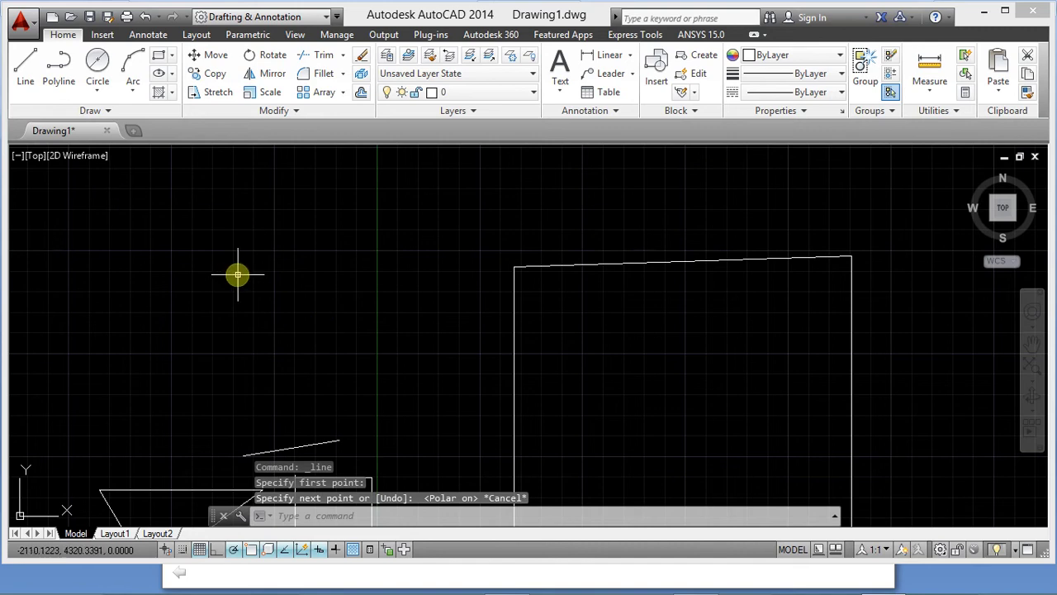
- Draw a vertical line downward above the small shapes with the Line command, then continue with a 2000-long segment rising at about 33°
key(Return)
click(244, 248)
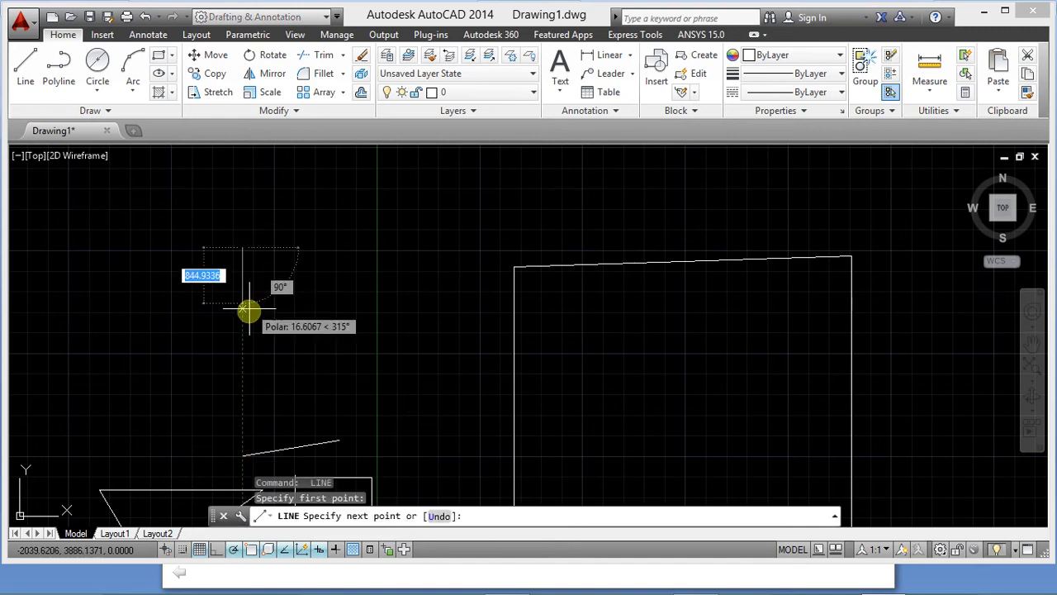
click(242, 345)
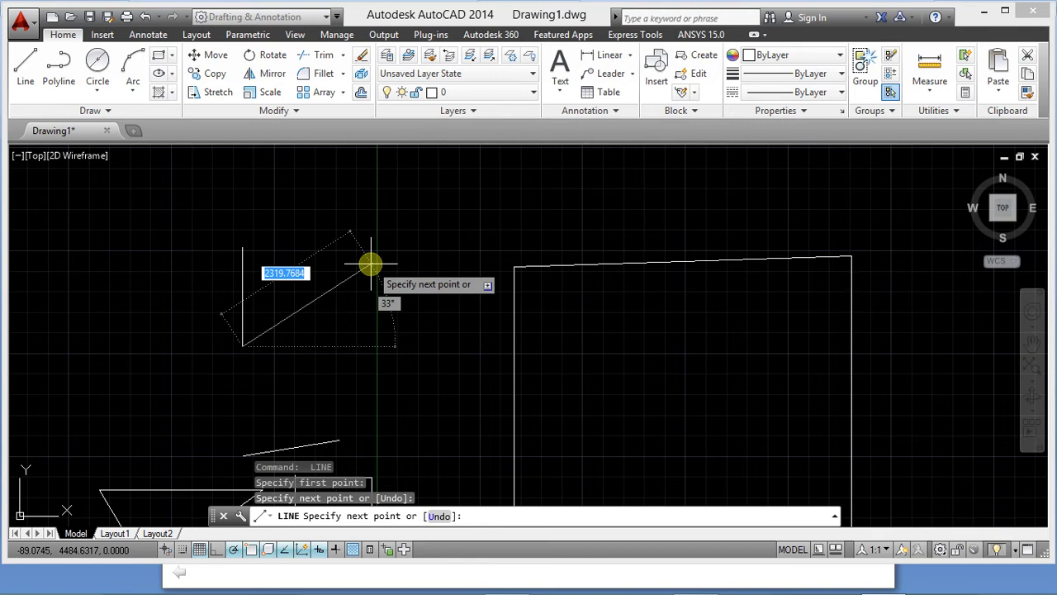
text(10)
key(BackSpace)
key(BackSpace)
text(2)
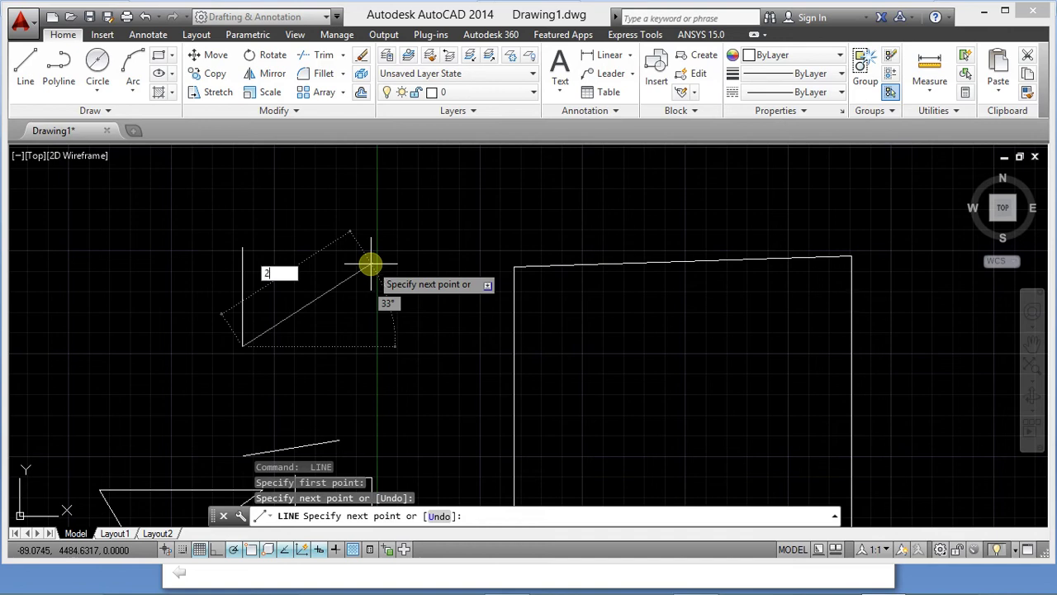
text(000)
key(Return)
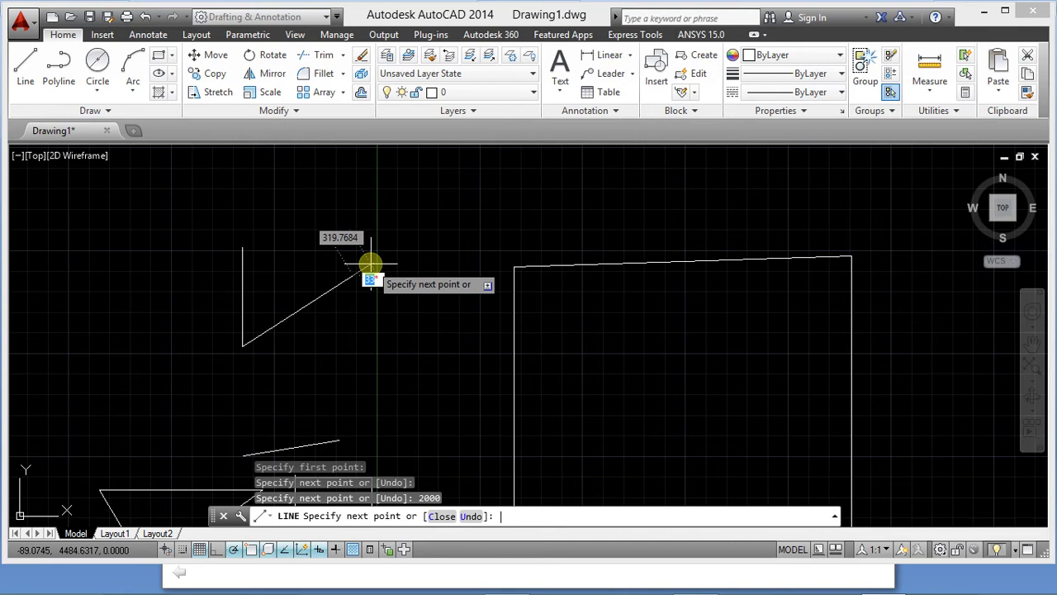
- Continue the line with a short segment at 45° and a 1000-long segment sloping down at 60°, and end the Line command
text(45)
key(Return)
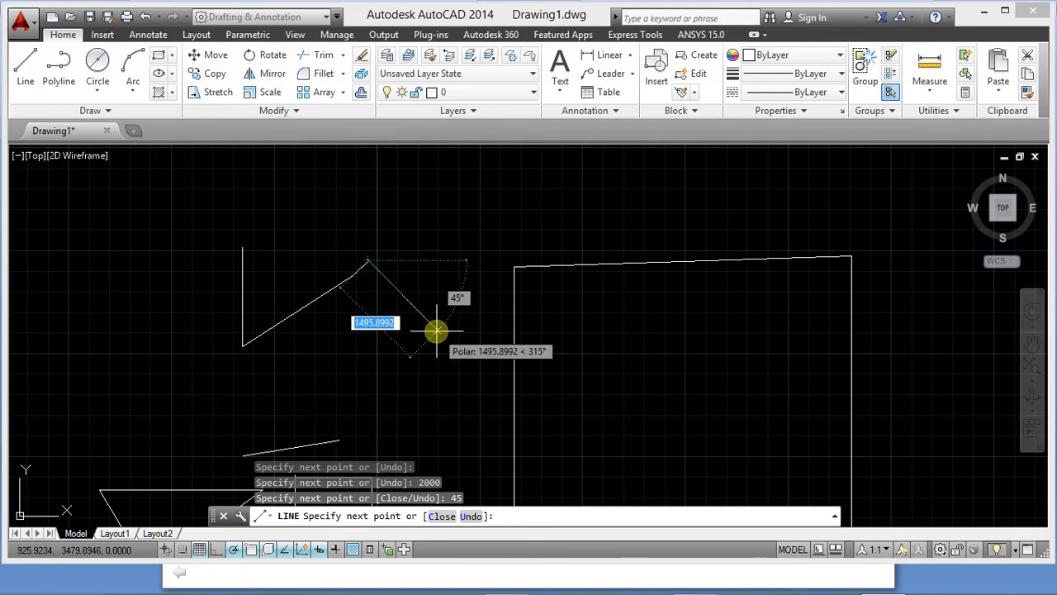
text(1000)
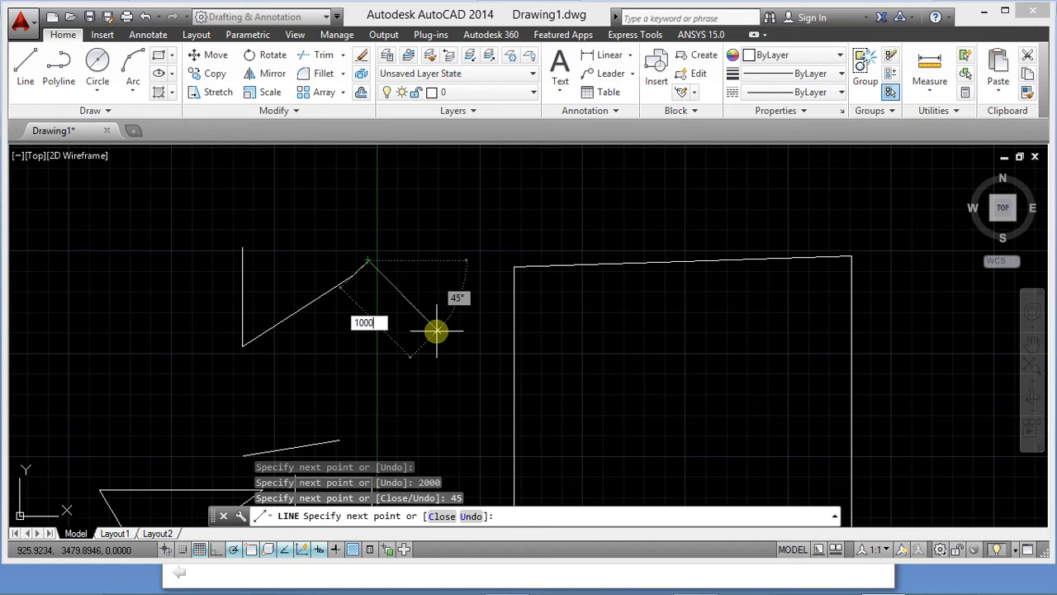
key(Tab)
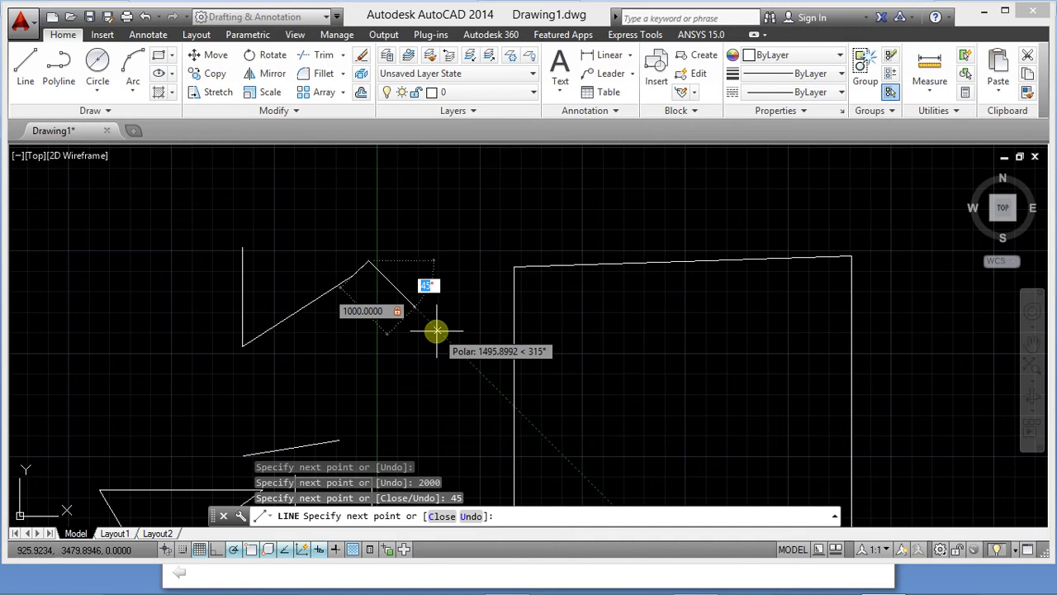
text(60)
key(Return)
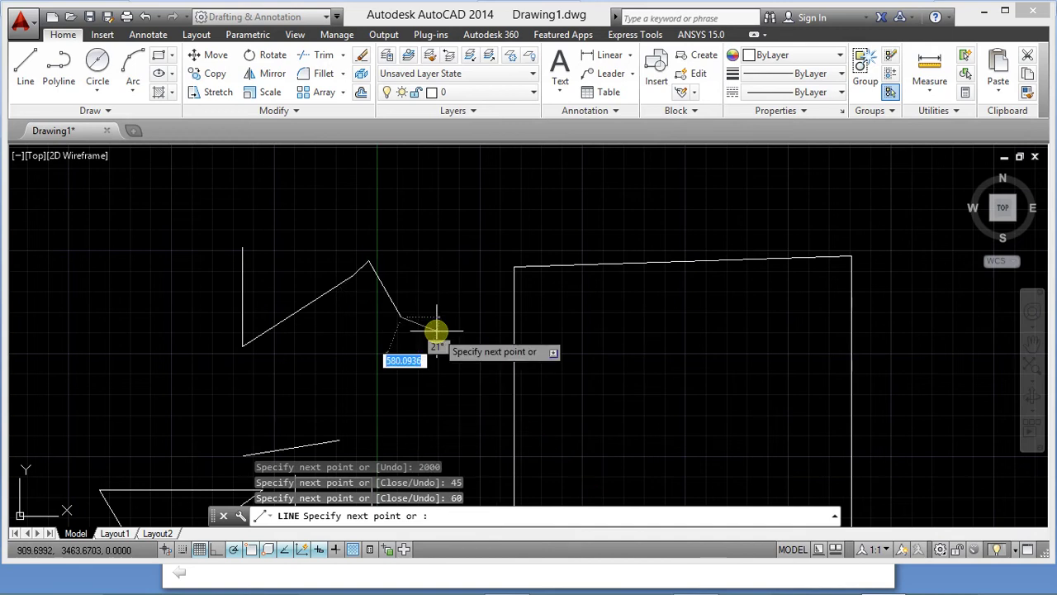
key(Escape)
scroll(366, 254, down, 1)
scroll(366, 255, up, 3)
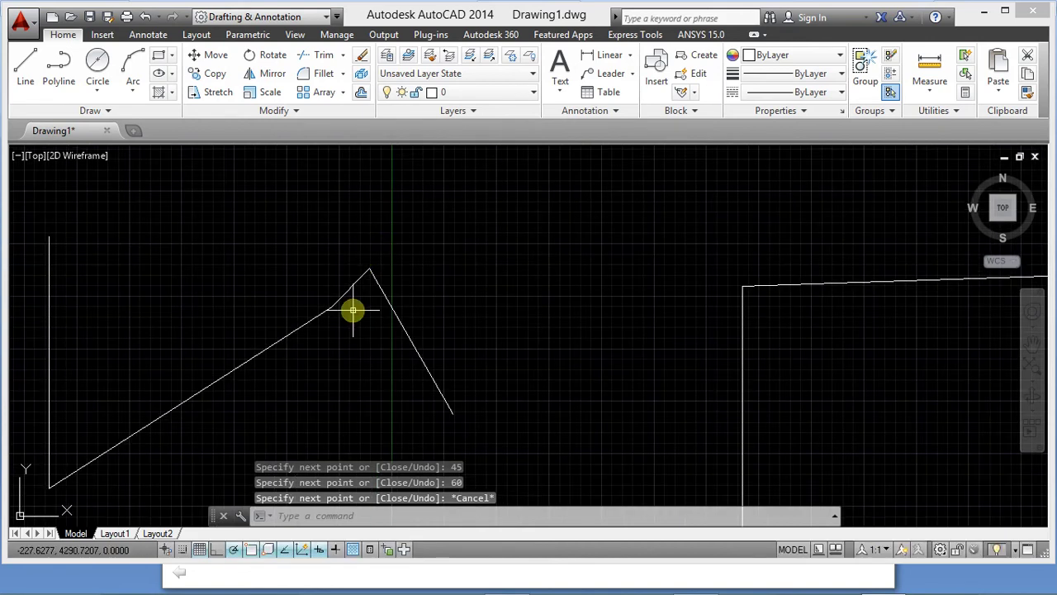
scroll(350, 350, up, 2)
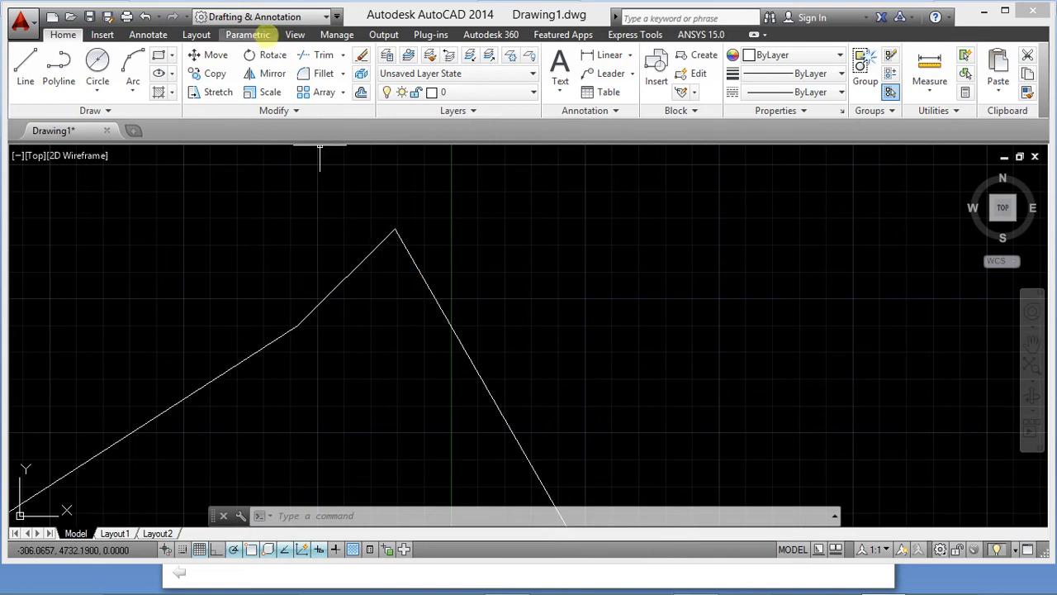
click(261, 32)
click(246, 224)
scroll(343, 293, down, 2)
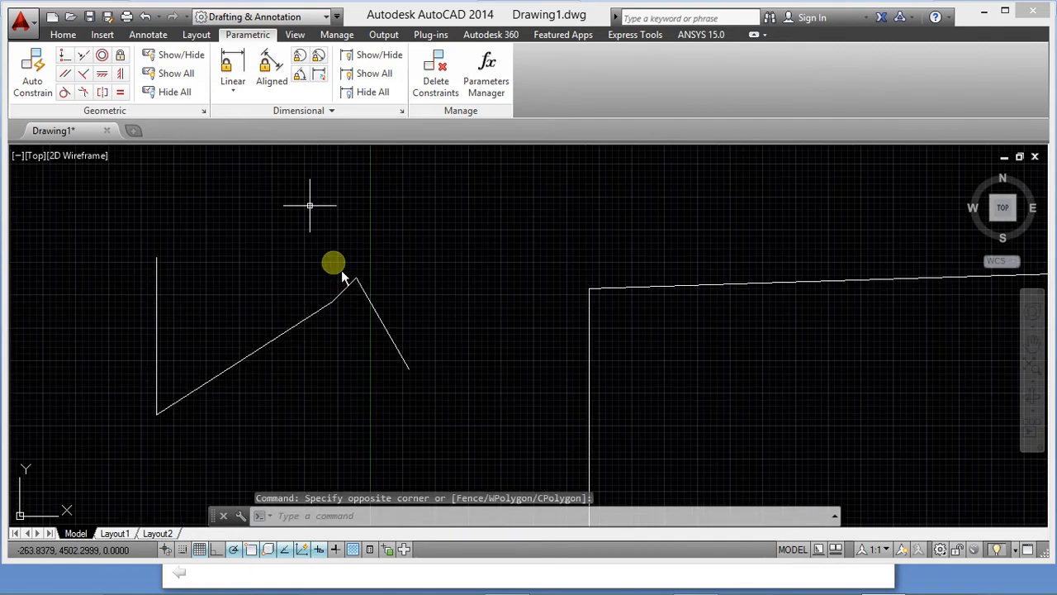
click(63, 34)
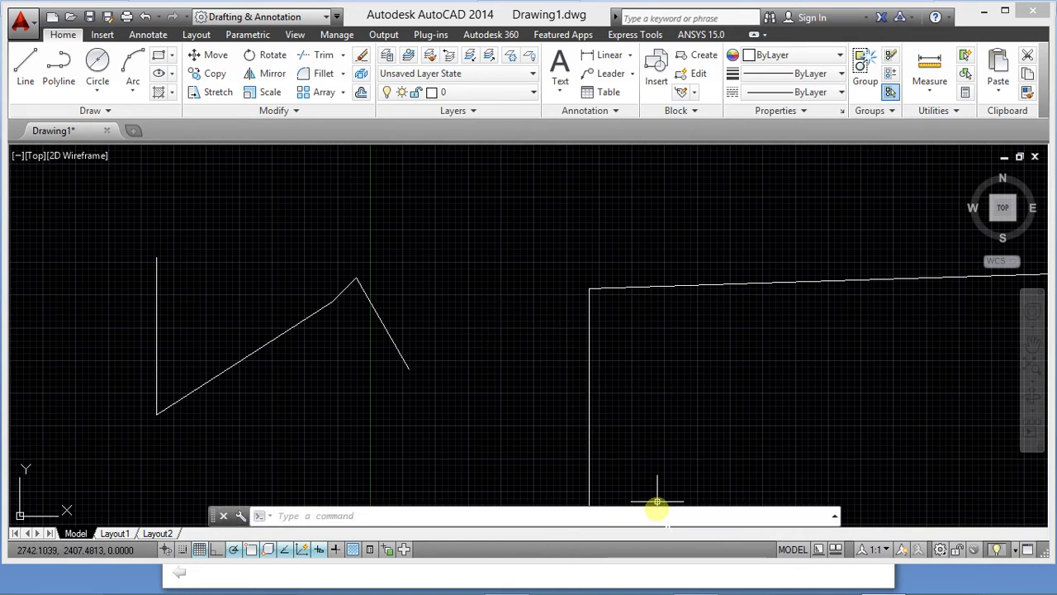
mouse_move(680, 588)
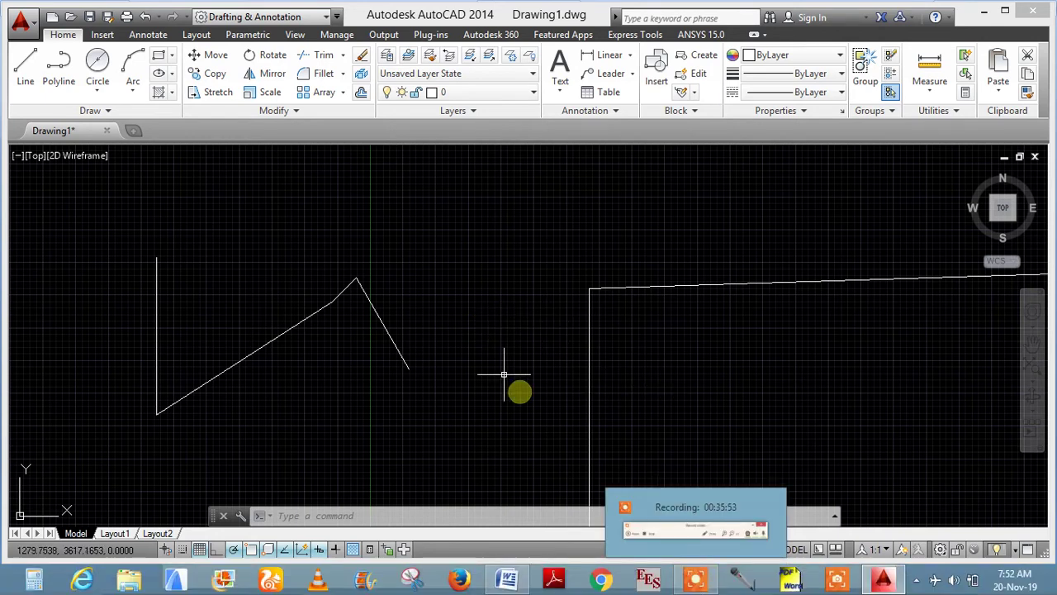
click(410, 294)
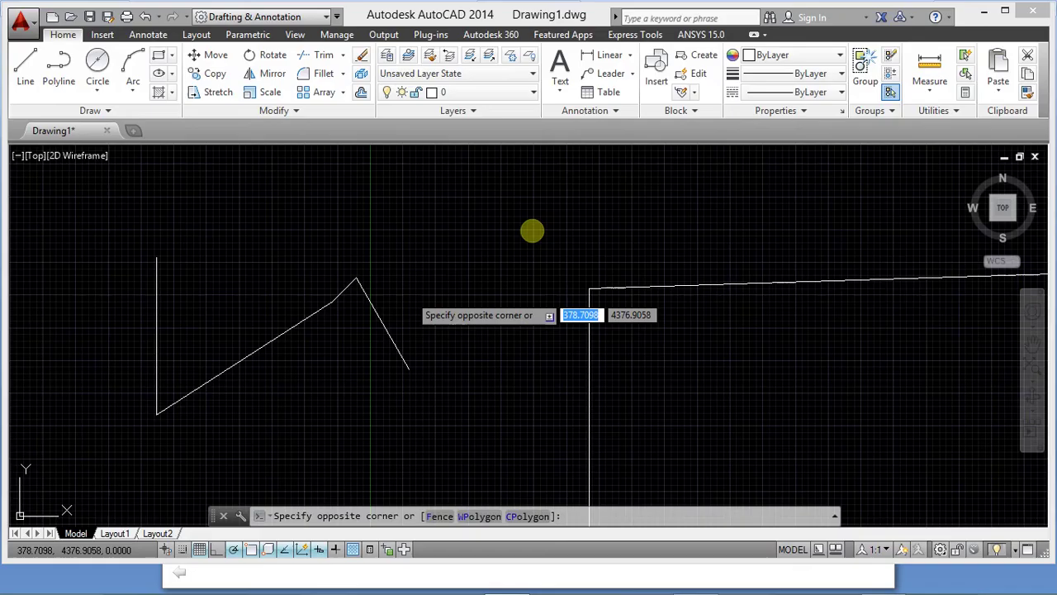
click(532, 231)
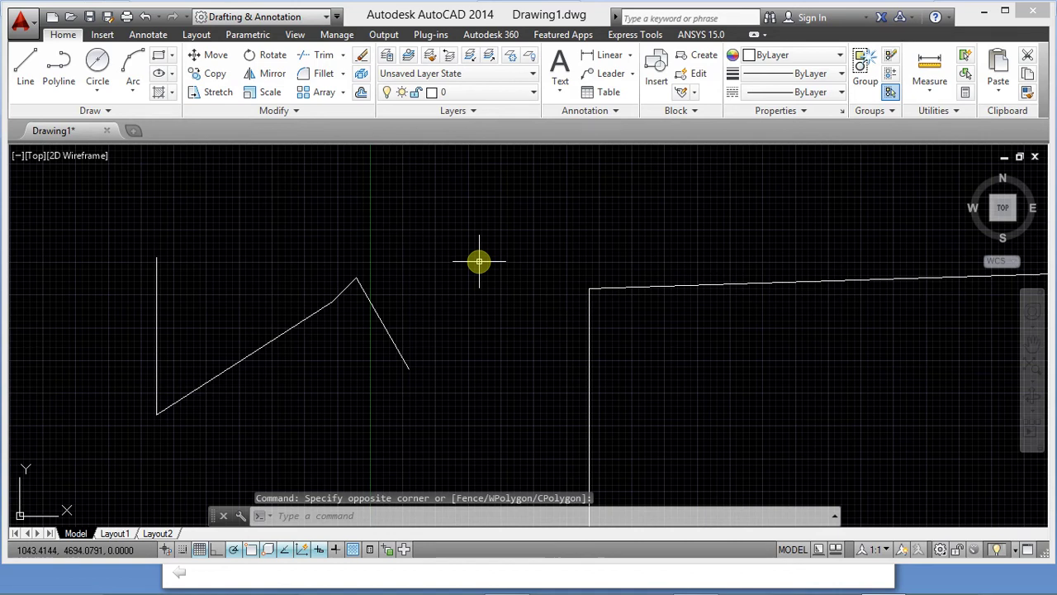
- Open the Drawing Units settings with the UNITS command and choose Decimal as the length type
text(UNI)
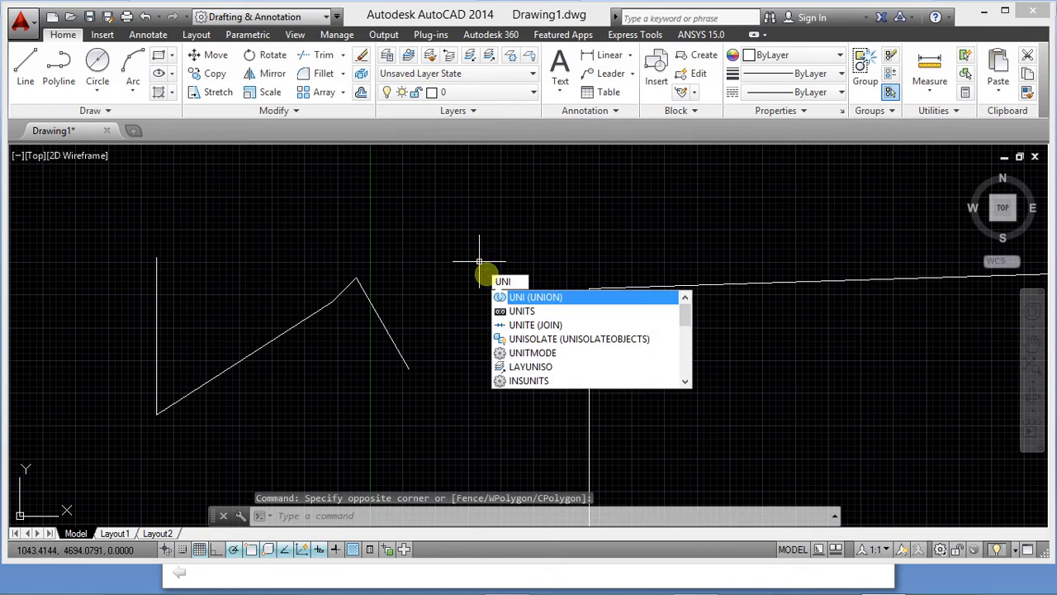
key(Down)
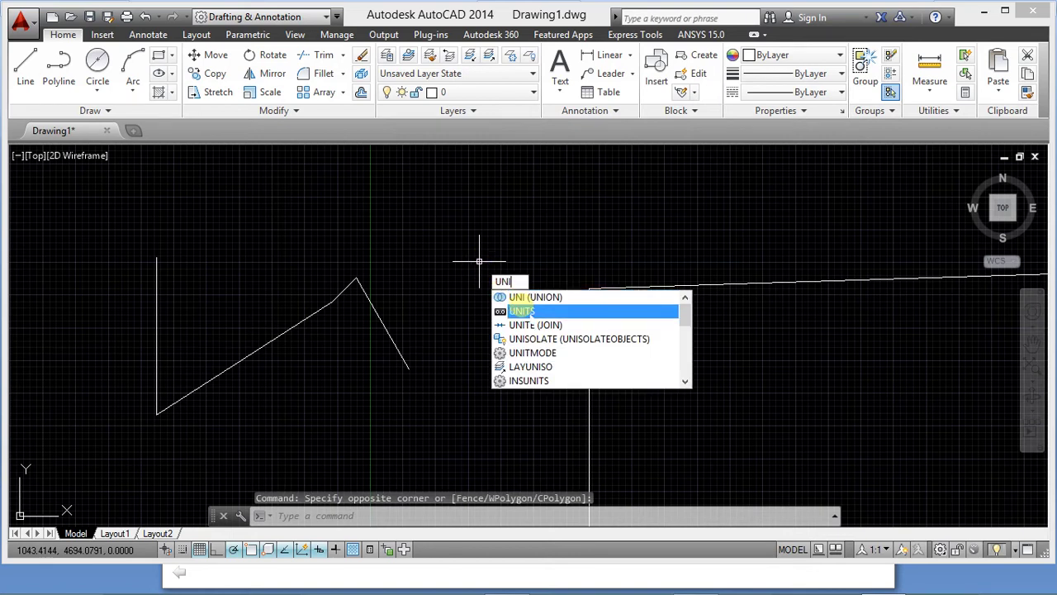
text(T)
key(Return)
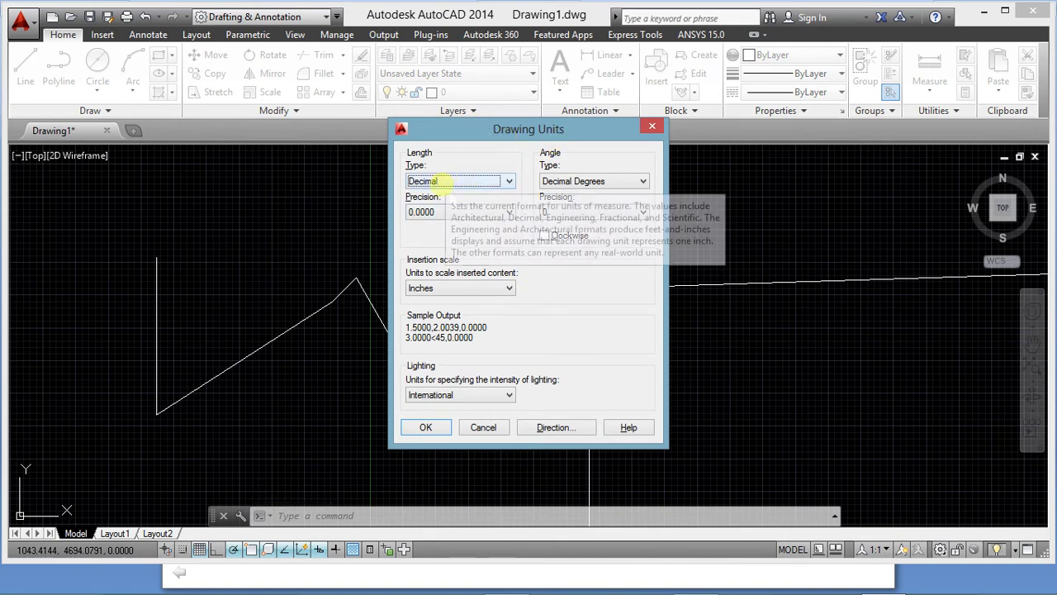
click(446, 180)
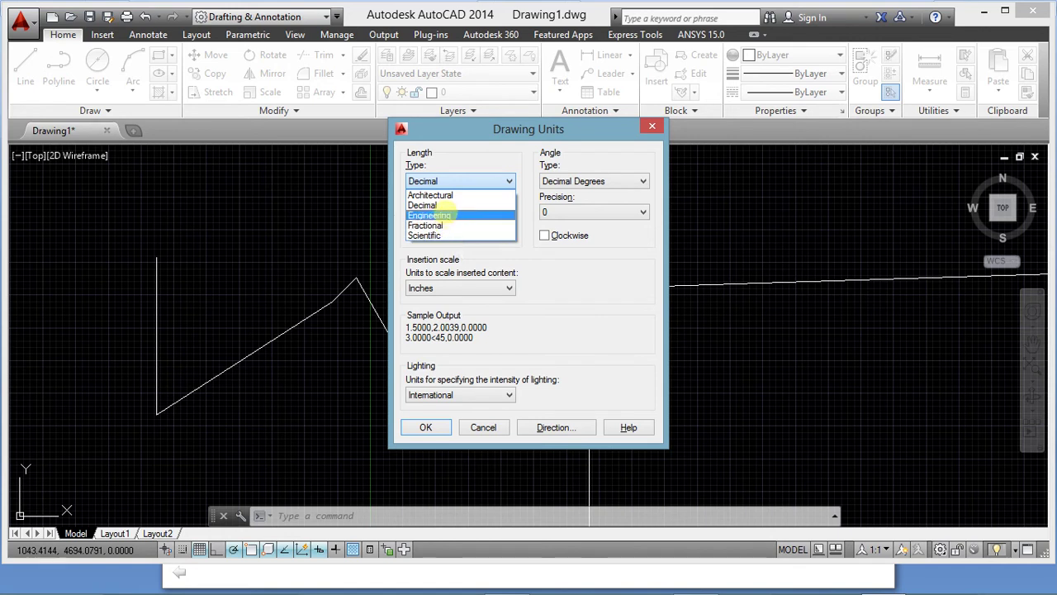
click(438, 204)
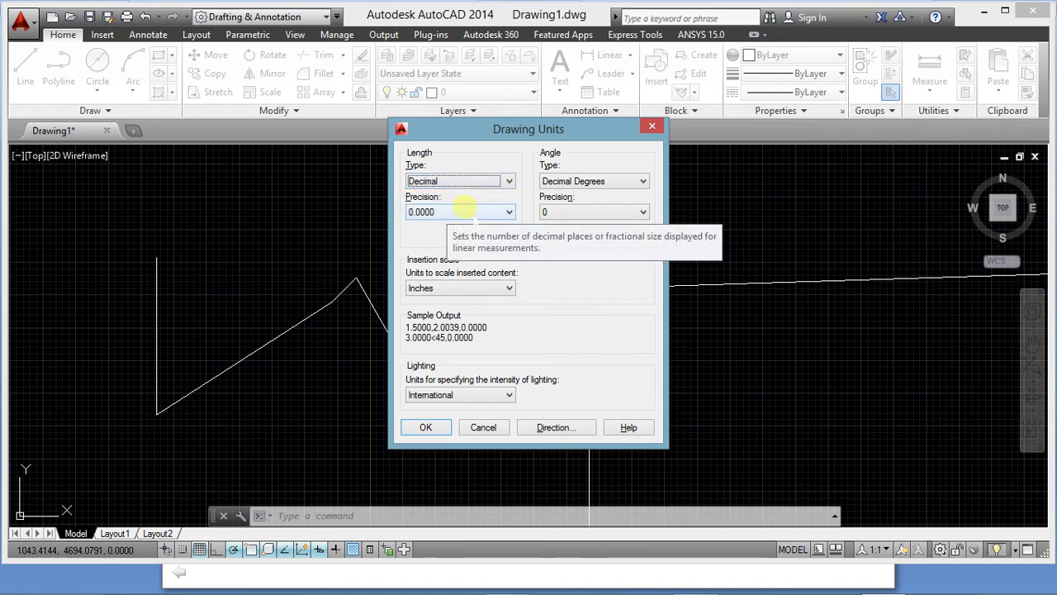
- Set the length precision to 0 in the drawing units
click(464, 211)
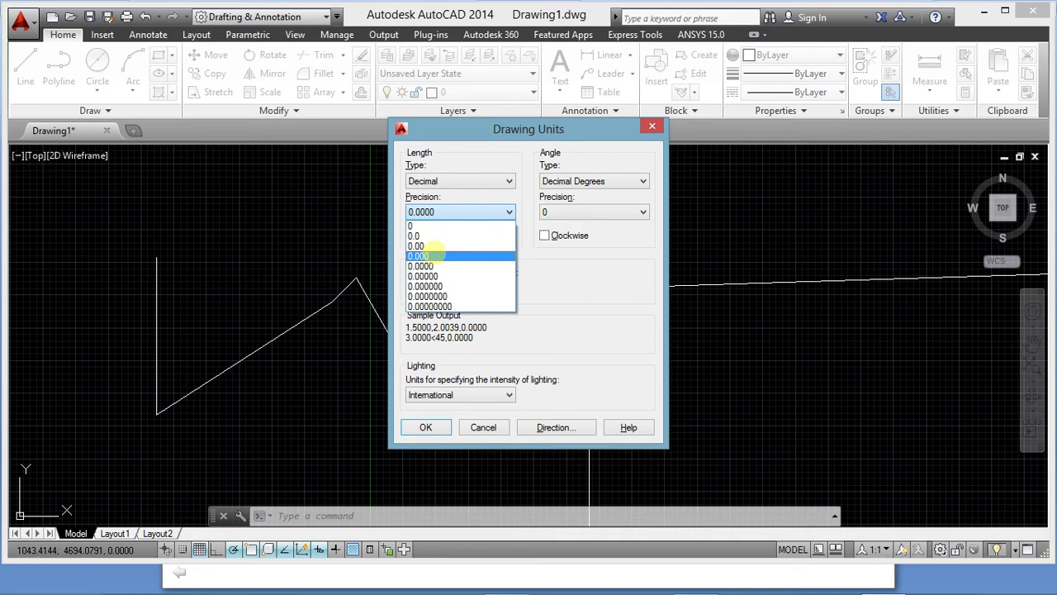
click(442, 213)
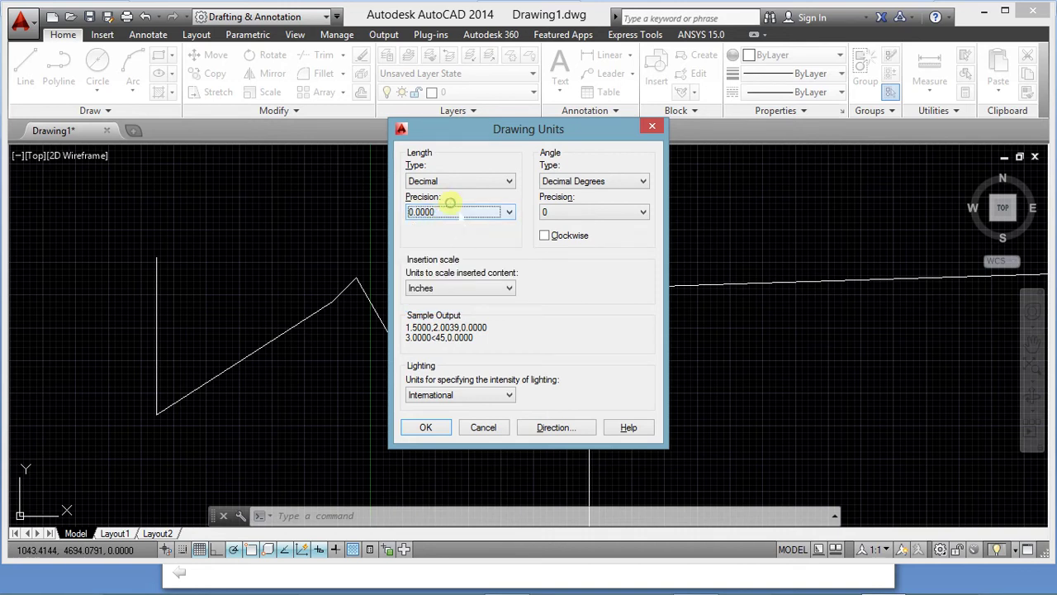
click(451, 209)
click(417, 223)
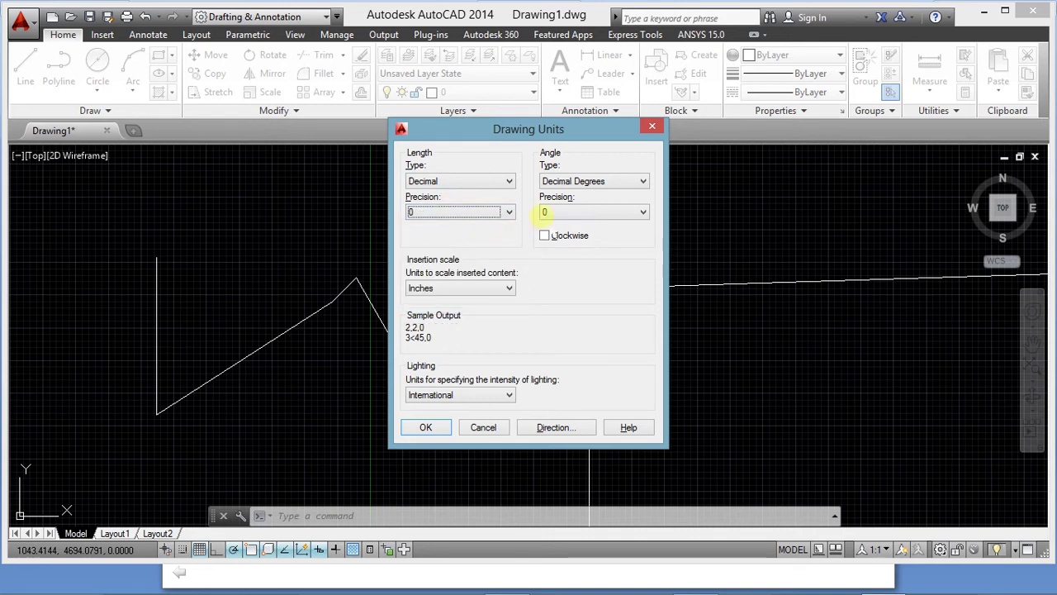
- Keep Decimal Degrees as the angle type and set the angle precision to 0 in the drawing units
click(555, 213)
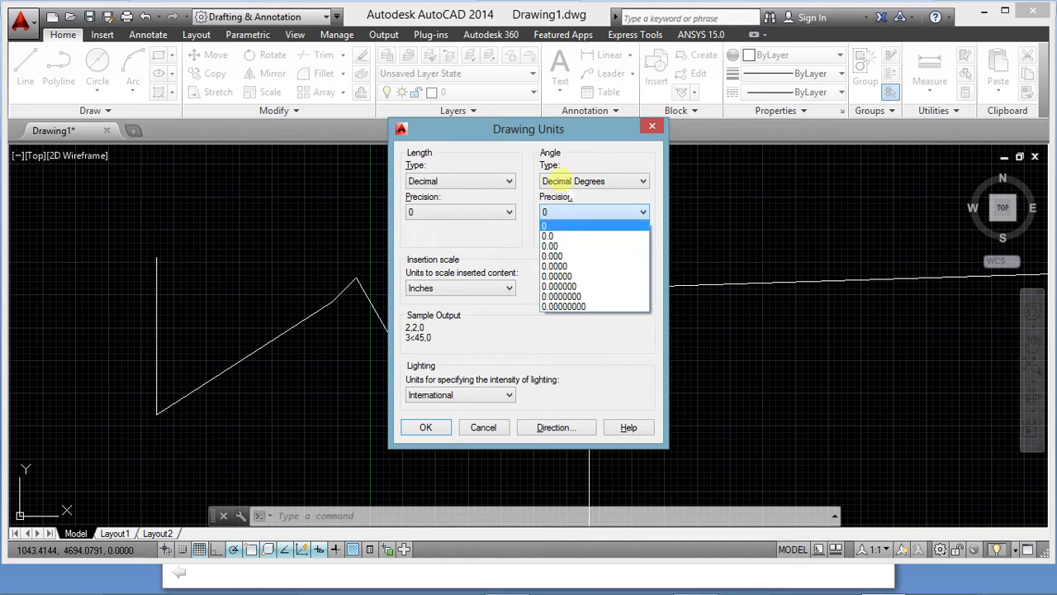
click(556, 181)
click(560, 181)
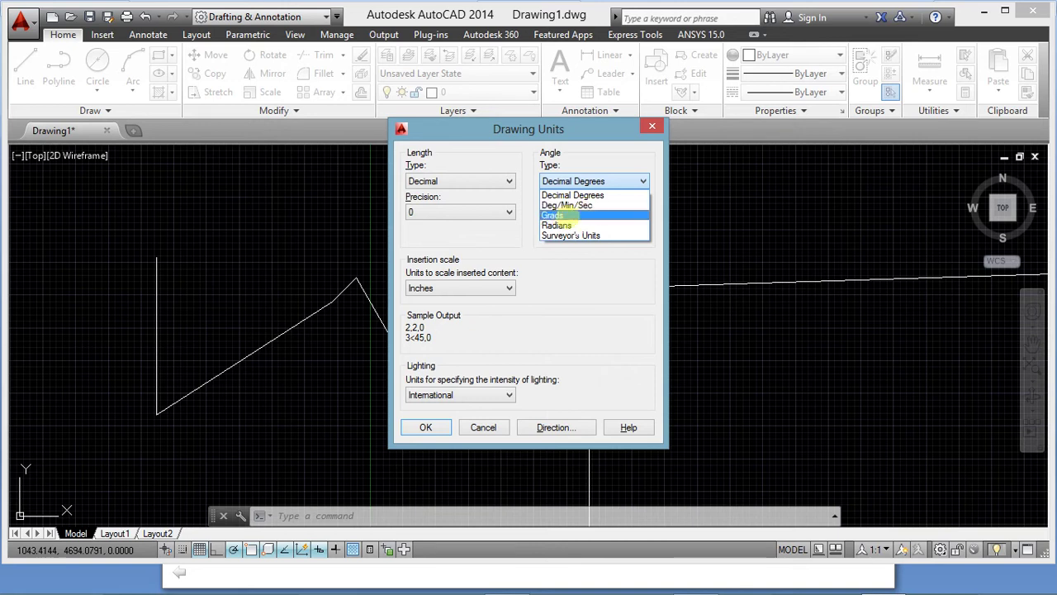
click(587, 266)
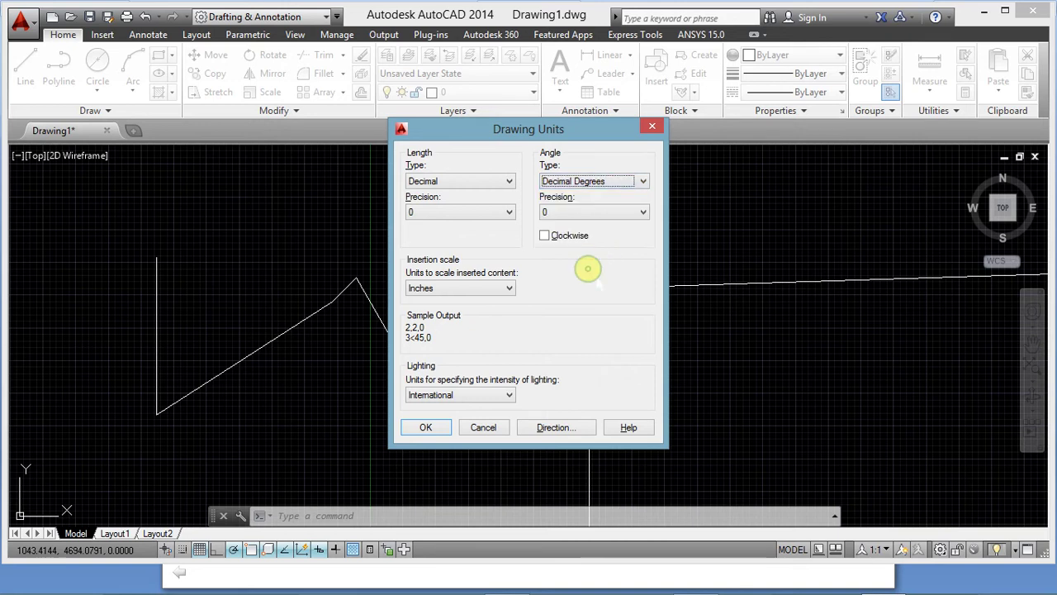
click(570, 212)
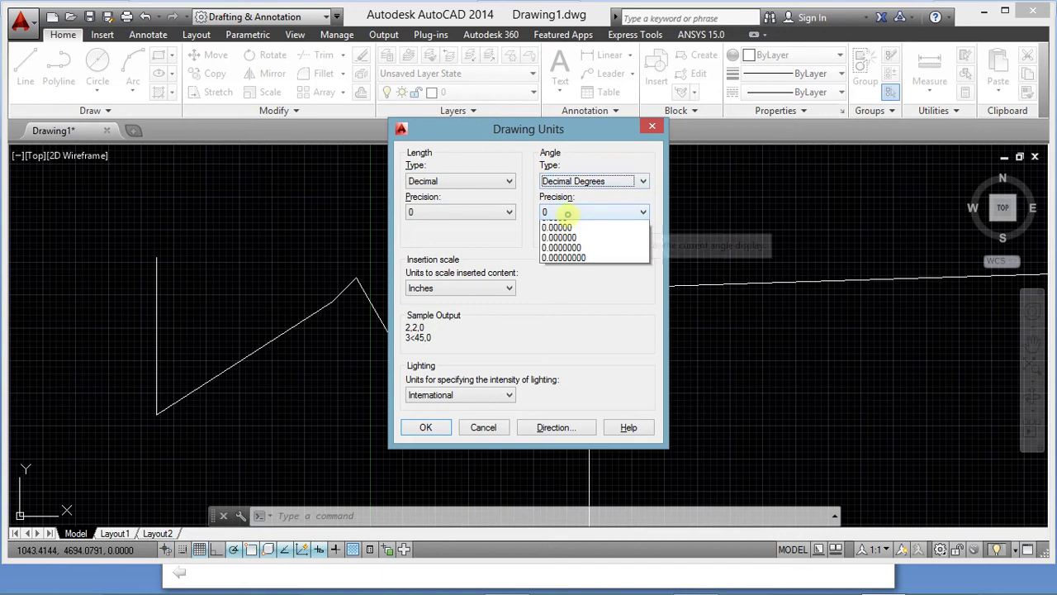
click(577, 226)
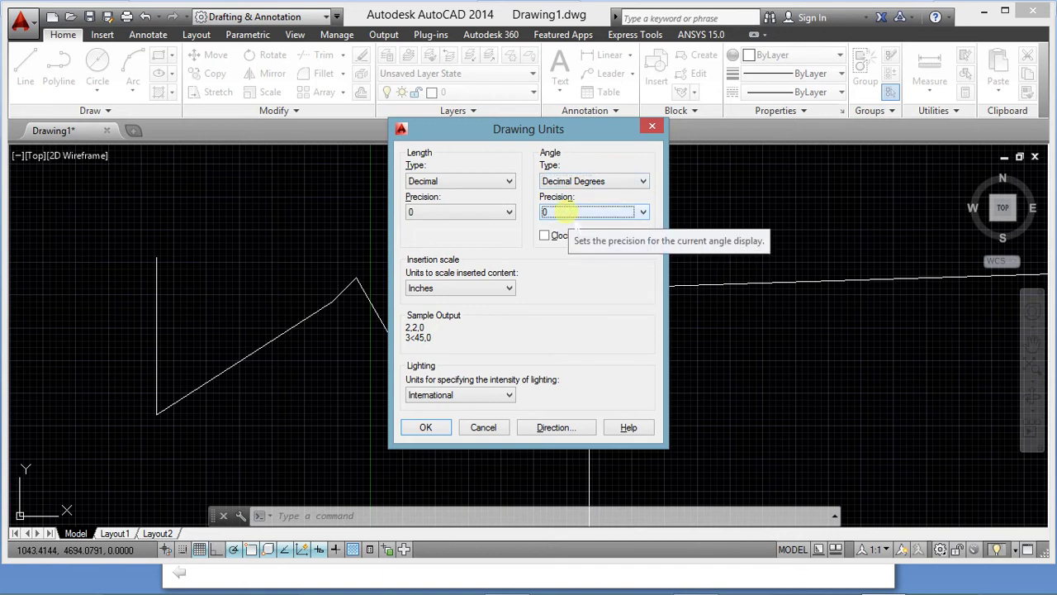
- Review the available insertion scale units and choose Inches for scaling inserted content
click(446, 286)
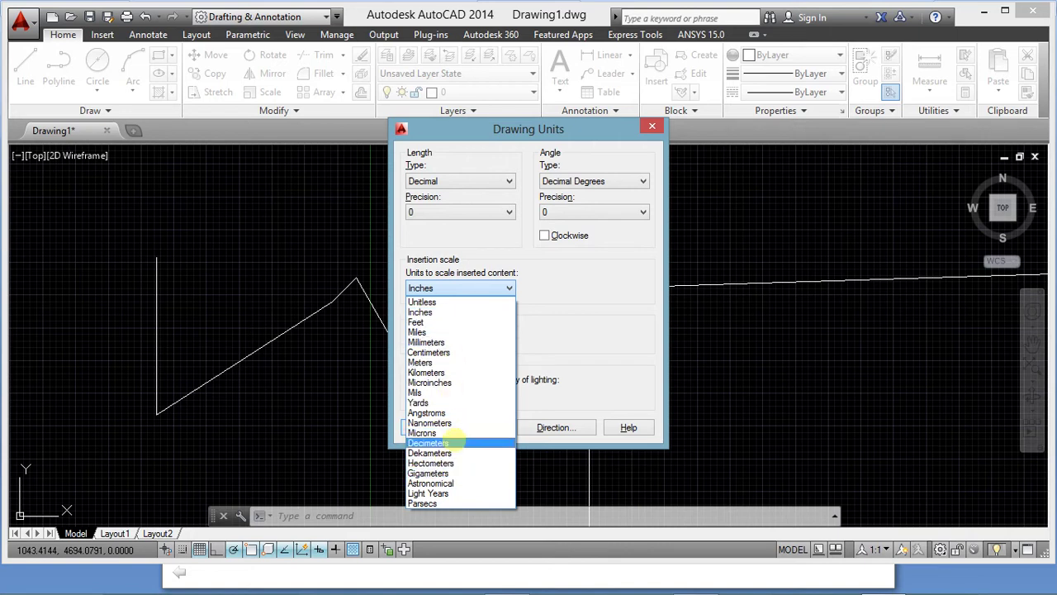
click(598, 310)
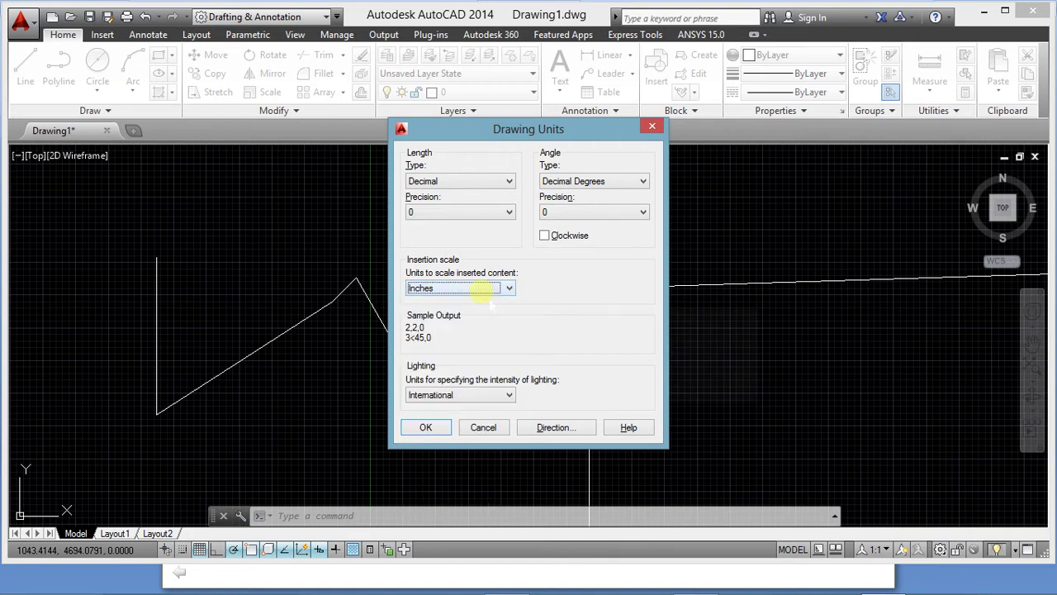
click(466, 287)
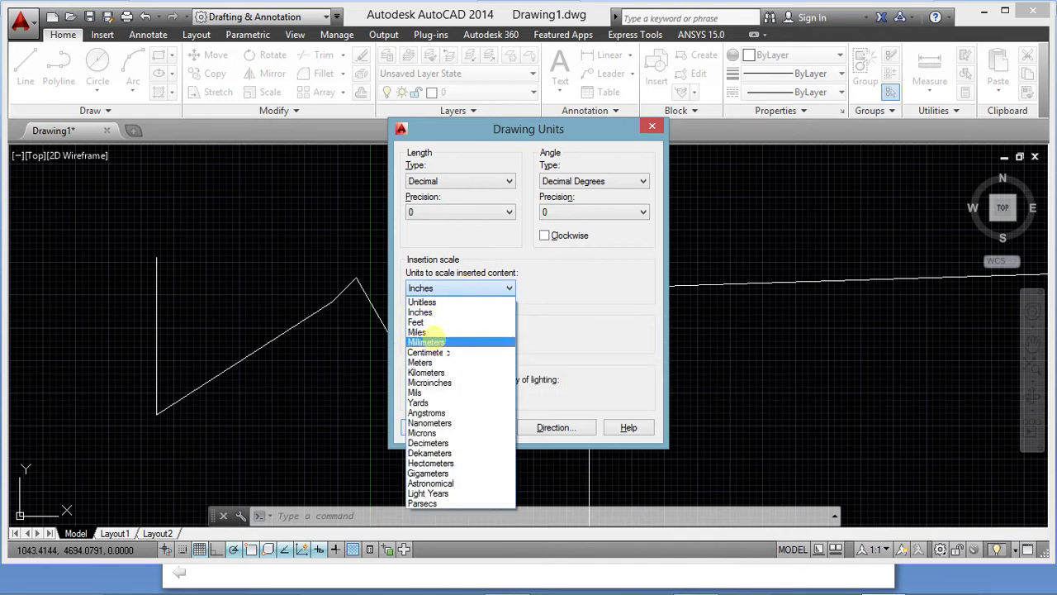
click(420, 312)
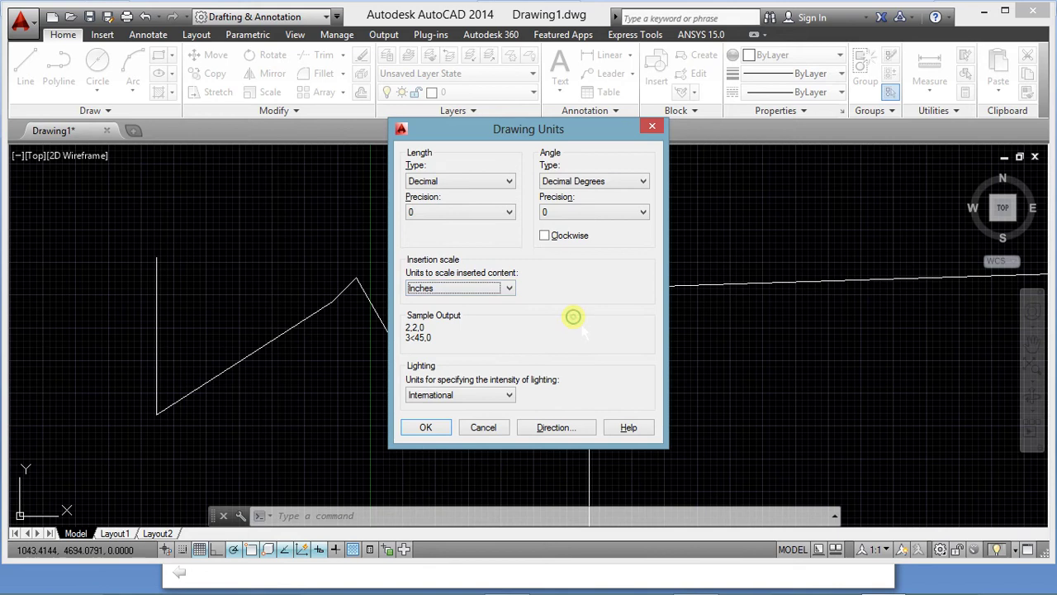
- Choose International as the lighting intensity unit and apply the drawing units settings
mouse_move(690, 591)
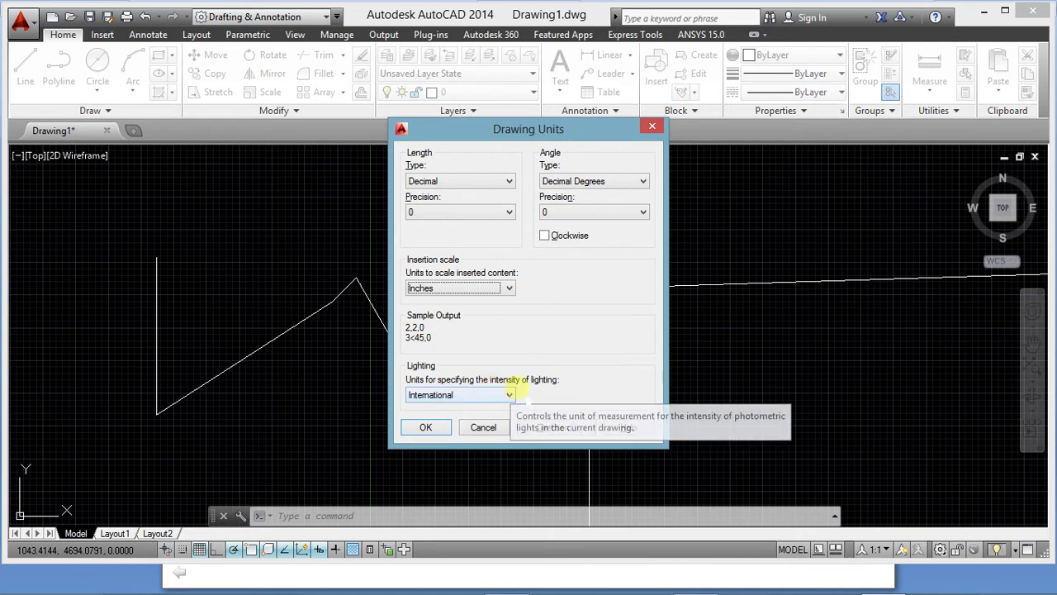
click(477, 400)
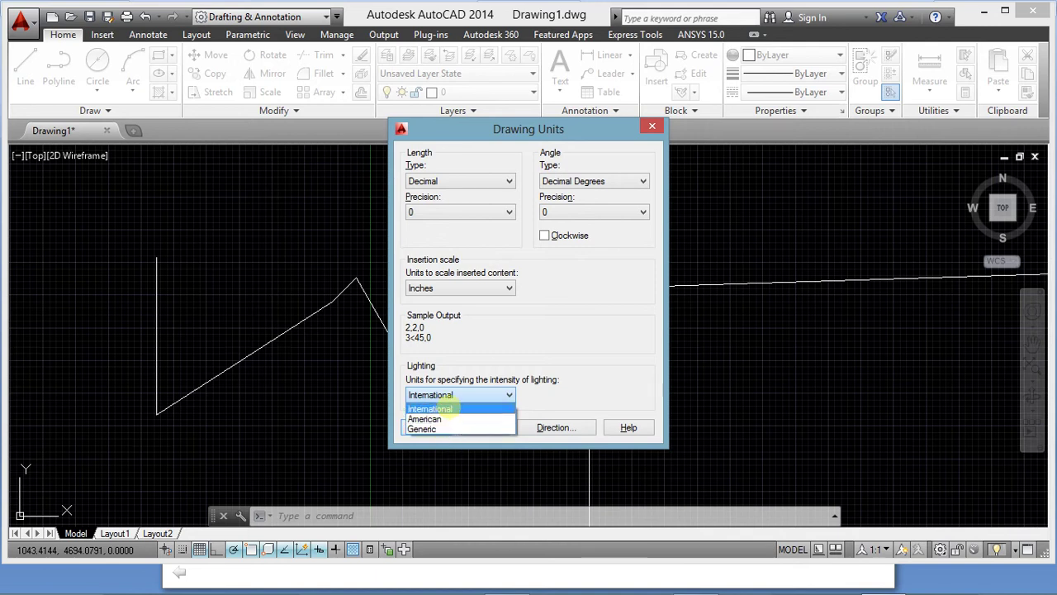
click(459, 407)
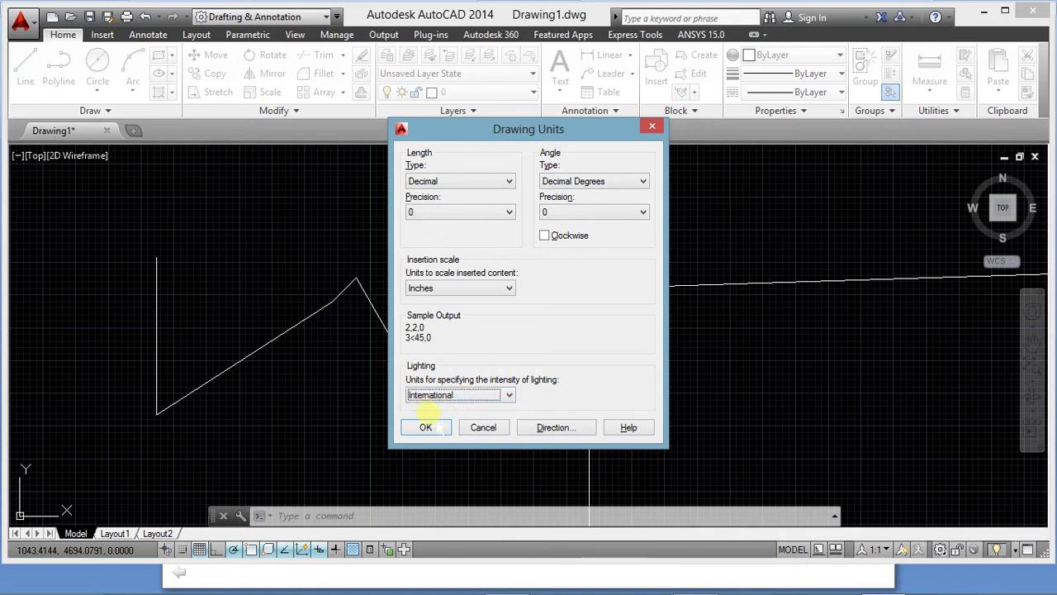
click(426, 426)
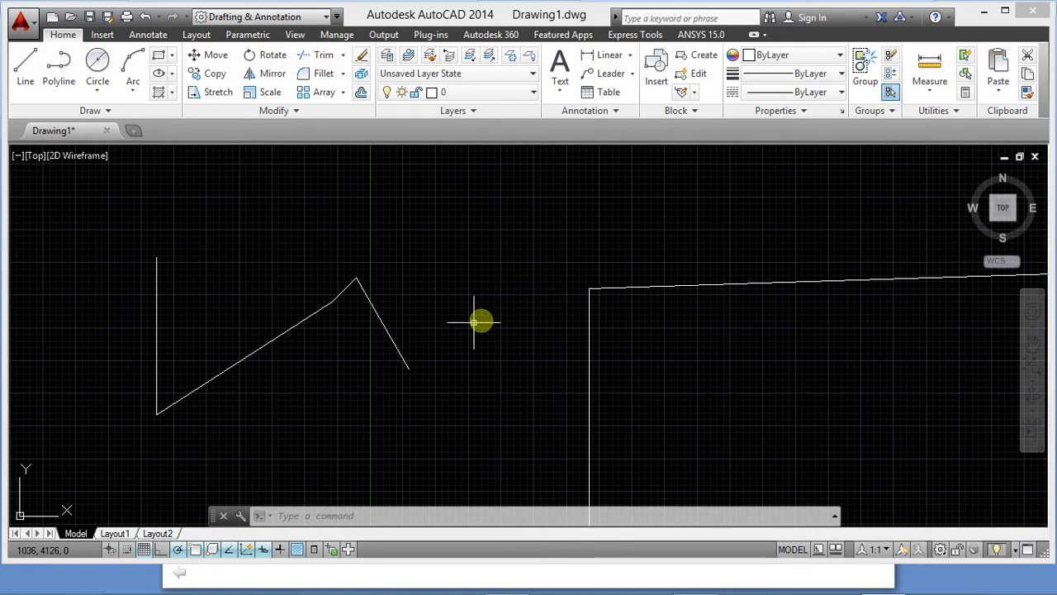
- Switch to the tutorial outline document, highlight the topic "Workspace too narrow", and return to AutoCAD
key(alt+Tab)
drag(560, 234, 743, 219)
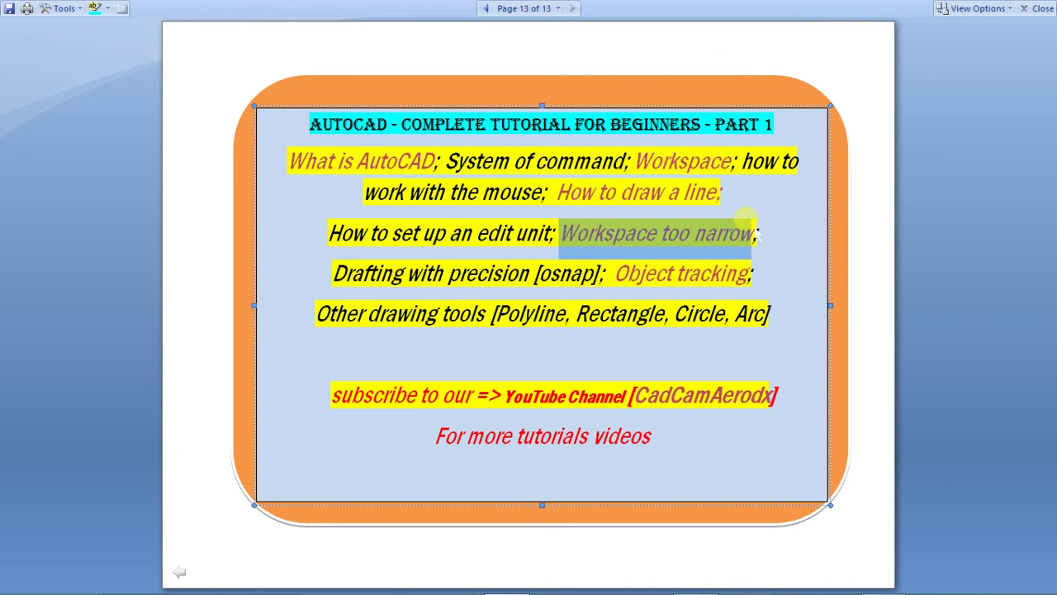
click(781, 266)
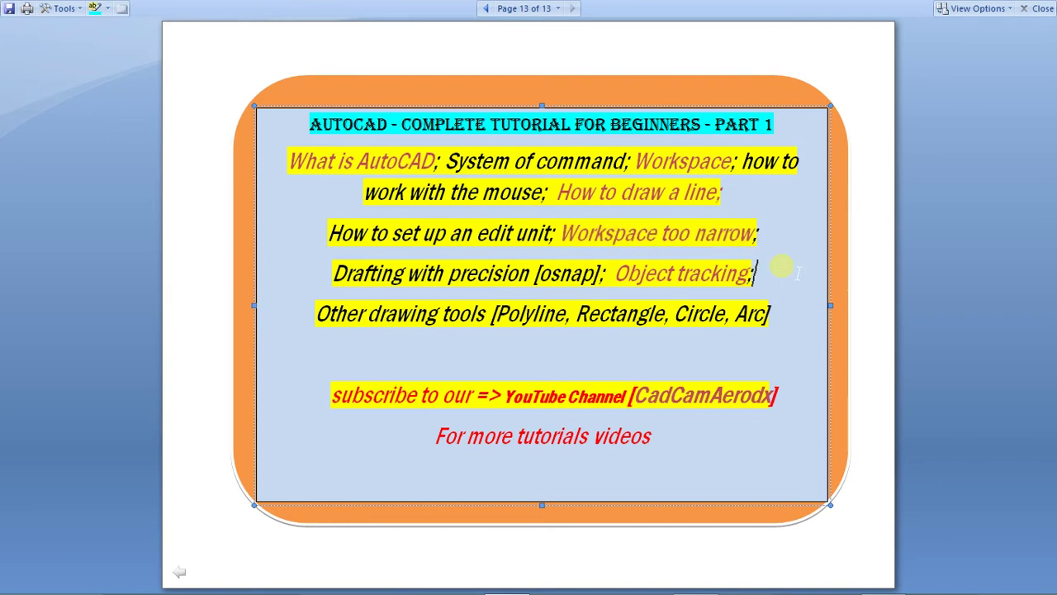
key(alt+Tab)
- Select all the drawn lines and shapes with a window selection and erase them
scroll(394, 323, up, 2)
scroll(395, 325, down, 2)
scroll(394, 326, down, 2)
middle_drag(424, 377, 425, 282)
scroll(458, 313, down, 2)
scroll(458, 312, up, 4)
scroll(459, 314, down, 2)
scroll(459, 315, down, 2)
scroll(453, 310, up, 3)
scroll(443, 298, down, 3)
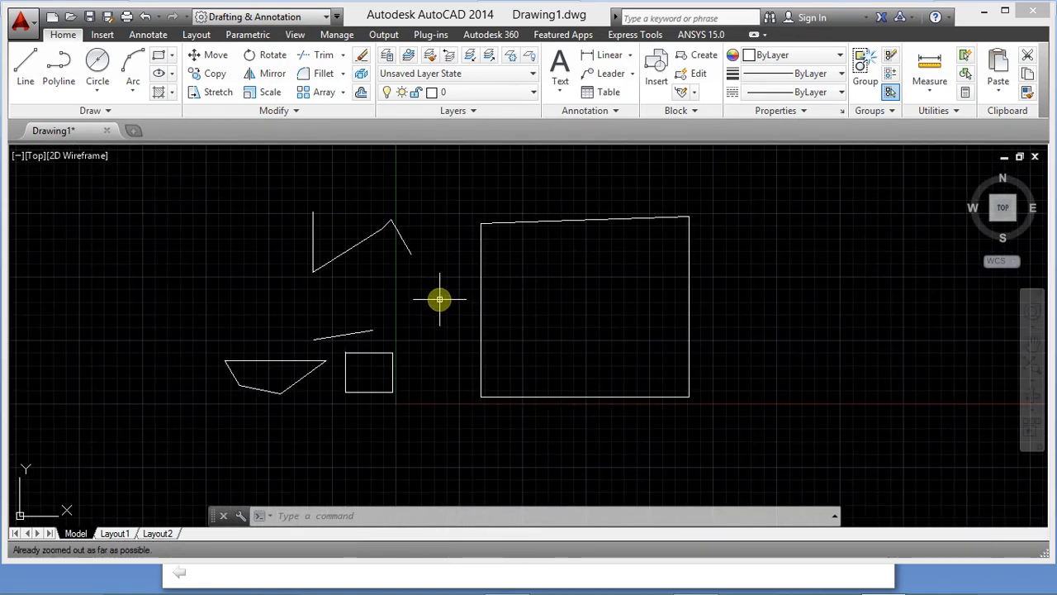
click(114, 162)
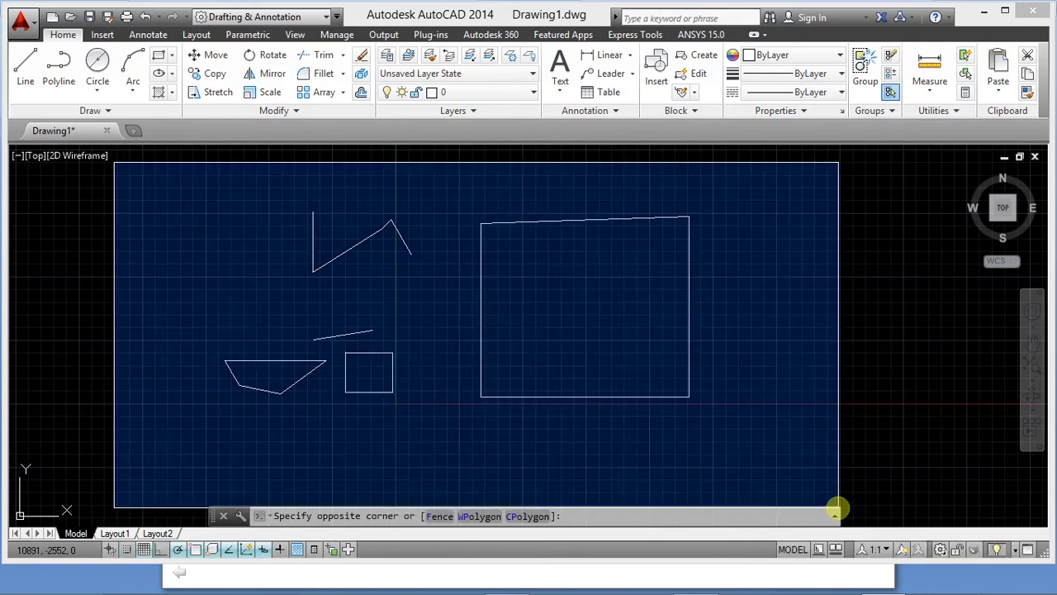
click(836, 508)
key(Delete)
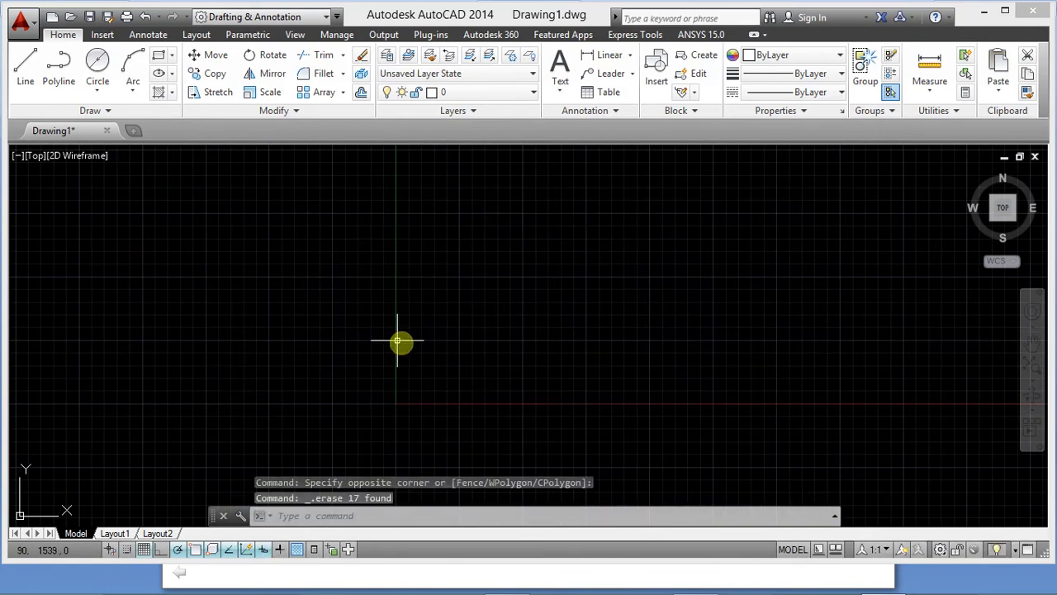
click(342, 315)
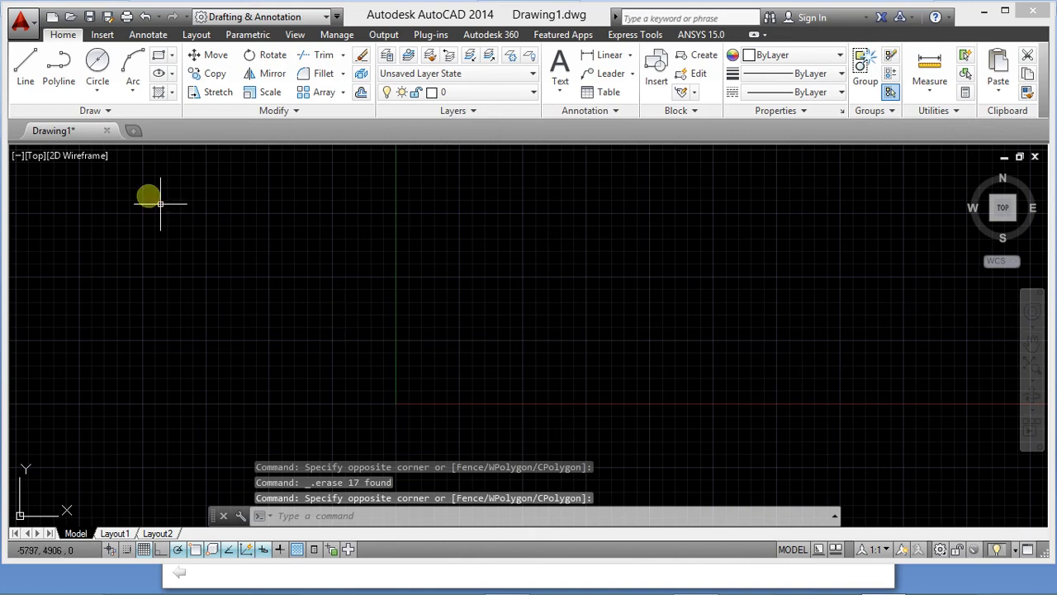
- Draw a horizontal line 200000 units long at 0° with the Line command and end the command
click(13, 58)
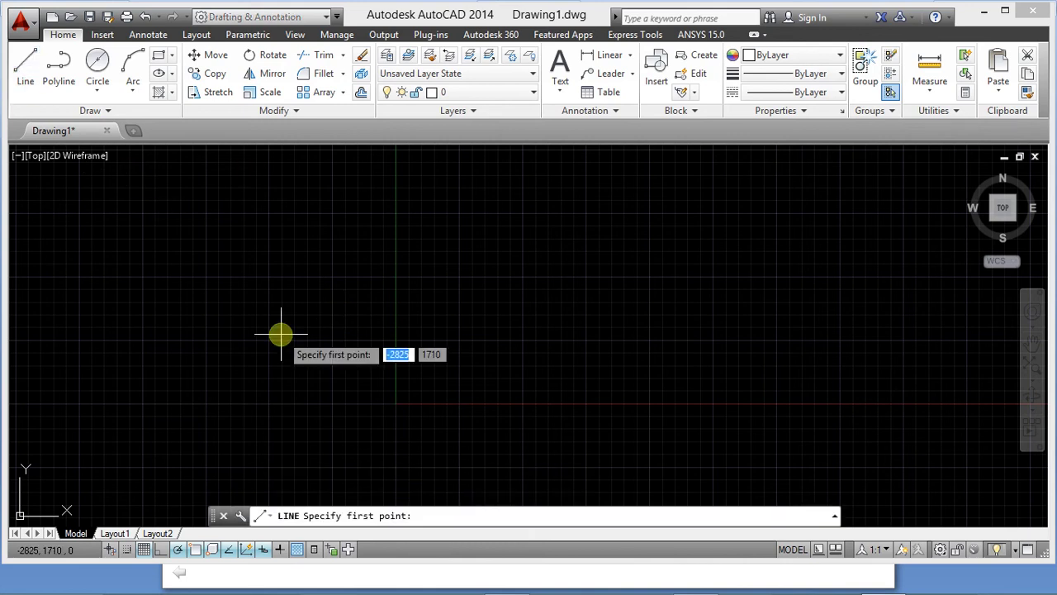
click(206, 329)
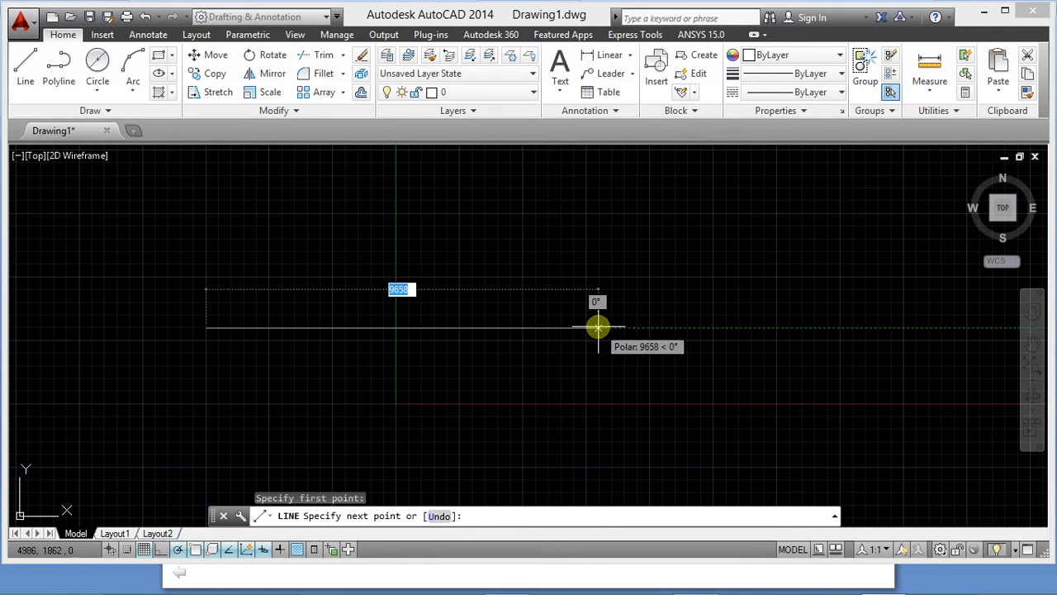
text(2)
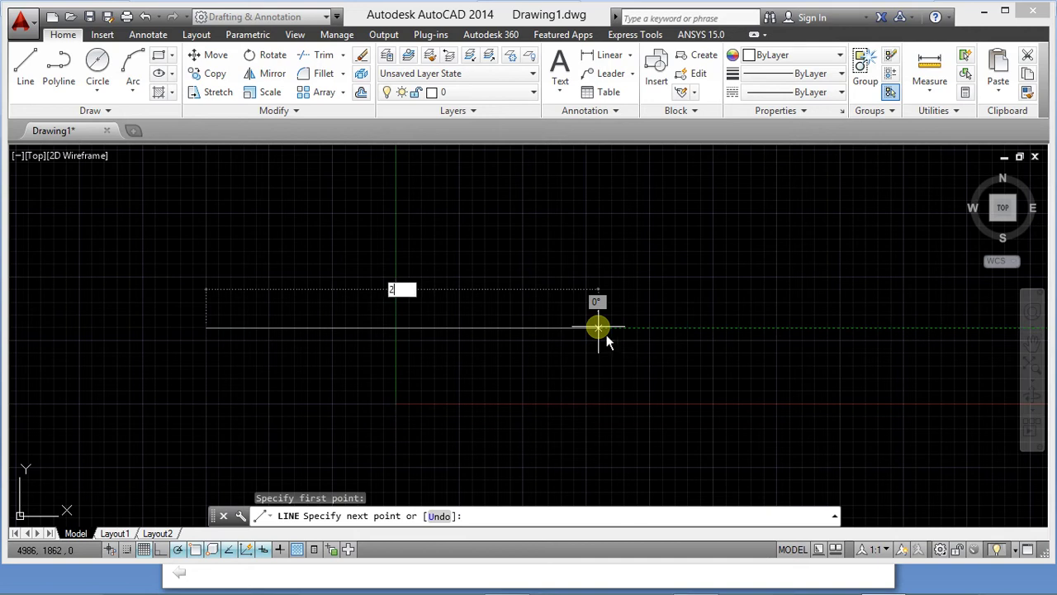
text(00000)
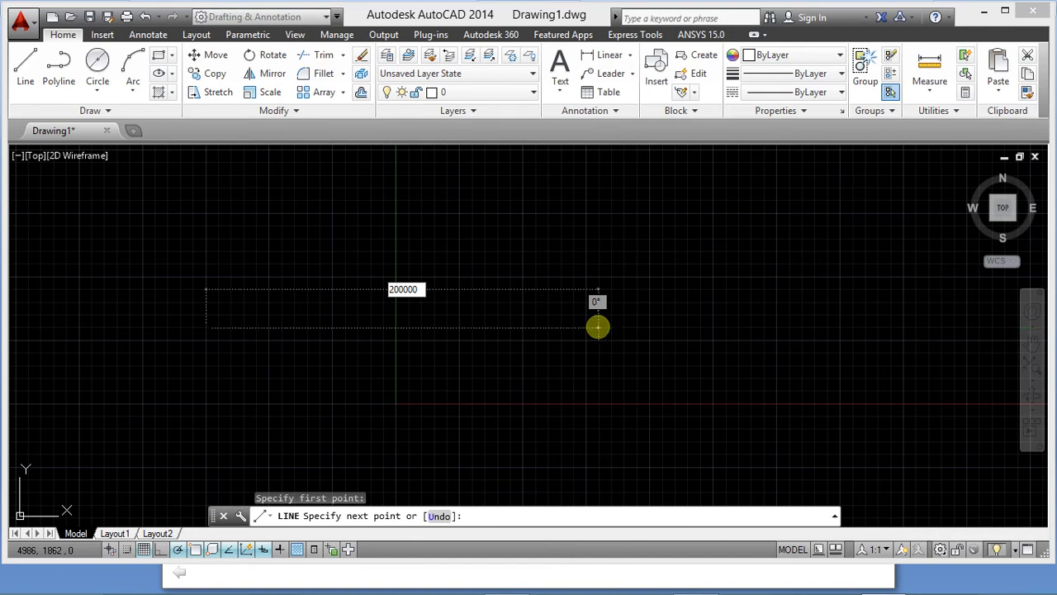
key(Return)
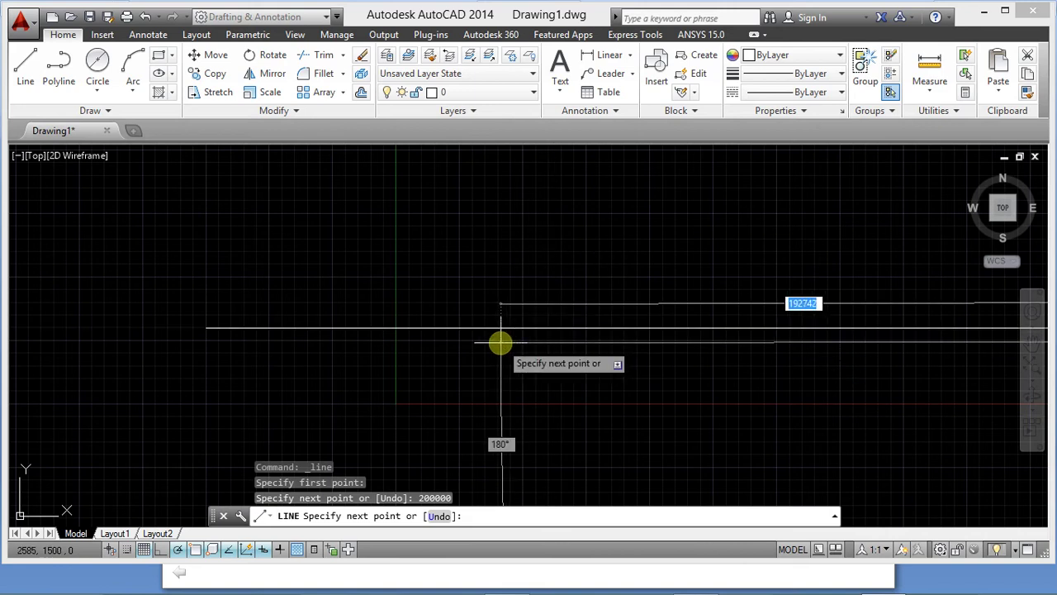
key(Escape)
- Fit the whole 200000-unit line in view using the ZOOM command with the All option
scroll(439, 335, down, 3)
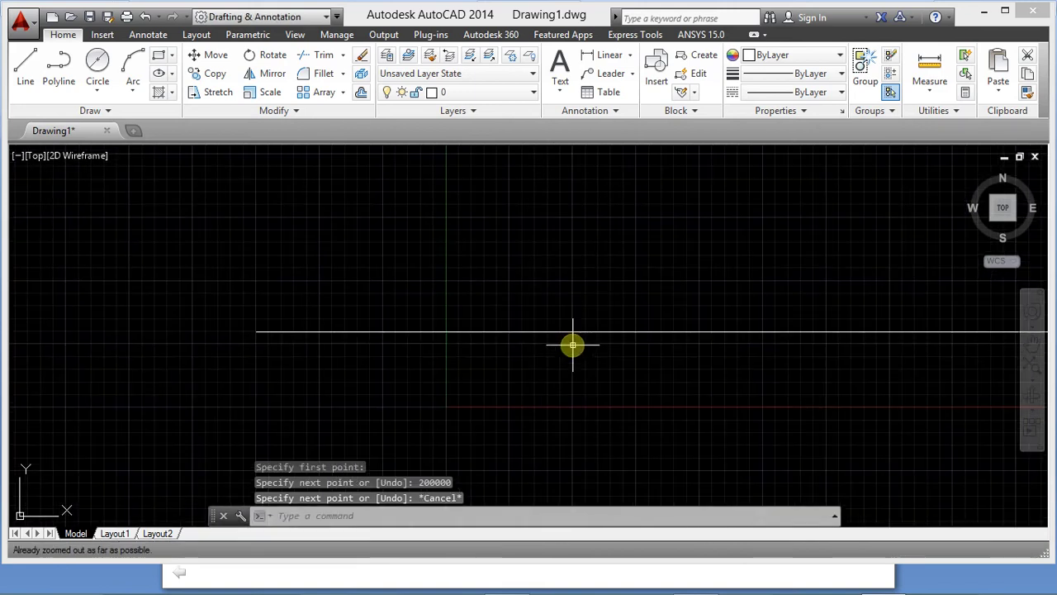
mouse_move(677, 354)
middle_down()
mouse_move(547, 353)
mouse_move(396, 332)
middle_up()
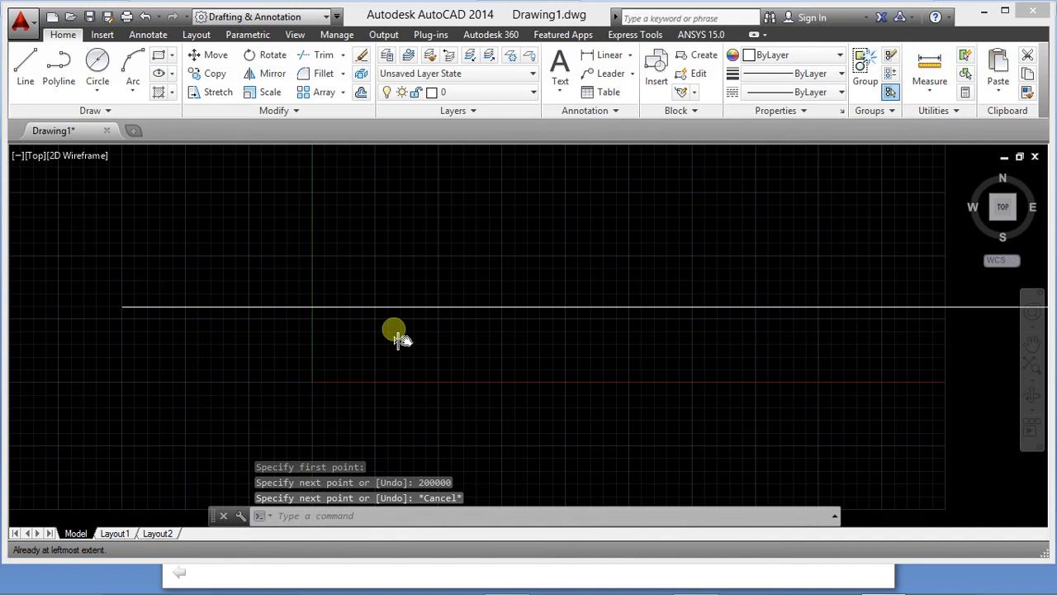
middle_drag(638, 345, 411, 332)
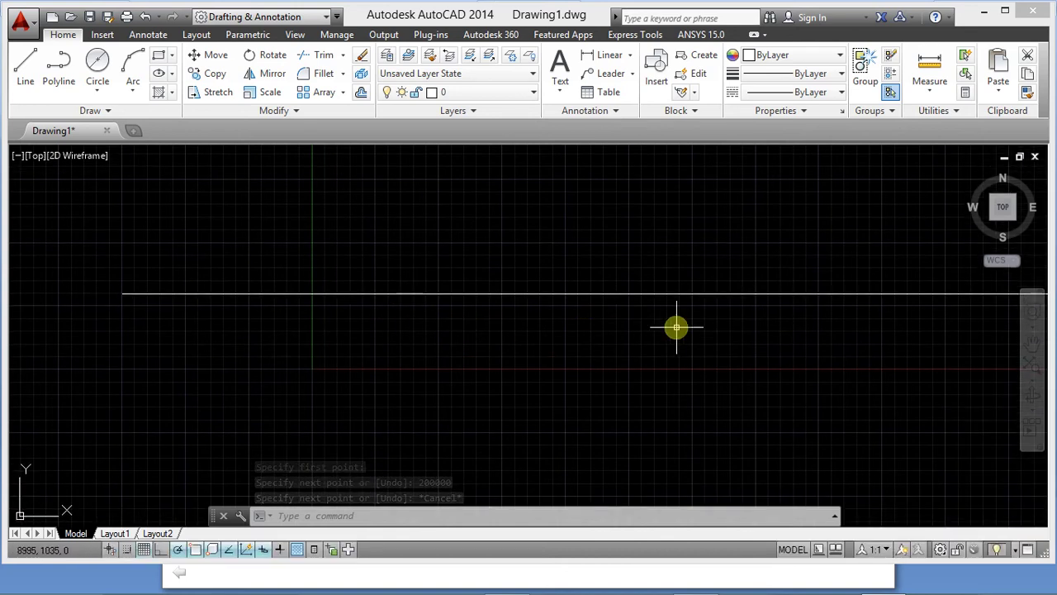
mouse_move(677, 323)
middle_down()
mouse_move(510, 340)
mouse_move(639, 354)
mouse_move(481, 345)
mouse_move(639, 378)
mouse_move(472, 366)
mouse_move(552, 413)
mouse_move(463, 339)
mouse_move(437, 420)
mouse_move(446, 413)
middle_up()
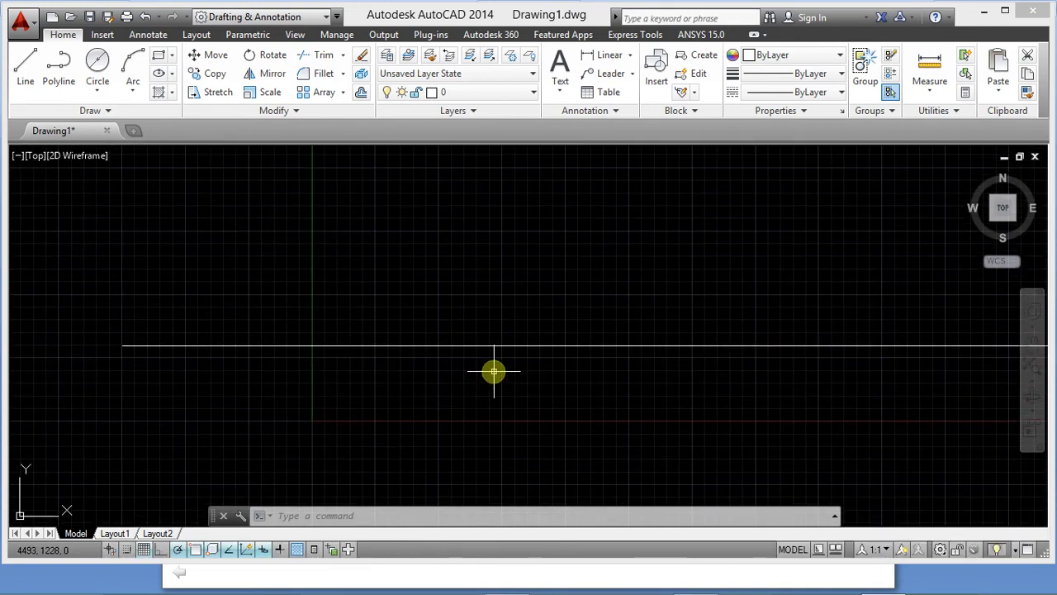
mouse_move(316, 394)
middle_down()
mouse_move(609, 397)
mouse_move(318, 416)
middle_up()
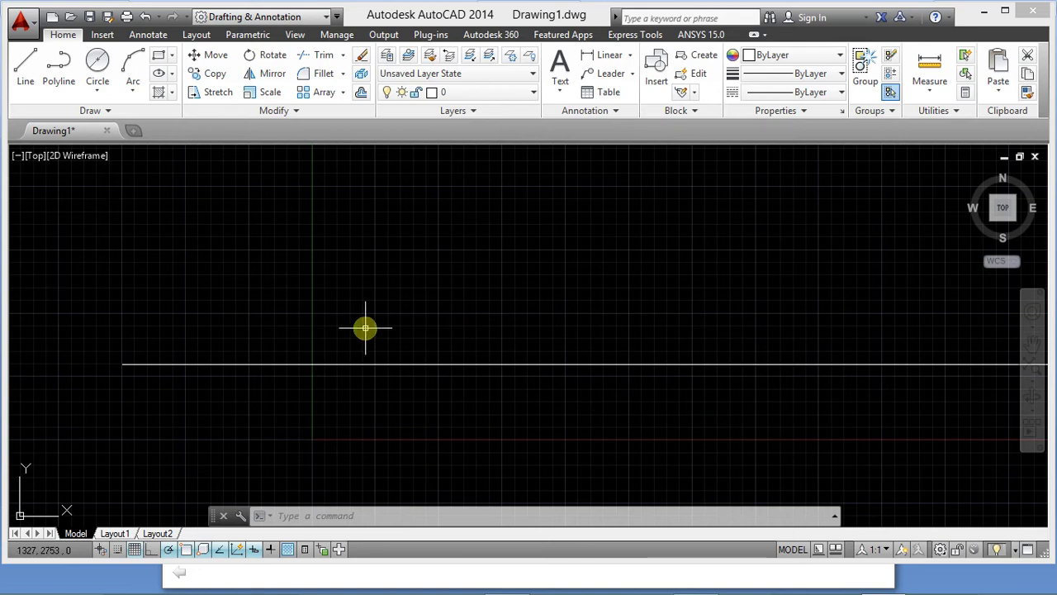
text(zo)
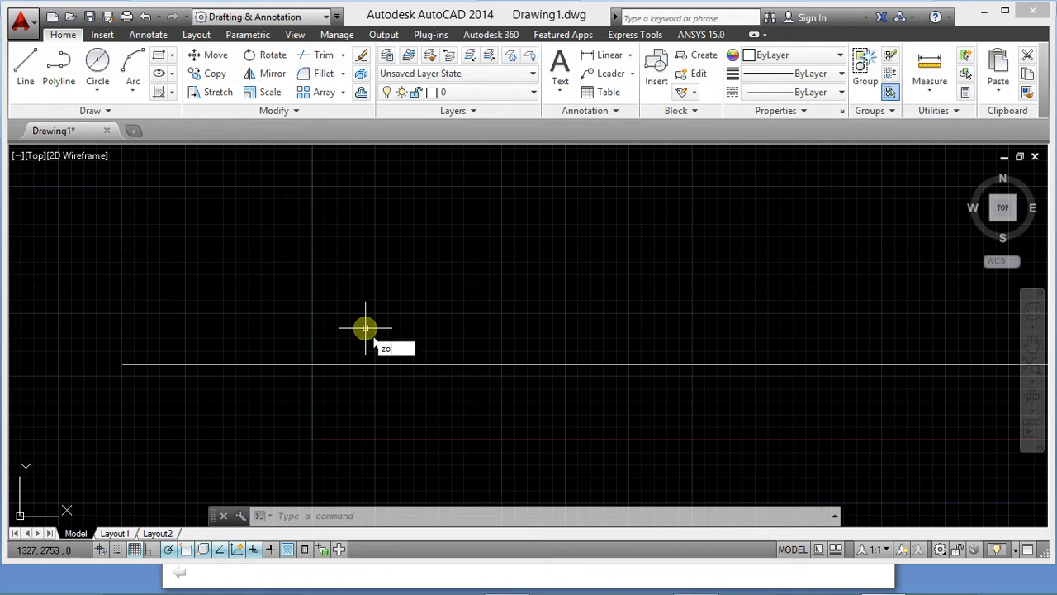
text(n)
key(BackSpace)
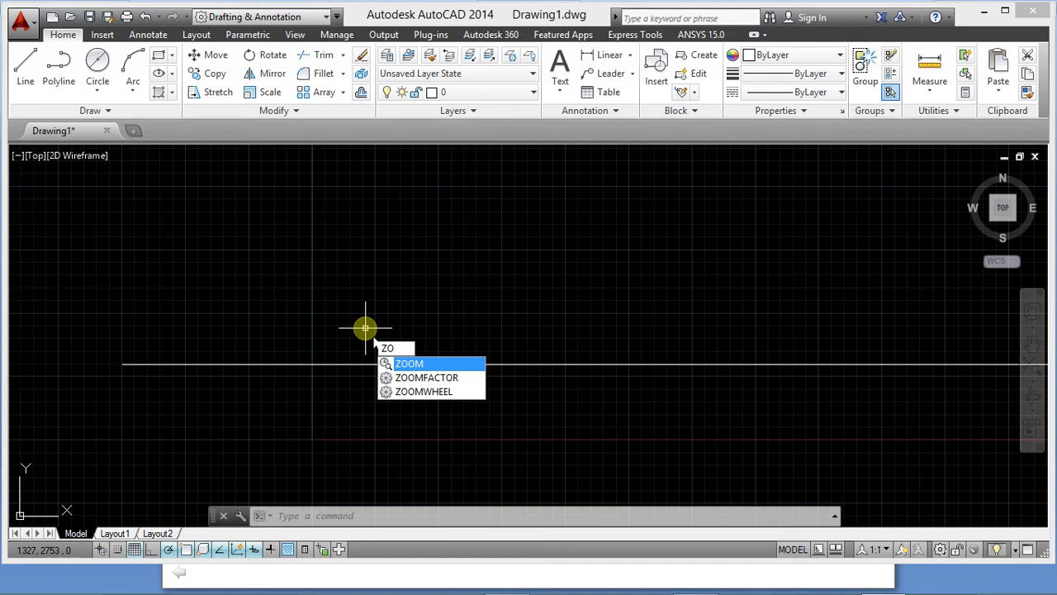
key(BackSpace)
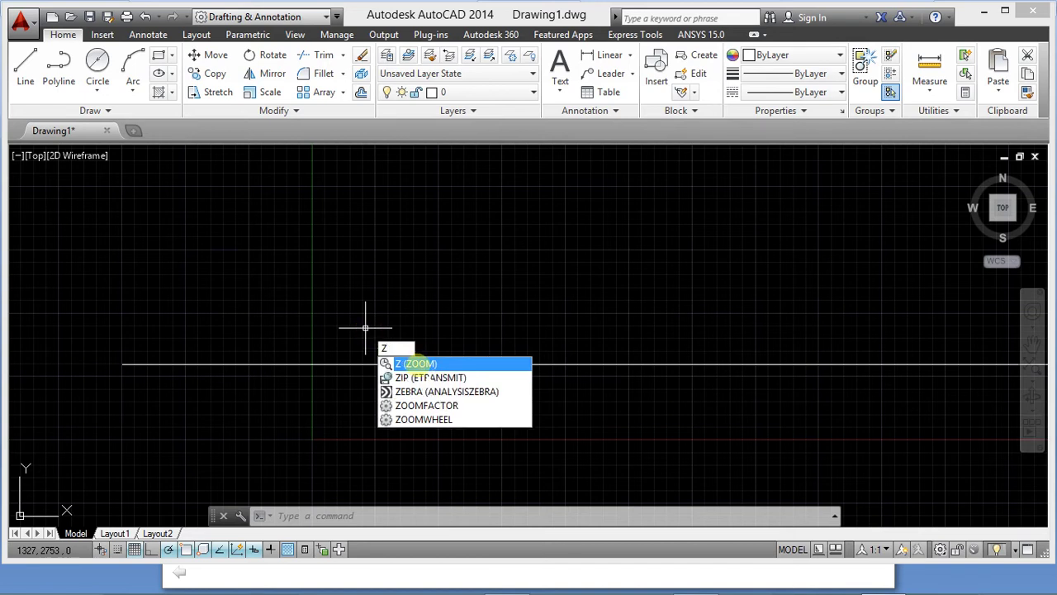
click(416, 364)
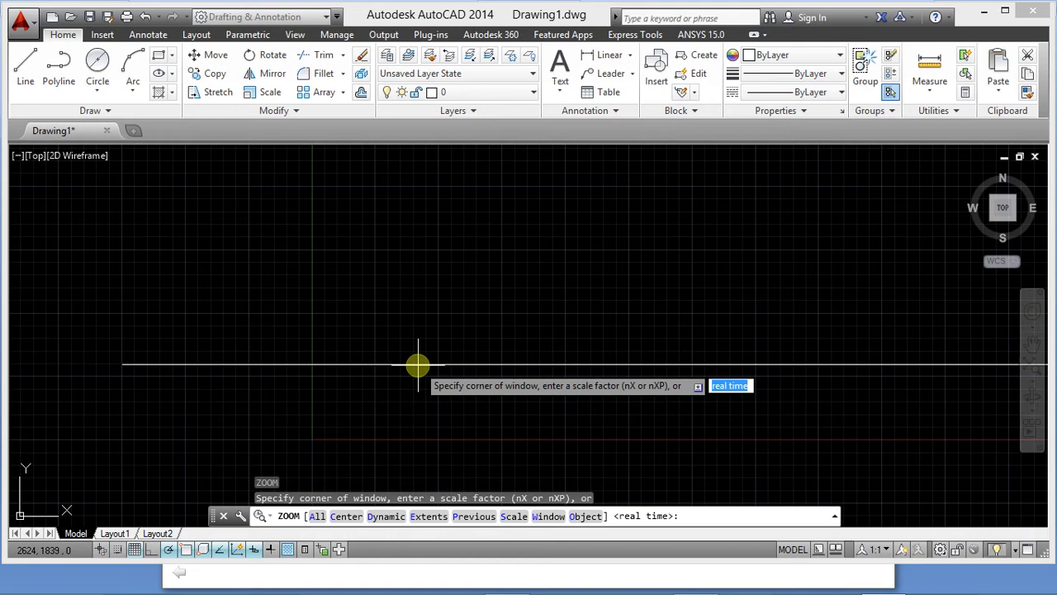
text(a)
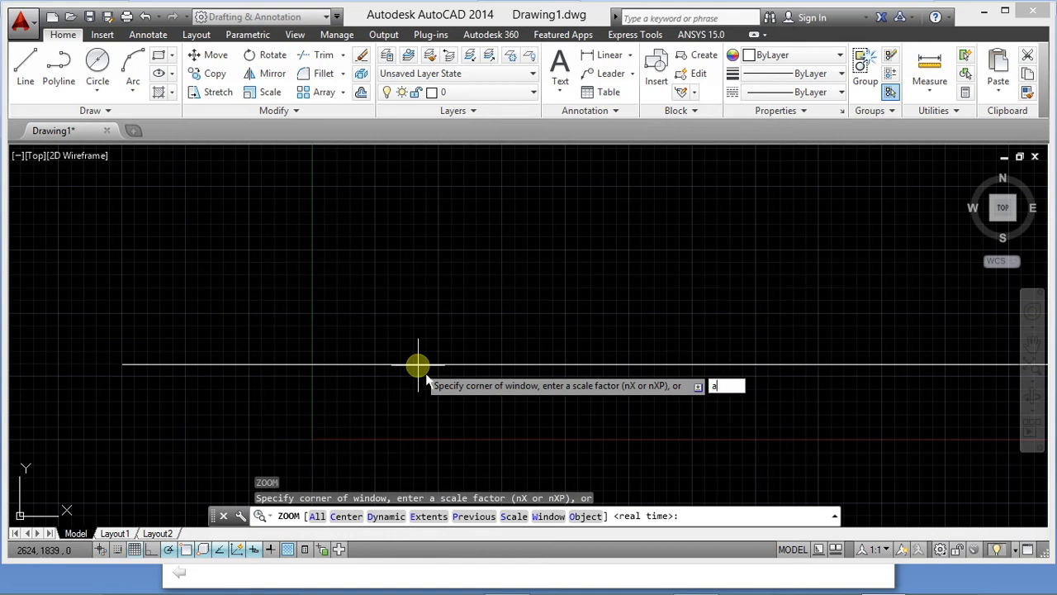
key(Return)
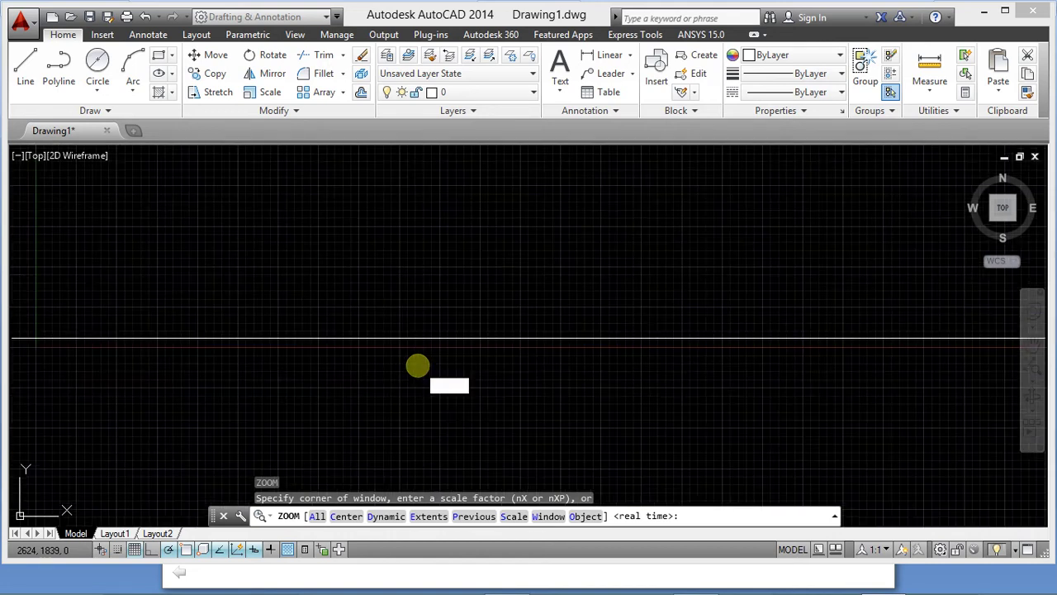
- Examine the full extent of the long horizontal line and the enlarged workspace around it at different zoom levels
click(369, 245)
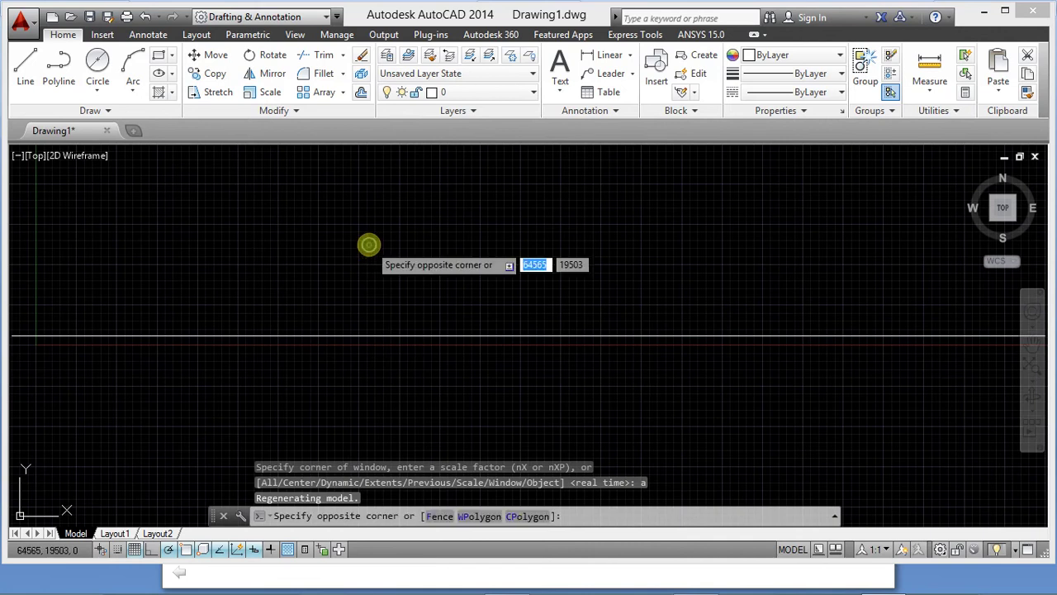
scroll(363, 256, down, 3)
scroll(361, 265, down, 2)
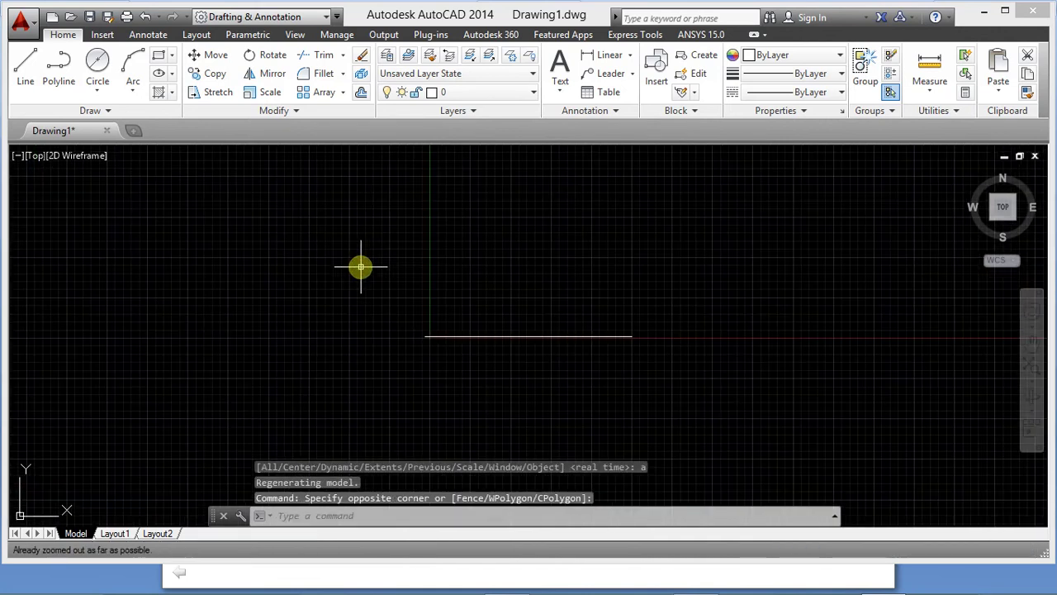
scroll(545, 319, up, 2)
scroll(544, 321, down, 1)
scroll(544, 320, up, 2)
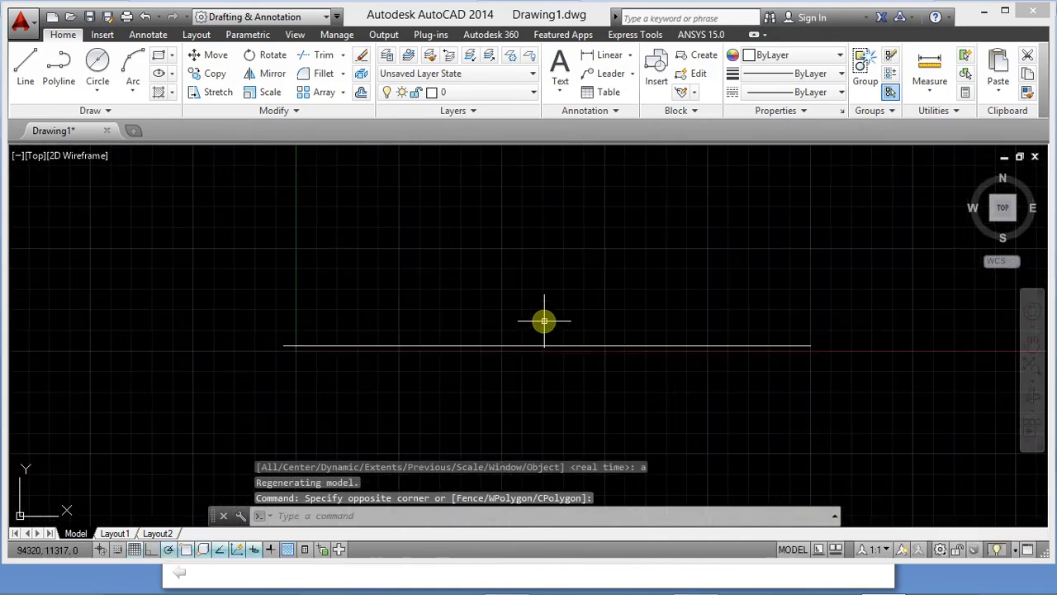
scroll(545, 327, up, 2)
scroll(545, 328, down, 4)
scroll(545, 327, up, 2)
scroll(545, 328, down, 1)
scroll(545, 327, up, 2)
scroll(545, 328, down, 2)
scroll(545, 327, up, 2)
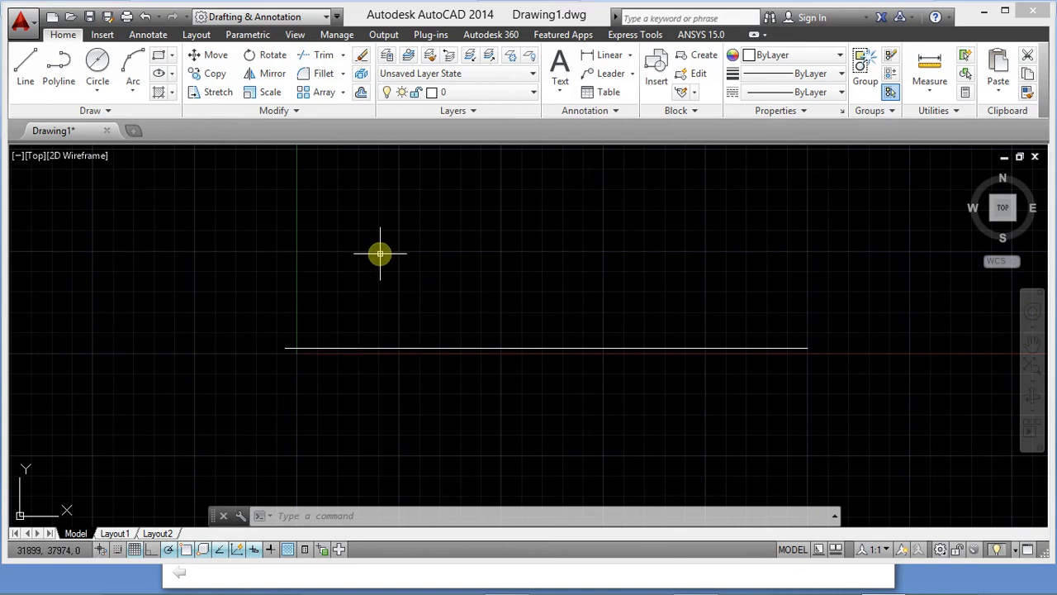
- Run the ZOOM command again with the All option and check how far the view can be zoomed around the line
text(z)
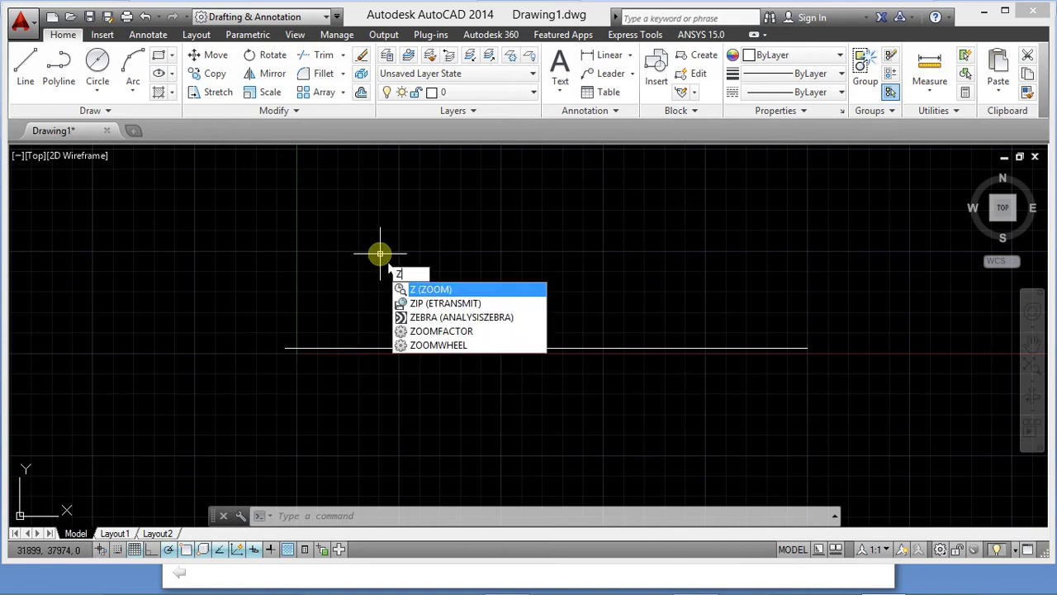
key(Return)
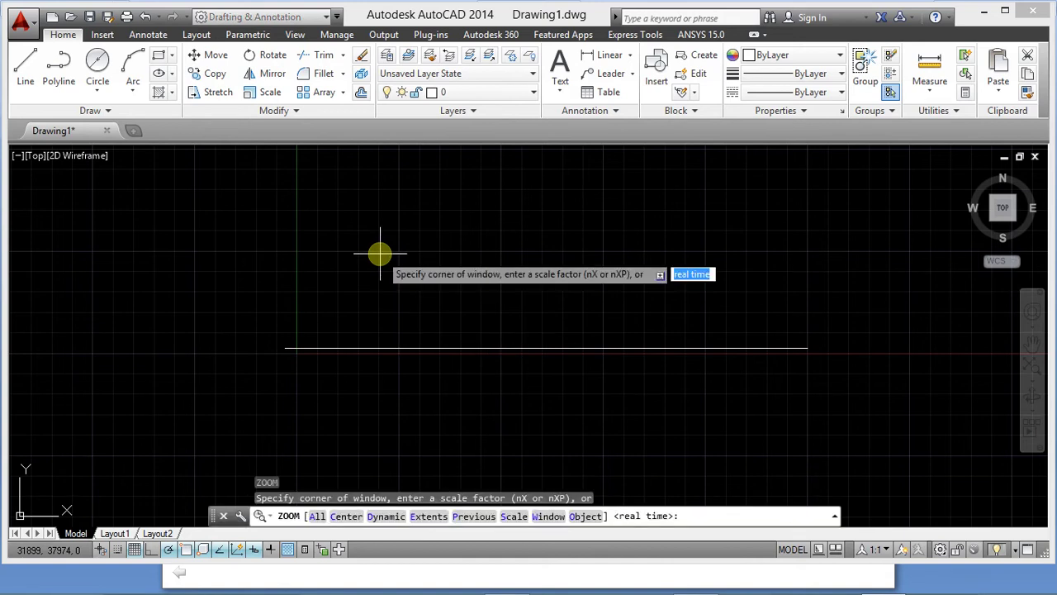
text(a)
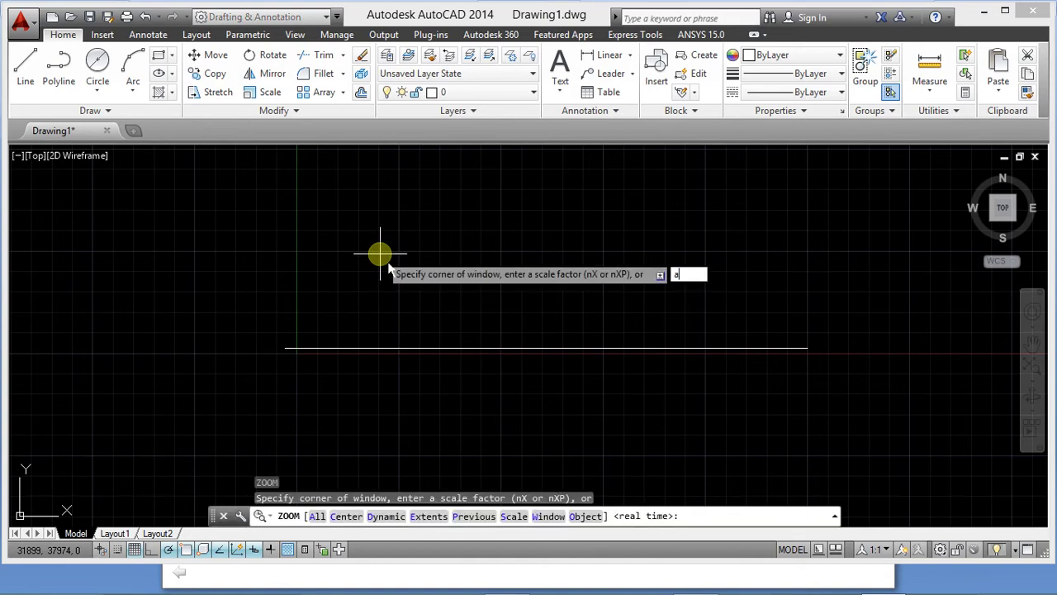
key(Return)
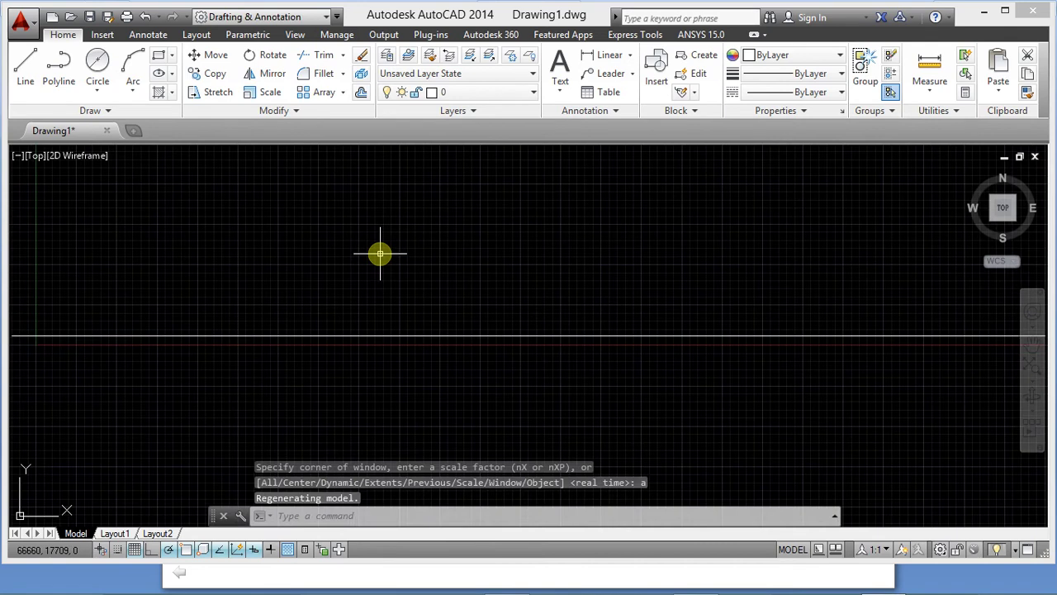
scroll(371, 289, down, 3)
scroll(372, 295, up, 4)
scroll(371, 297, down, 4)
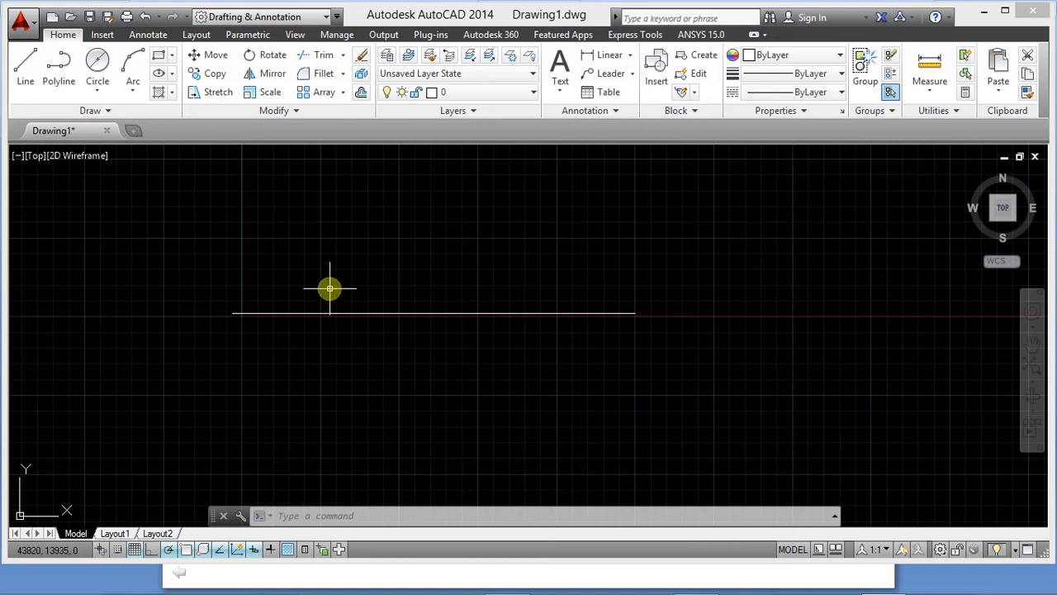
scroll(329, 288, up, 2)
scroll(328, 288, down, 2)
middle_drag(373, 274, 389, 323)
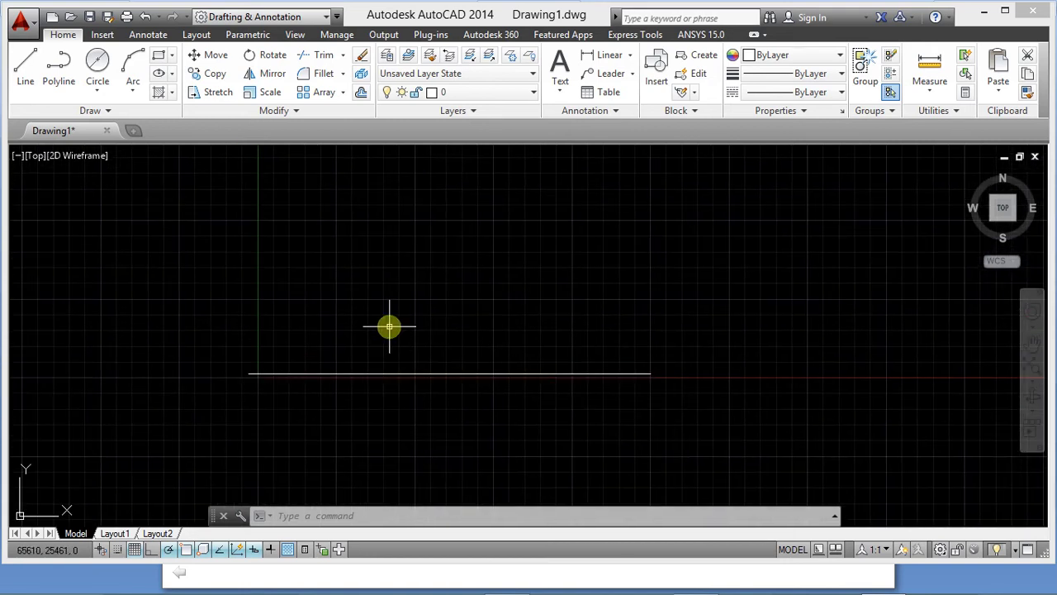
click(307, 291)
click(305, 289)
click(207, 226)
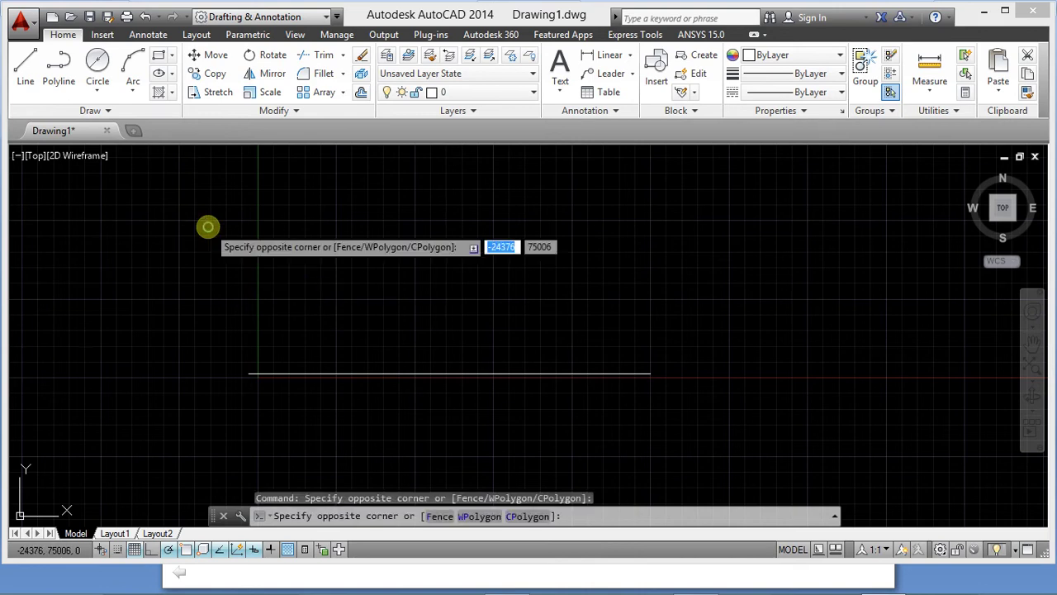
click(203, 273)
click(744, 424)
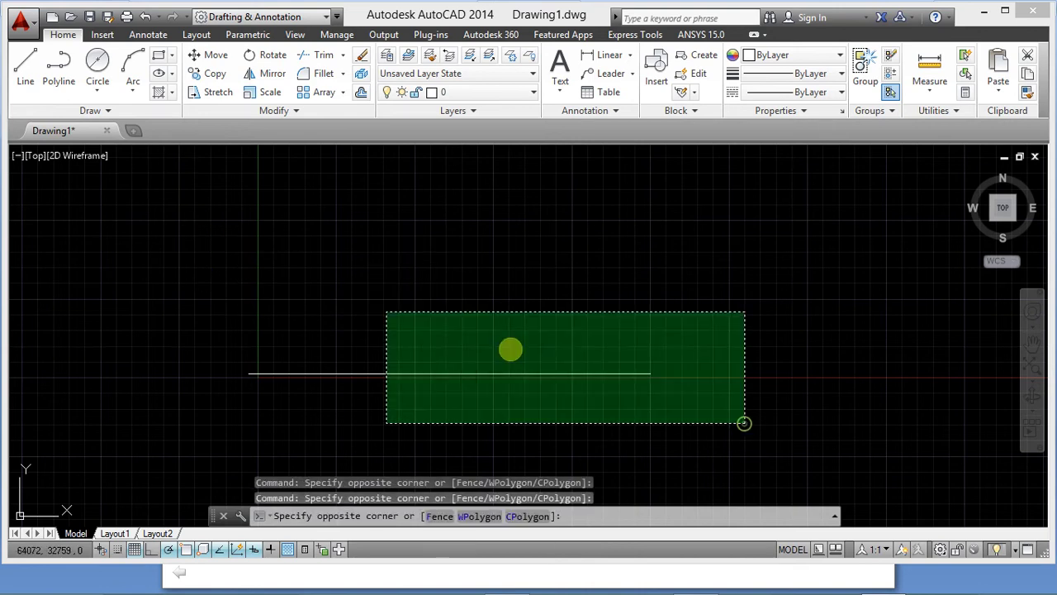
click(225, 269)
click(418, 281)
click(441, 281)
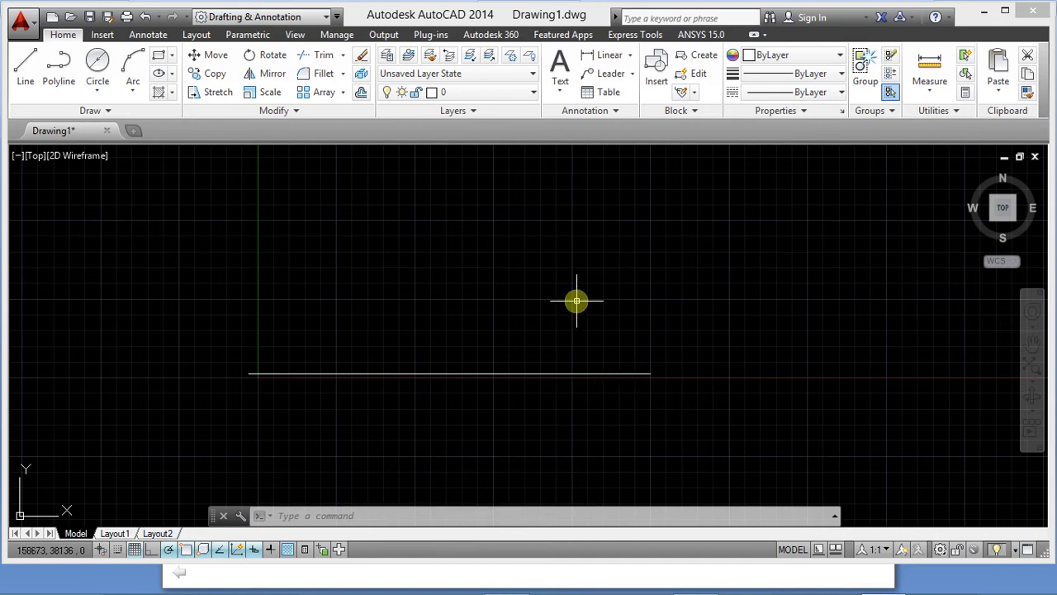
- Restore the previous view of the drawing using the Zoom command's Previous option
text(z)
key(Return)
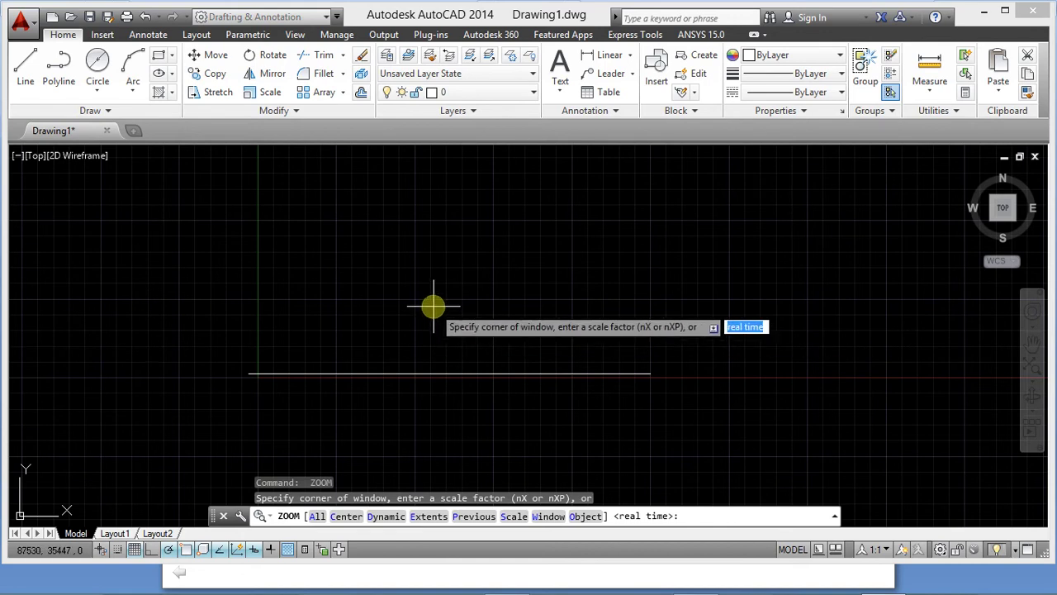
click(474, 515)
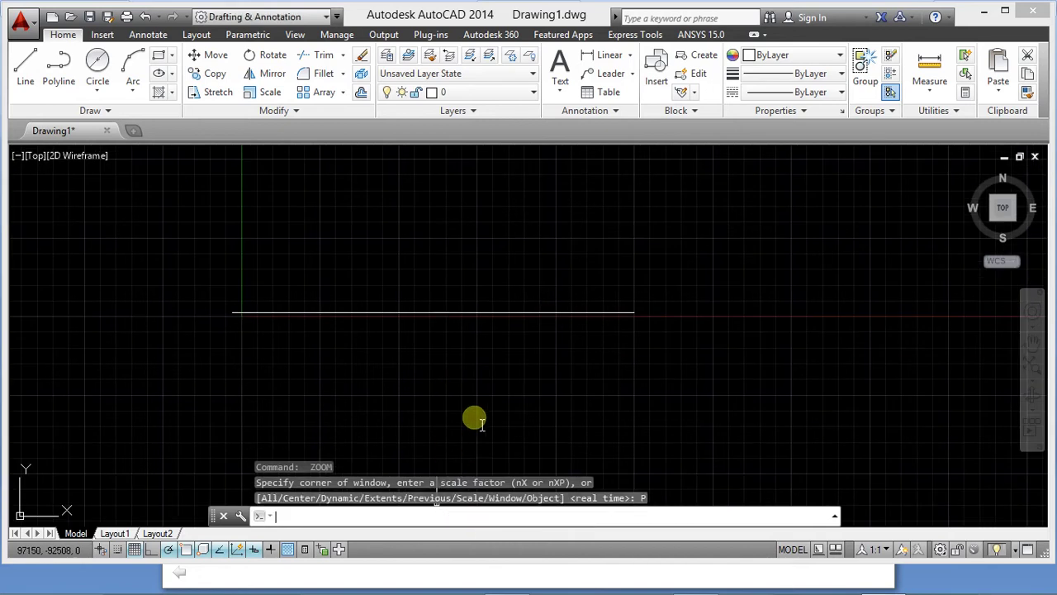
- Draw two connected line segments forming an inverted V beyond the right end of the horizontal line
click(25, 65)
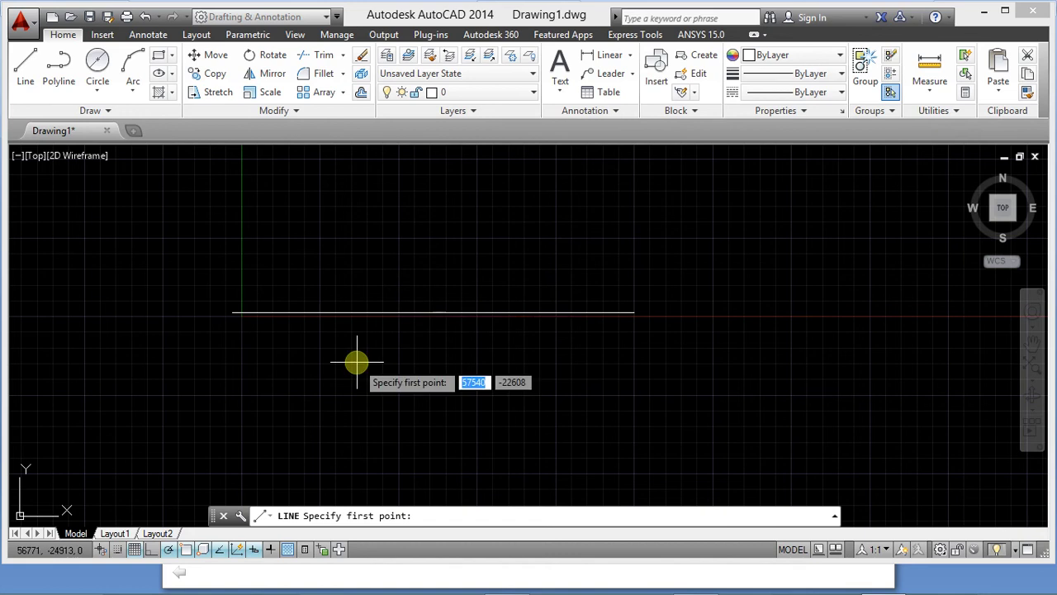
click(663, 371)
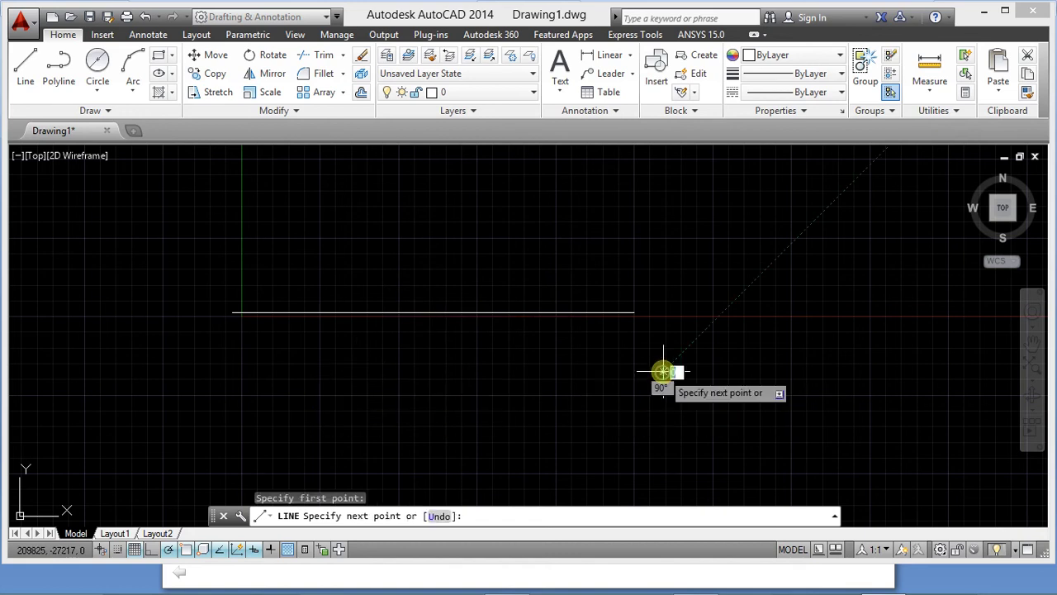
click(739, 247)
click(740, 246)
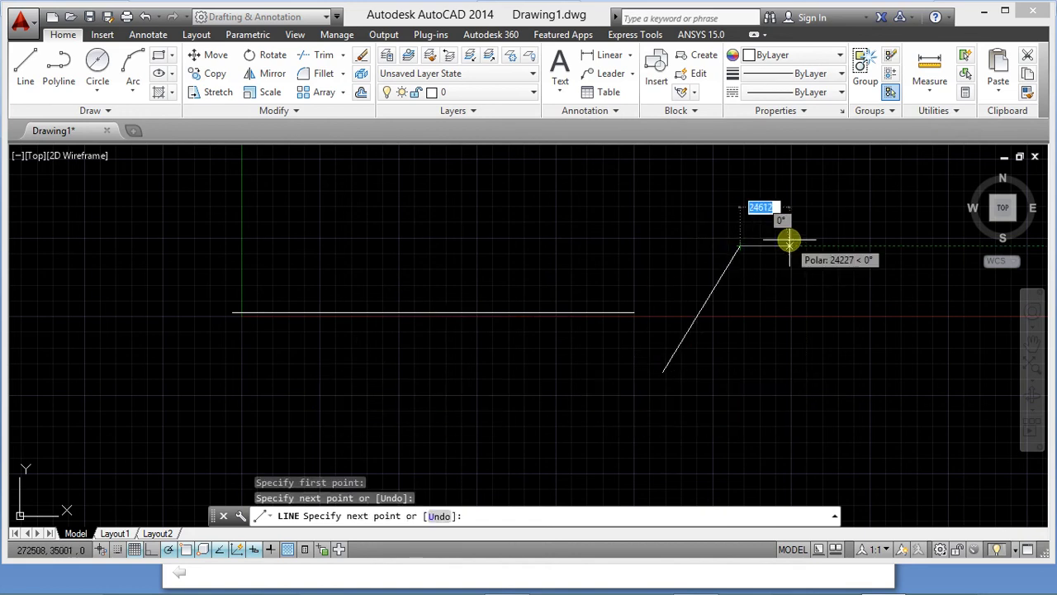
click(778, 298)
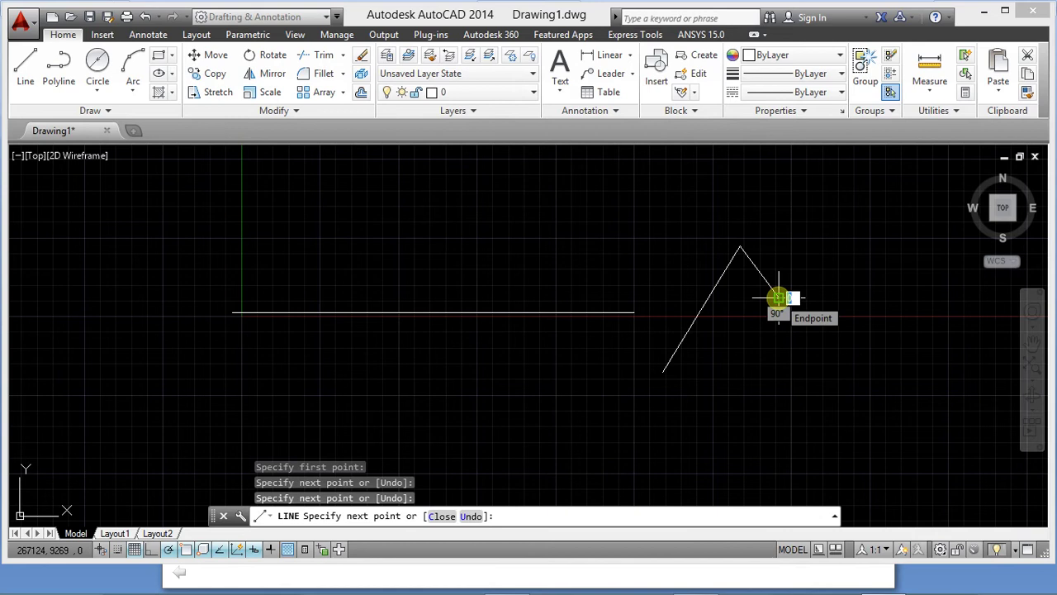
key(Escape)
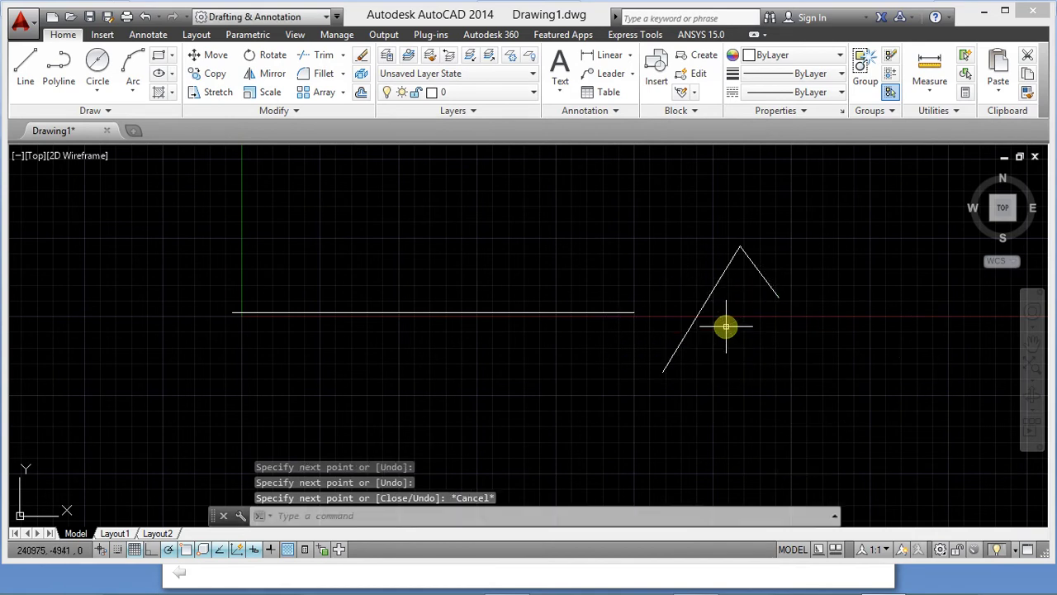
- Repeat the Line command, place zero-length segments at a single point above the middle of the horizontal line, and end the command
key(Return)
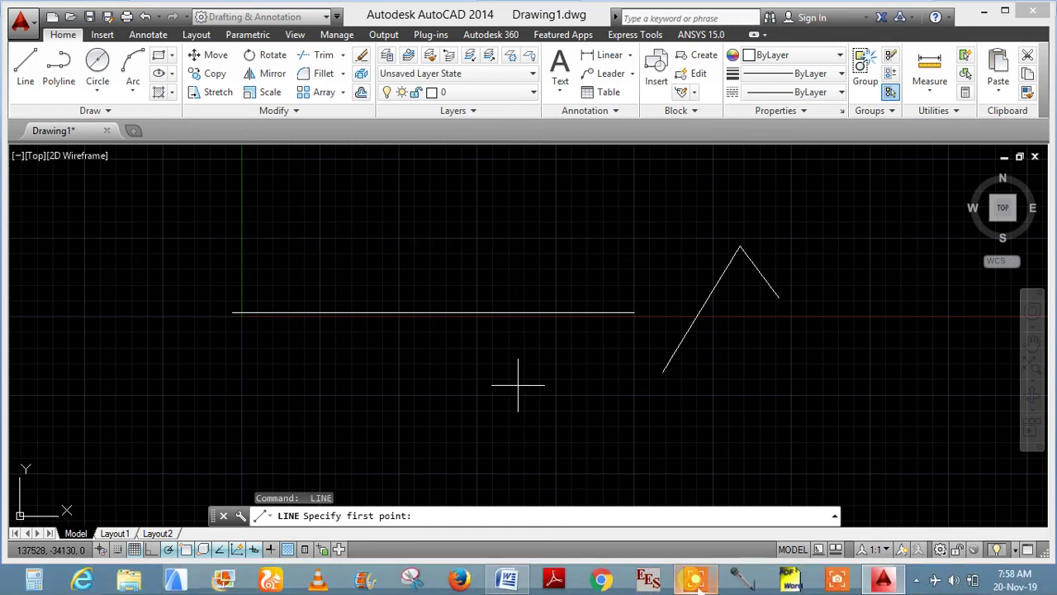
click(463, 242)
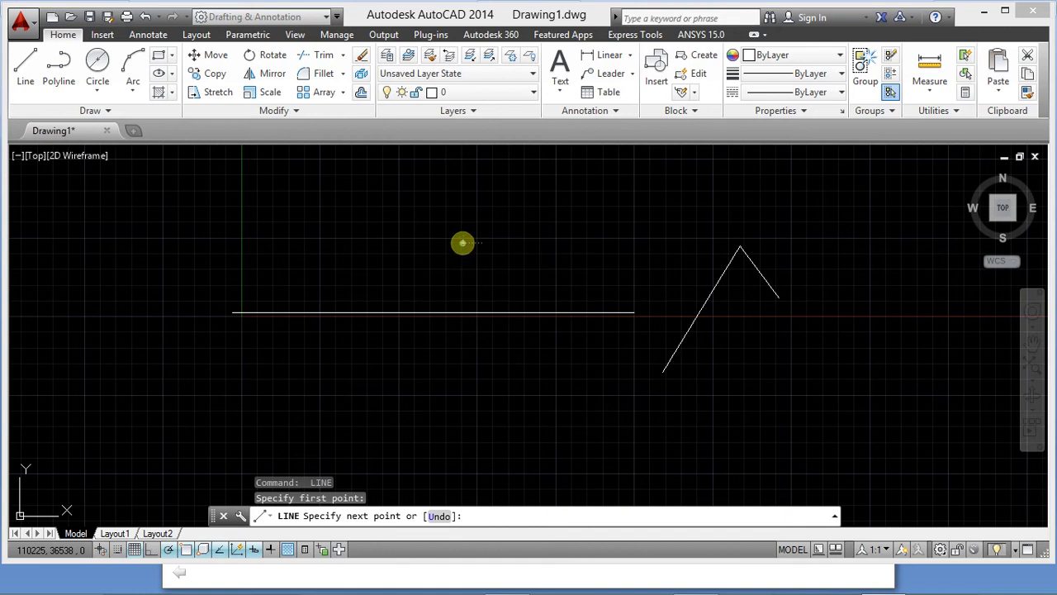
click(462, 243)
click(462, 243)
key(Escape)
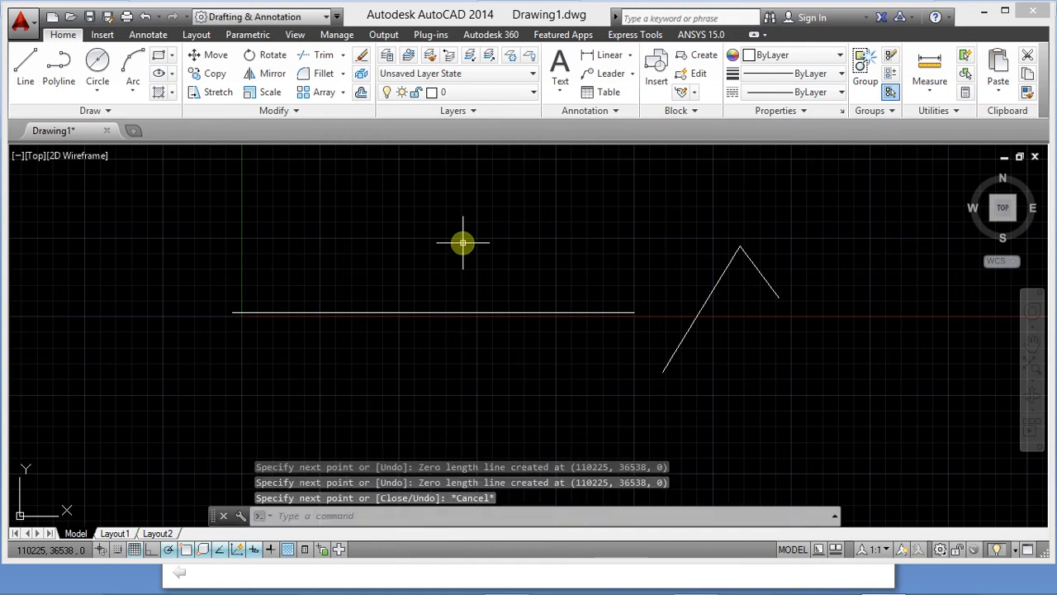
click(459, 270)
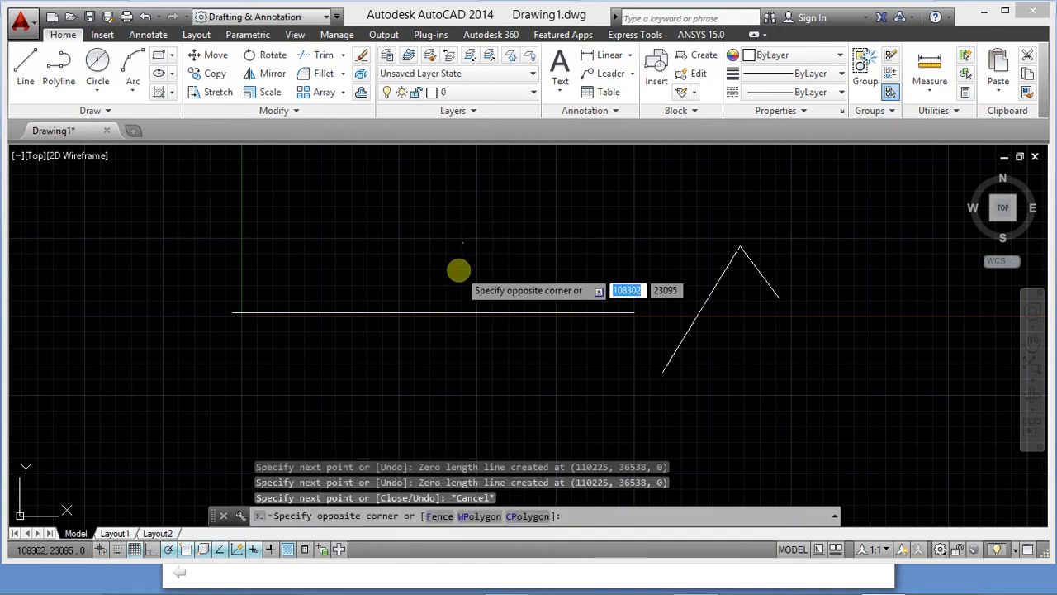
click(458, 270)
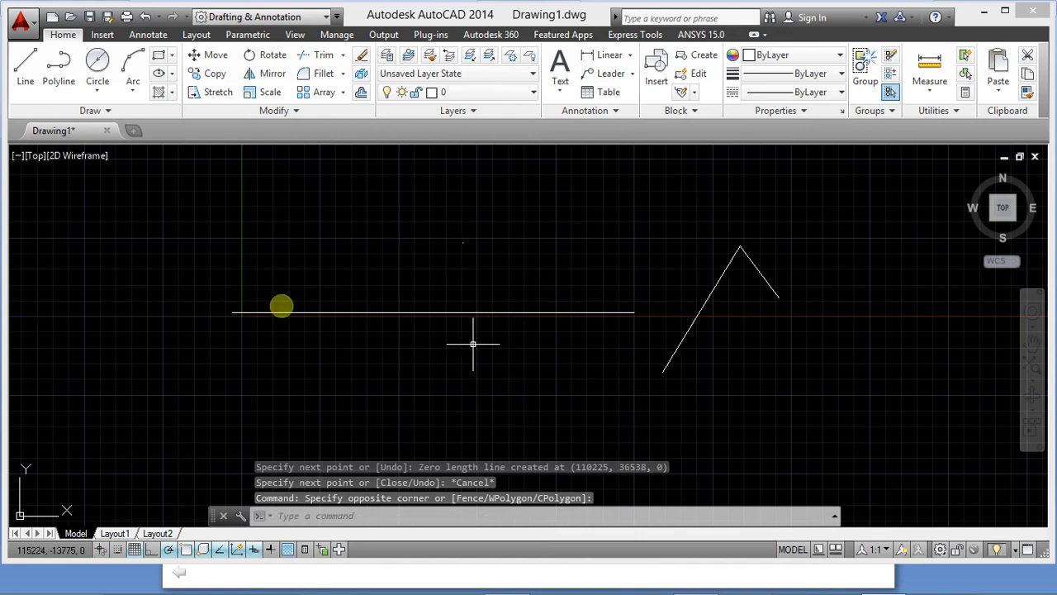
- Select the horizontal line and the two angled segments together and delete them
click(115, 250)
click(766, 293)
click(859, 373)
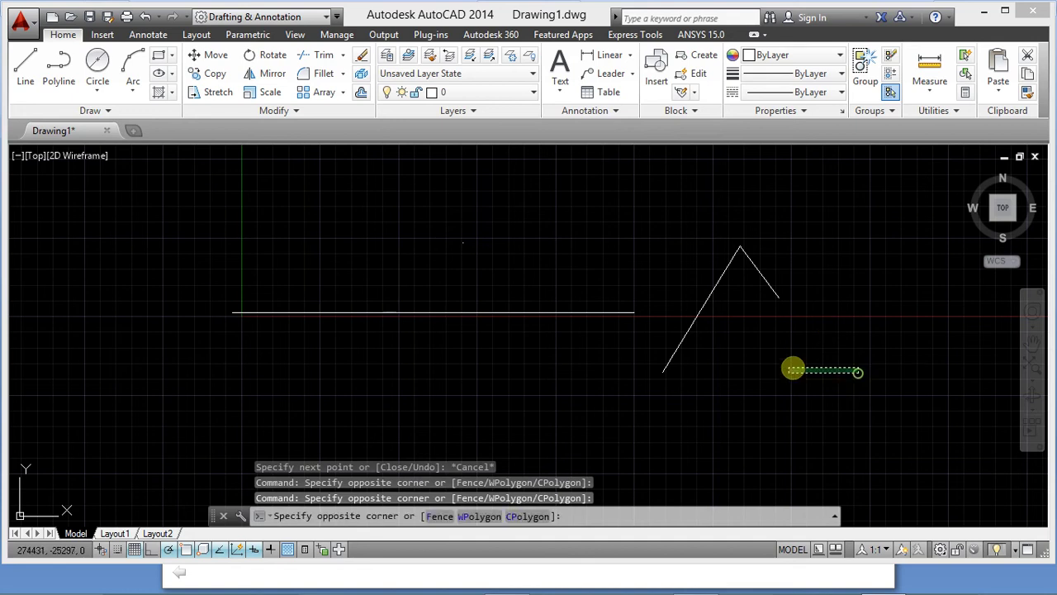
click(589, 293)
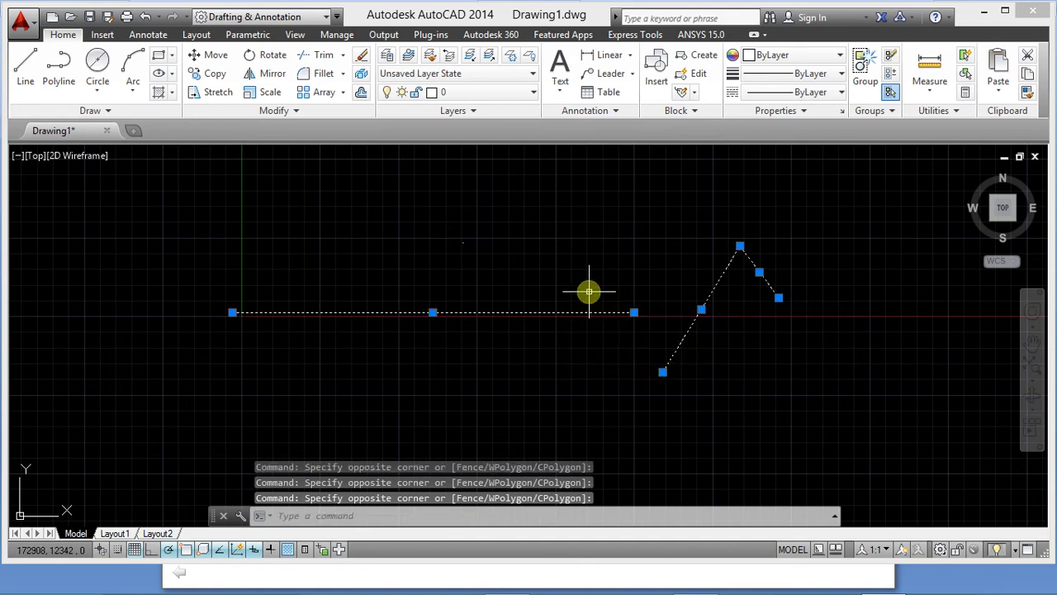
key(Delete)
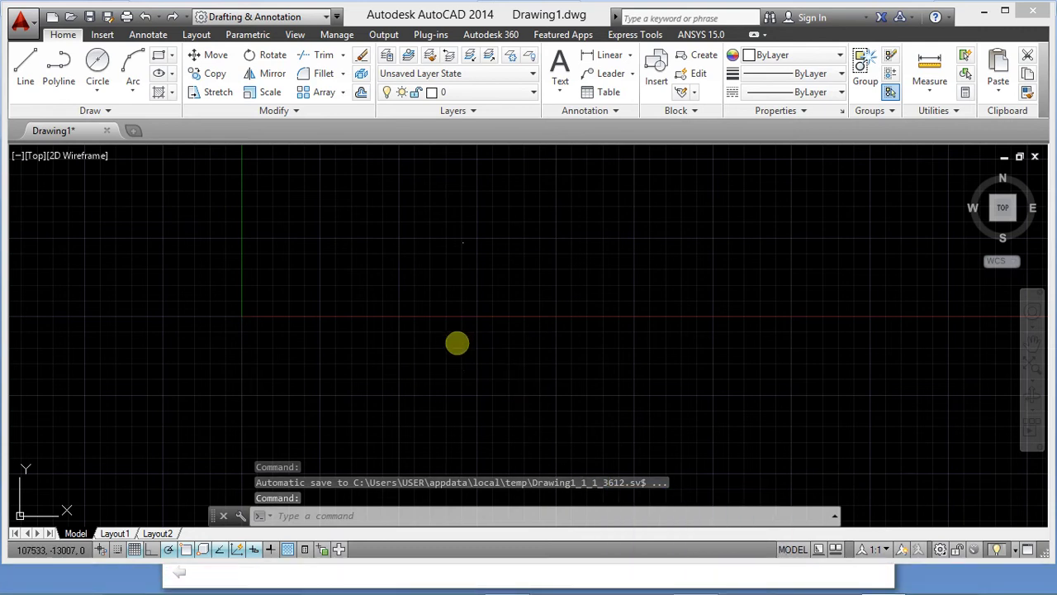
- Switch to the tutorial outline document to review its topic list, and return to the AutoCAD drawing
key(alt+Tab)
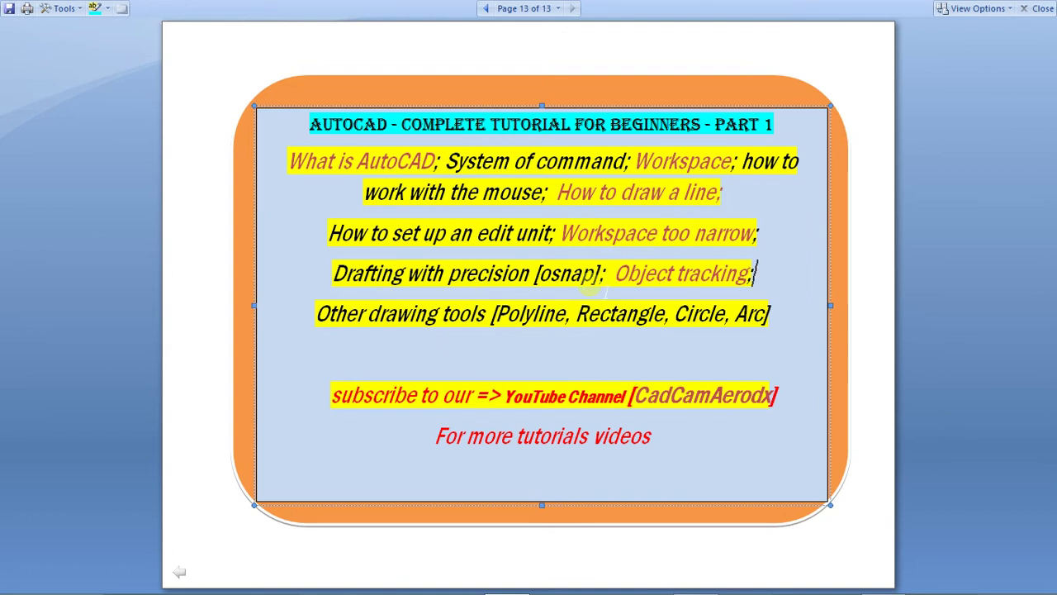
key(alt+Tab)
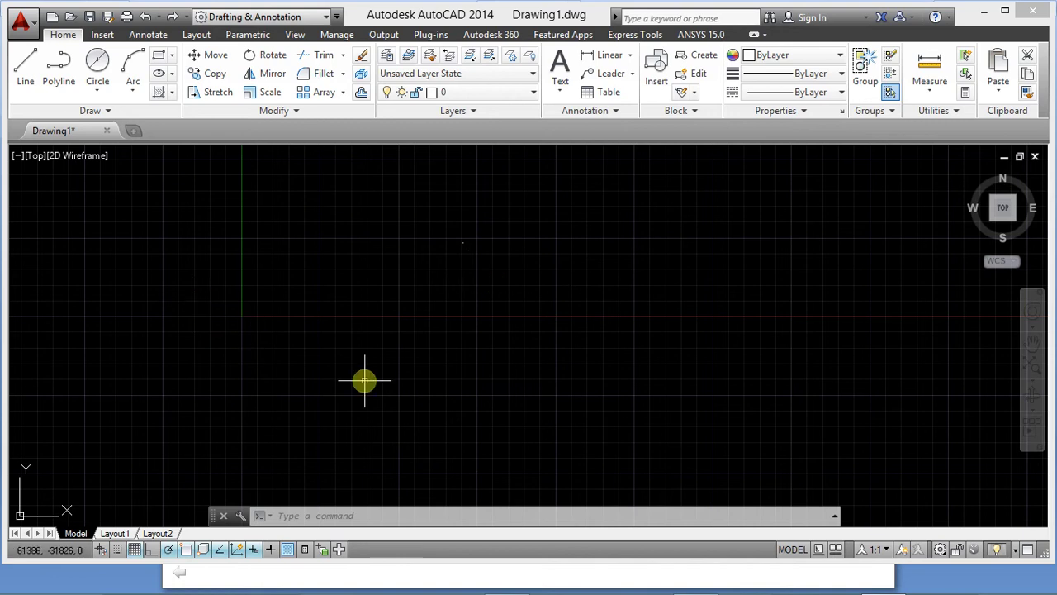
- Draw a single horizontal line just below the X axis, starting to the right of the origin, and end the Line command
scroll(364, 380, up, 2)
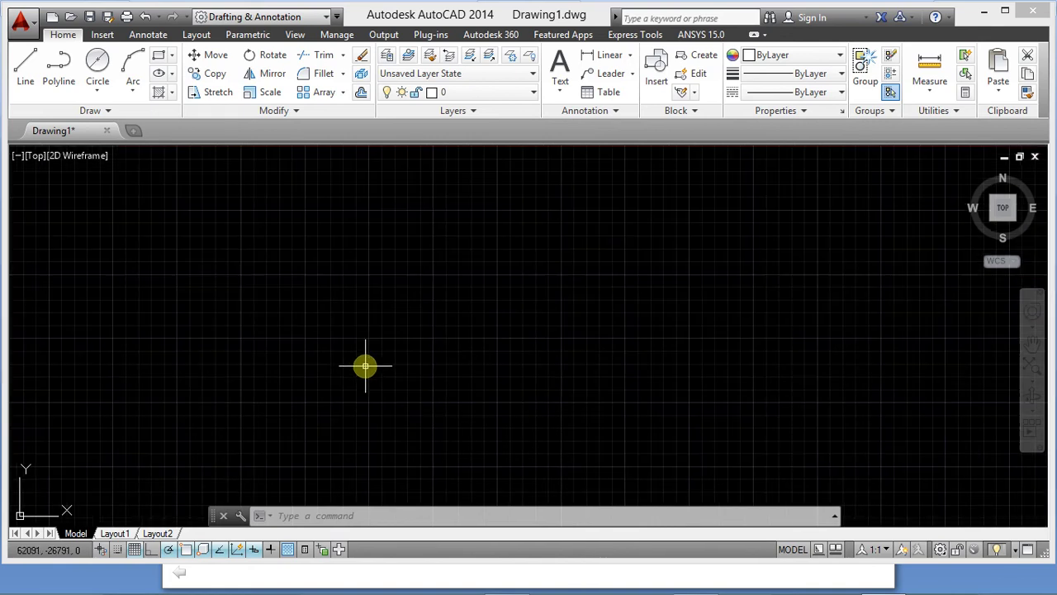
scroll(364, 366, down, 2)
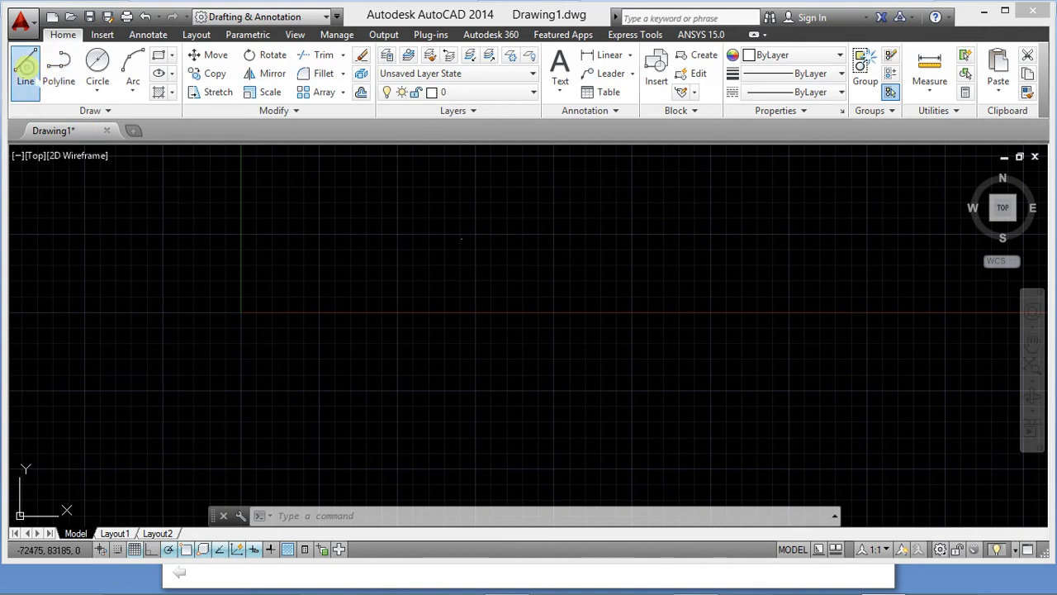
click(26, 68)
click(299, 322)
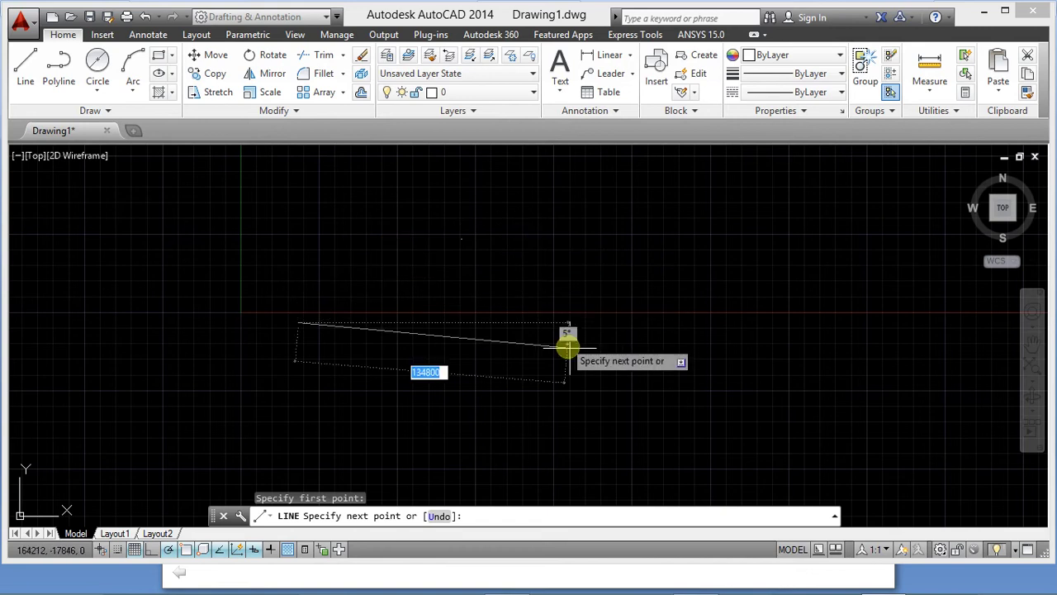
click(608, 321)
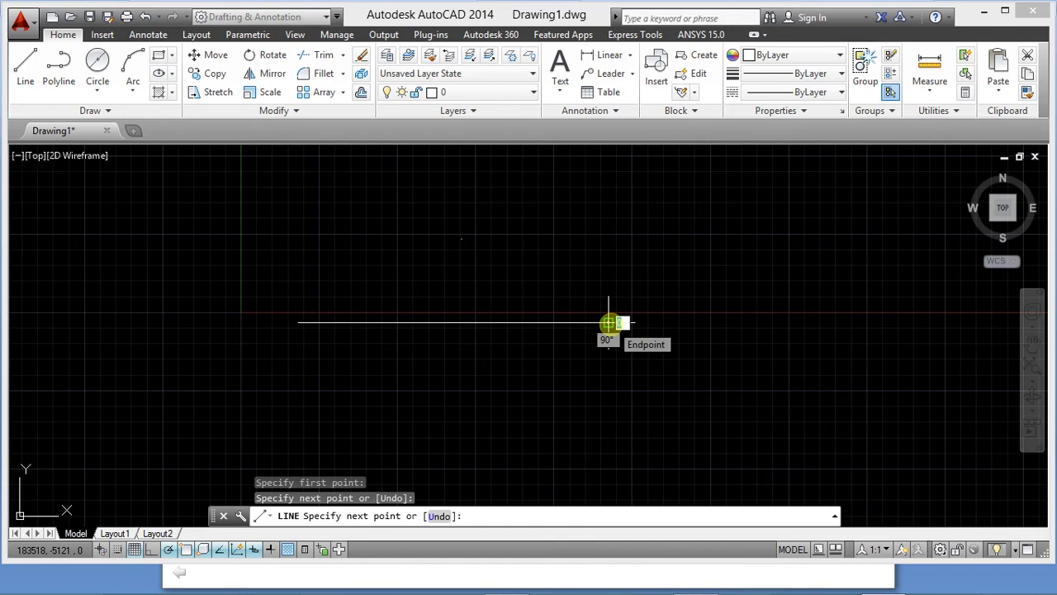
key(Escape)
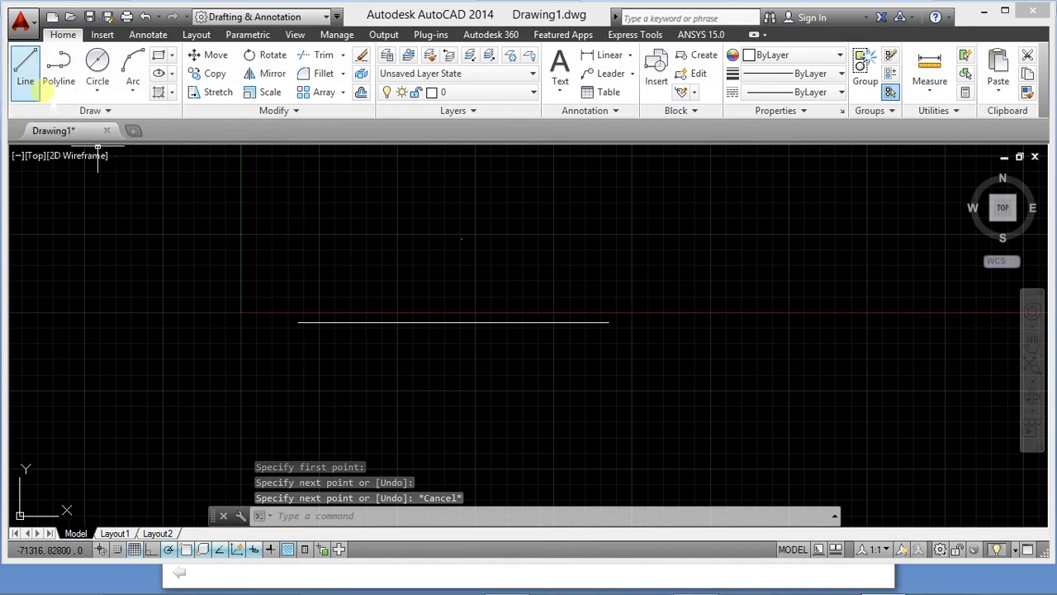
key(Return)
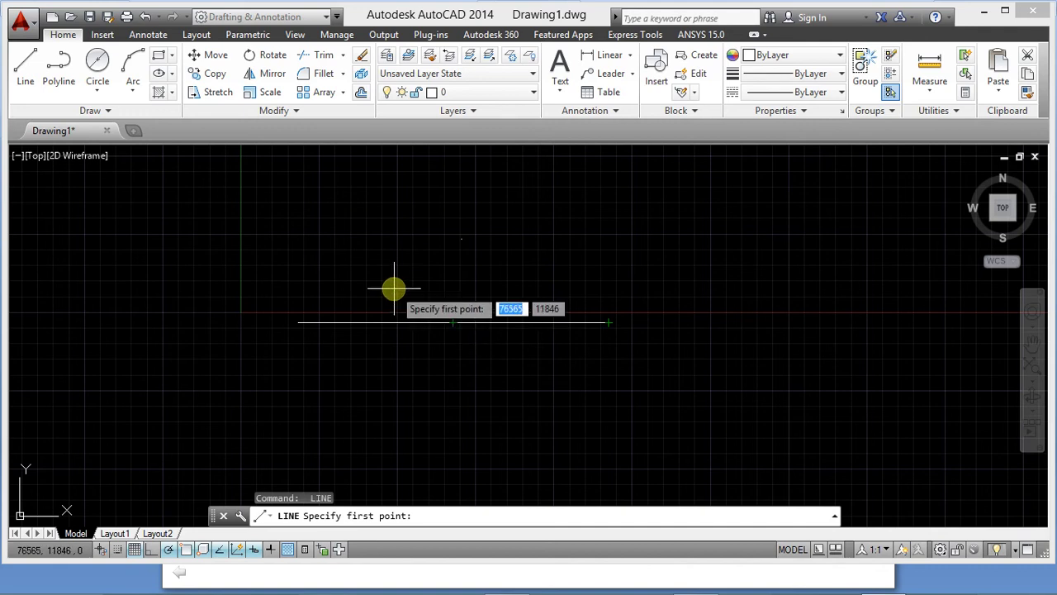
key(Escape)
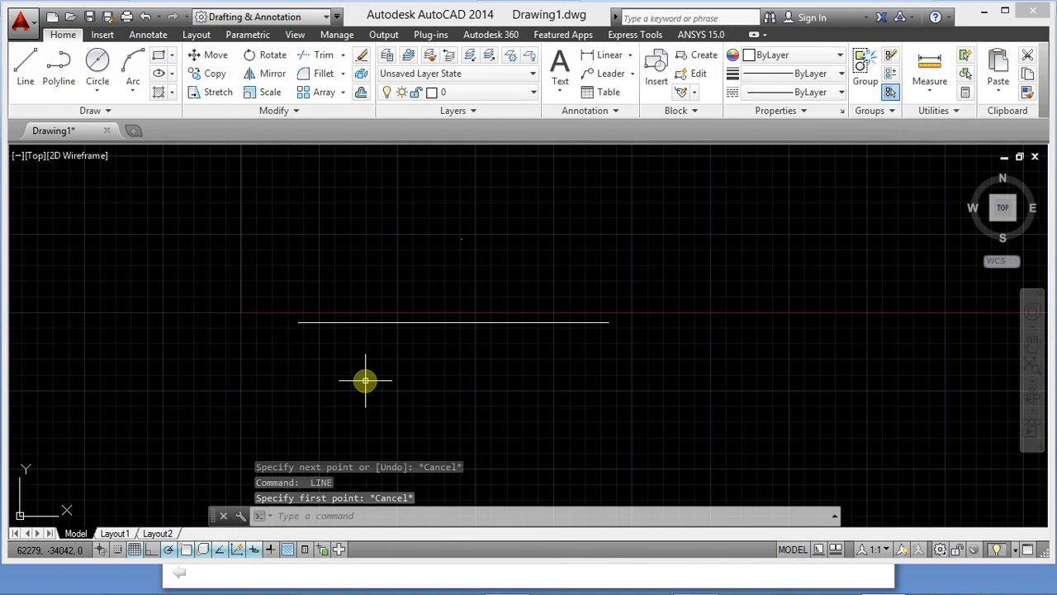
- Open the object snap settings by running the OSNAP command
text(o)
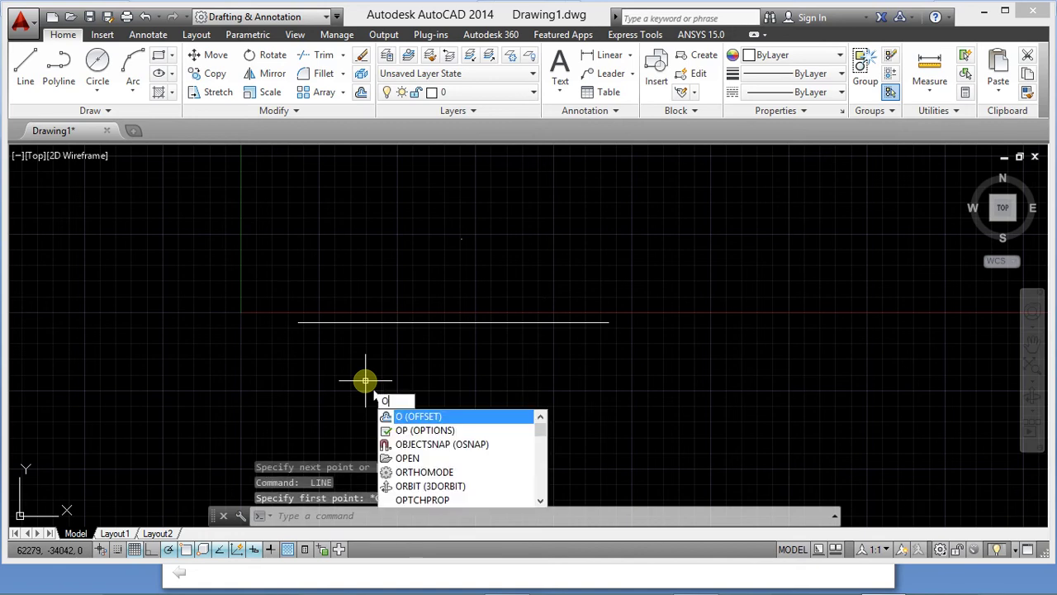
text(sn)
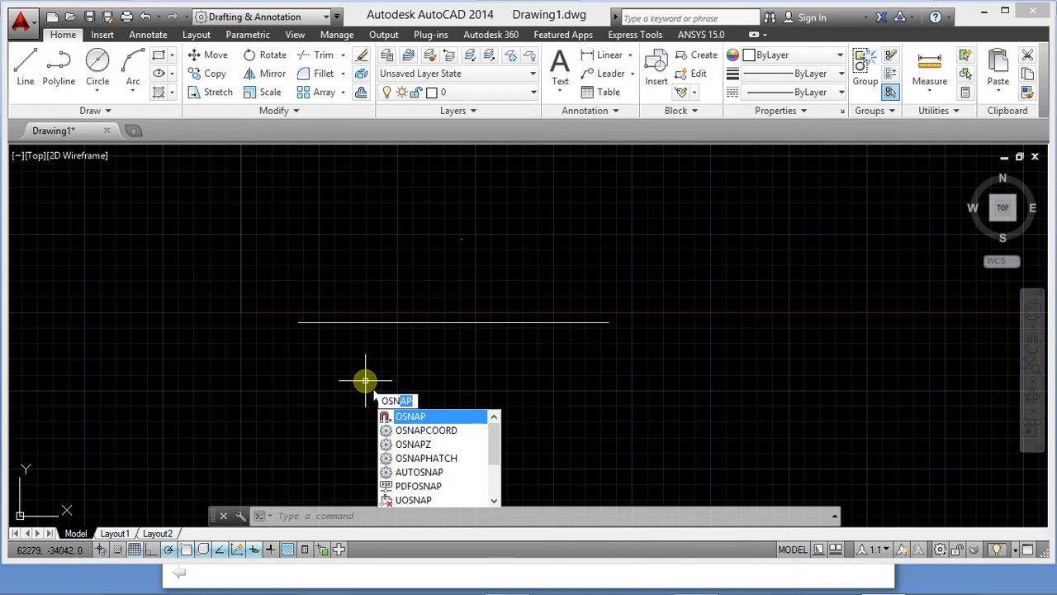
key(BackSpace)
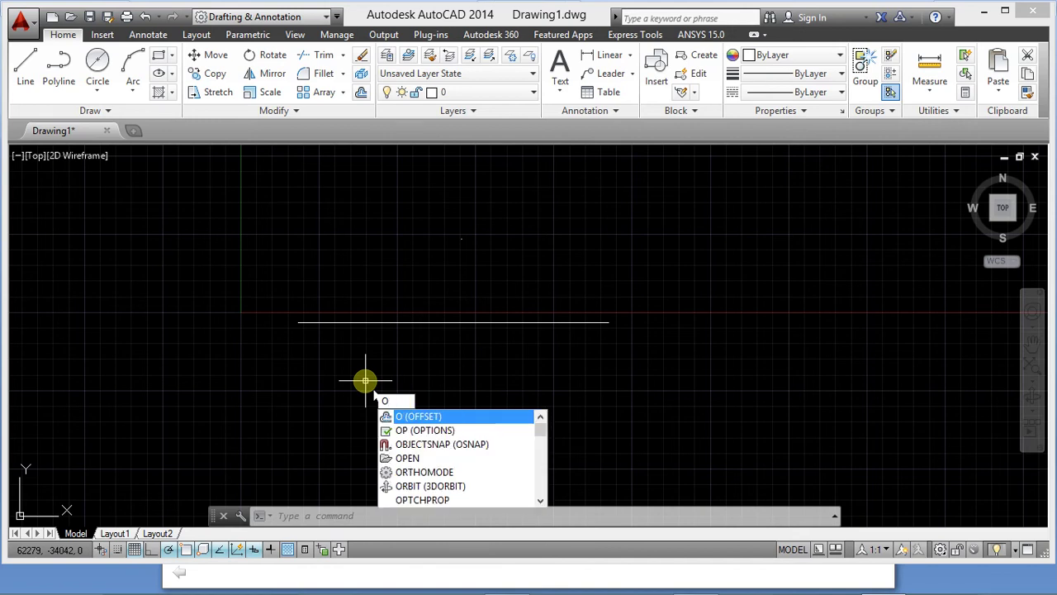
key(BackSpace)
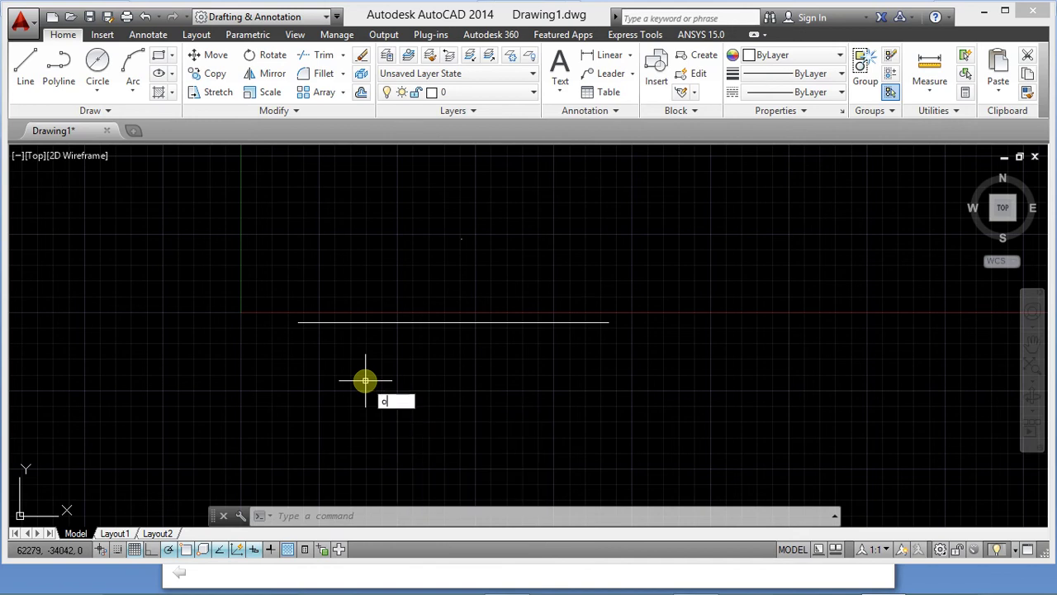
text(osnap)
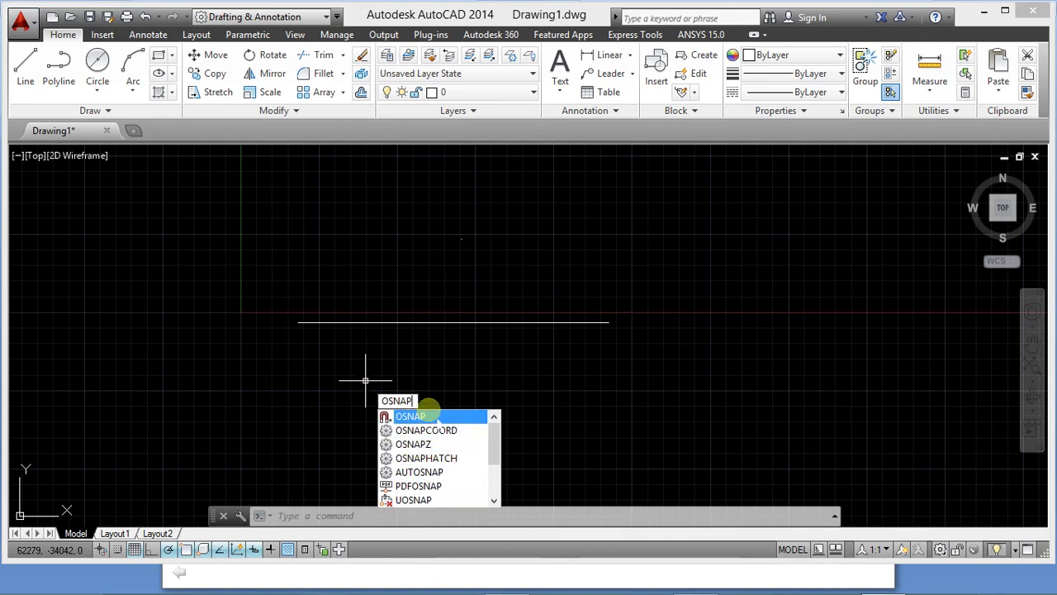
click(429, 412)
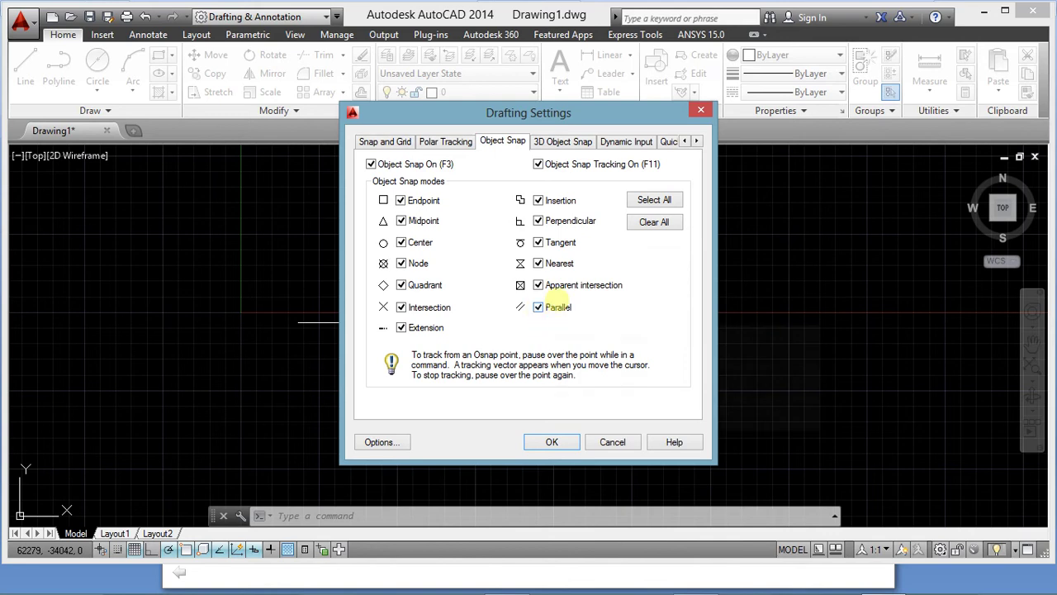
- Try selecting and clearing all object snap modes, and enable only Endpoint, Midpoint, Center and Intersection
click(645, 200)
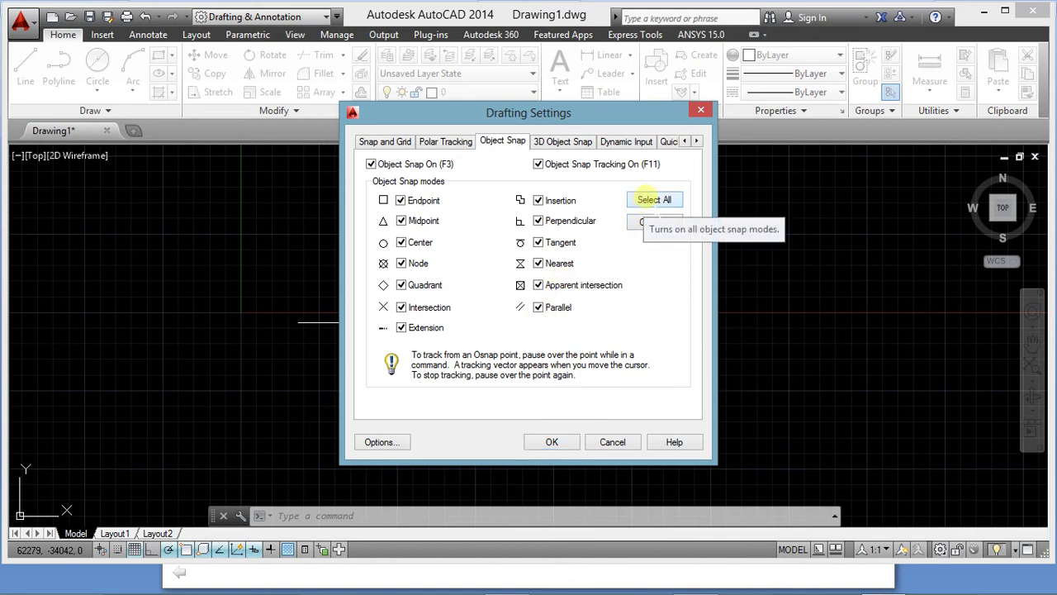
click(650, 219)
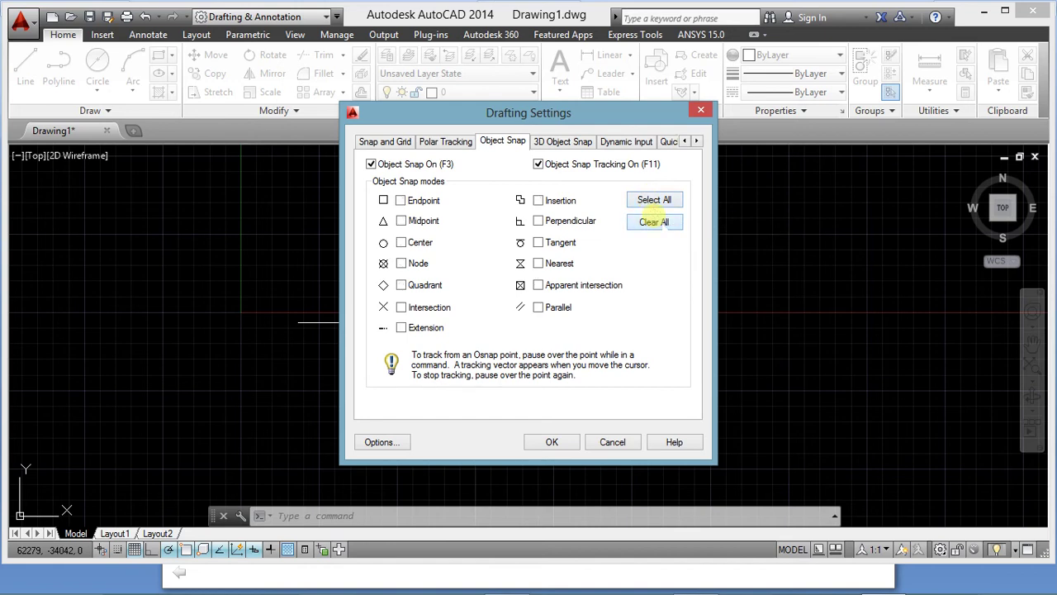
click(648, 201)
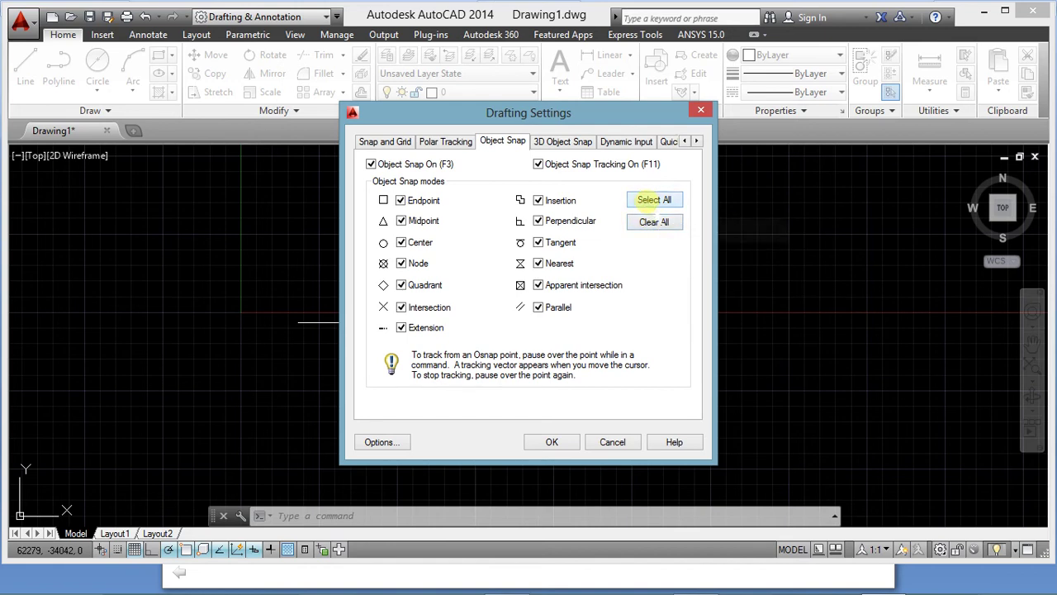
click(643, 221)
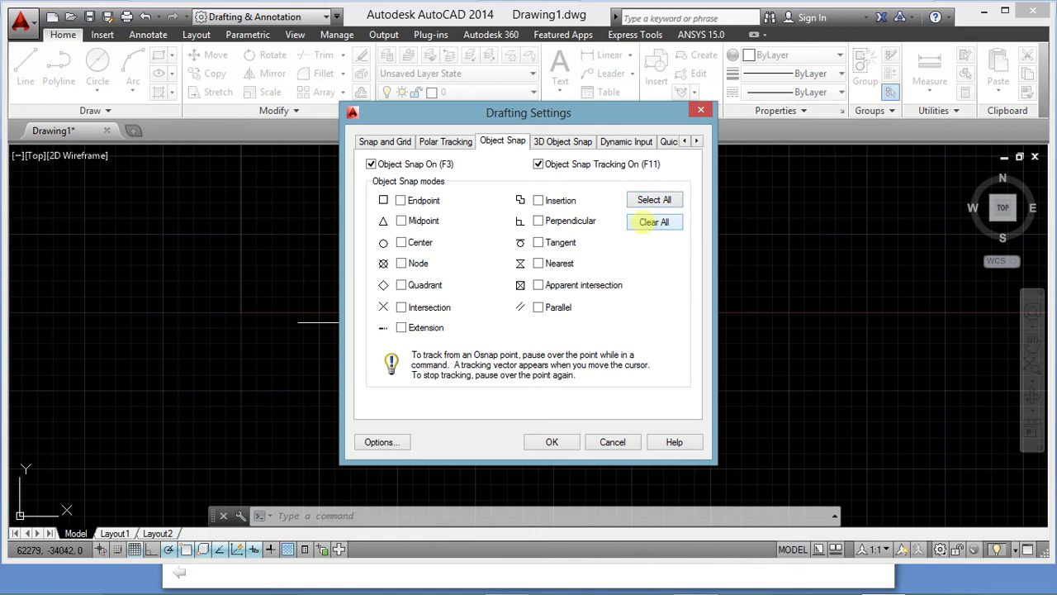
click(401, 201)
click(401, 221)
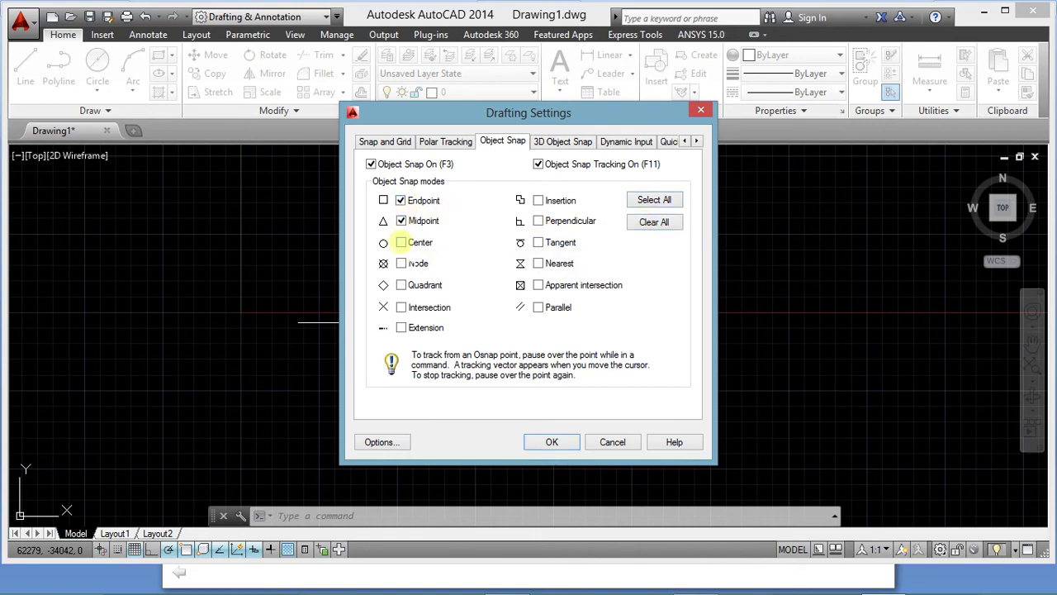
click(402, 243)
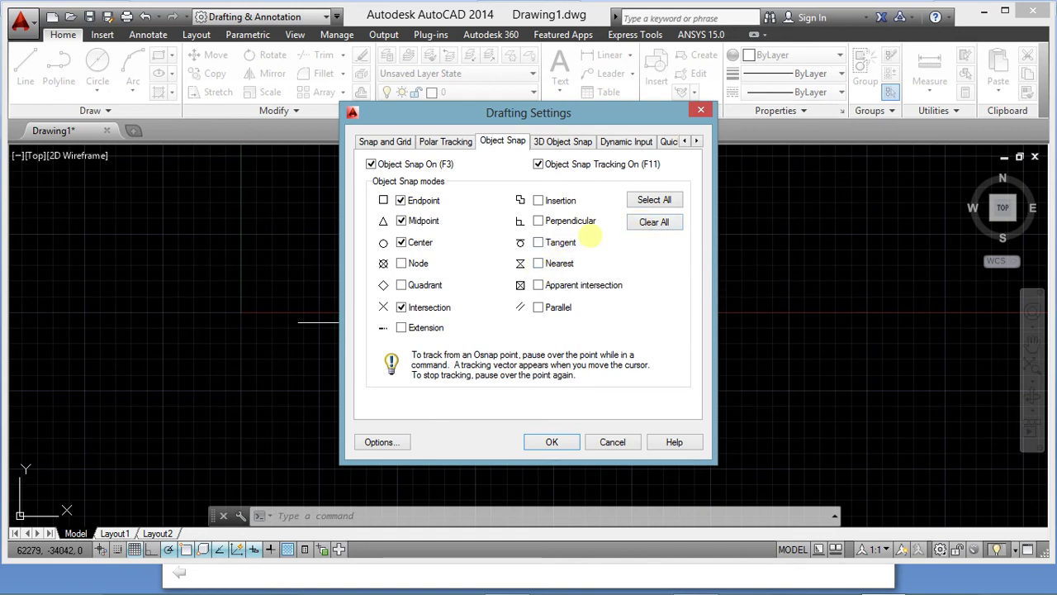
- Turn on all object snap modes and apply the drafting settings
click(656, 201)
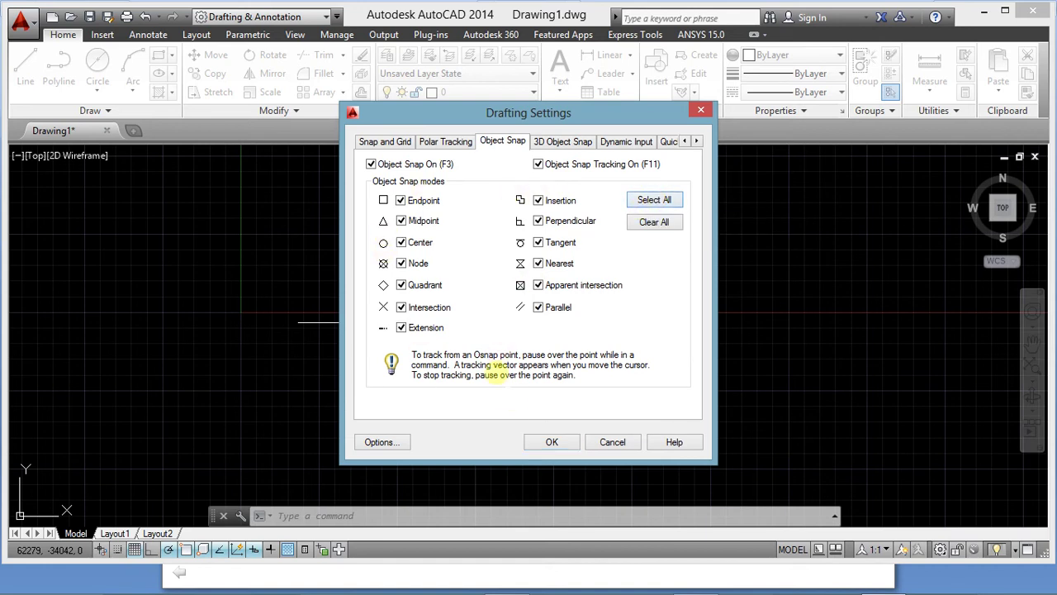
click(552, 442)
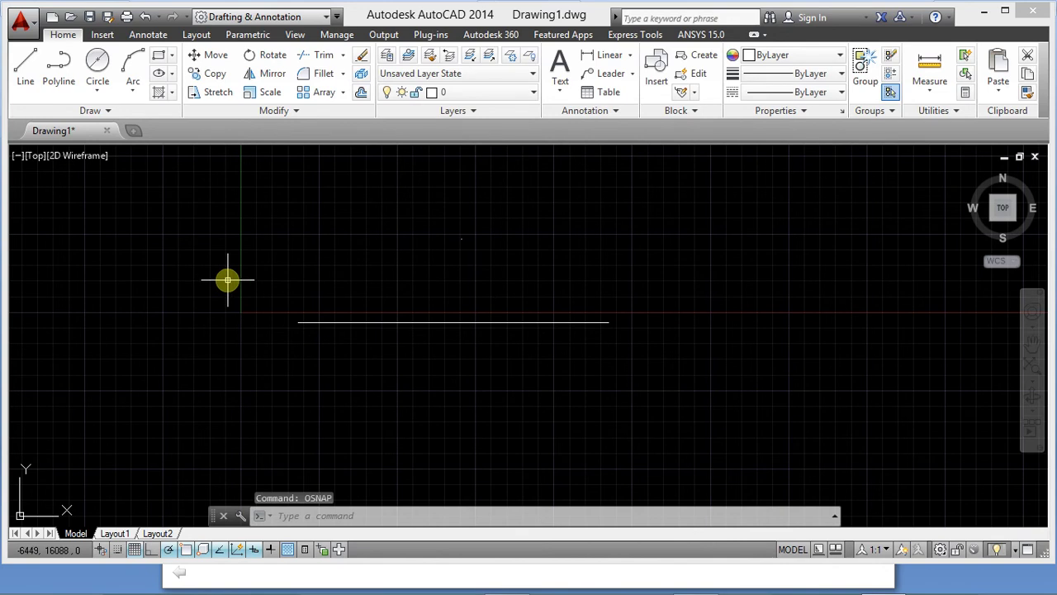
click(362, 322)
key(Escape)
click(392, 275)
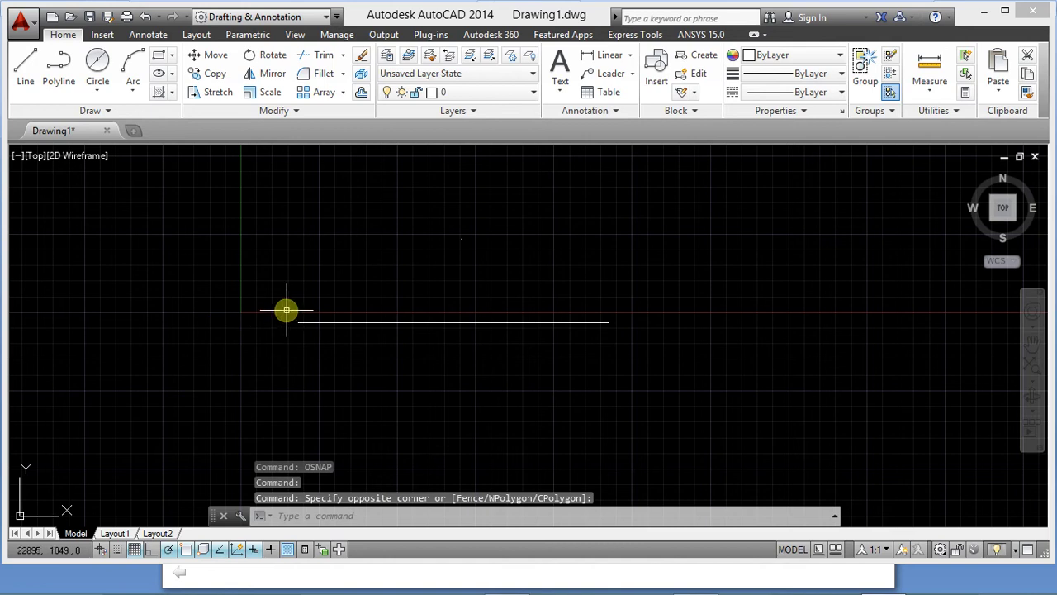
key(Return)
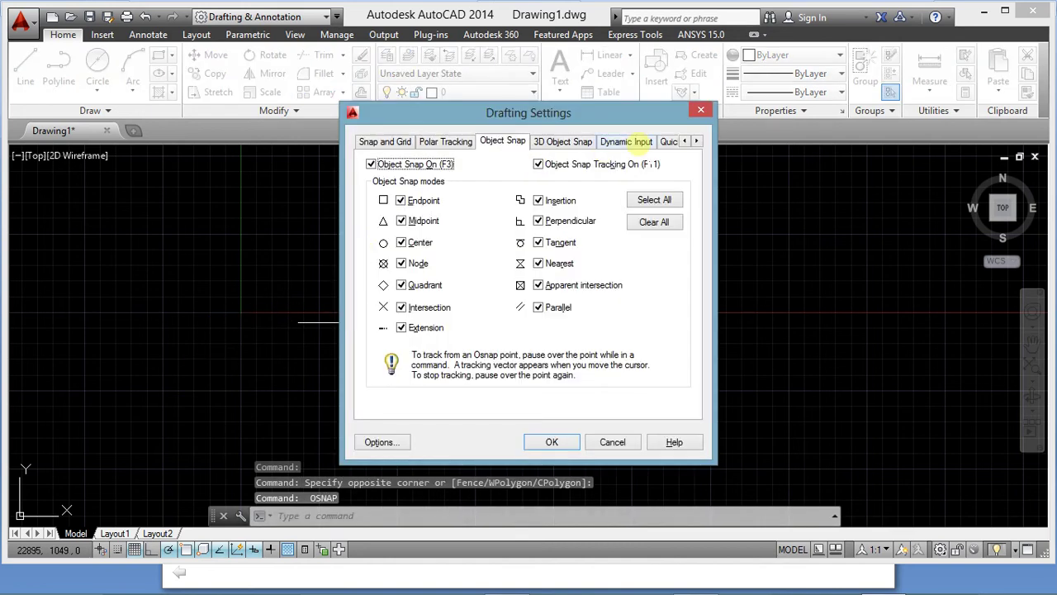
click(701, 110)
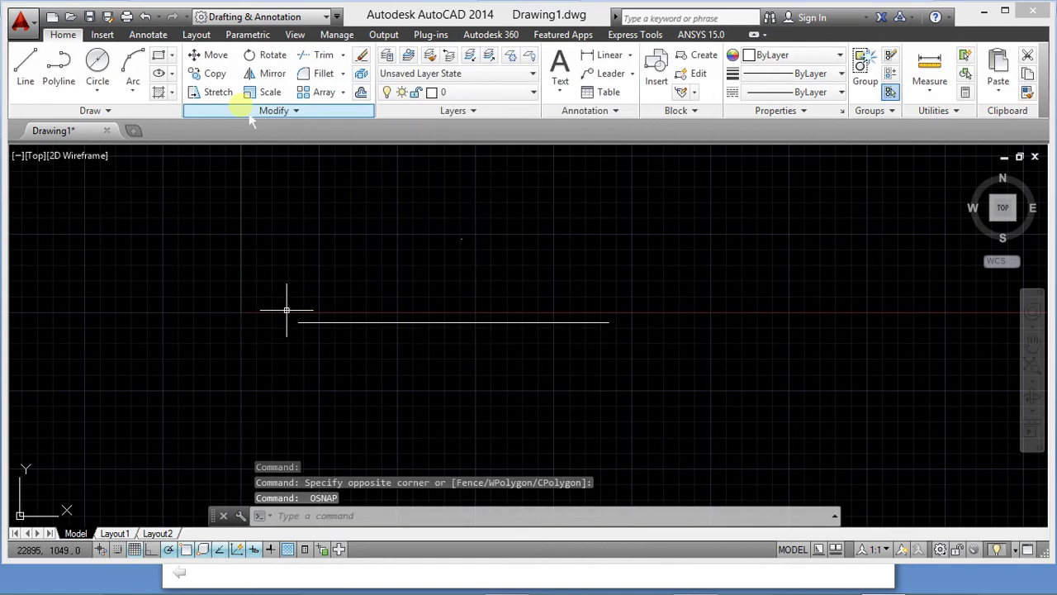
- Draw a vertical line about 64,800 units long straight down from the midpoint of the horizontal line
key(l)
key(Return)
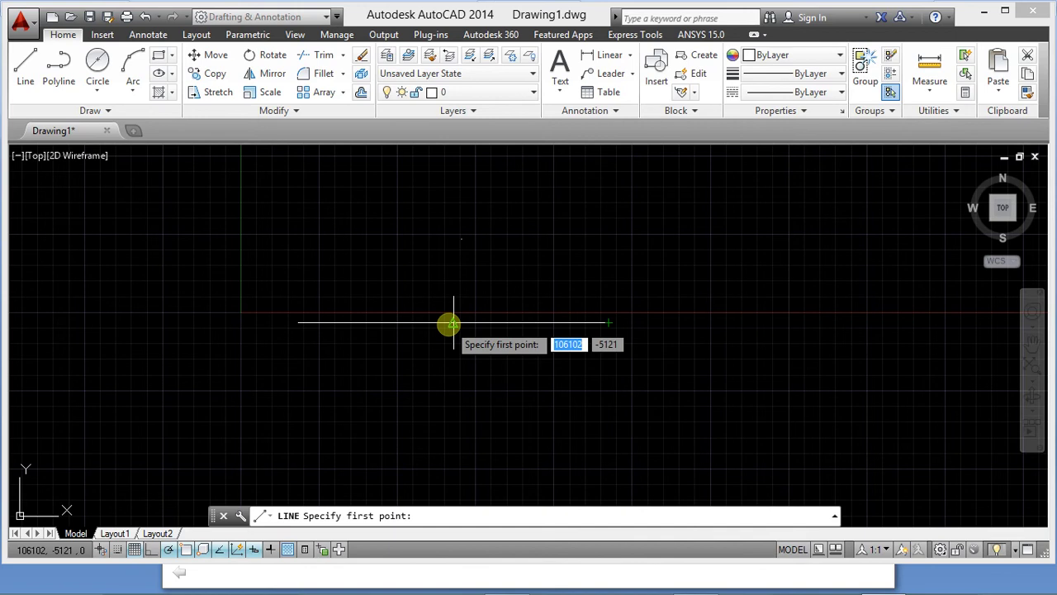
click(451, 324)
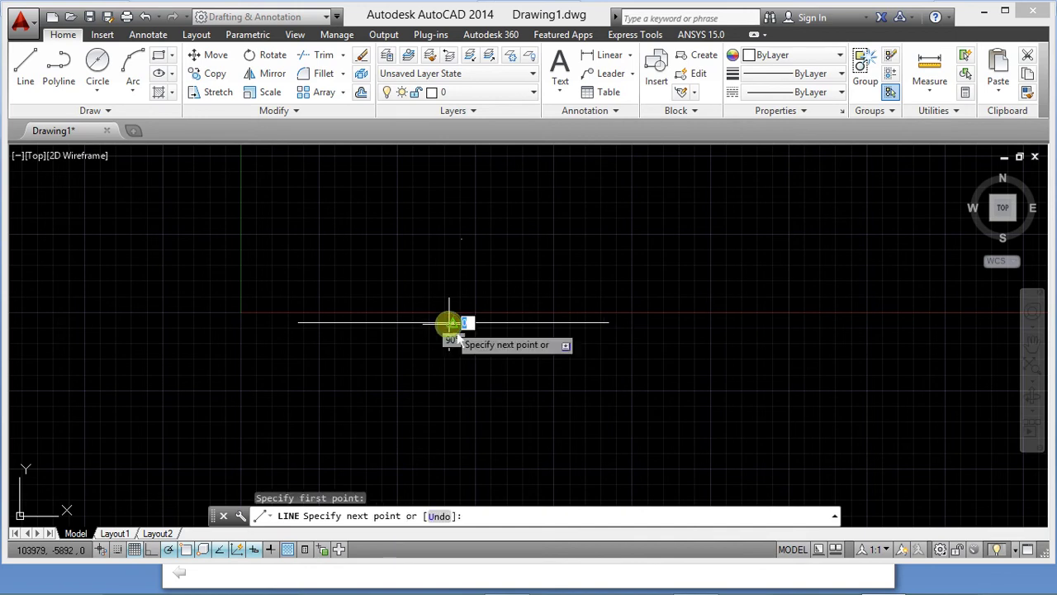
click(450, 453)
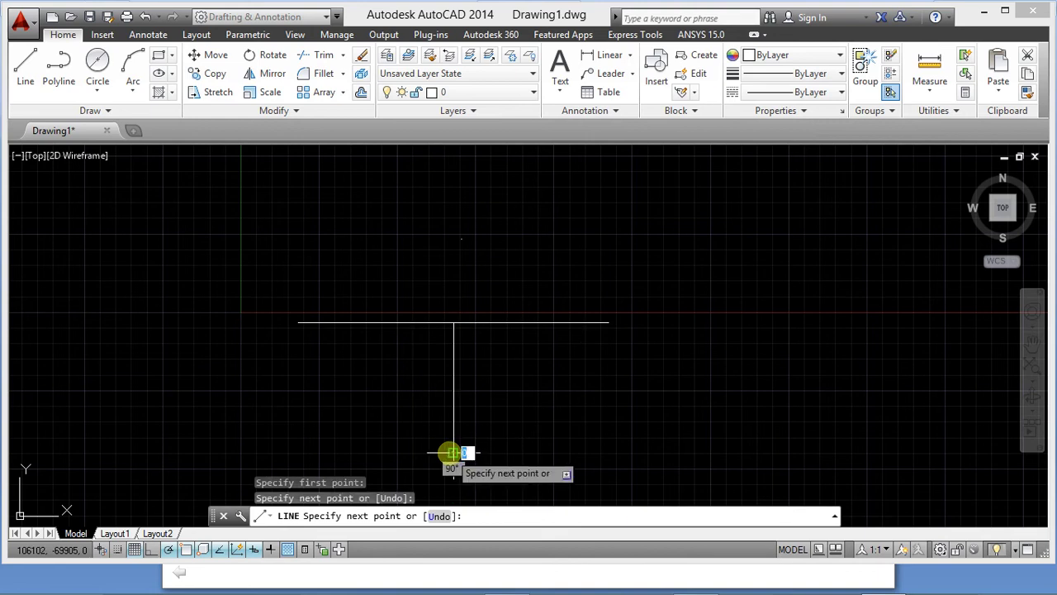
- Continue with a segment angled up to the left and a horizontal one about 67,400 units long perpendicular to the vertical line, and end the command
click(318, 390)
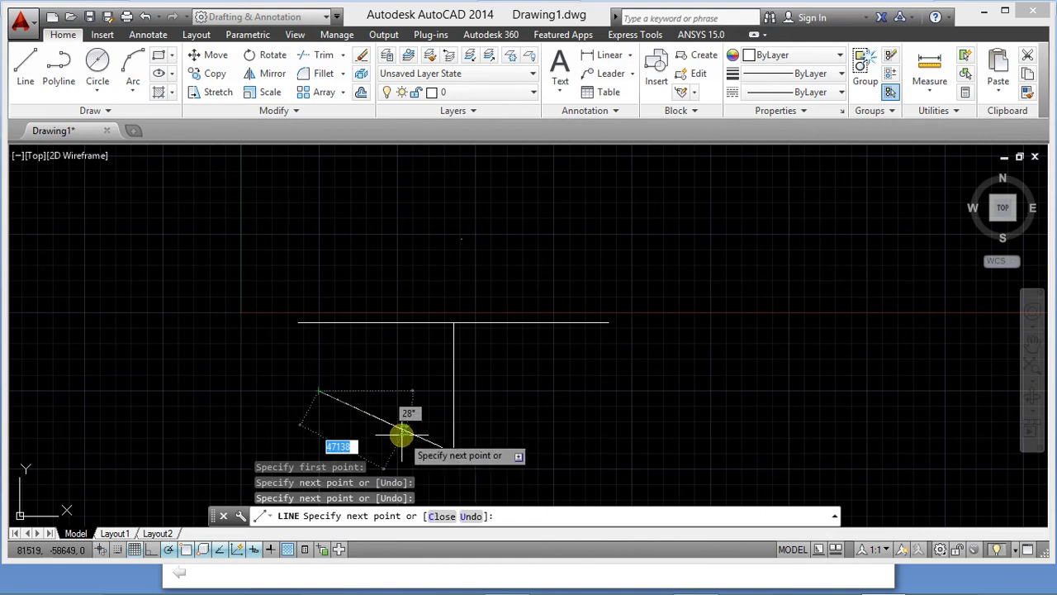
click(320, 391)
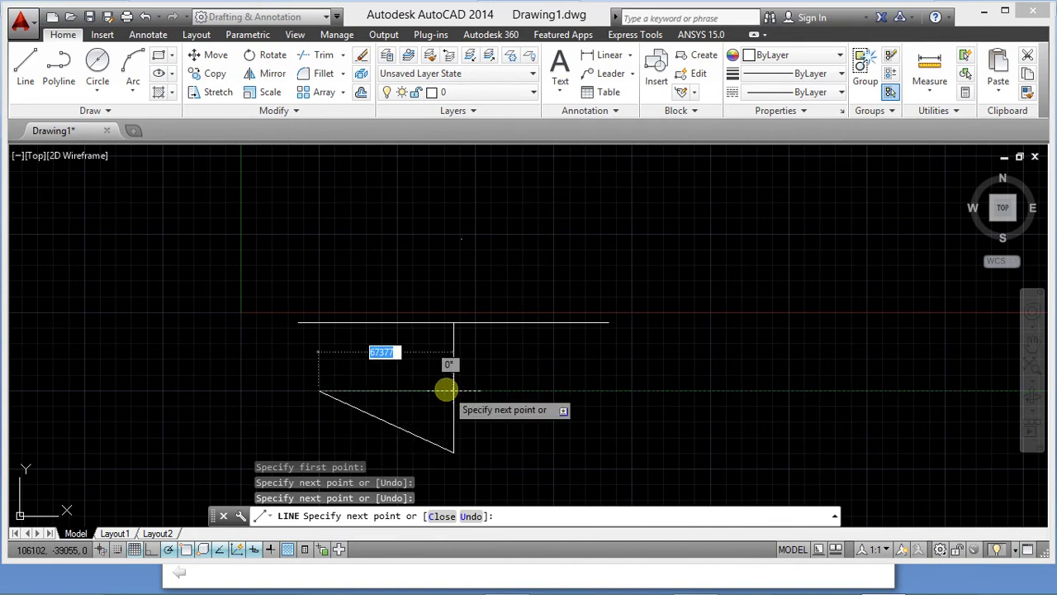
click(319, 391)
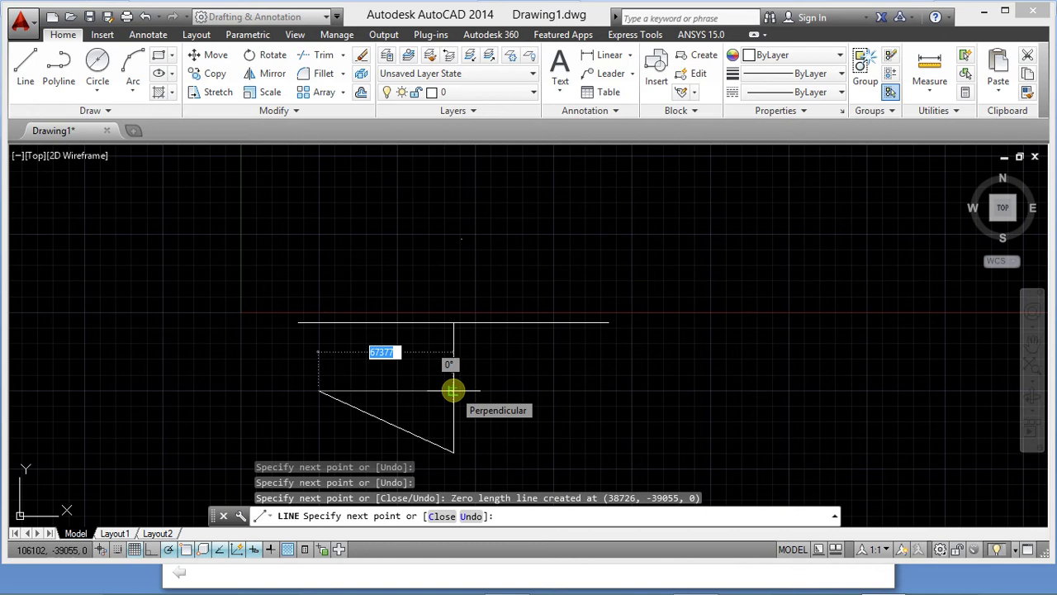
click(452, 390)
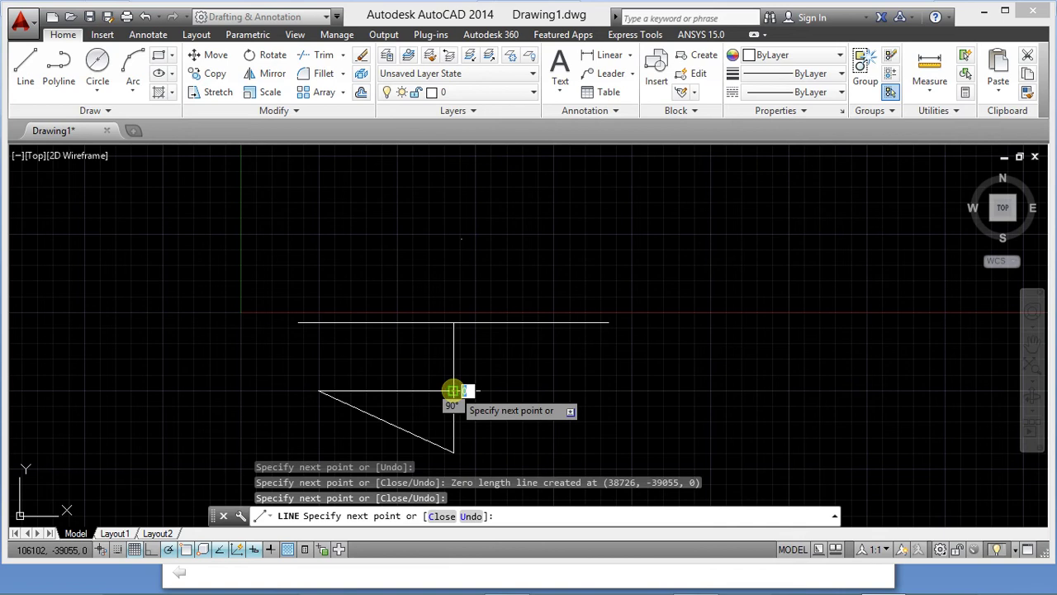
key(Escape)
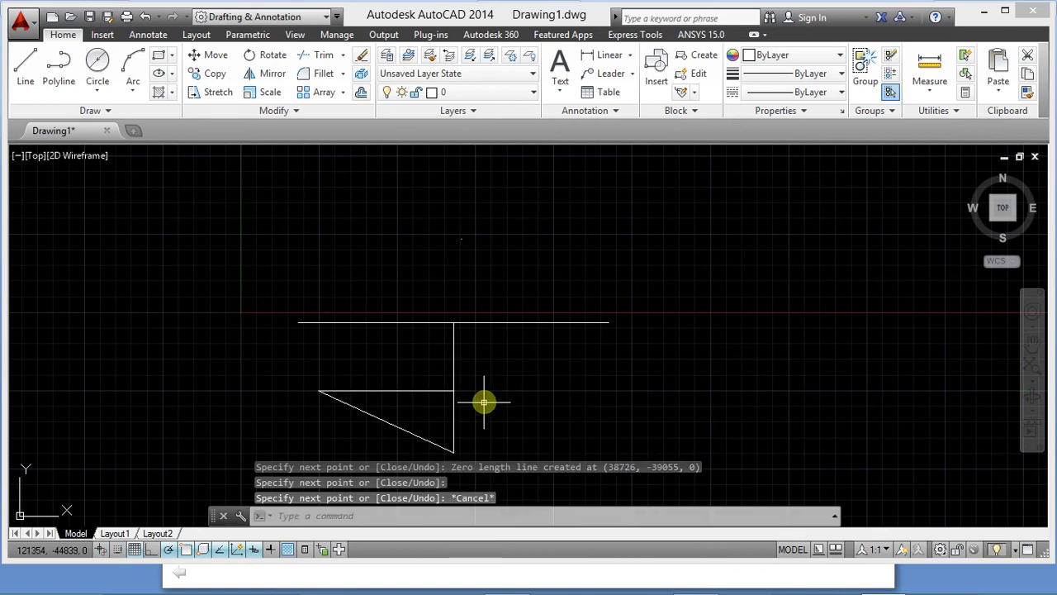
- Turn object snap off for the drawing
scroll(417, 386, down, 2)
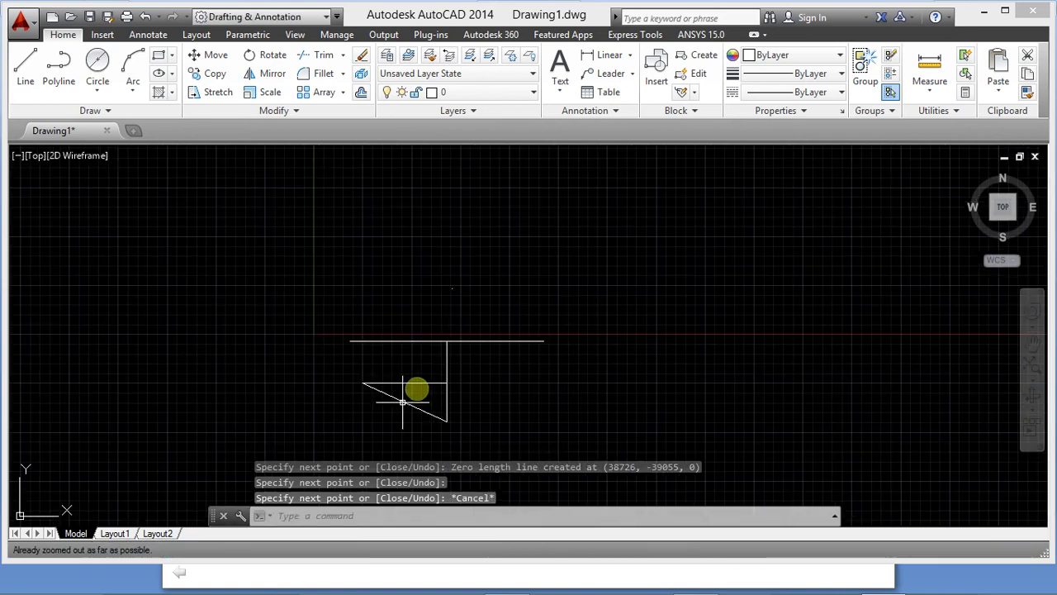
scroll(380, 379, up, 4)
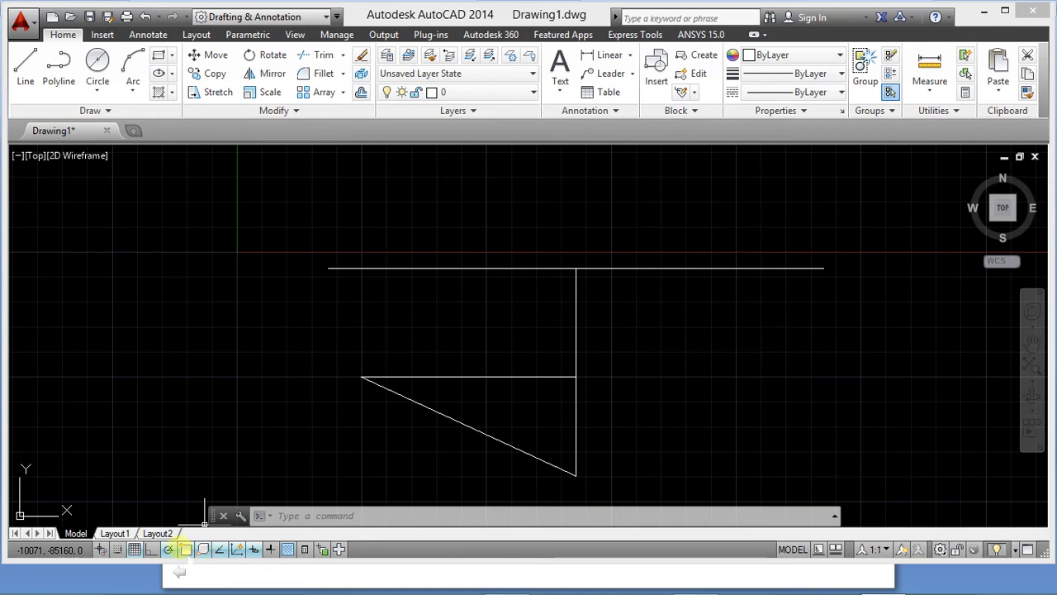
click(185, 550)
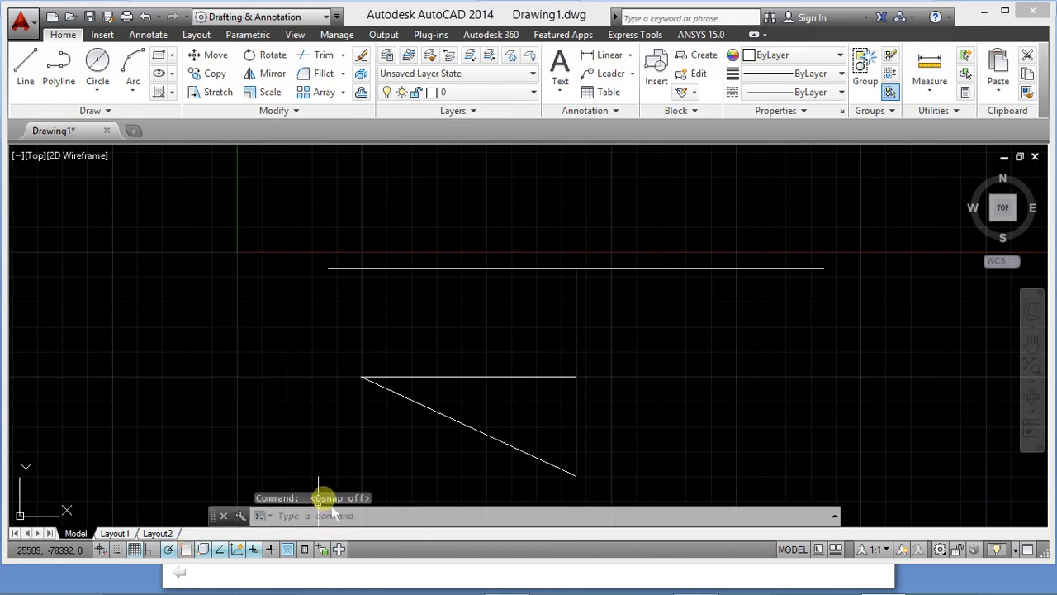
- With object snap off, draw three connected segments from the horizontal line's left end: down-left, across to the right, and vertically back up to that line
click(24, 66)
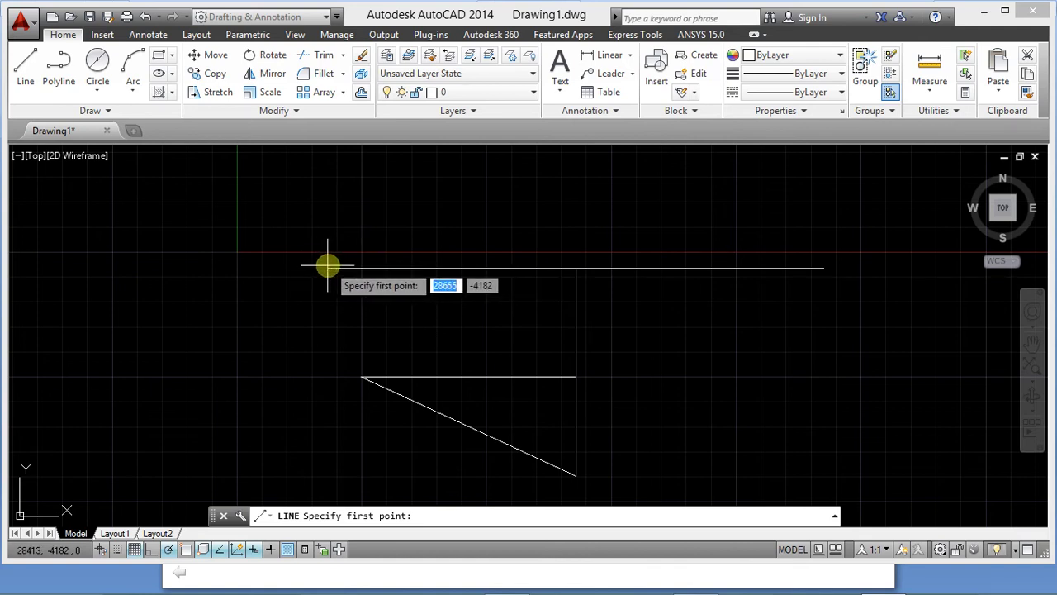
scroll(323, 267, down, 2)
scroll(328, 267, up, 5)
scroll(342, 241, up, 2)
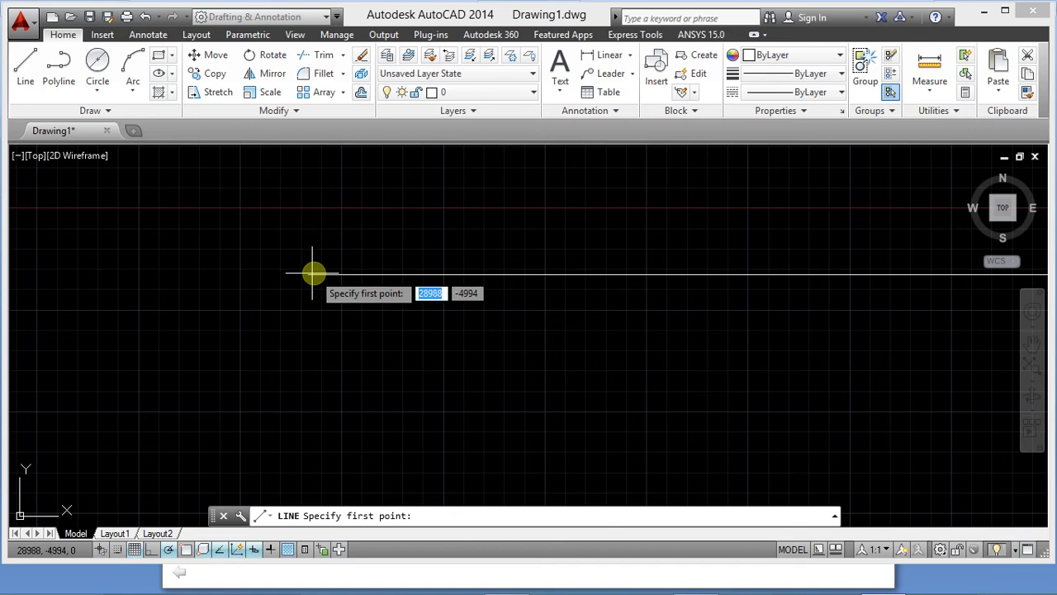
scroll(372, 281, down, 4)
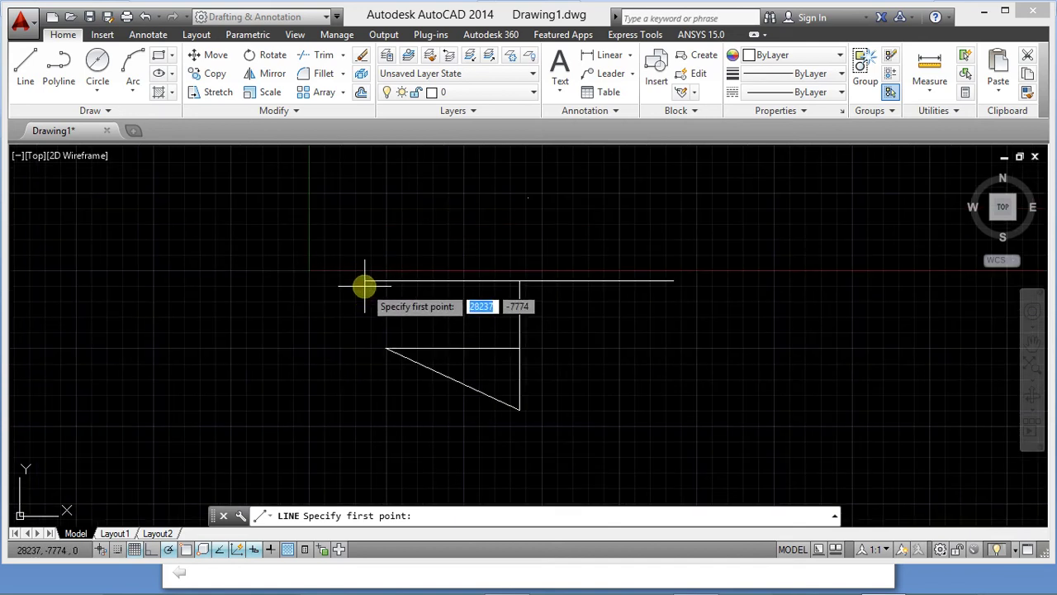
scroll(368, 276, up, 4)
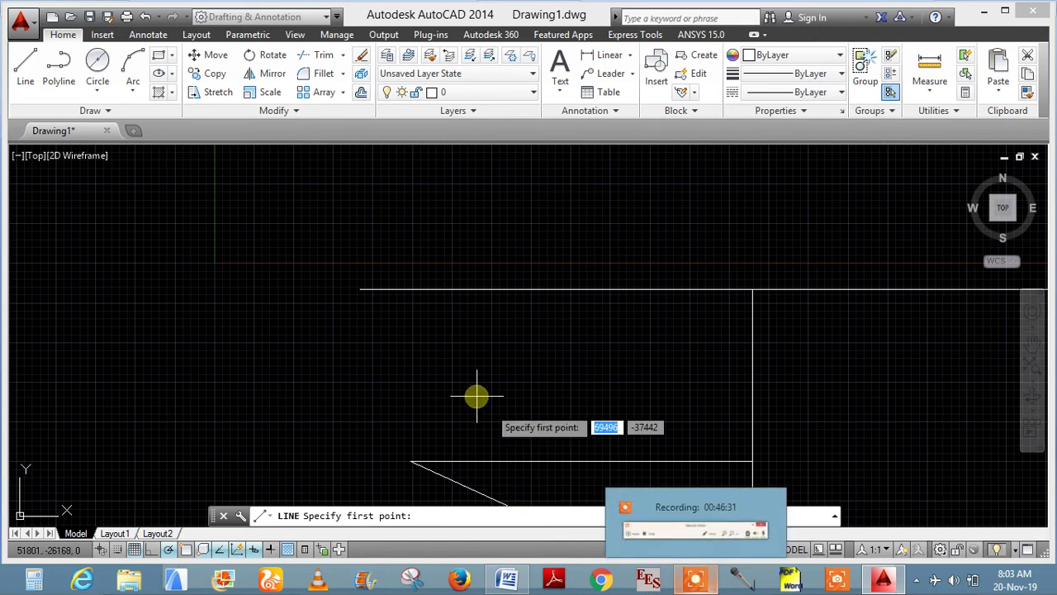
click(361, 289)
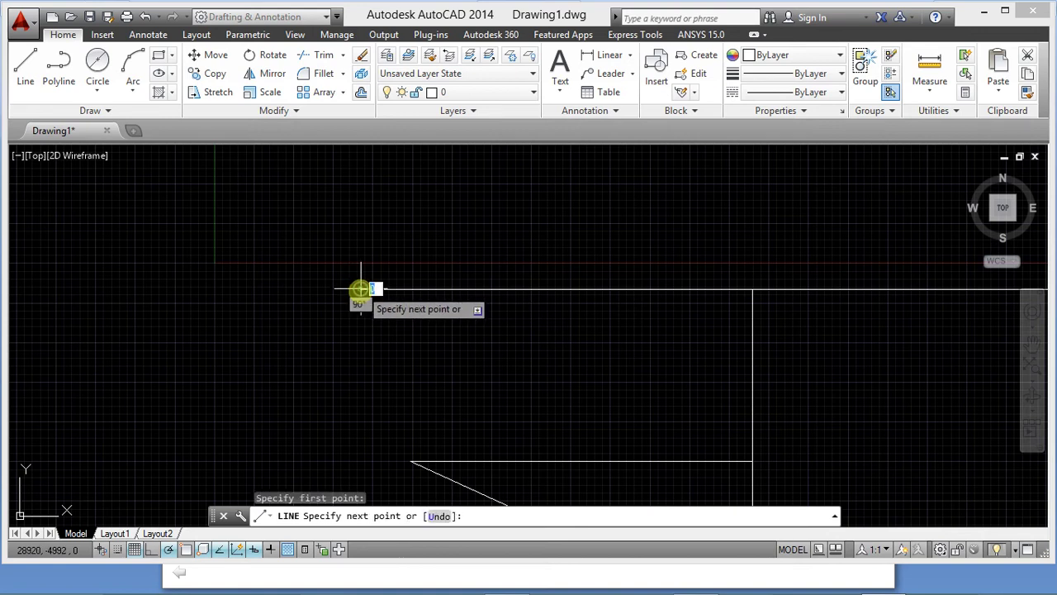
click(292, 398)
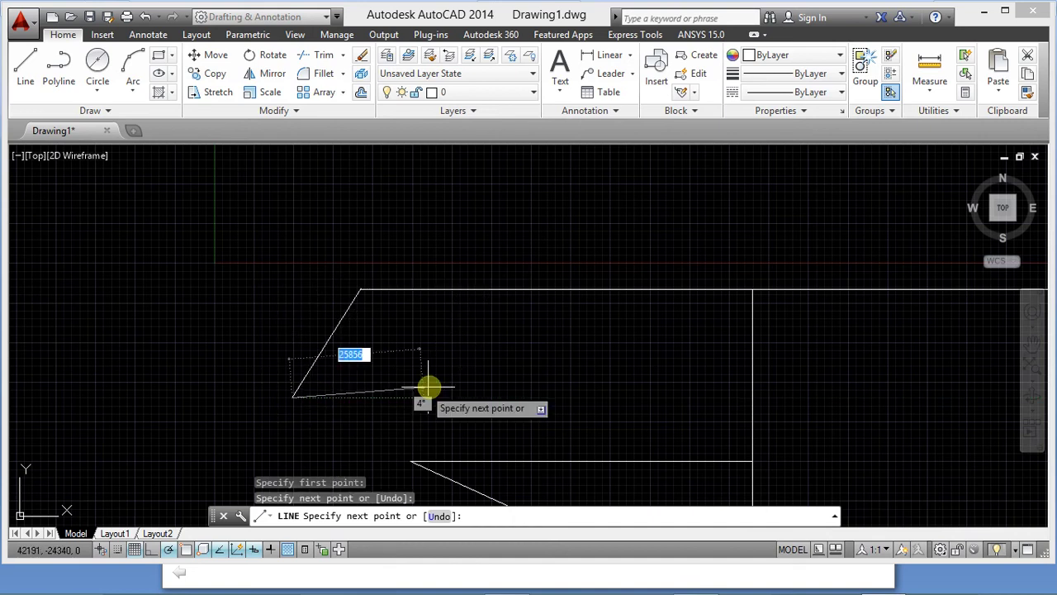
click(467, 383)
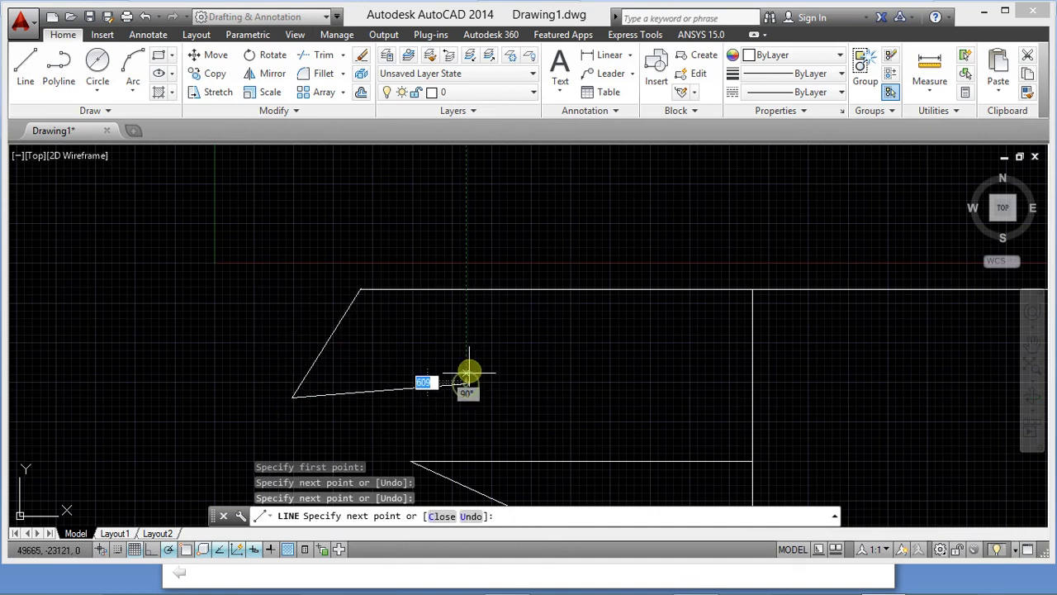
click(465, 289)
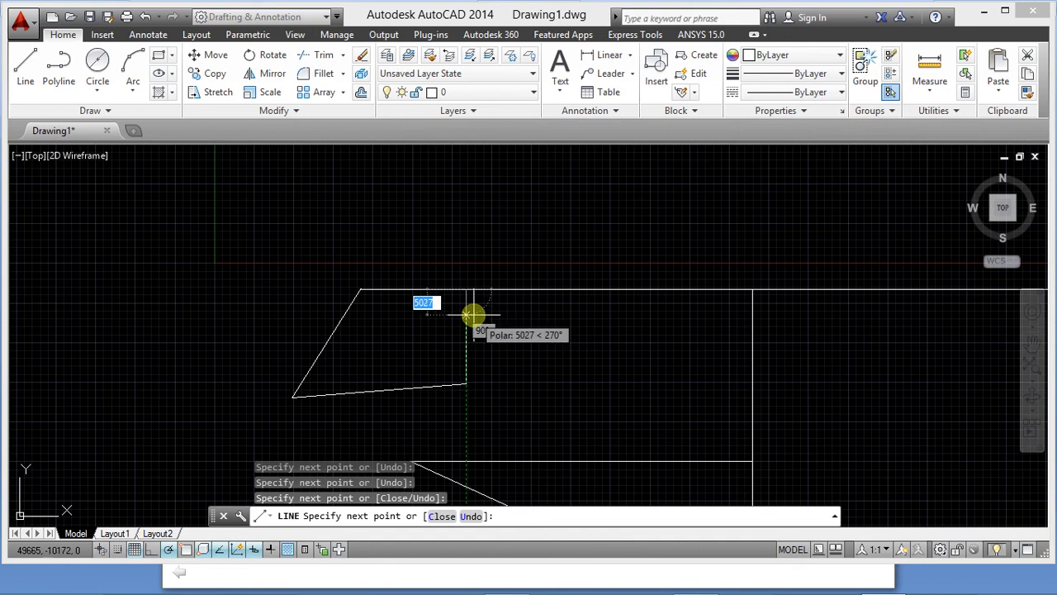
key(Escape)
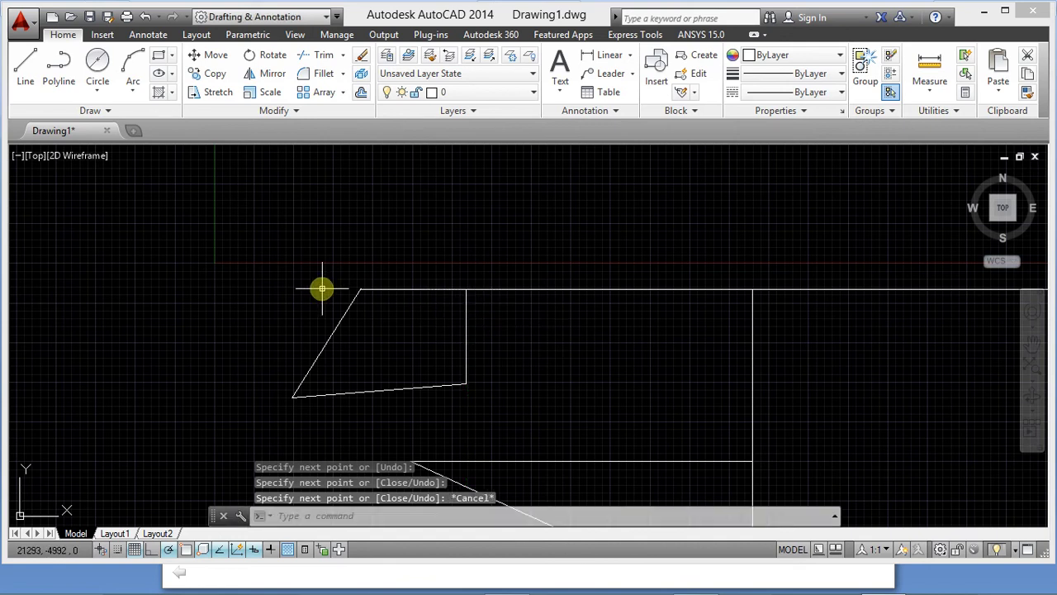
- Examine the corners where the new sloped and vertical segments meet the horizontal line for gaps or overshoots
scroll(364, 273, up, 4)
scroll(354, 316, up, 5)
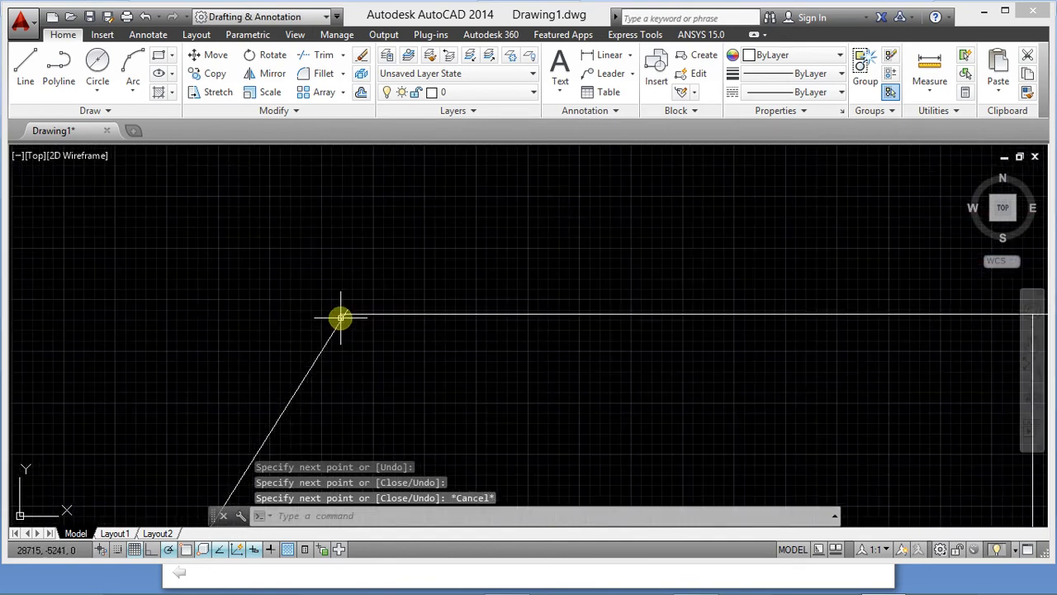
scroll(342, 304, up, 3)
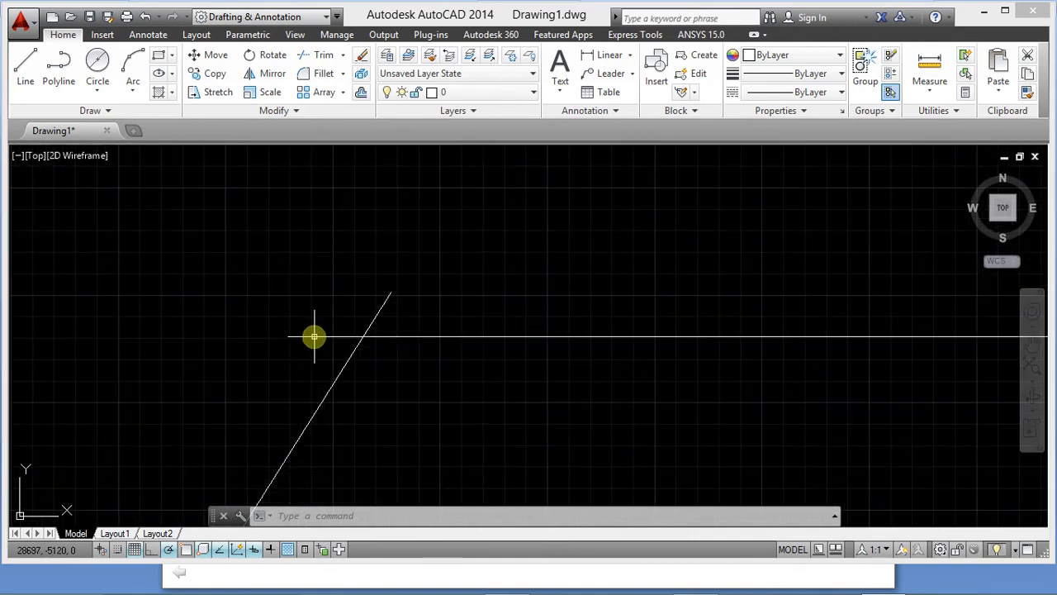
scroll(472, 358, down, 1)
scroll(713, 360, down, 1)
scroll(733, 364, down, 1)
scroll(733, 364, up, 4)
scroll(770, 241, down, 2)
mouse_move(755, 213)
middle_down()
mouse_move(708, 269)
mouse_move(678, 330)
middle_up()
scroll(701, 295, up, 2)
scroll(698, 331, up, 2)
scroll(699, 337, up, 1)
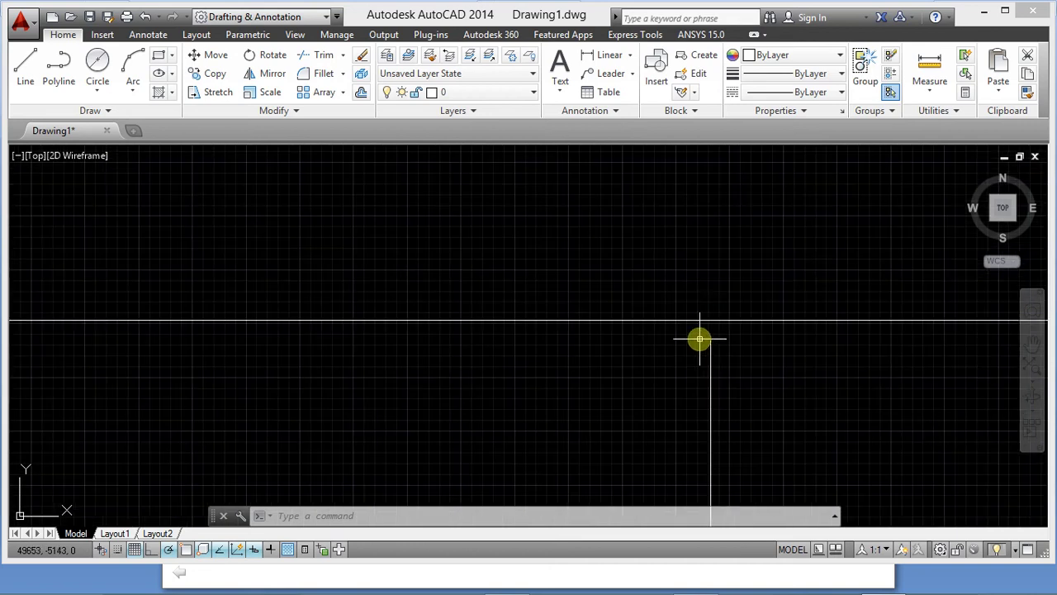
scroll(713, 335, up, 1)
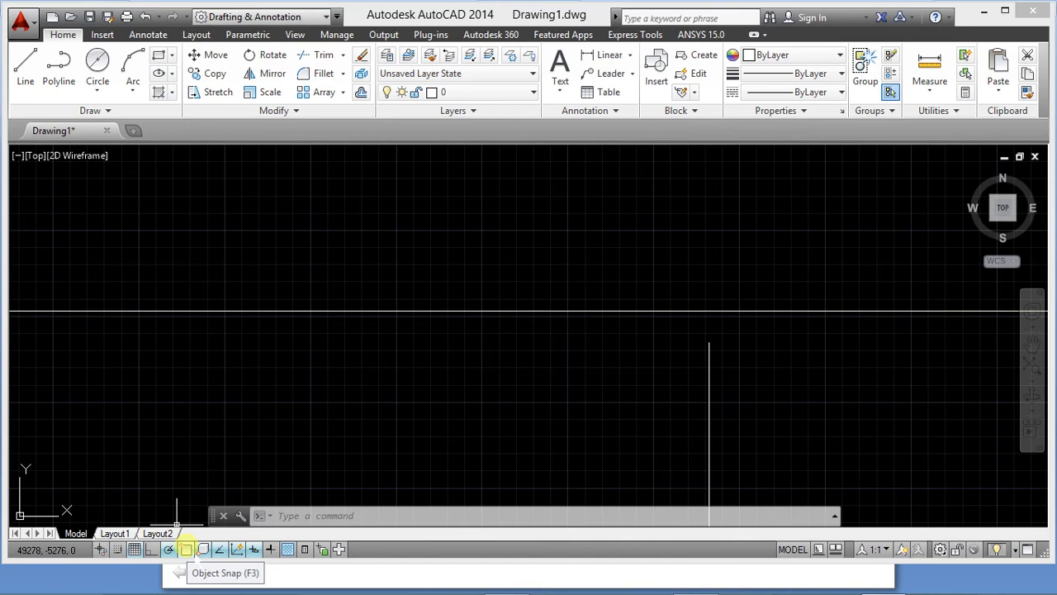
- Turn object snap back on for the drawing
click(186, 549)
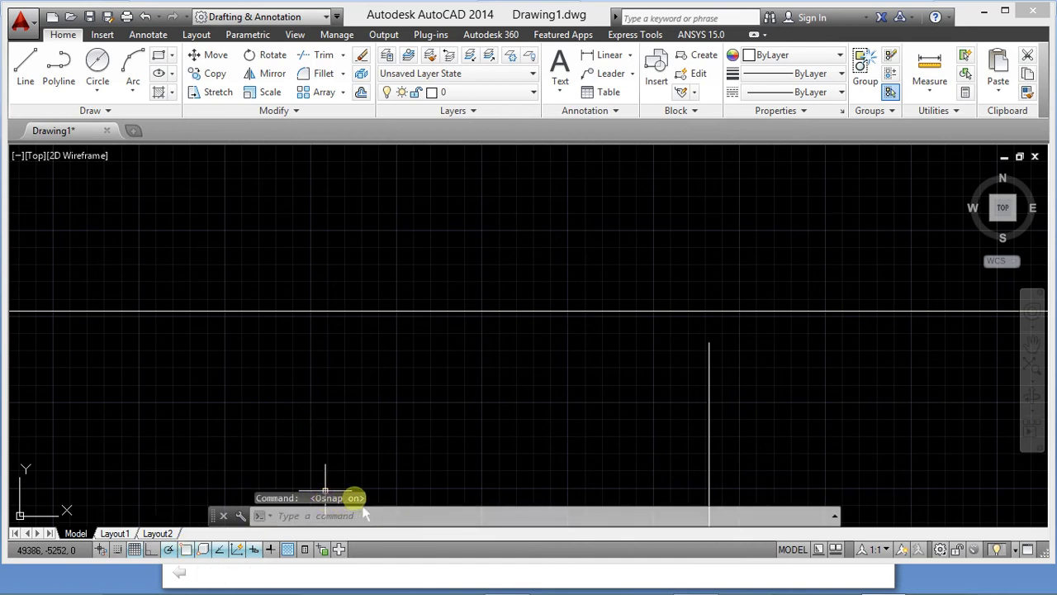
scroll(409, 361, up, 4)
scroll(408, 365, down, 10)
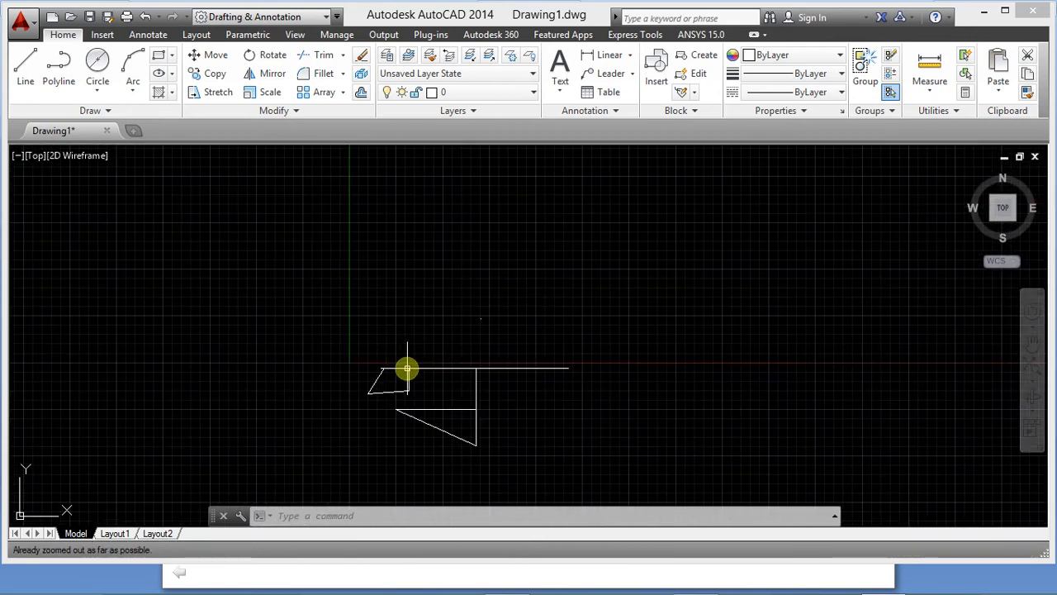
scroll(395, 379, up, 10)
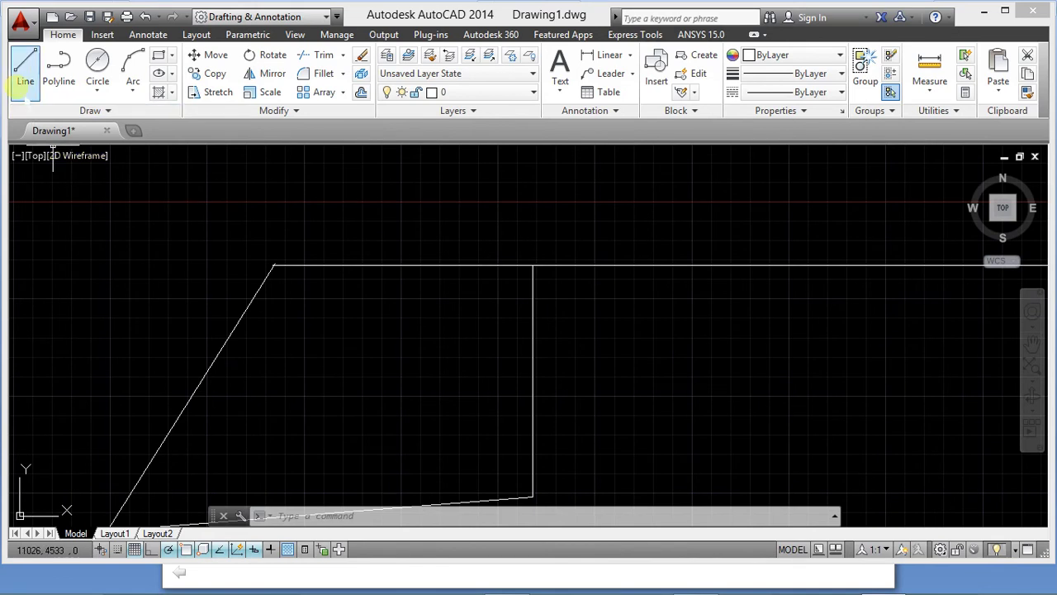
- Draw connected lines inside the quadrilateral: down from the horizontal line, diagonally up to its left corner, then from the diagonal's midpoint across to the first segment
click(24, 74)
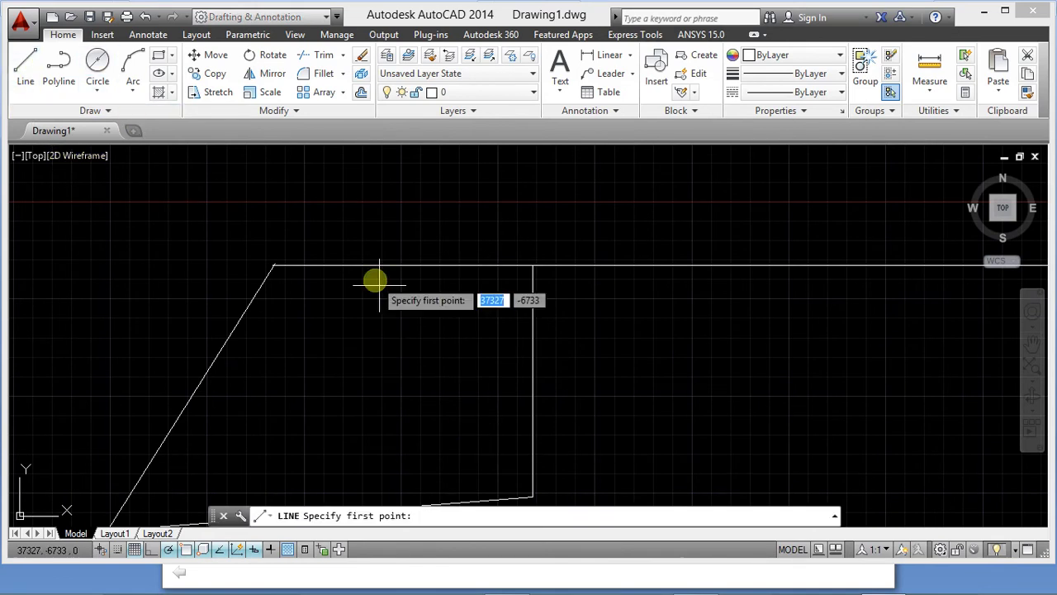
click(450, 265)
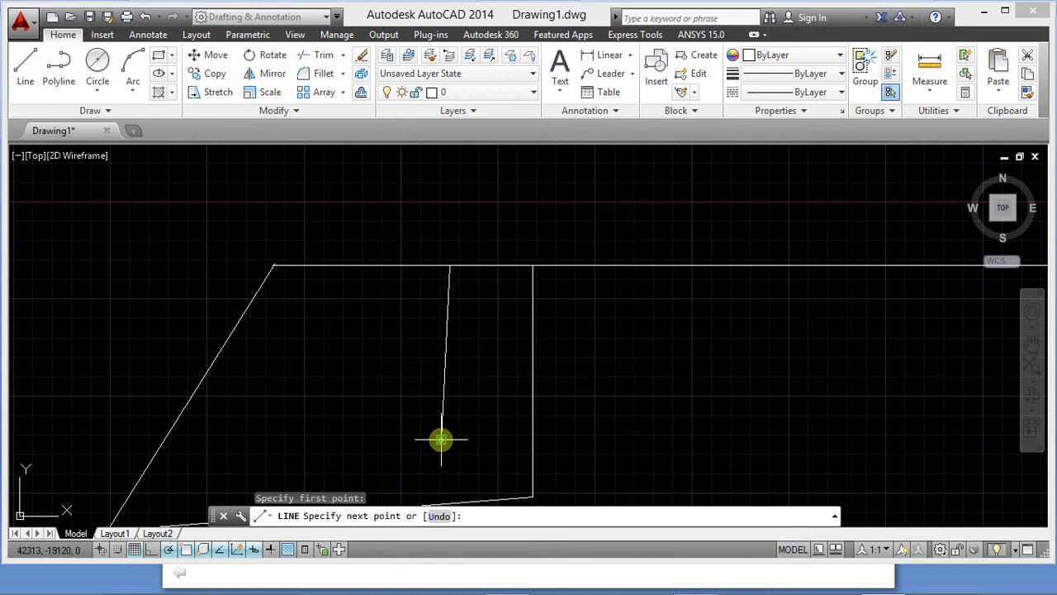
click(441, 440)
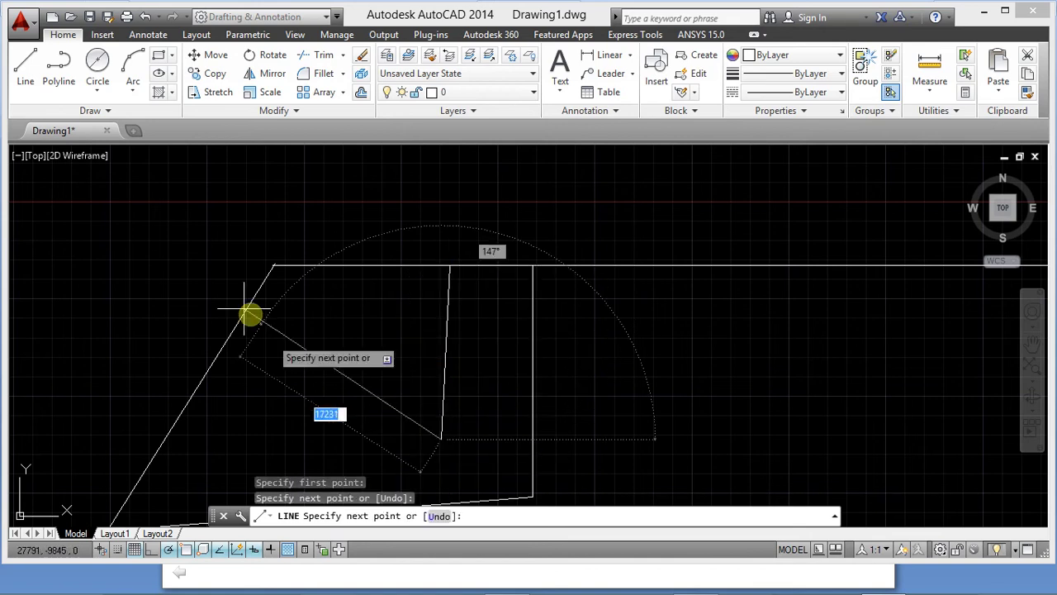
click(273, 266)
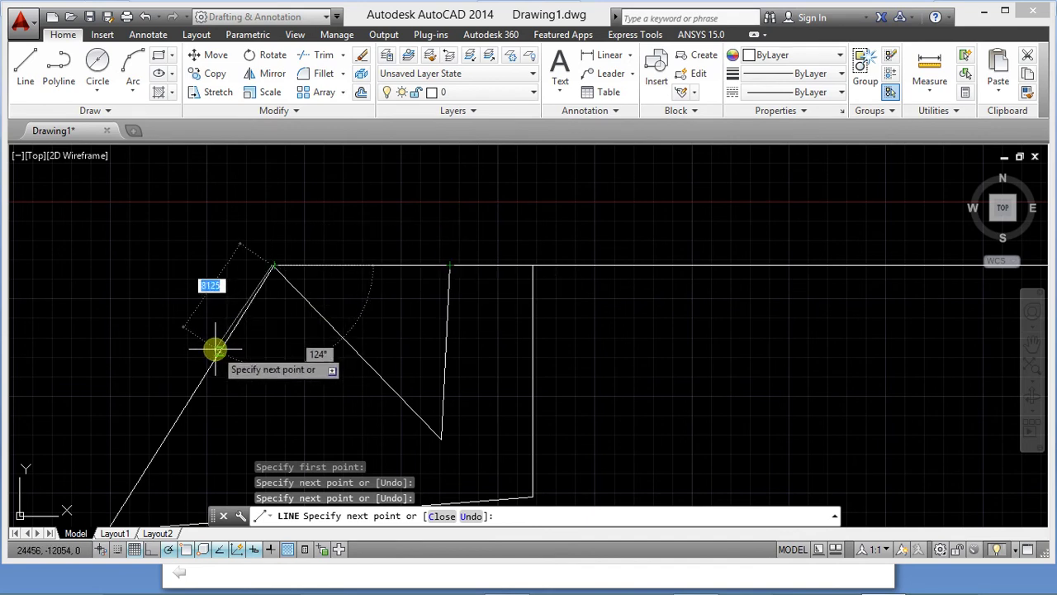
click(353, 356)
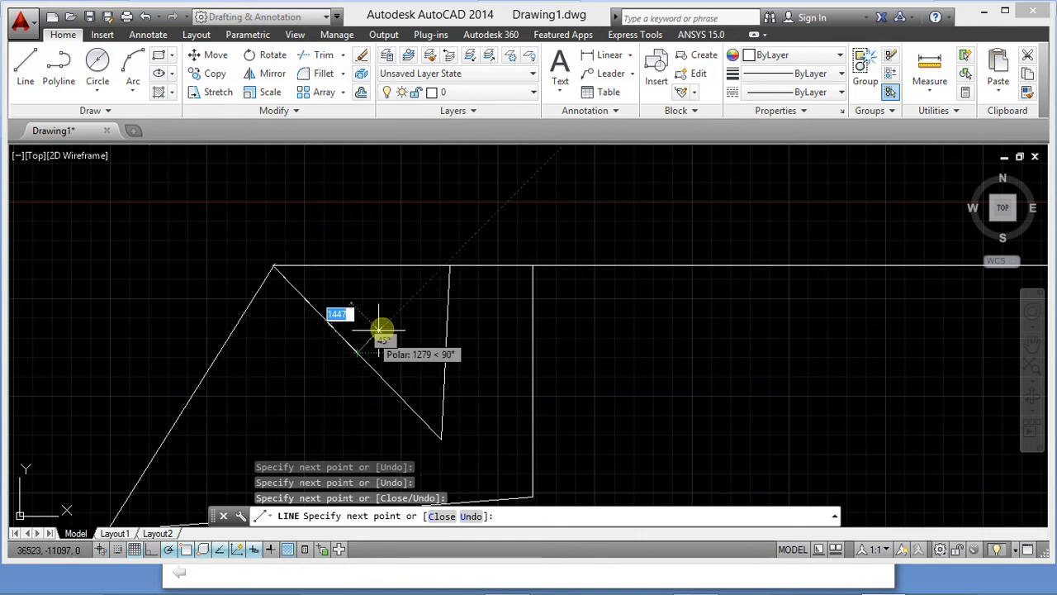
click(443, 357)
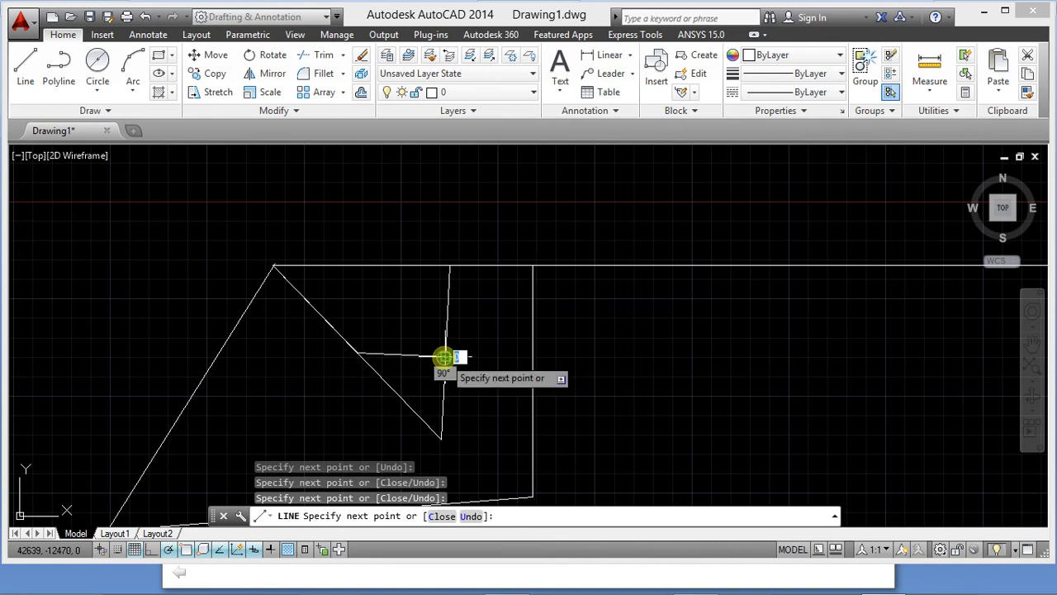
key(Escape)
- Examine the snapped junction where the short cross segment meets the steep segment inside the quadrilateral
click(500, 376)
scroll(402, 366, down, 5)
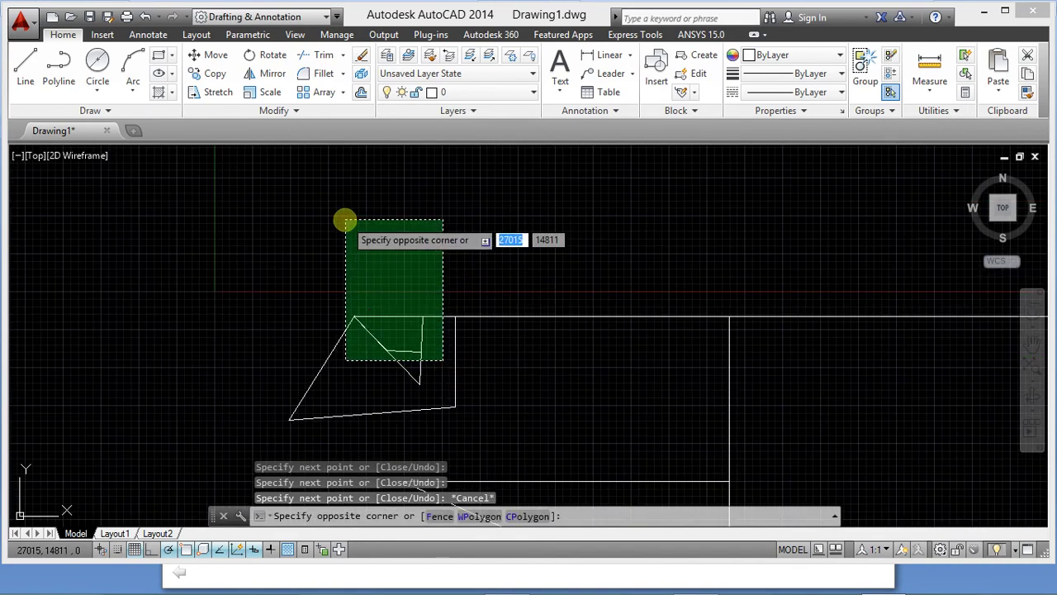
key(Escape)
scroll(416, 380, up, 6)
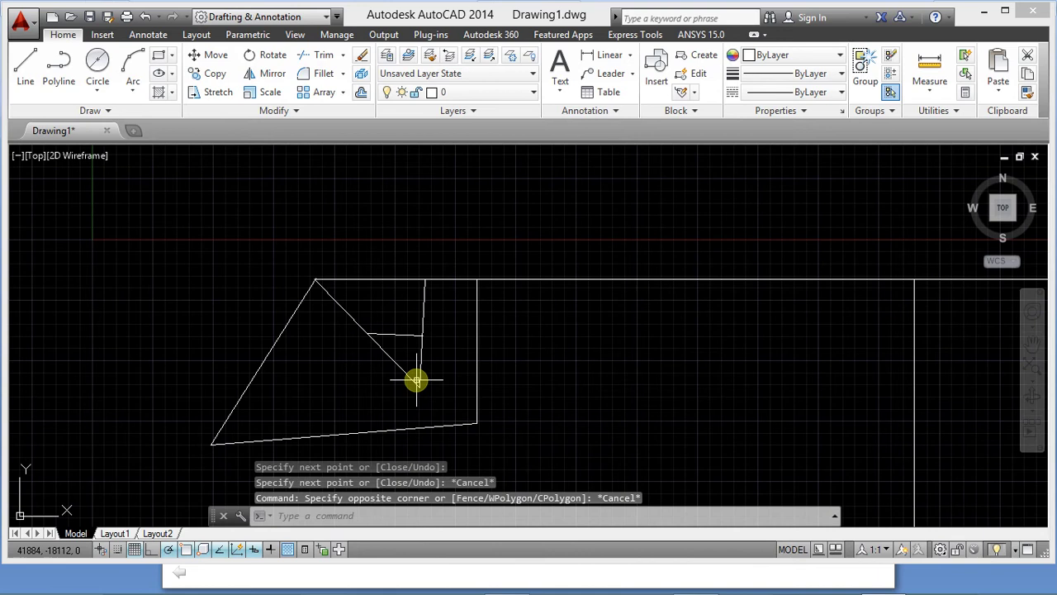
scroll(472, 347, up, 5)
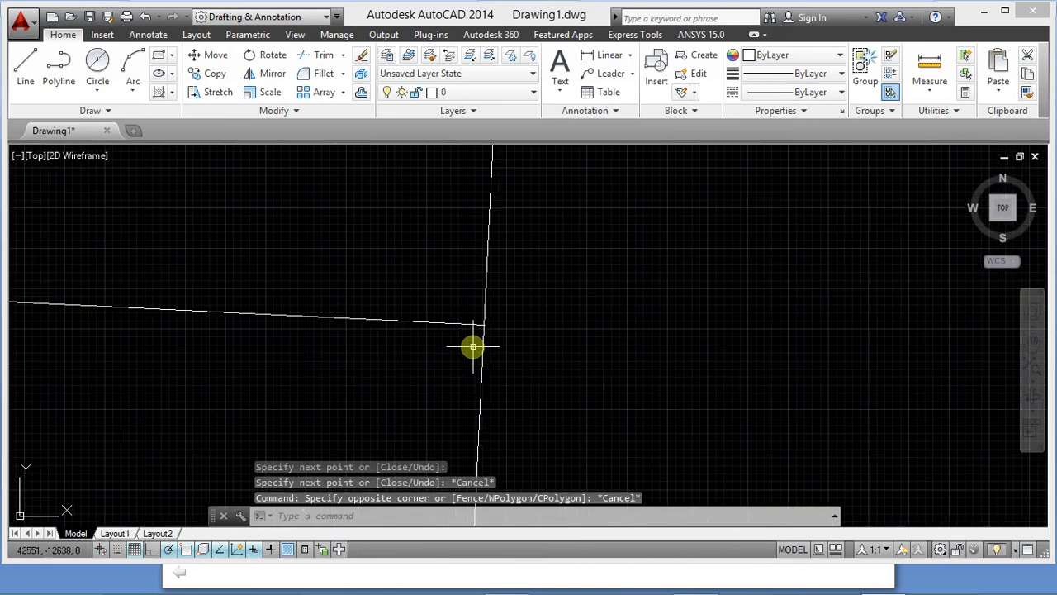
scroll(542, 311, up, 3)
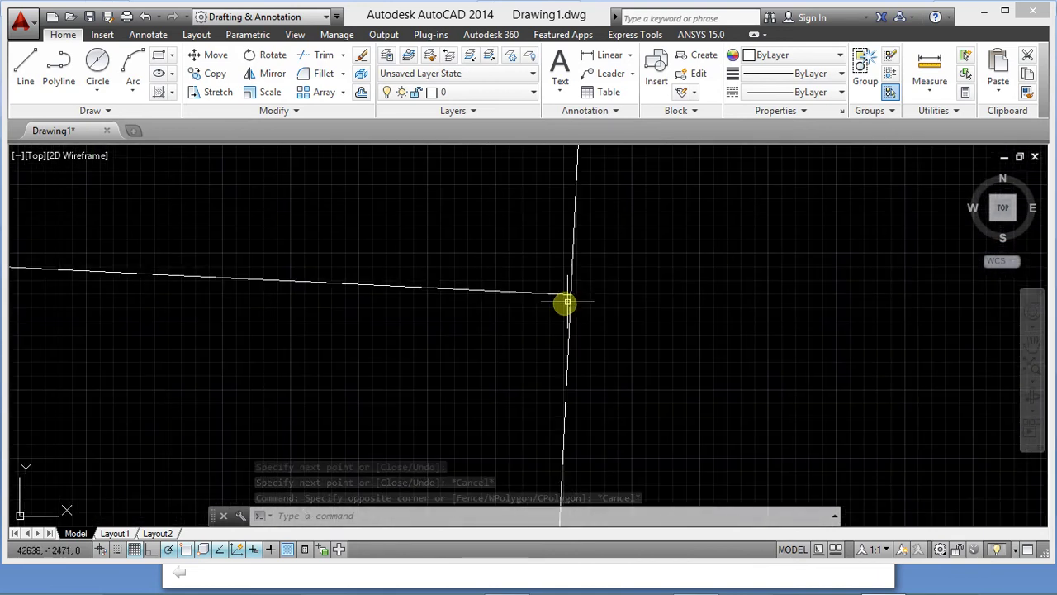
scroll(545, 285, down, 12)
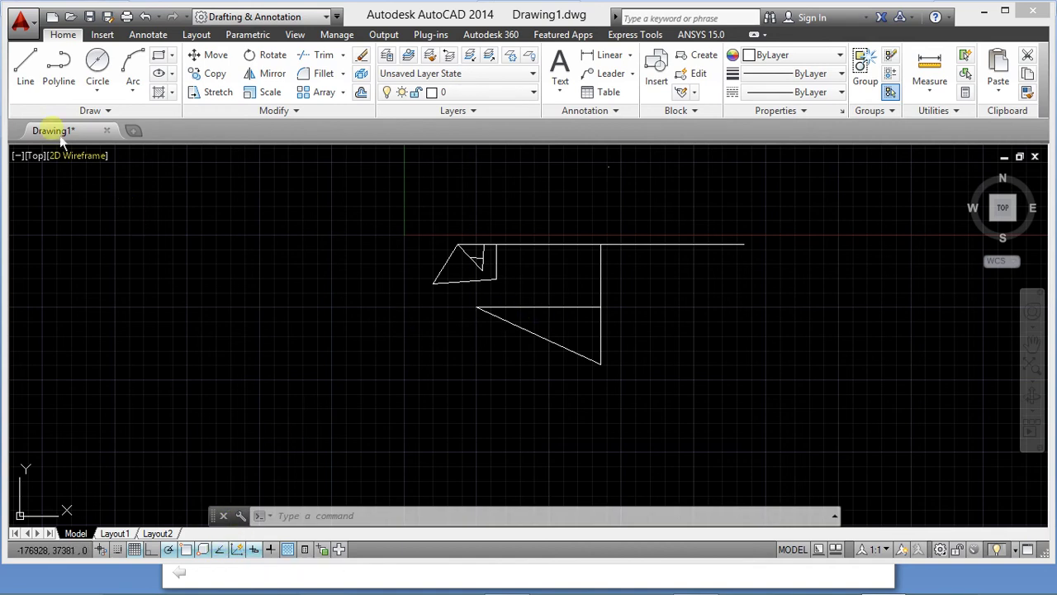
- Draw a line from the horizontal line's right endpoint to the lower end of the long vertical line
click(25, 71)
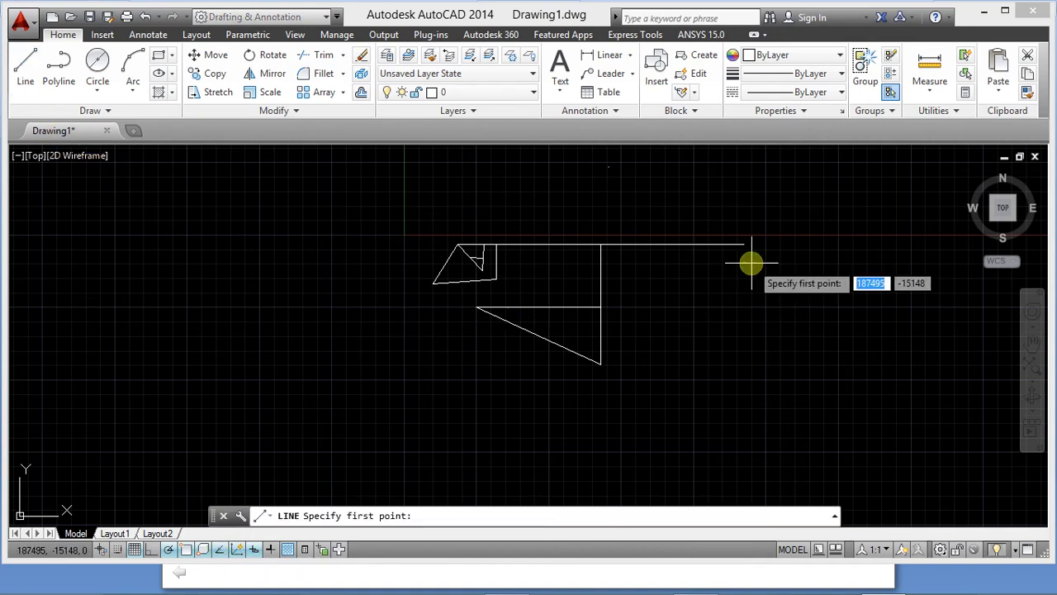
click(745, 245)
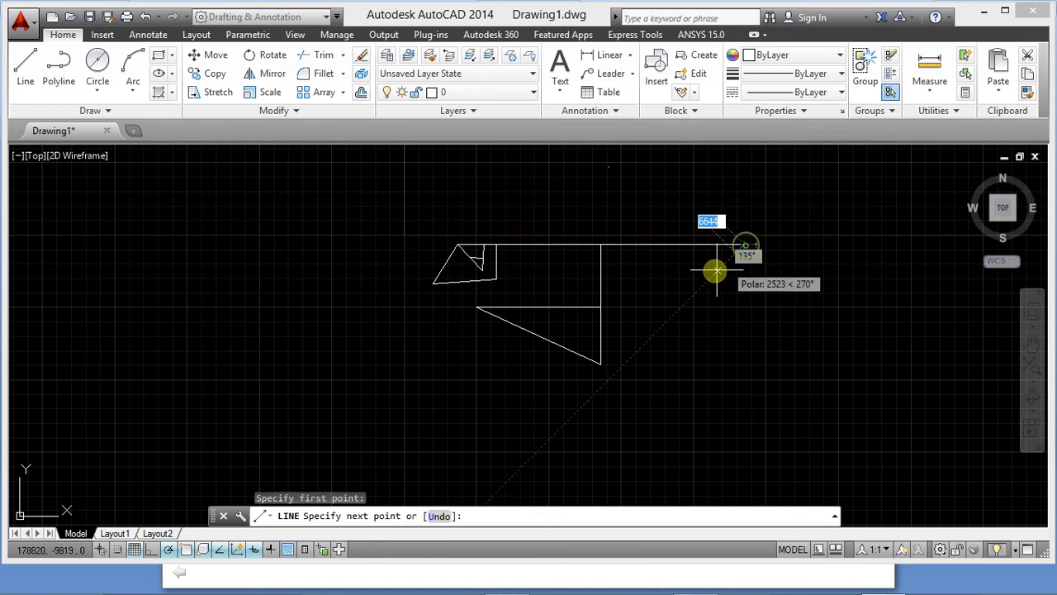
click(600, 362)
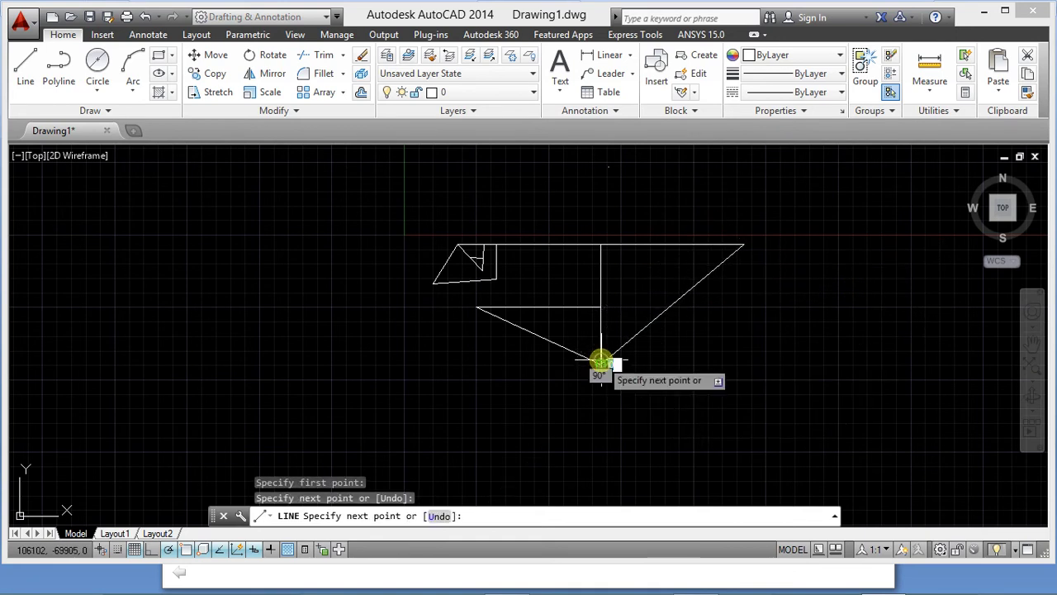
key(Escape)
- Draw an L-shape left of the existing figure, with a vertical line about 65,000 units down and a horizontal one about 96,800 units to the right
click(252, 308)
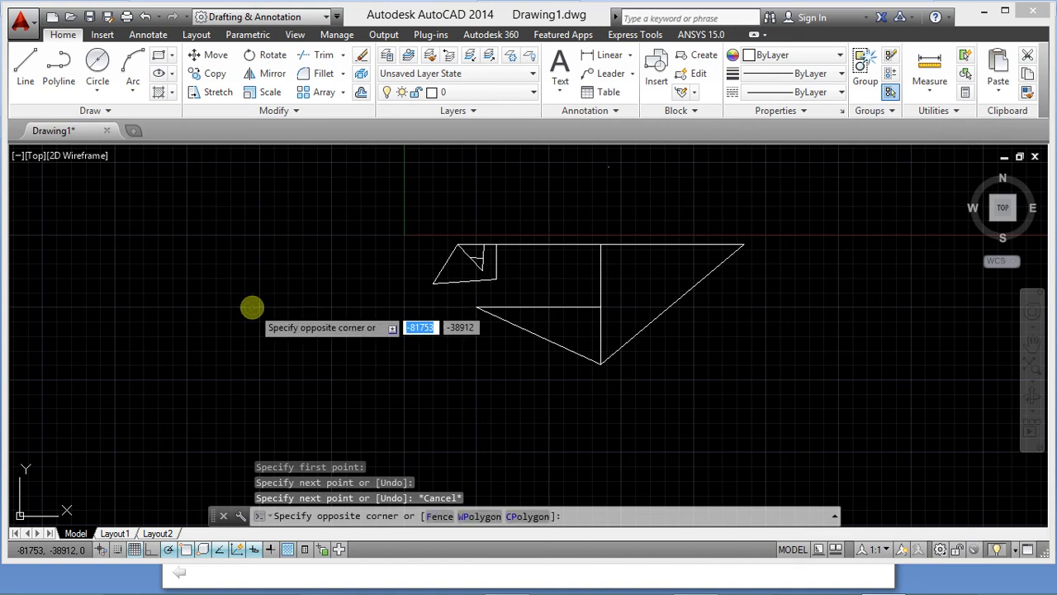
click(215, 309)
key(Return)
click(213, 306)
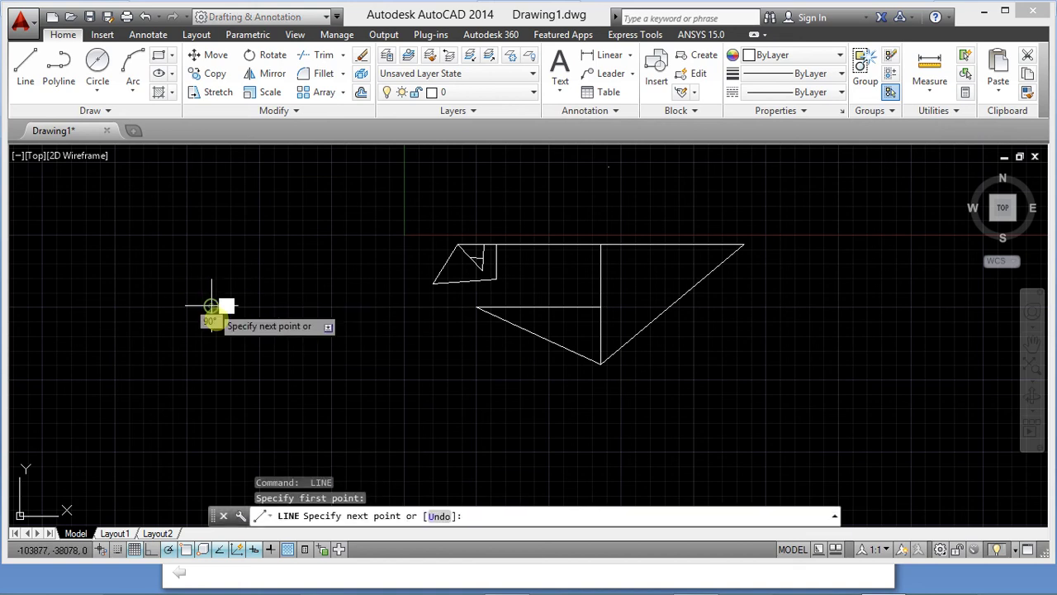
click(212, 426)
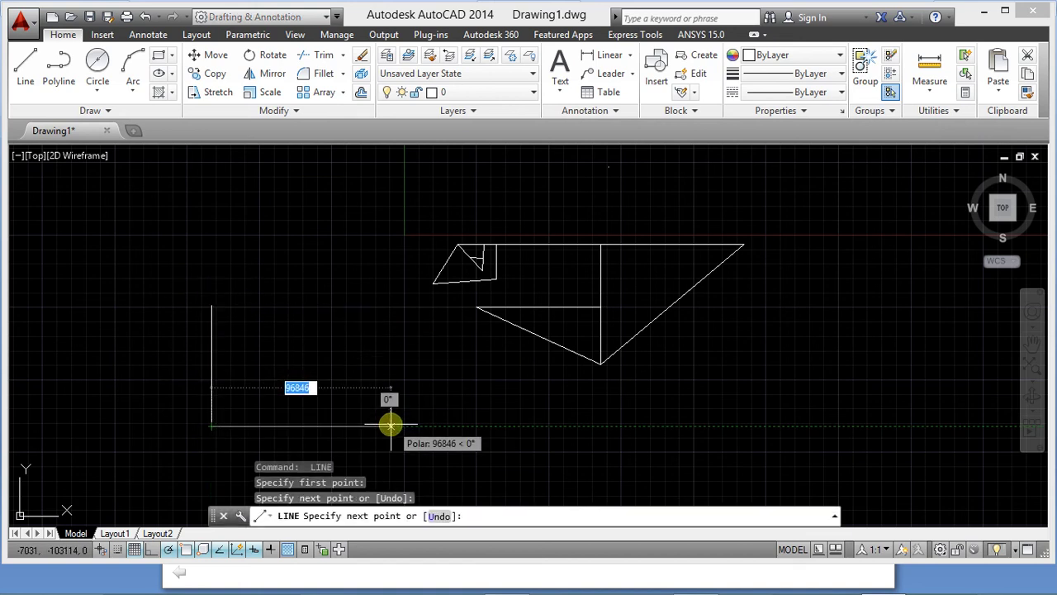
click(389, 426)
key(Escape)
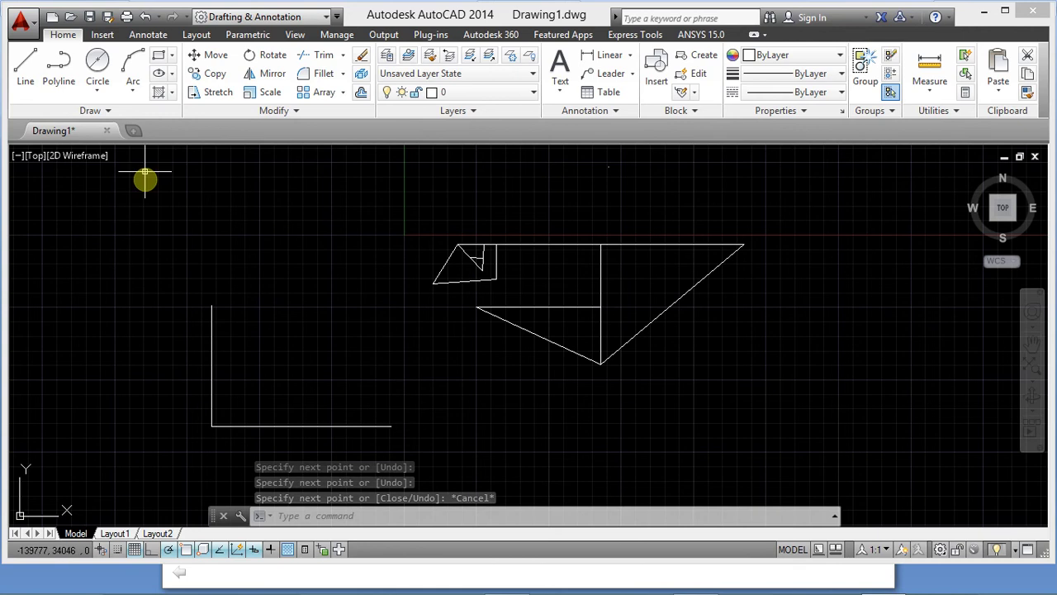
- Draw a three-point arc from the L-shape's upper endpoint, bulging outward, to the right endpoint of its horizontal line
click(132, 67)
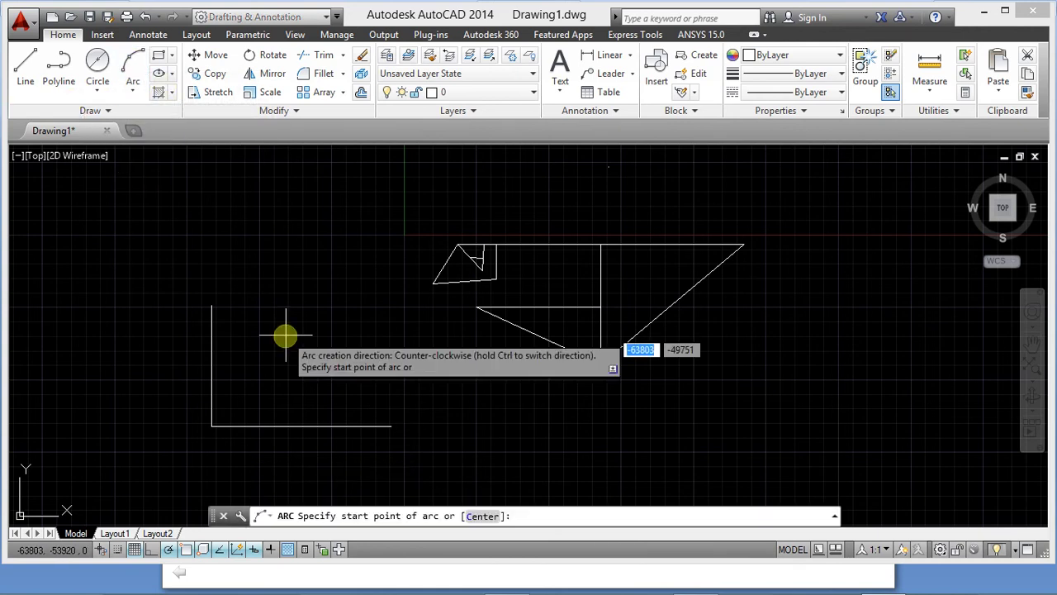
click(211, 306)
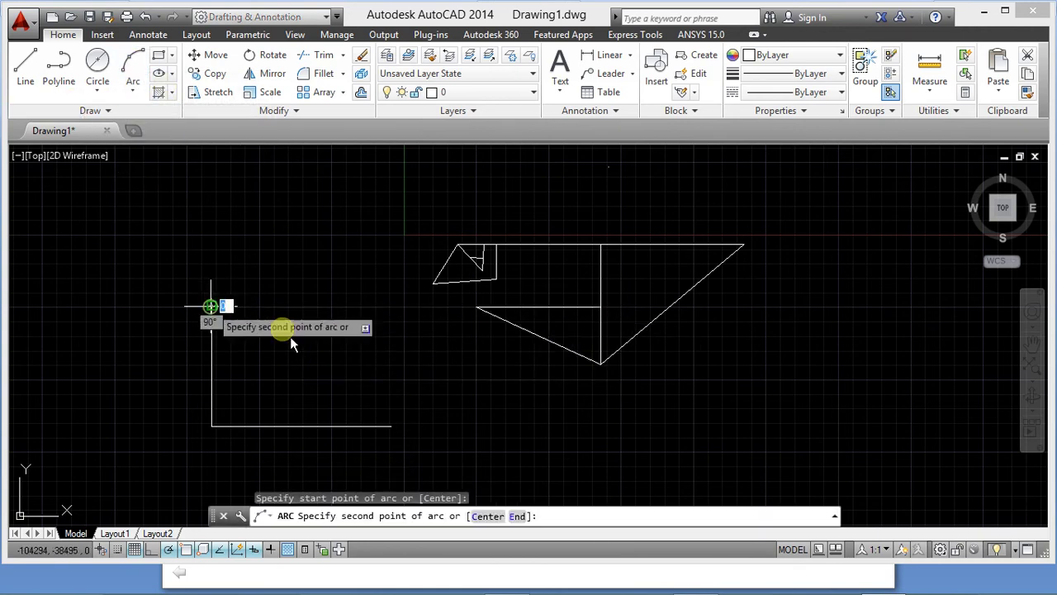
click(334, 337)
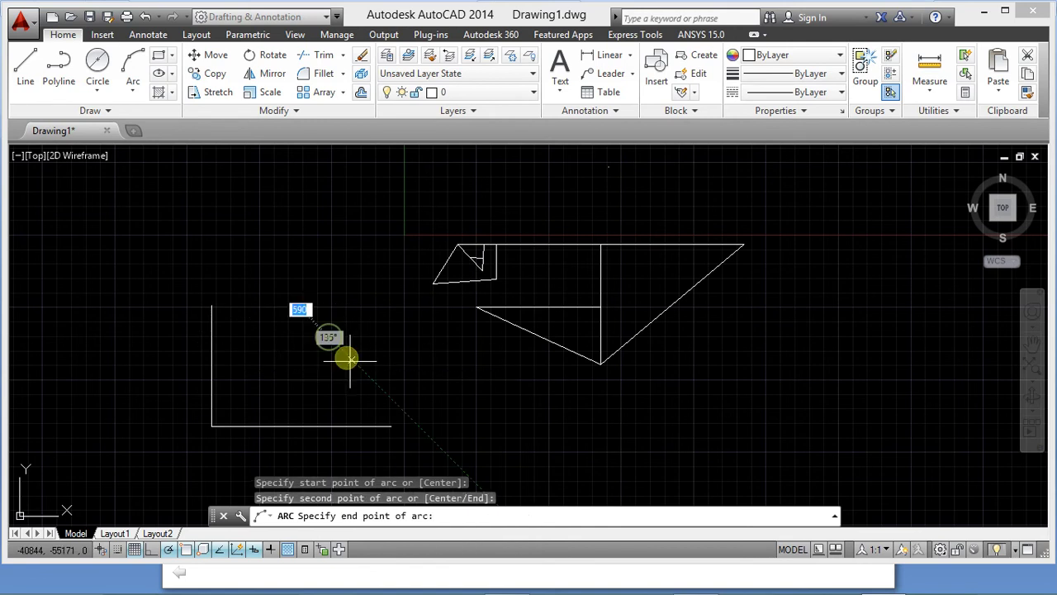
click(390, 421)
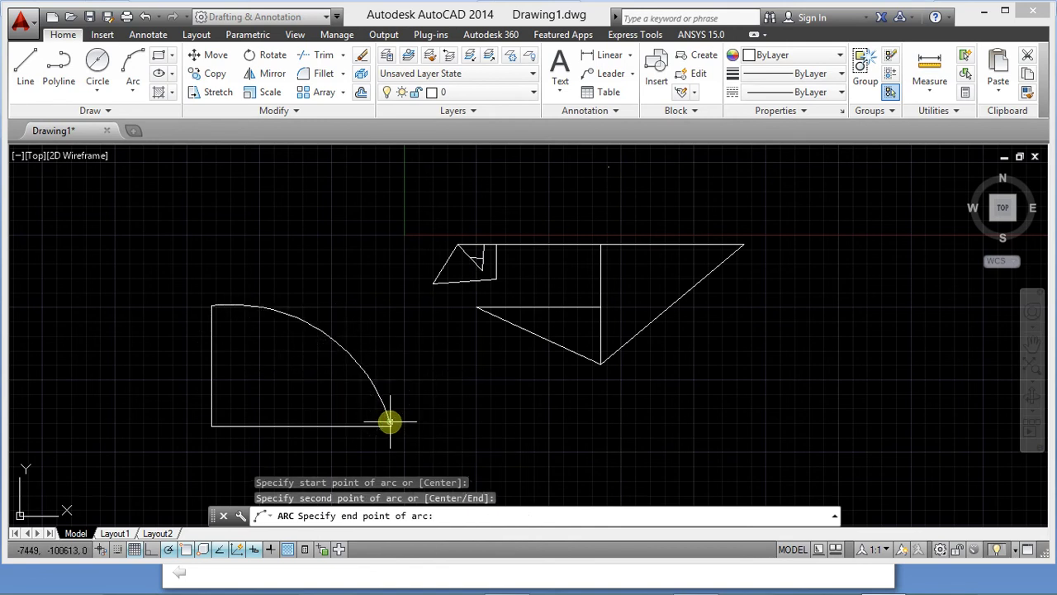
key(Escape)
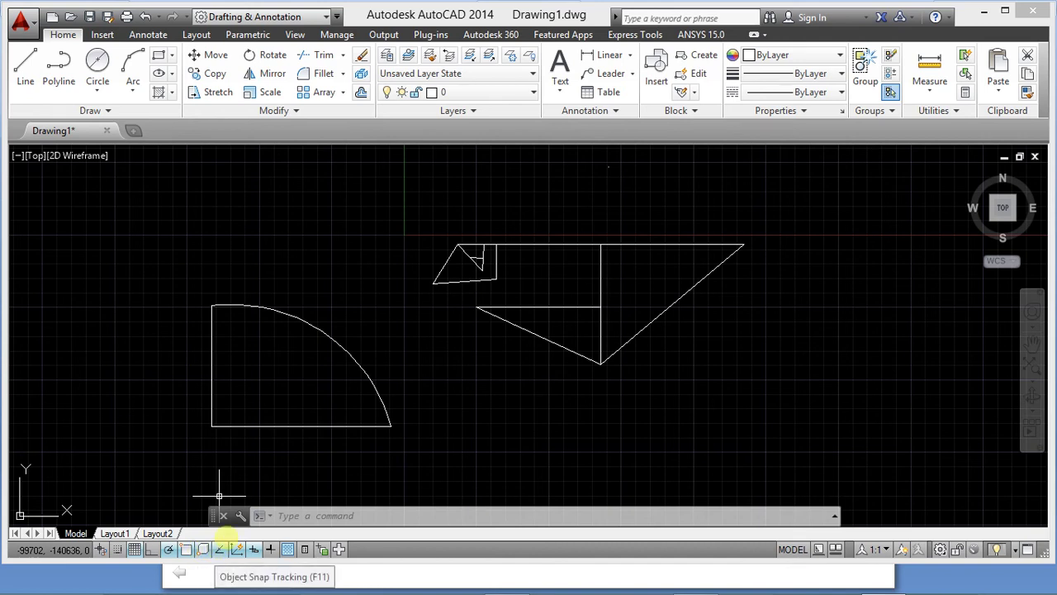
- Draw an L-shape starting 4000 units right of the arc's lower endpoint, about 5,970 units down and 6,970 units to the right
click(25, 66)
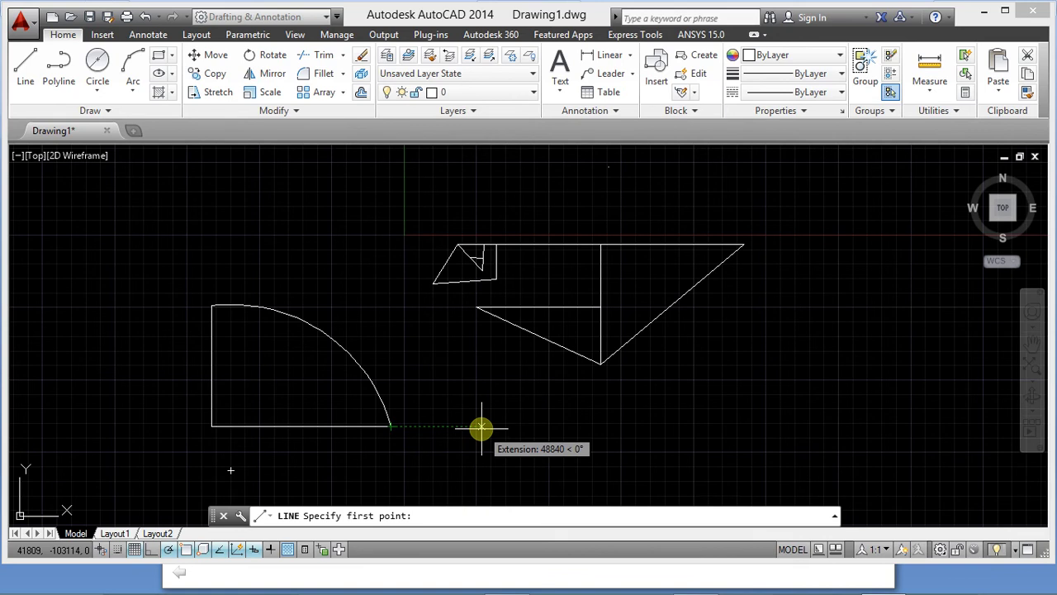
text(4000)
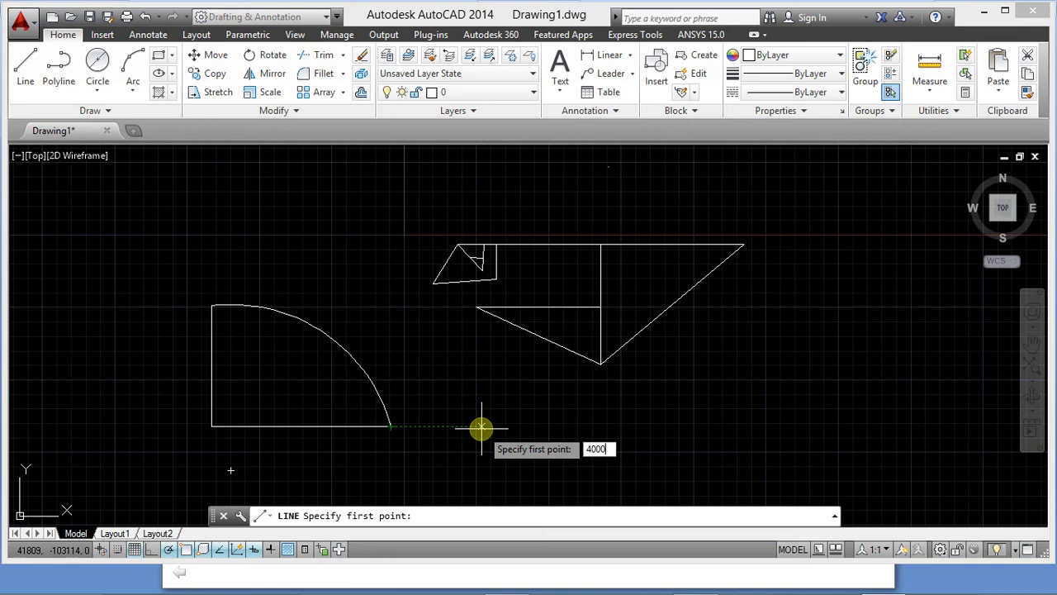
key(Return)
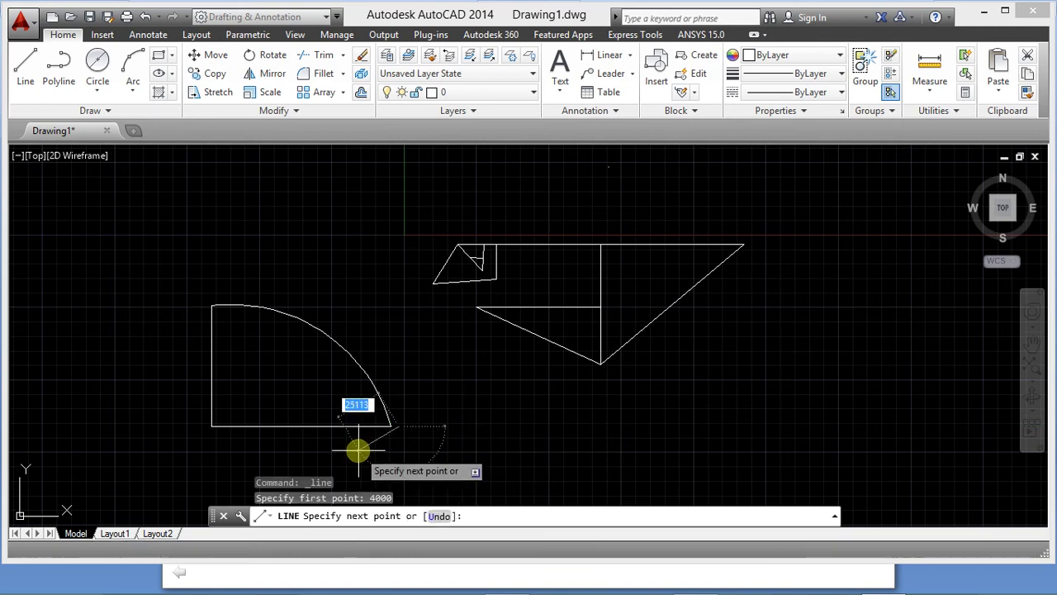
scroll(383, 441, up, 4)
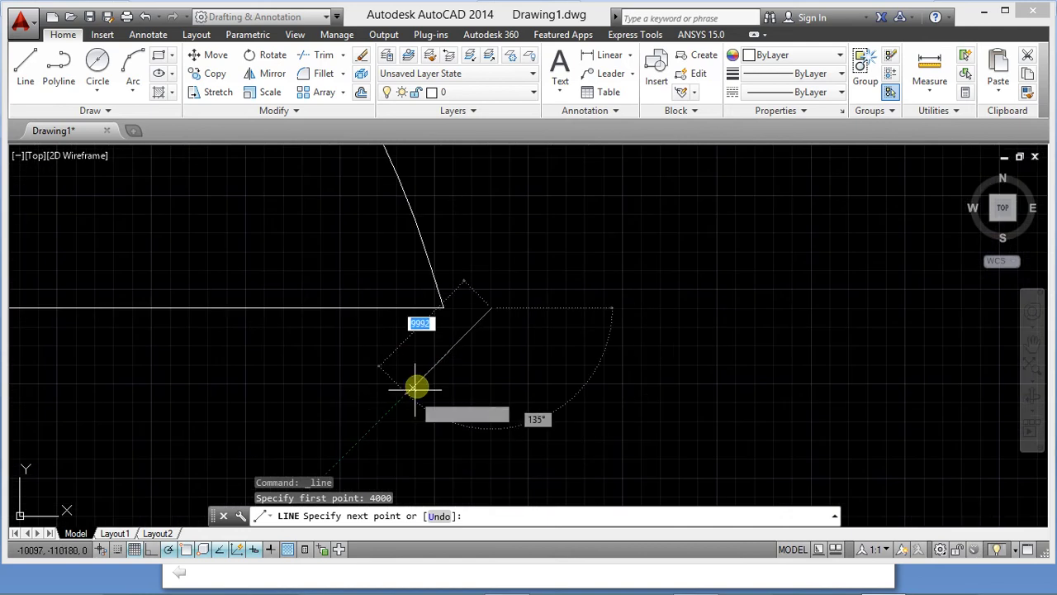
scroll(513, 335, down, 3)
scroll(514, 336, up, 5)
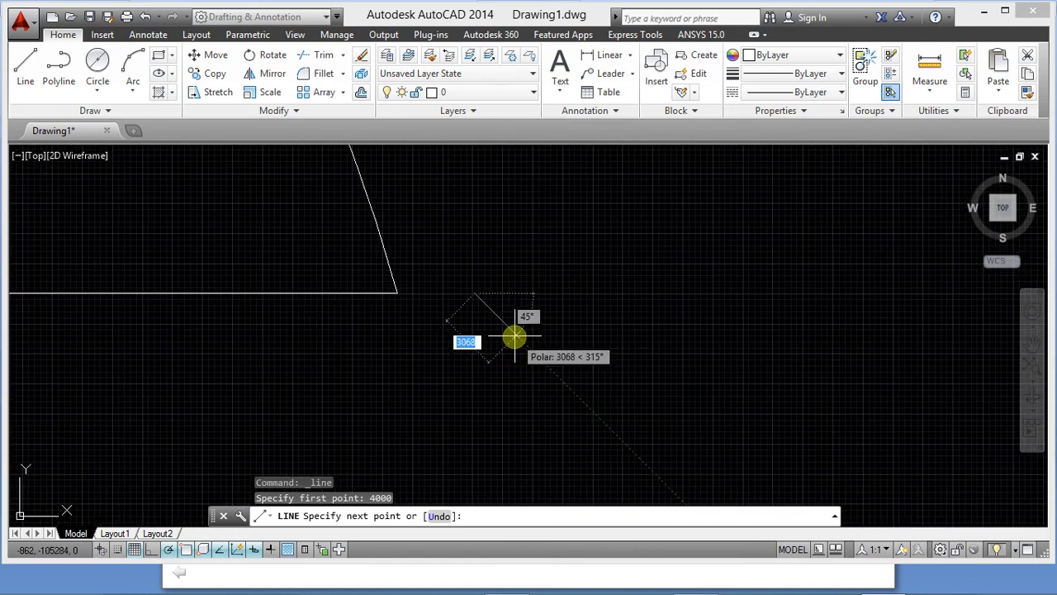
middle_drag(488, 304, 441, 322)
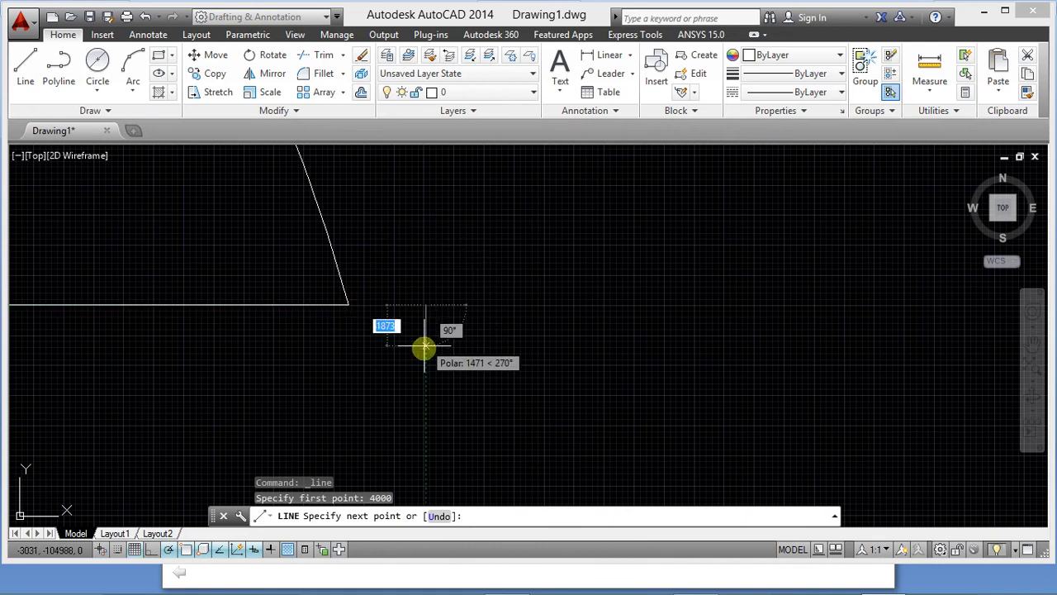
click(426, 421)
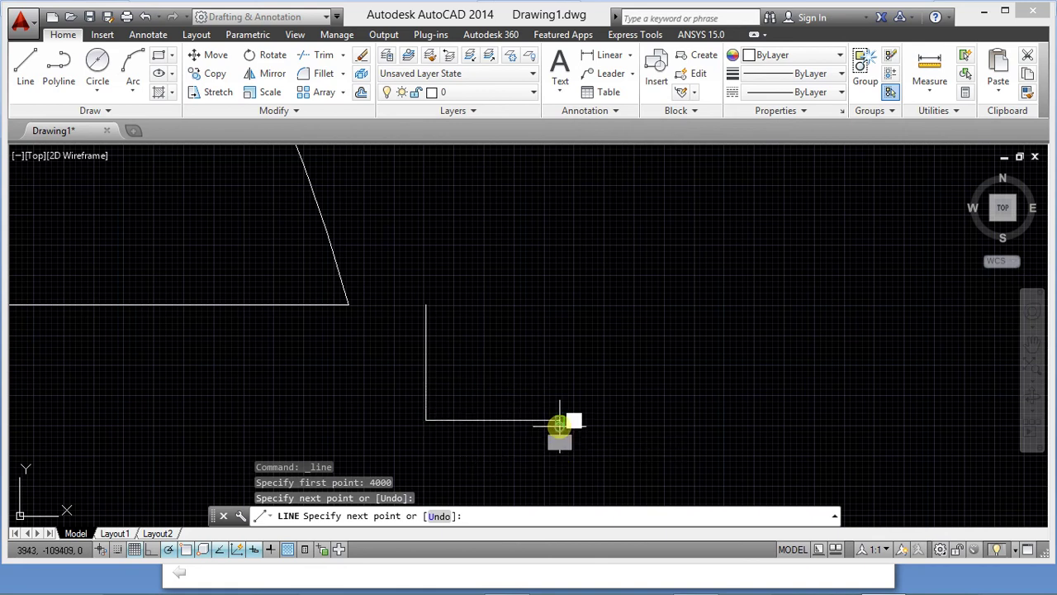
click(559, 421)
key(Escape)
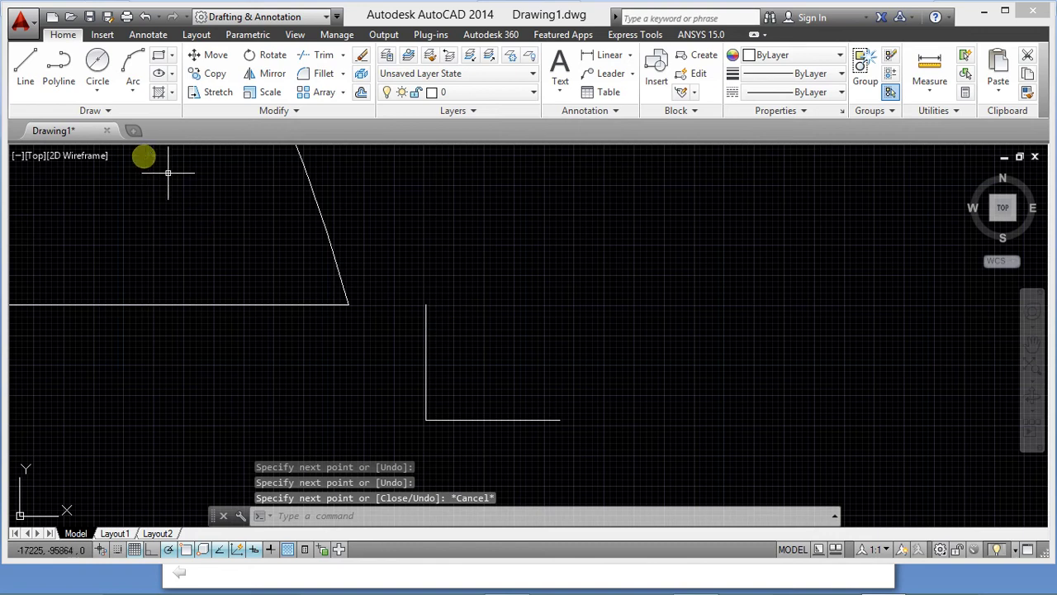
- Draw a line starting 2000 units right of the small L-shape's upper endpoint, going down and diagonally to the right end of its base
key(Return)
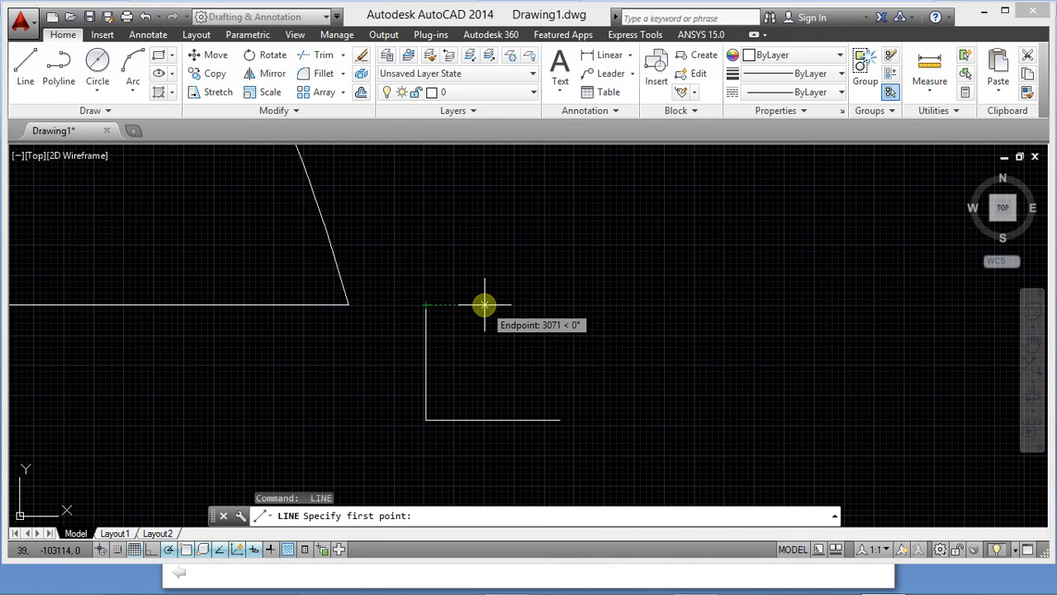
text(2000)
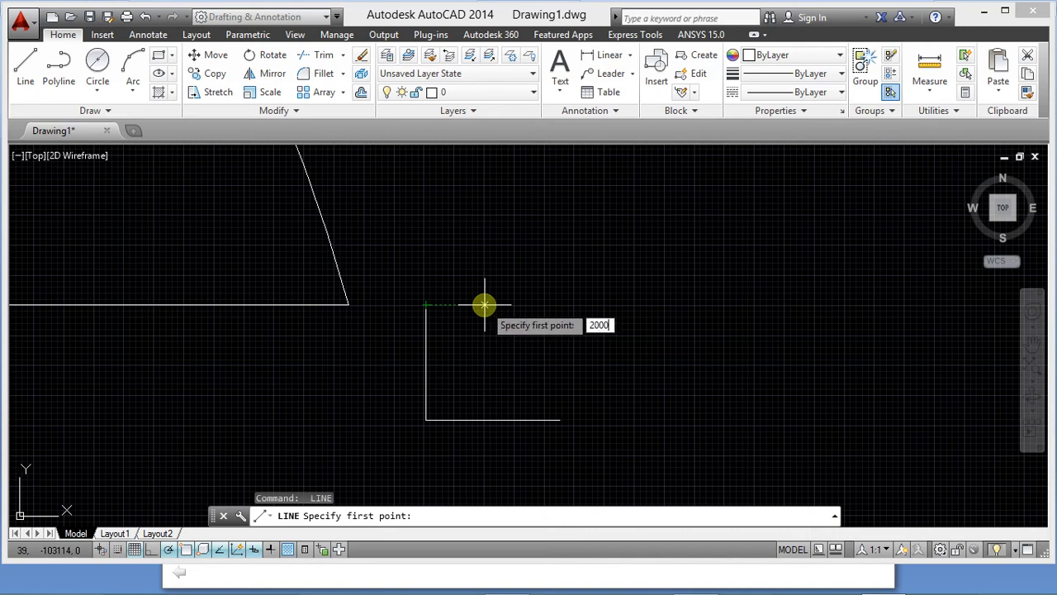
key(Return)
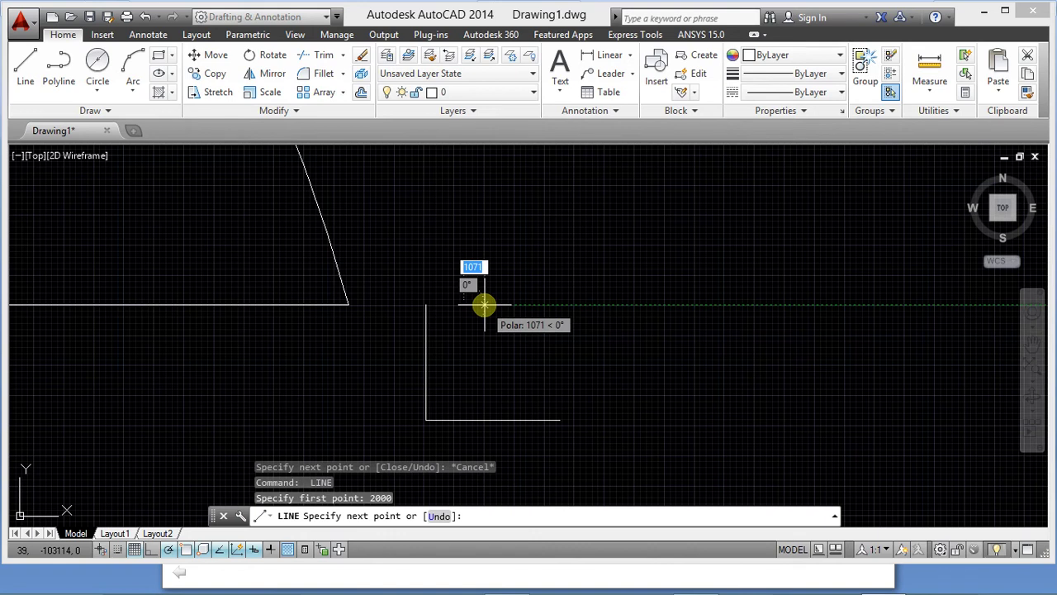
scroll(464, 364, down, 2)
scroll(459, 351, down, 2)
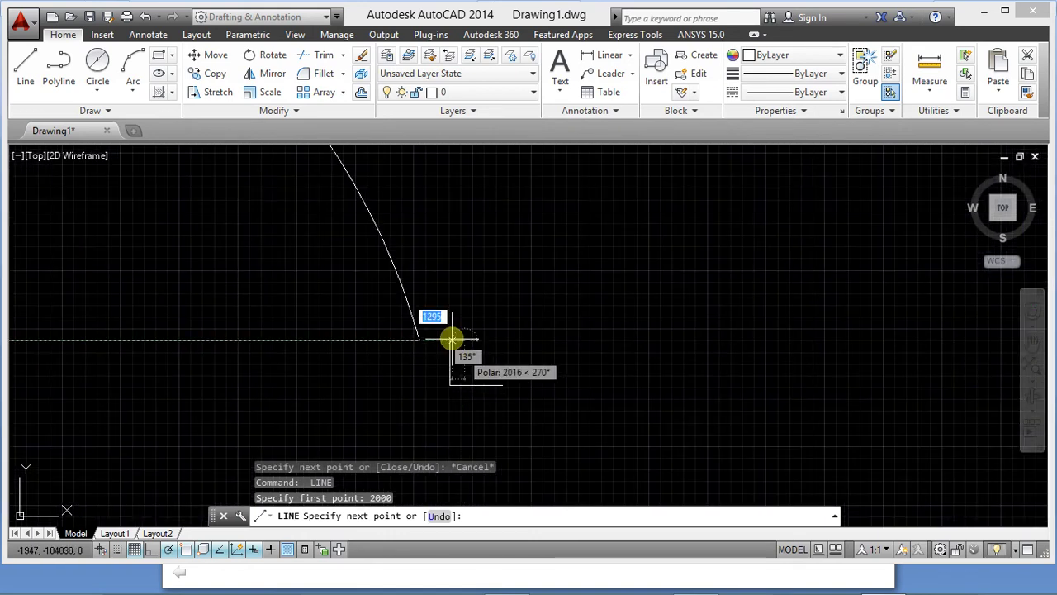
scroll(452, 344, down, 2)
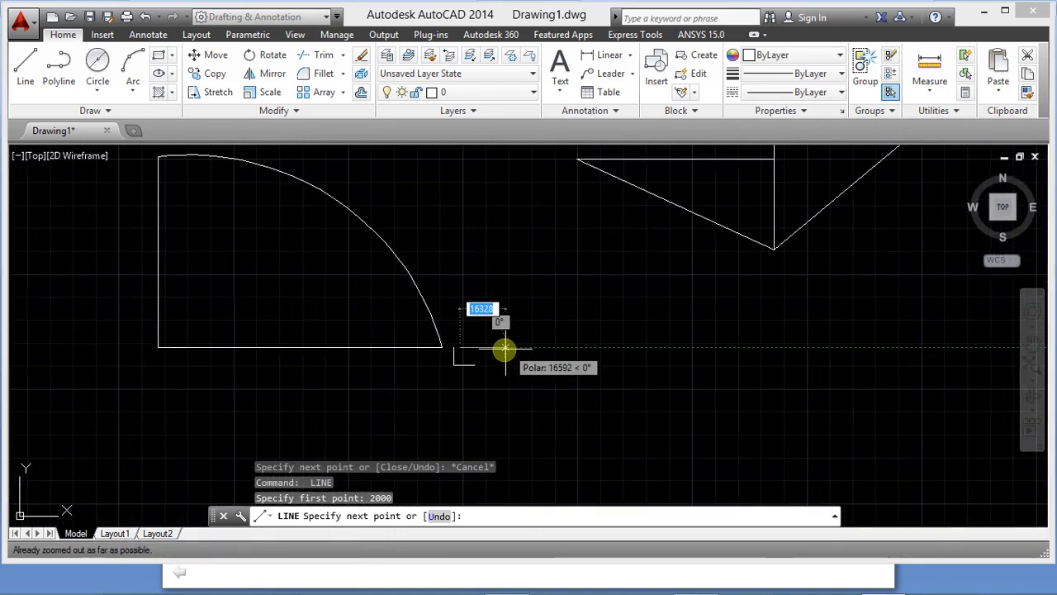
scroll(496, 351, up, 6)
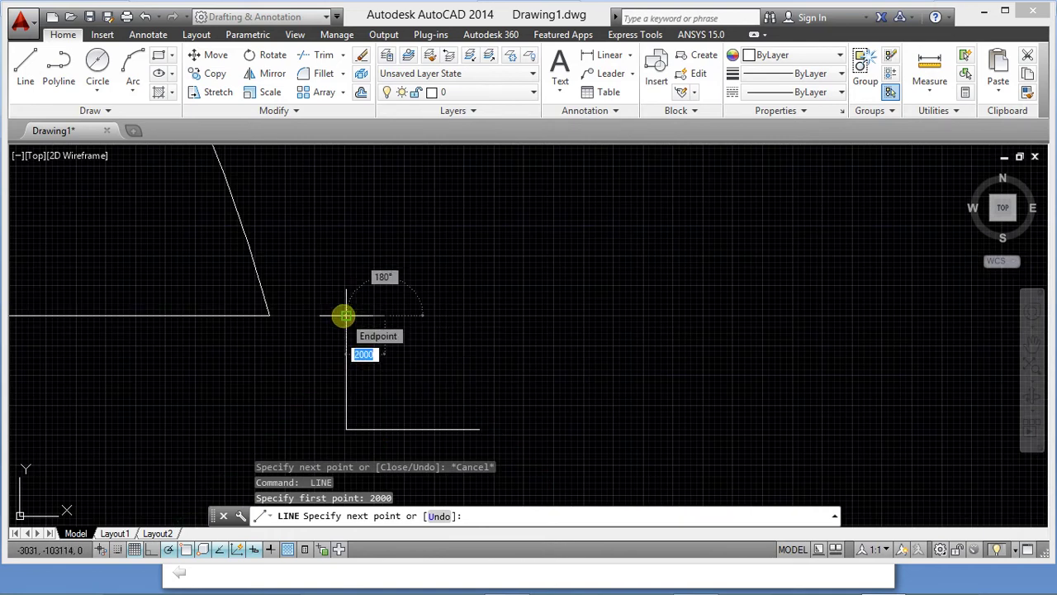
click(377, 380)
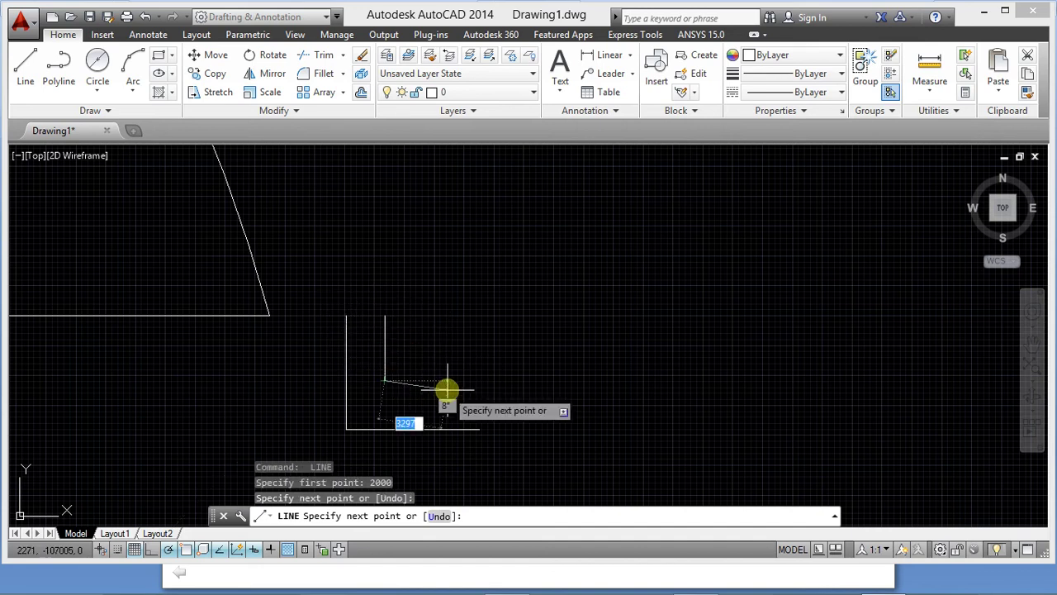
click(480, 429)
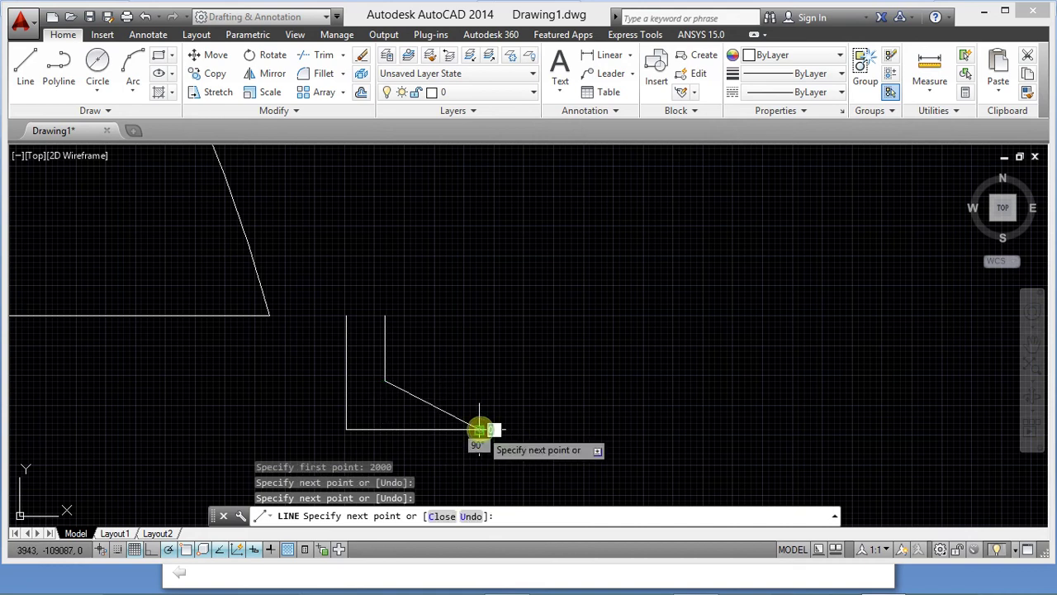
key(Escape)
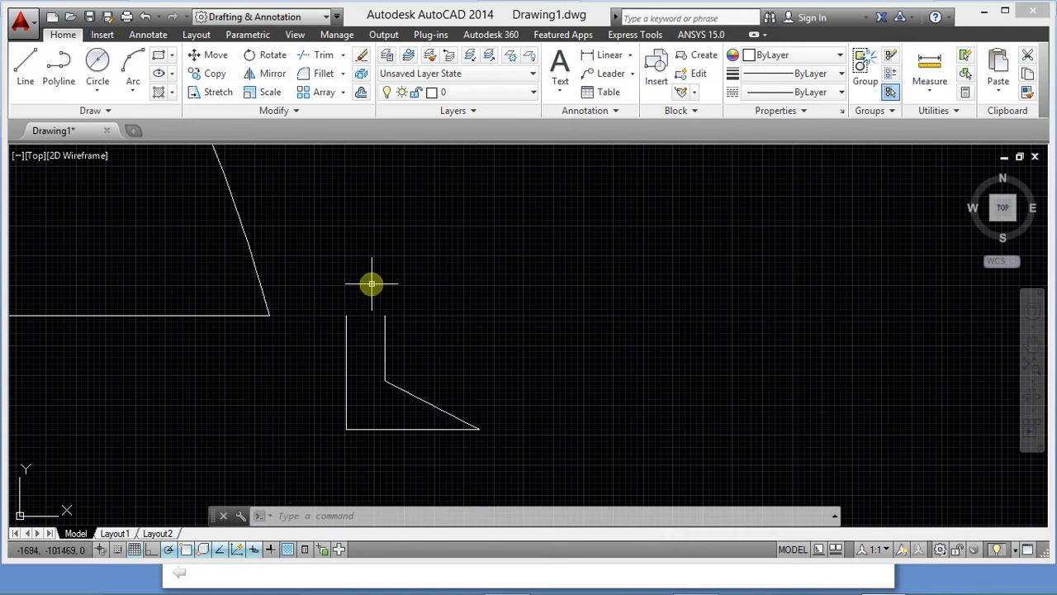
- Draw connected lines: about 6,750 units right, steeply down, back to the first line's midpoint, to the inner line's bend, and to the starting endpoint
click(25, 68)
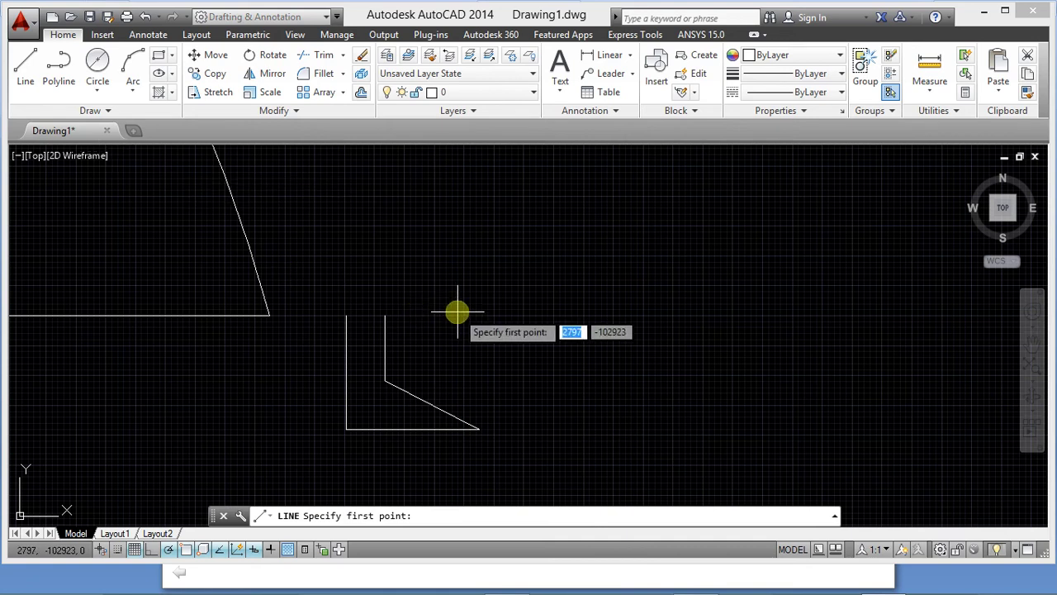
click(461, 274)
click(588, 274)
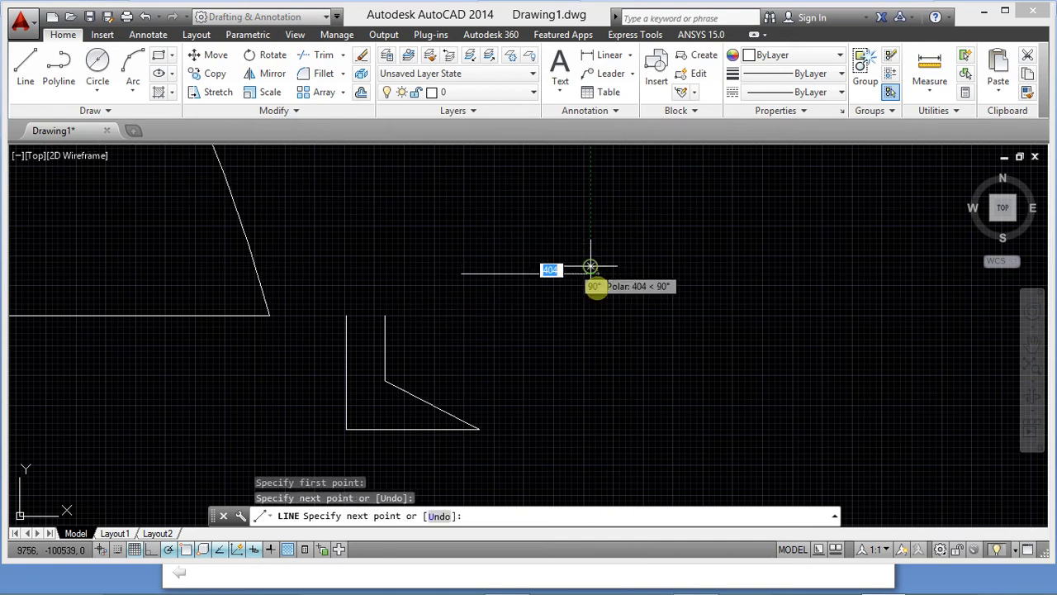
click(601, 365)
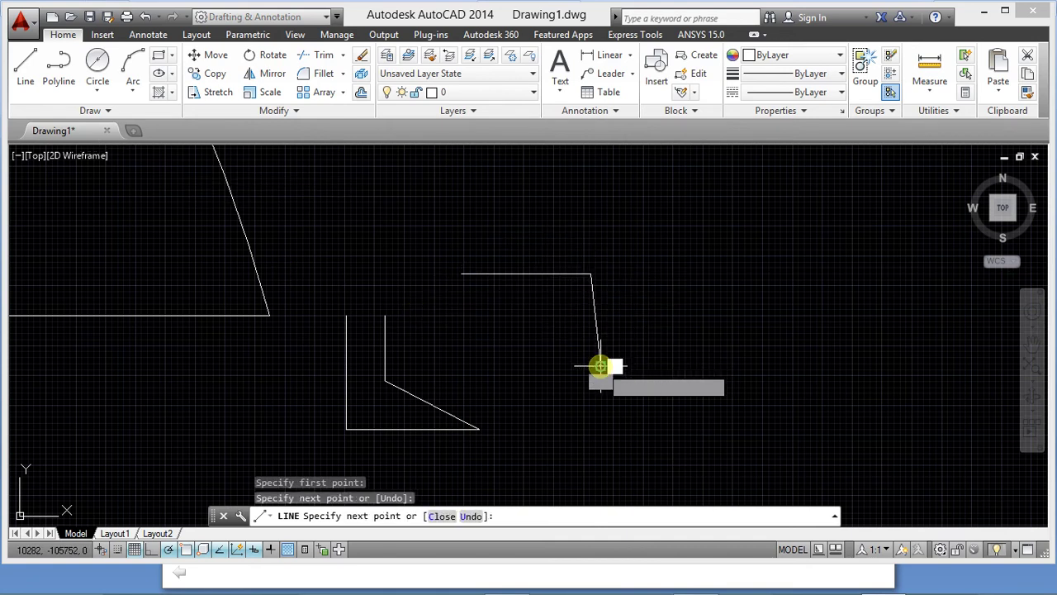
click(526, 273)
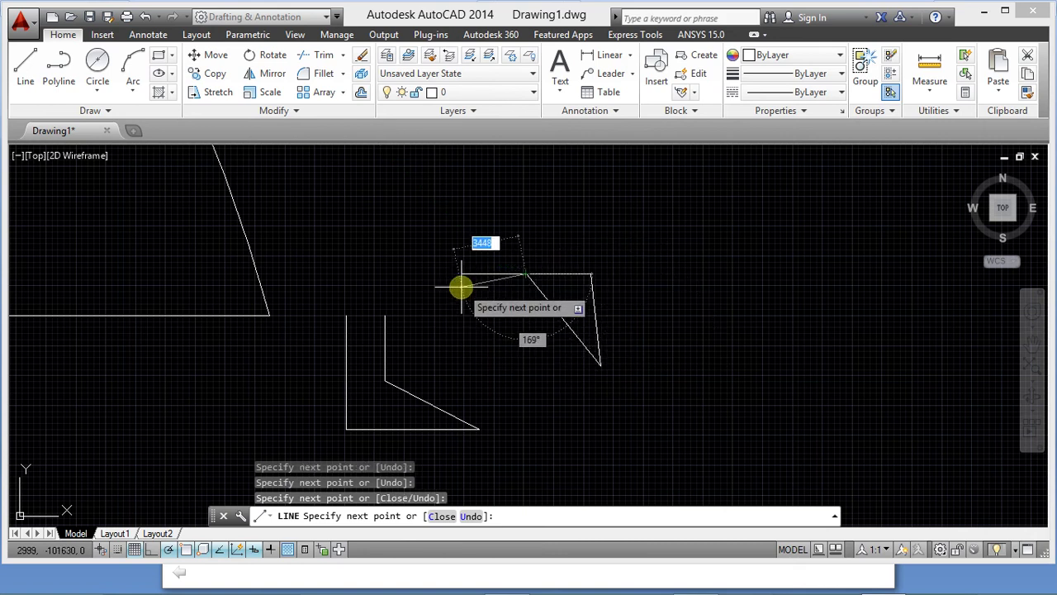
click(384, 380)
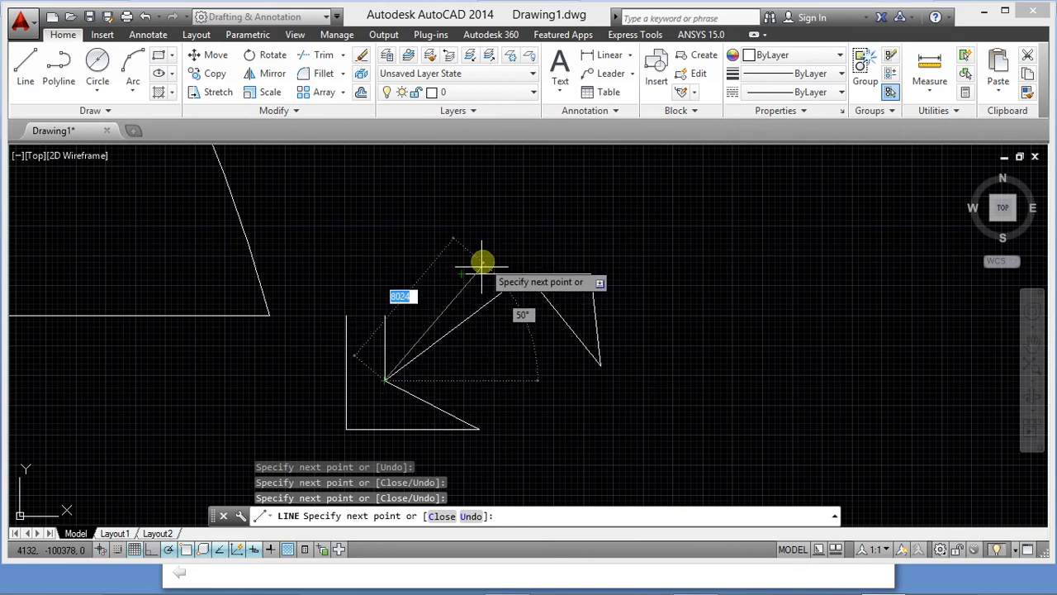
click(463, 278)
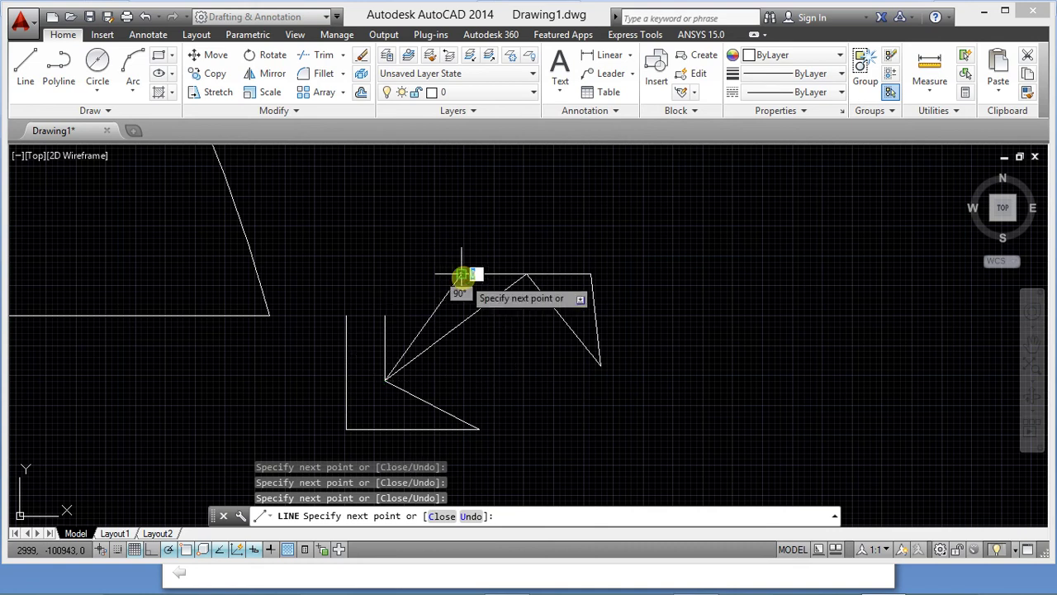
key(Escape)
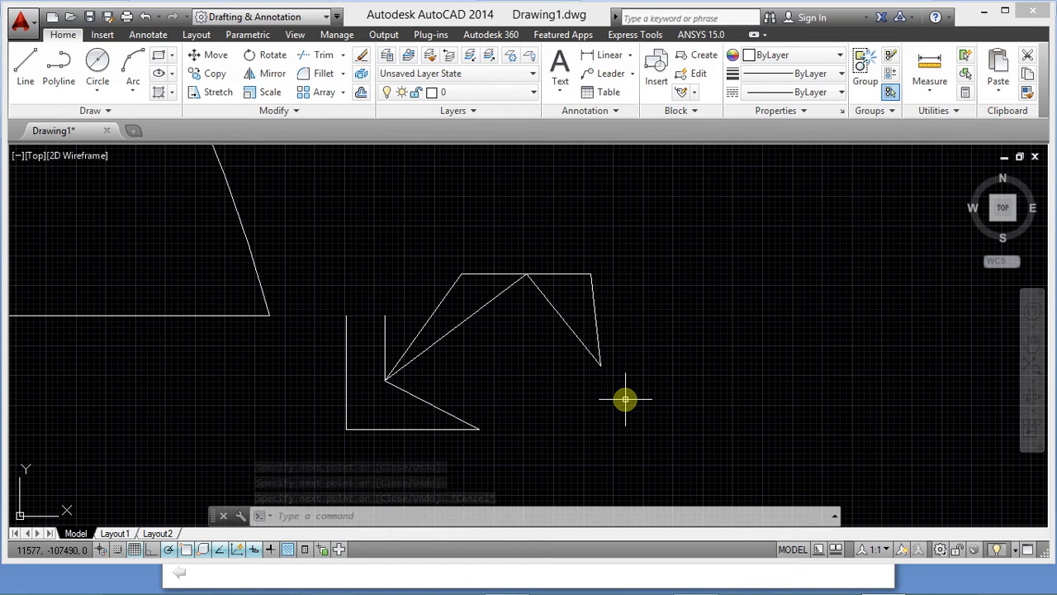
- Examine the small figures beside the arc shape and their scale against the whole drawing
scroll(524, 389, up, 5)
scroll(524, 389, down, 8)
scroll(523, 394, down, 3)
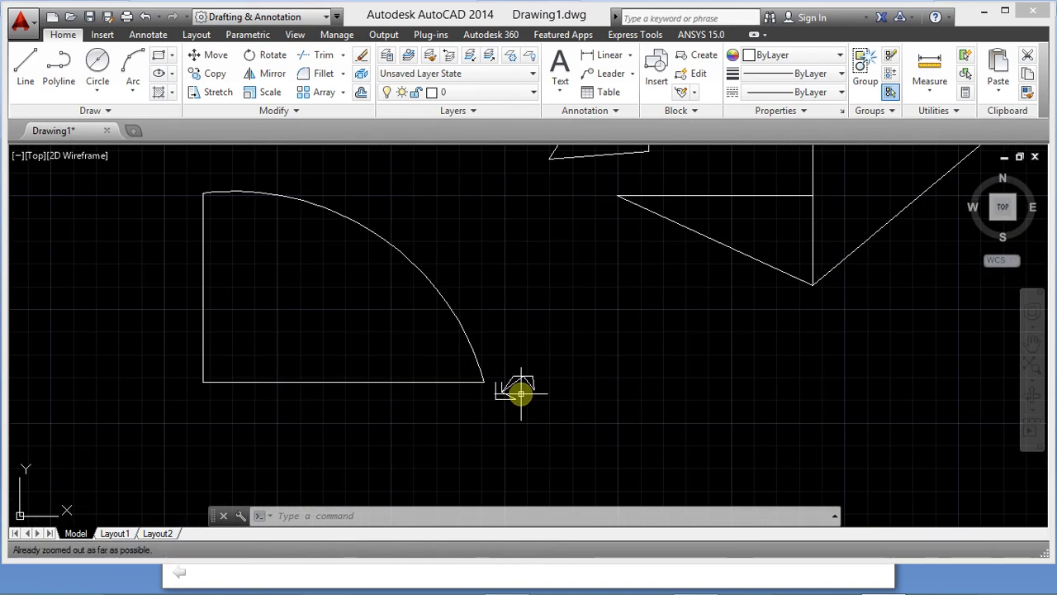
middle_drag(632, 300, 601, 366)
scroll(545, 380, up, 4)
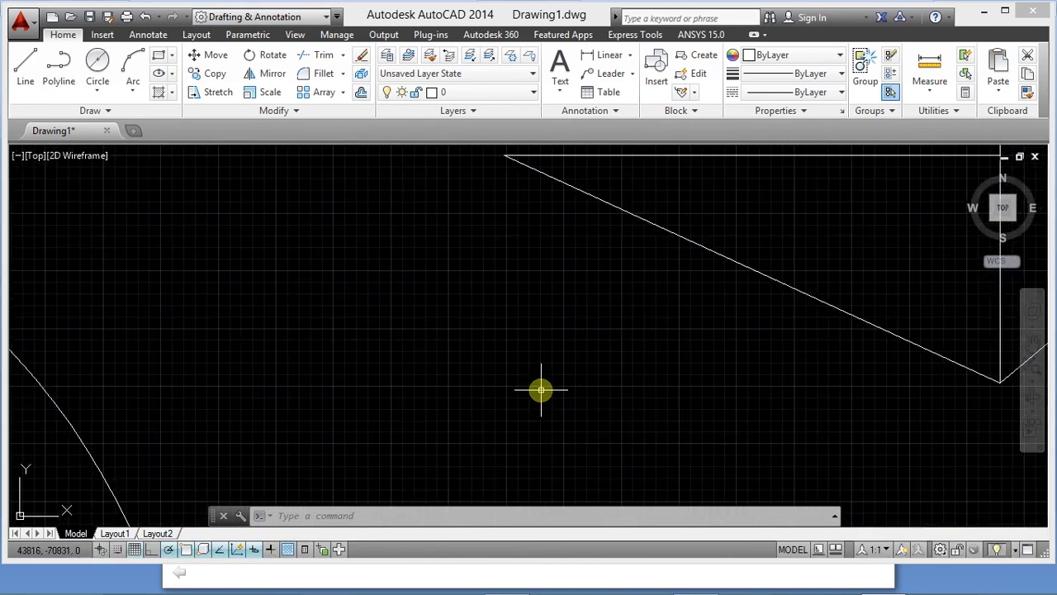
scroll(540, 389, down, 6)
scroll(537, 390, down, 2)
scroll(536, 390, down, 1)
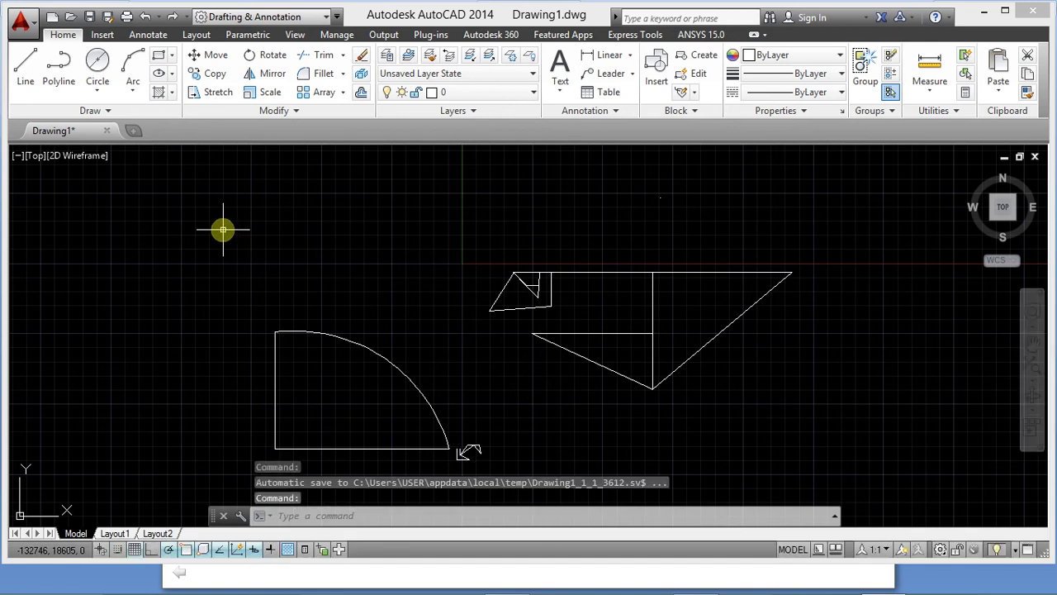
- Select the drawn figures with window and crossing selections, and erase those highlighted by the crossing selection
click(223, 230)
click(871, 482)
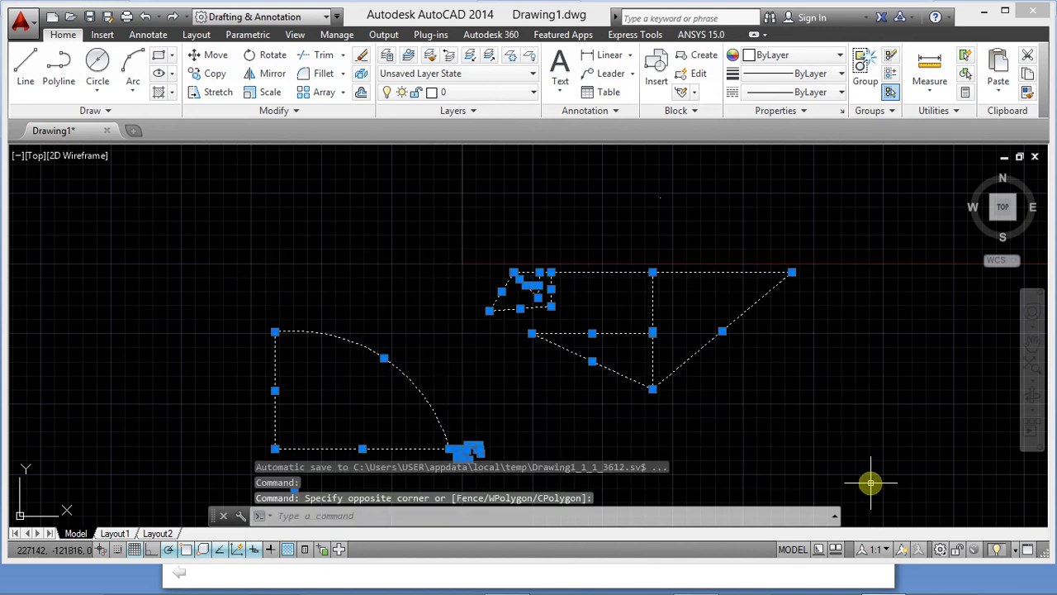
click(808, 424)
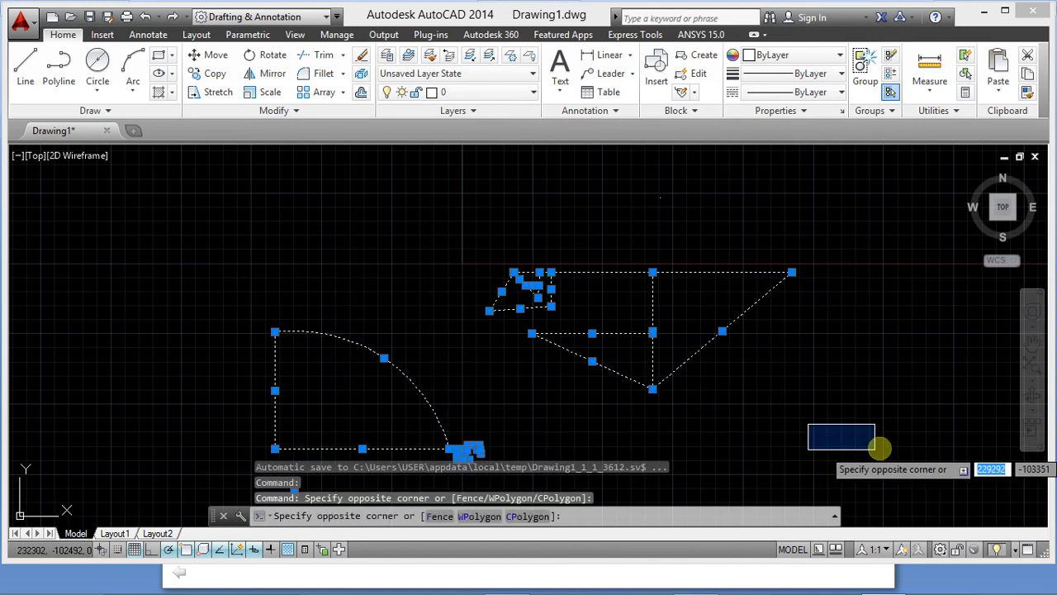
click(879, 447)
click(891, 467)
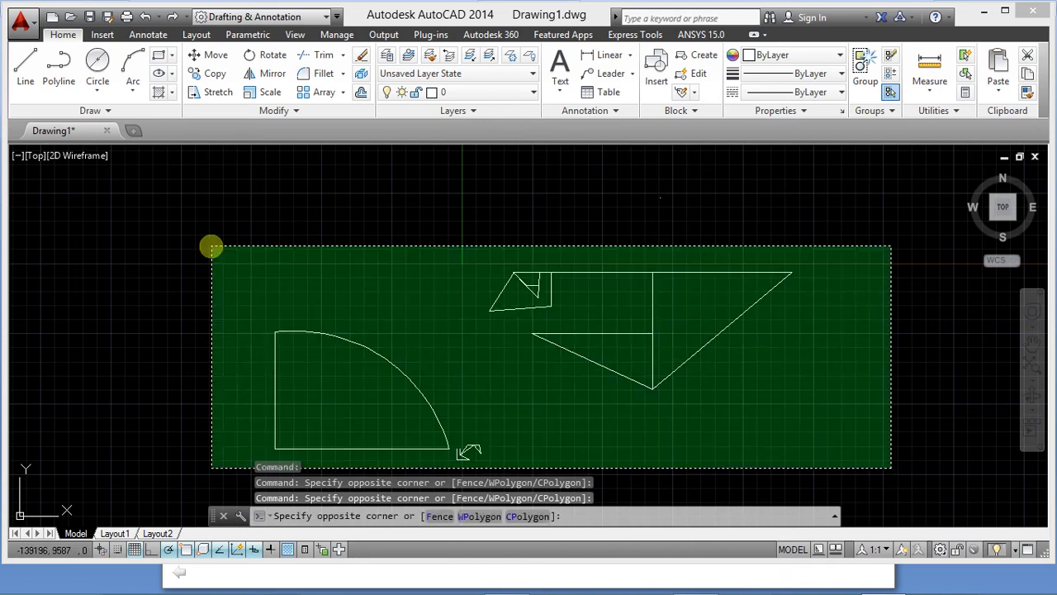
click(388, 252)
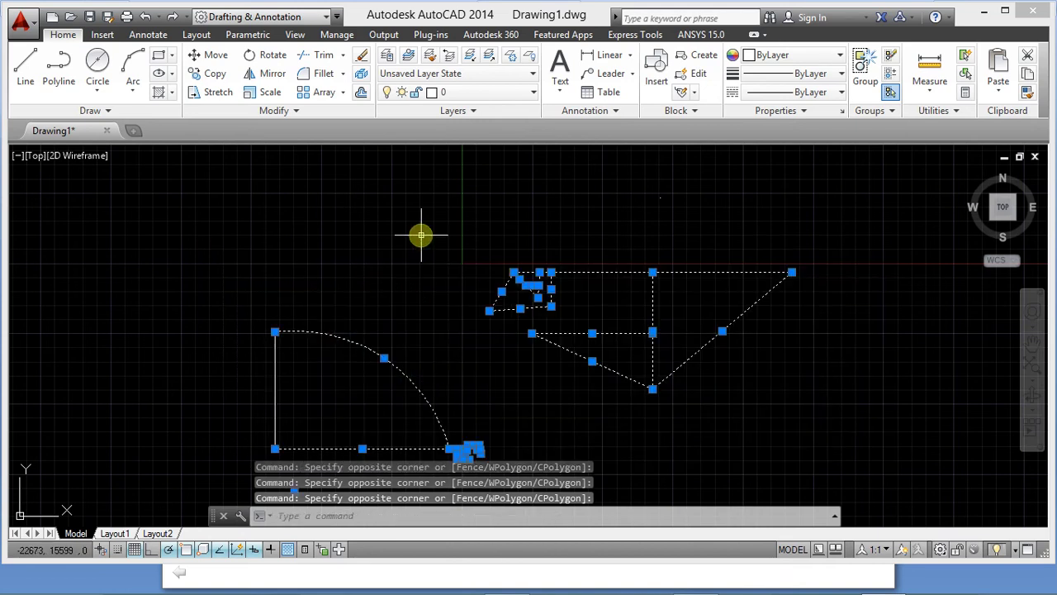
key(Delete)
- Erase the remaining vertical line using a window selection that encloses it
click(406, 263)
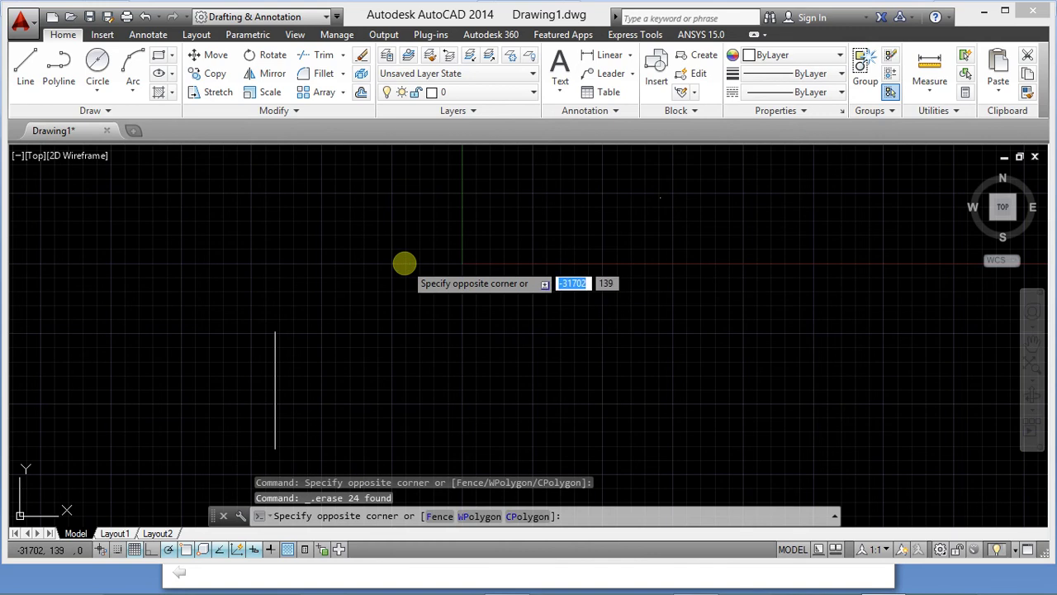
click(251, 198)
click(230, 204)
click(335, 453)
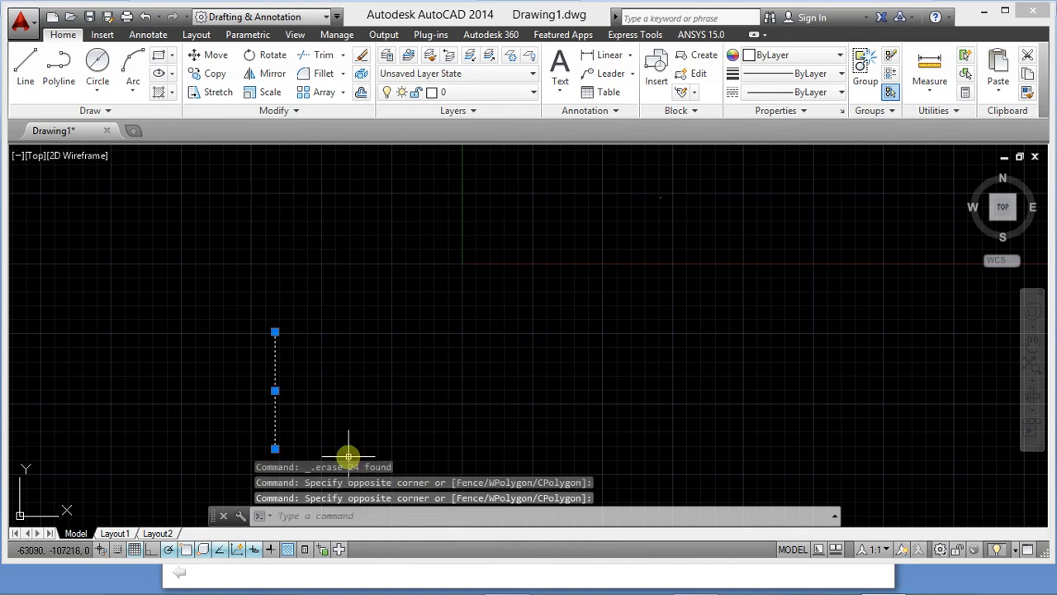
key(Delete)
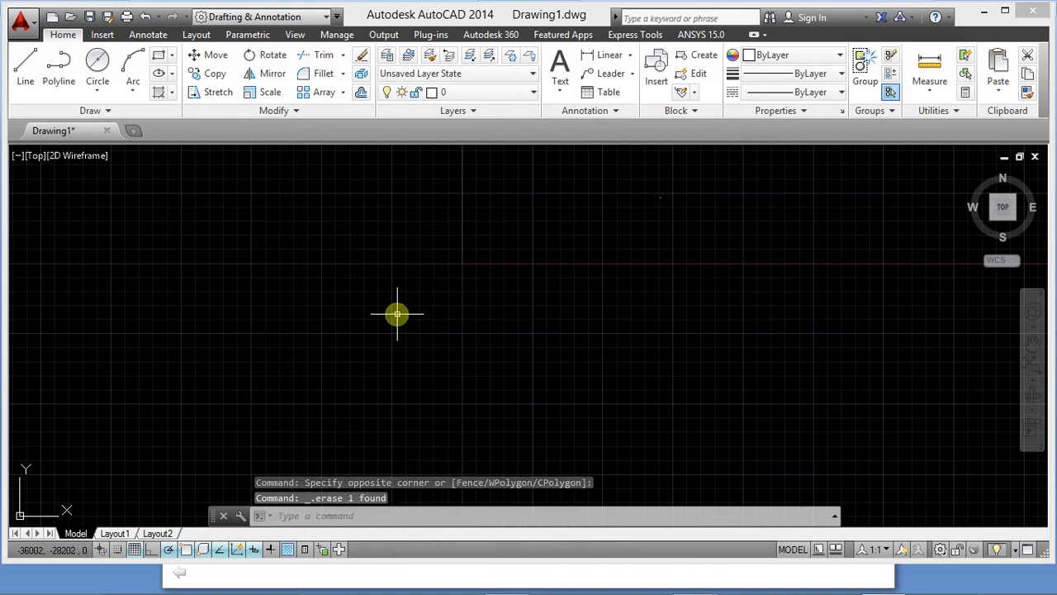
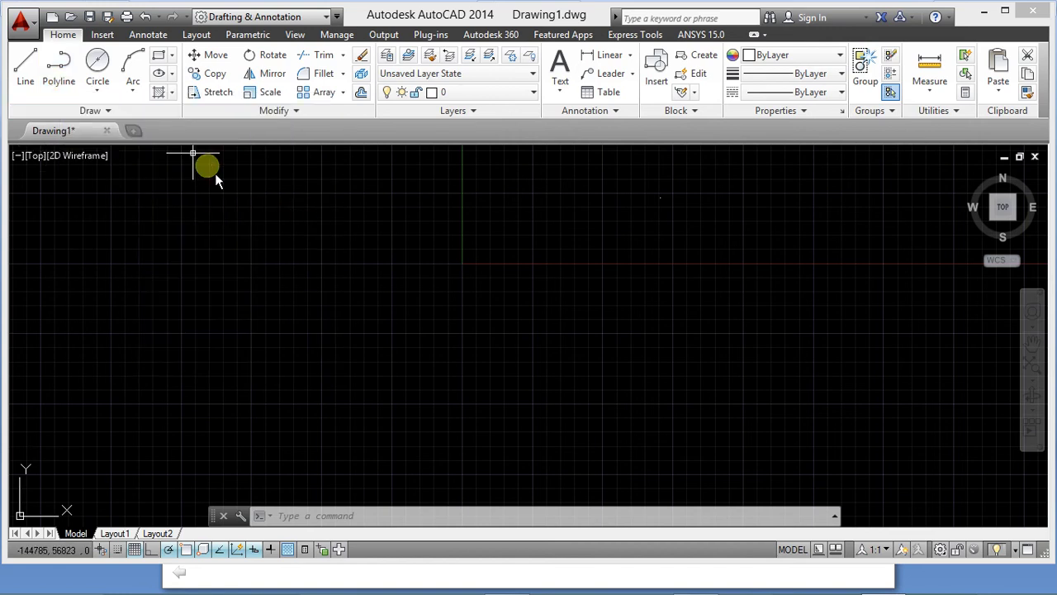
- Draw a rectangle about 122,500 units wide from separate Line segments, finishing the left side with the Close option
click(59, 74)
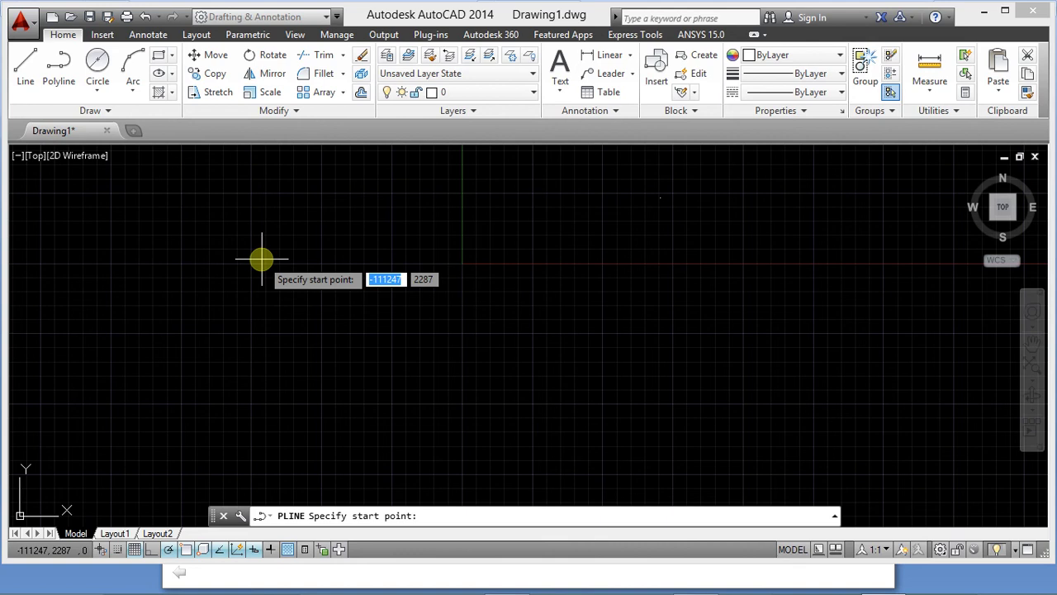
key(Escape)
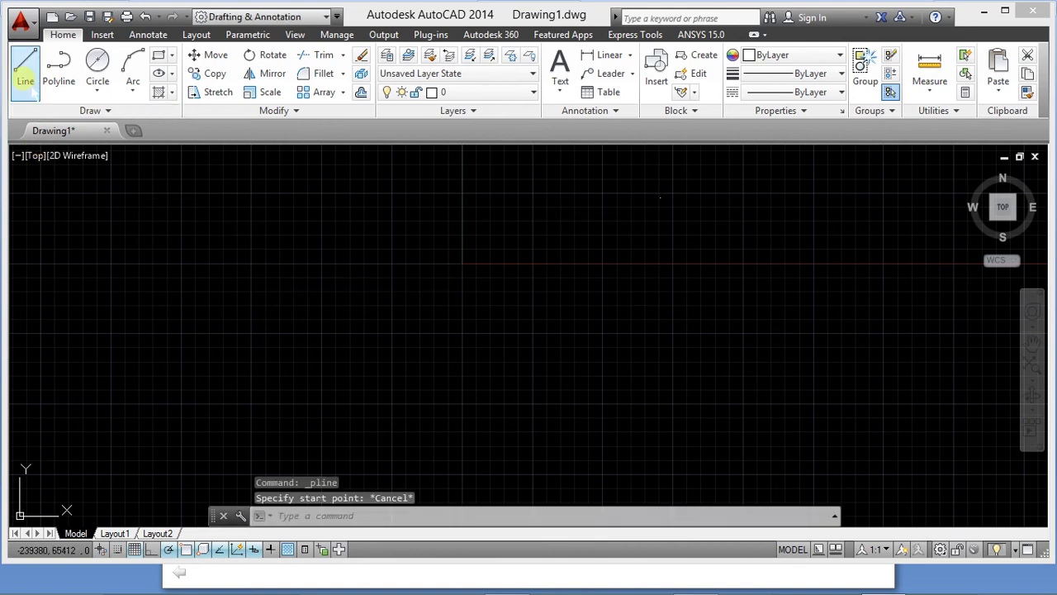
click(23, 66)
click(289, 267)
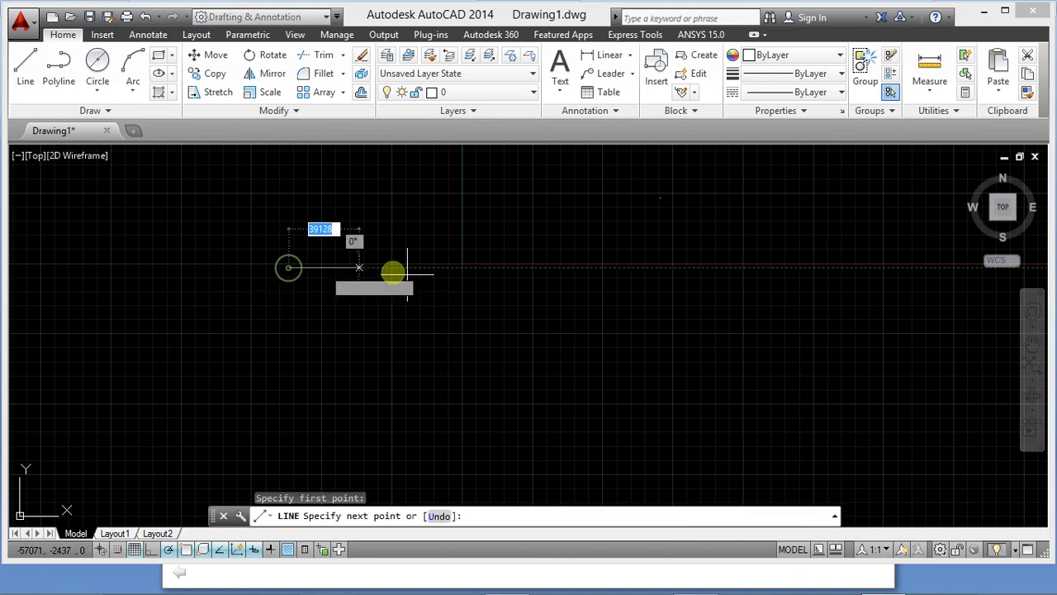
click(509, 268)
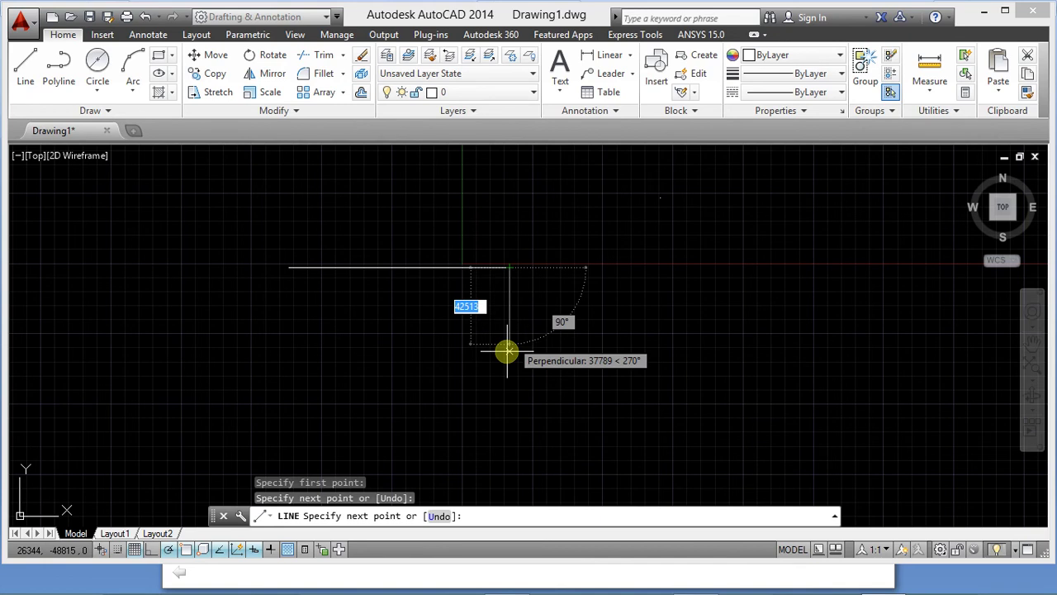
click(508, 397)
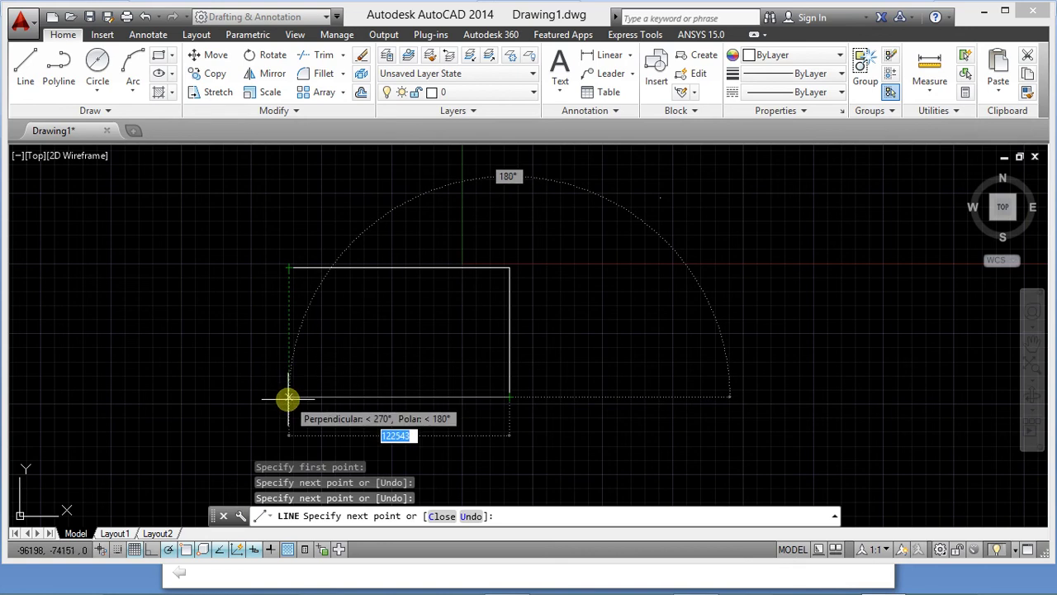
click(289, 399)
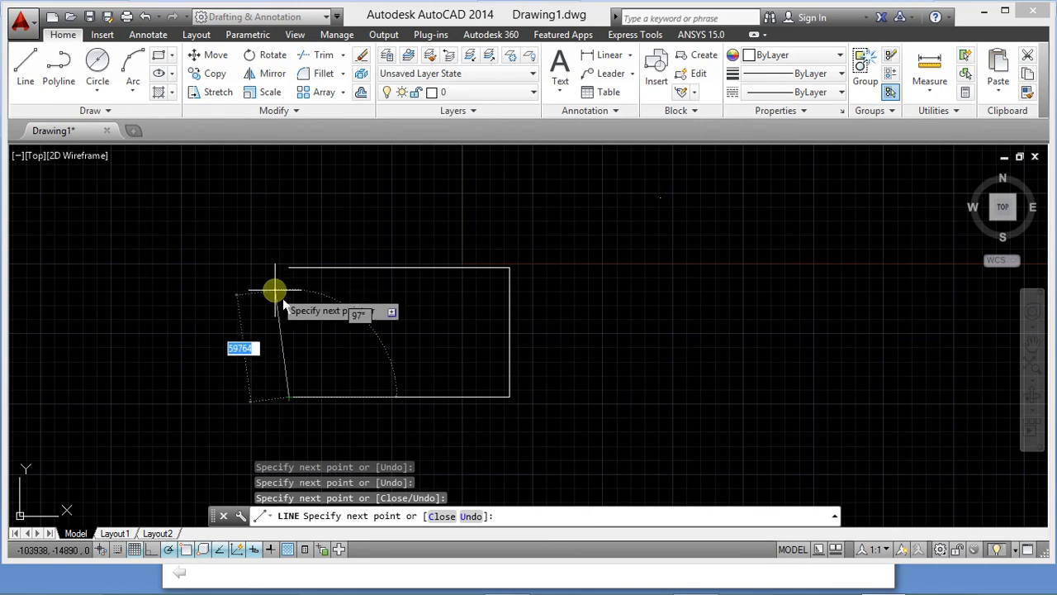
text(c)
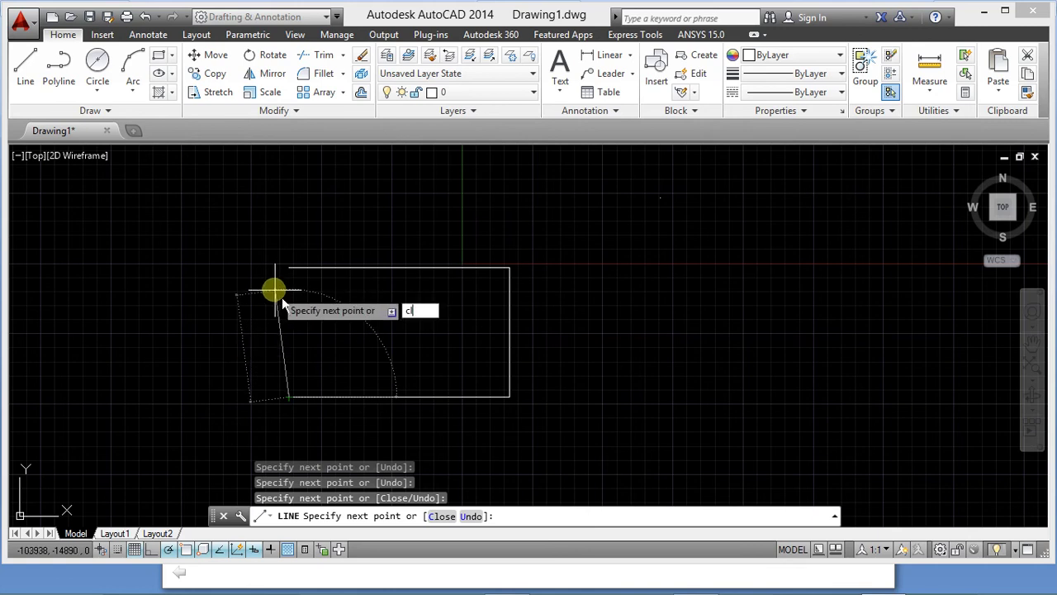
text(l)
key(Return)
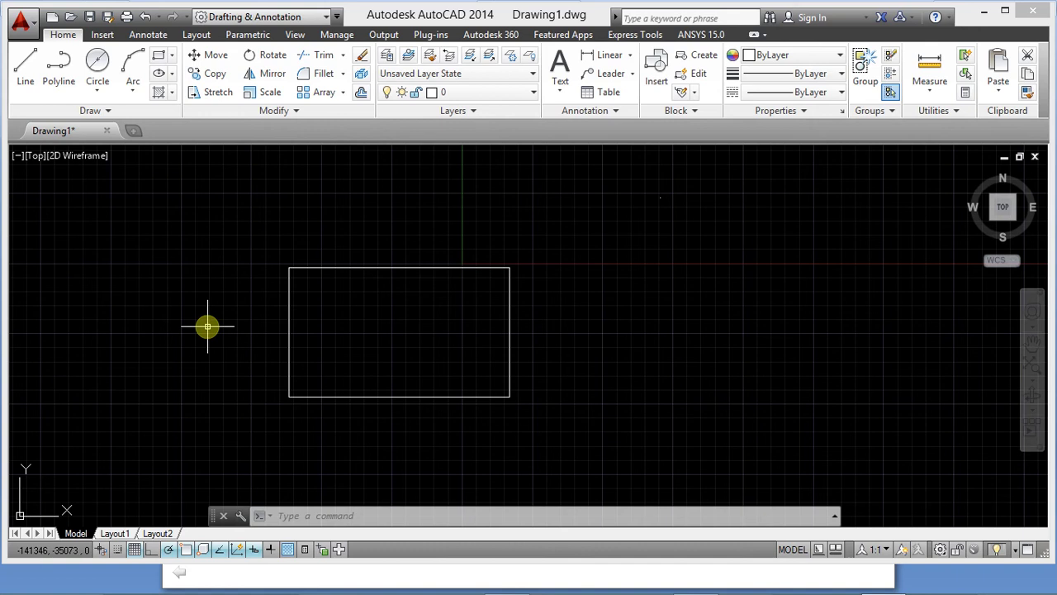
- Select the rectangle's top and left lines one at a time, and erase its bottom line
click(374, 268)
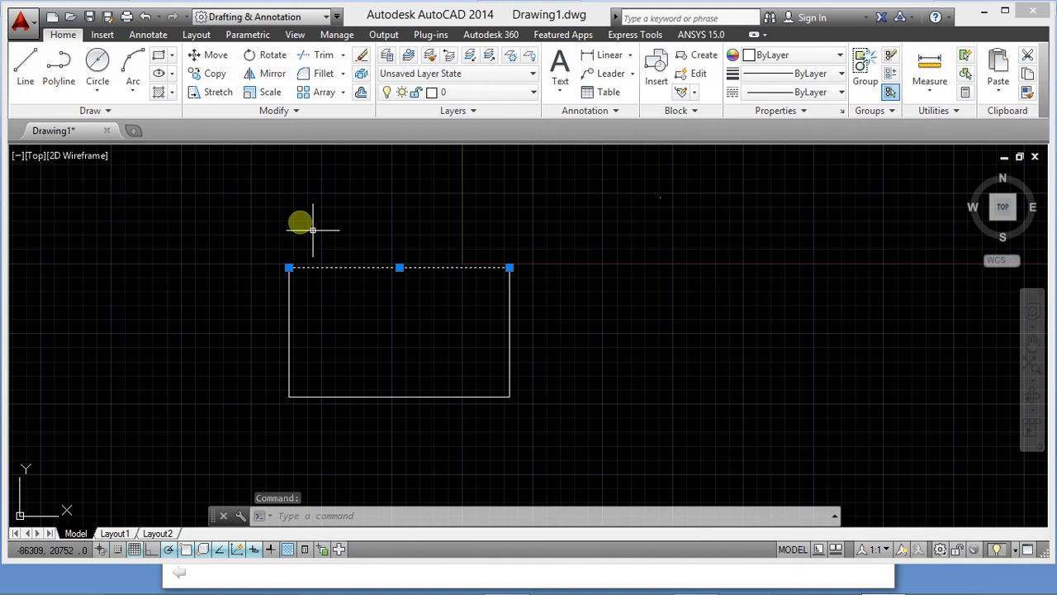
click(290, 298)
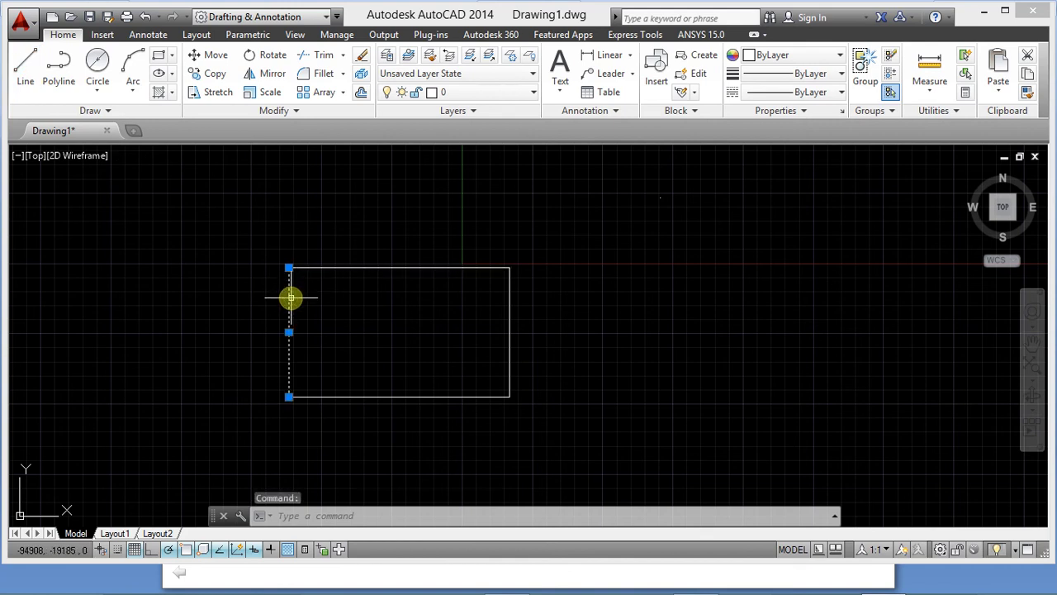
double_click(206, 333)
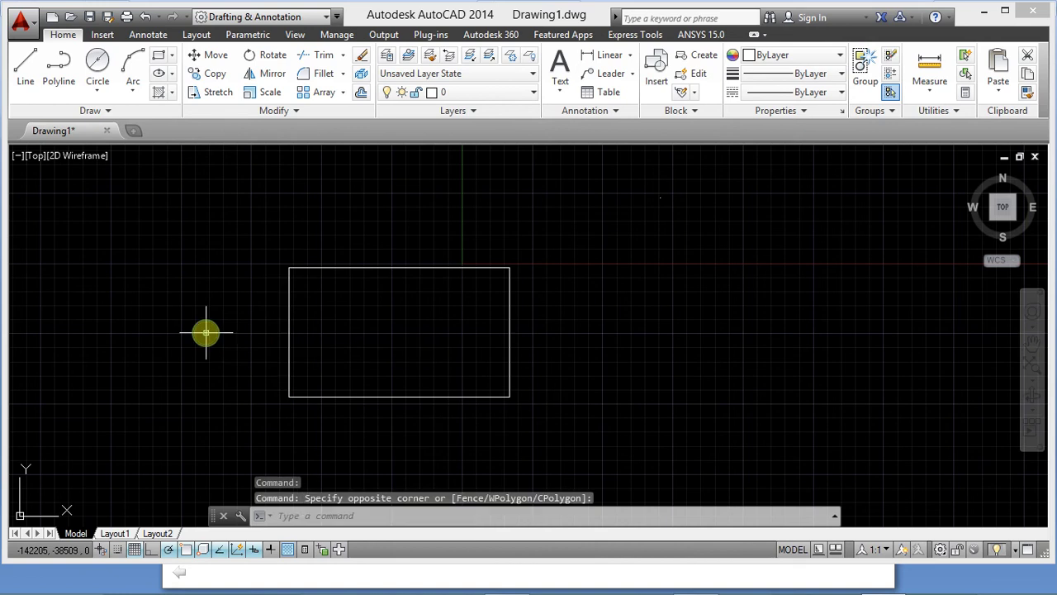
click(347, 261)
click(288, 307)
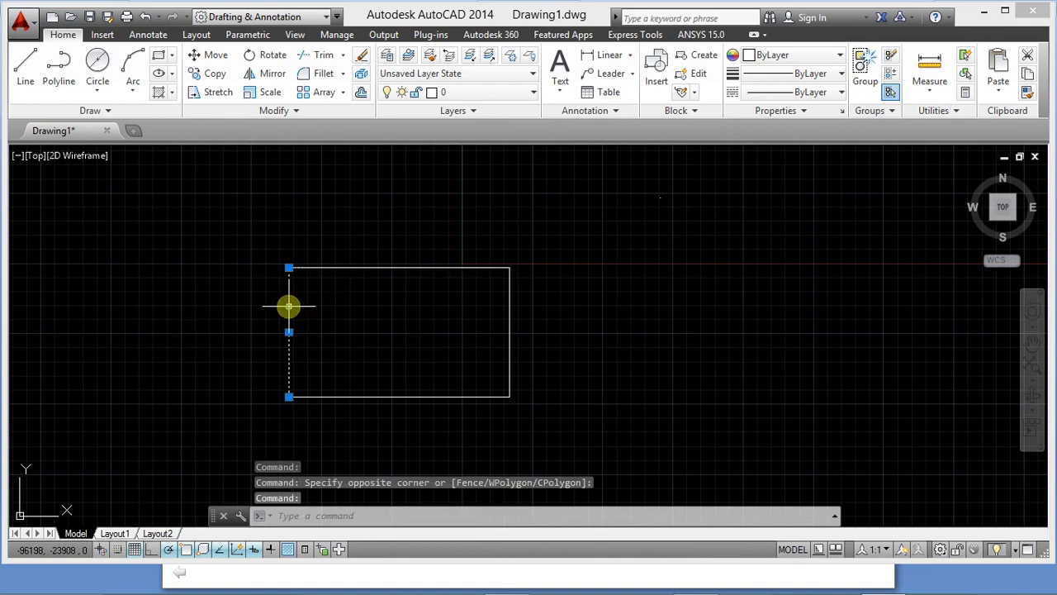
click(339, 396)
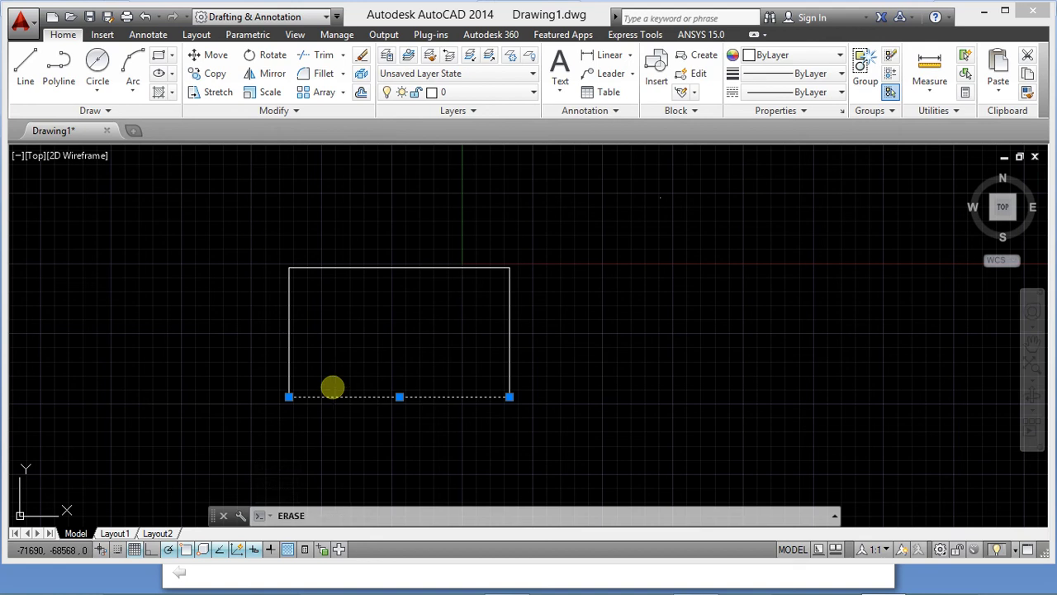
key(Delete)
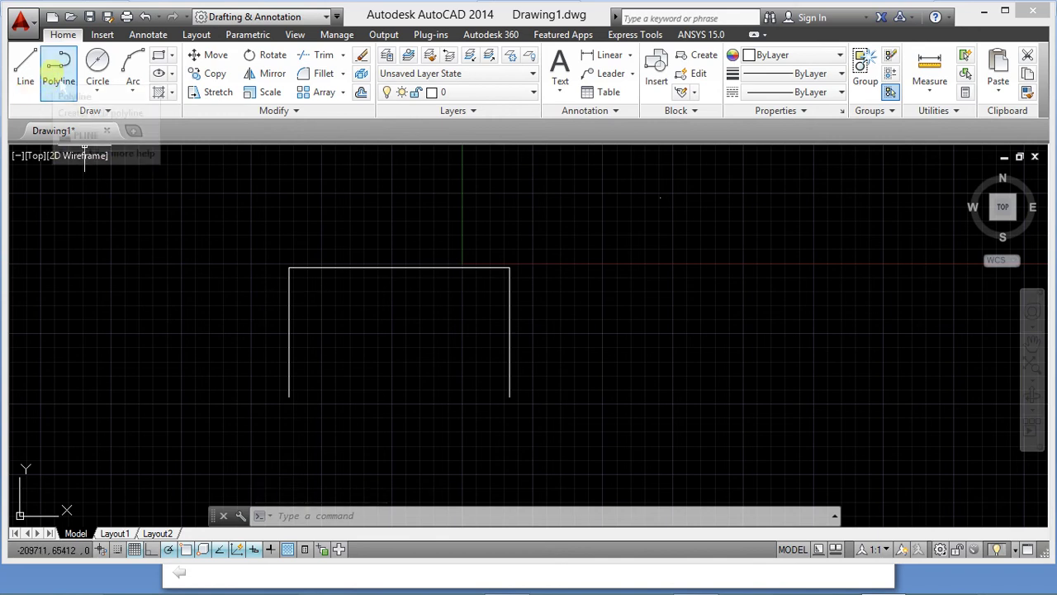
- Draw a closed polyline rectangle about 77,400 by 38,650 units to the right of the open shape, using the Close option
click(59, 71)
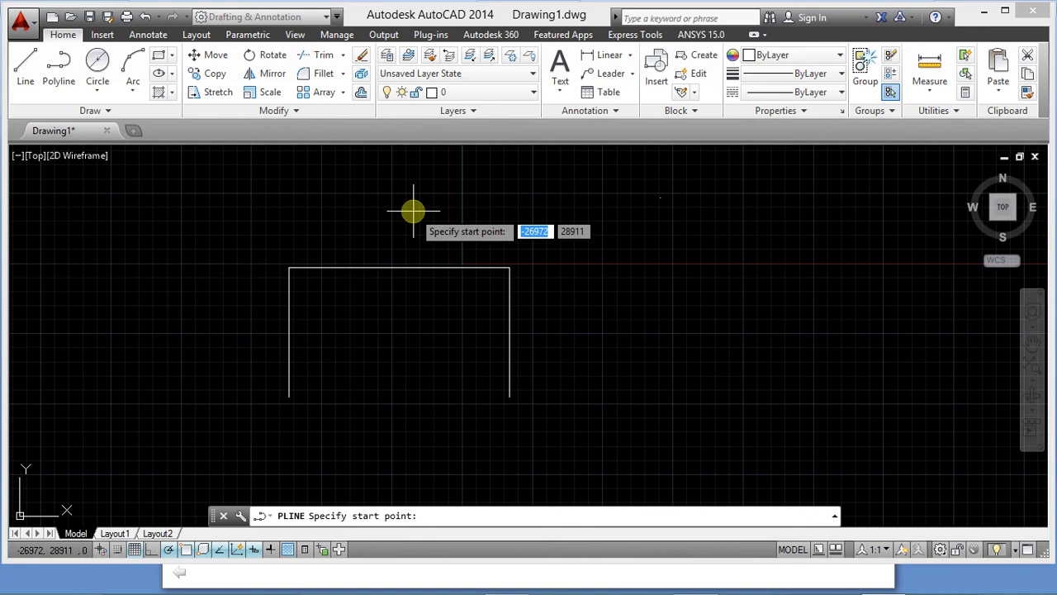
click(604, 265)
click(743, 266)
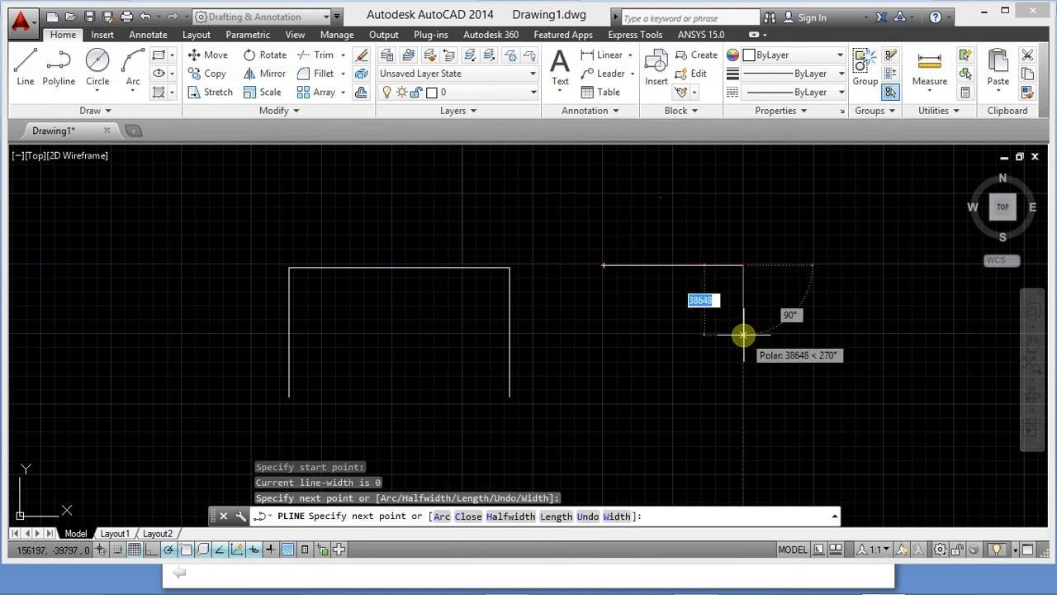
click(743, 334)
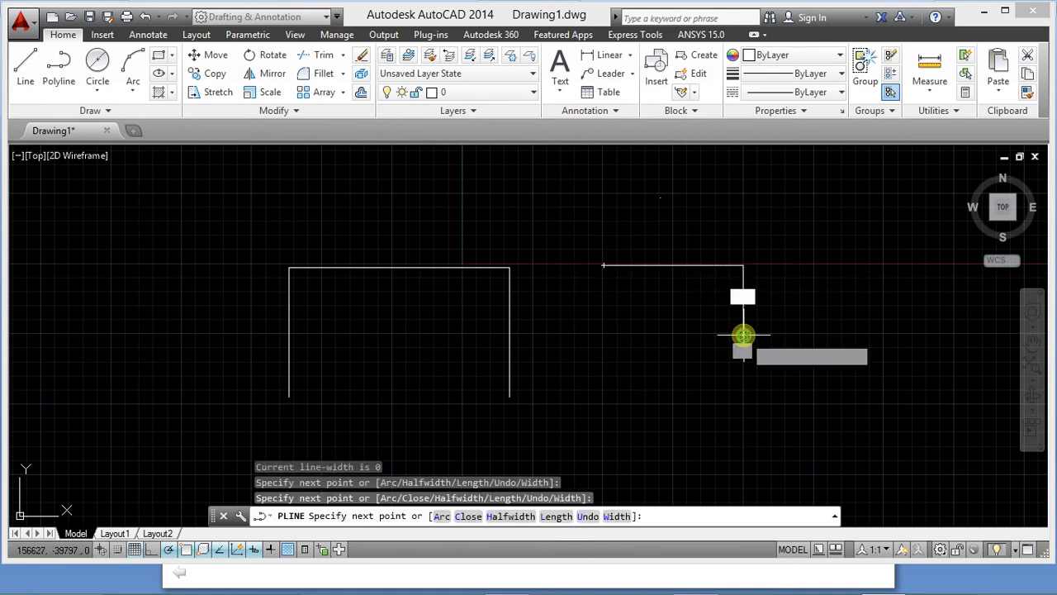
click(603, 335)
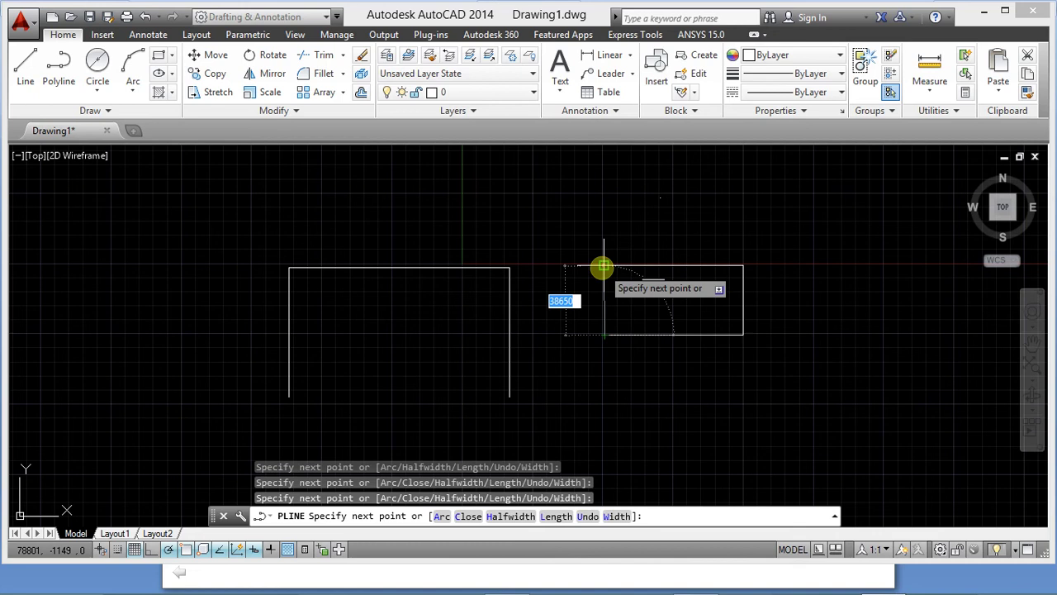
text(cl)
key(Return)
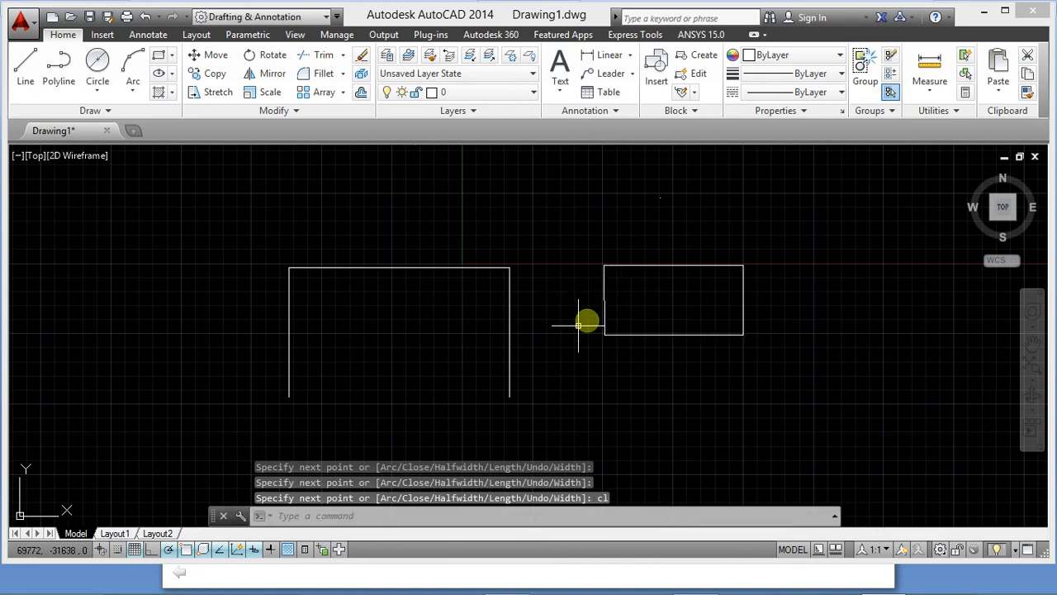
- Compare selecting the polyline rectangle by one edge and by crossing selection with crossing-selecting the open shape's right line
click(661, 265)
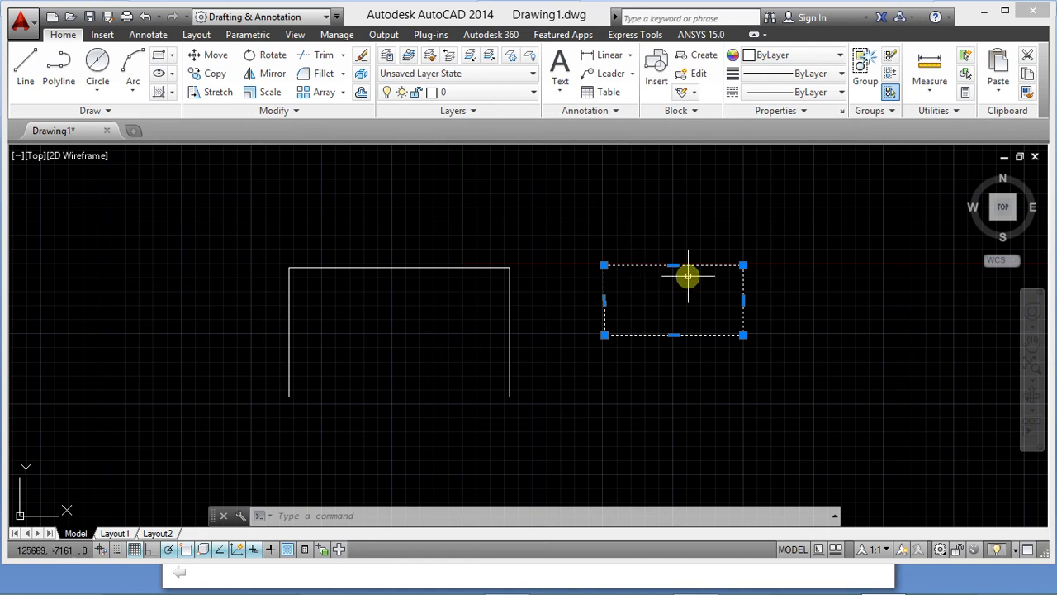
click(823, 362)
key(Escape)
click(761, 353)
click(719, 328)
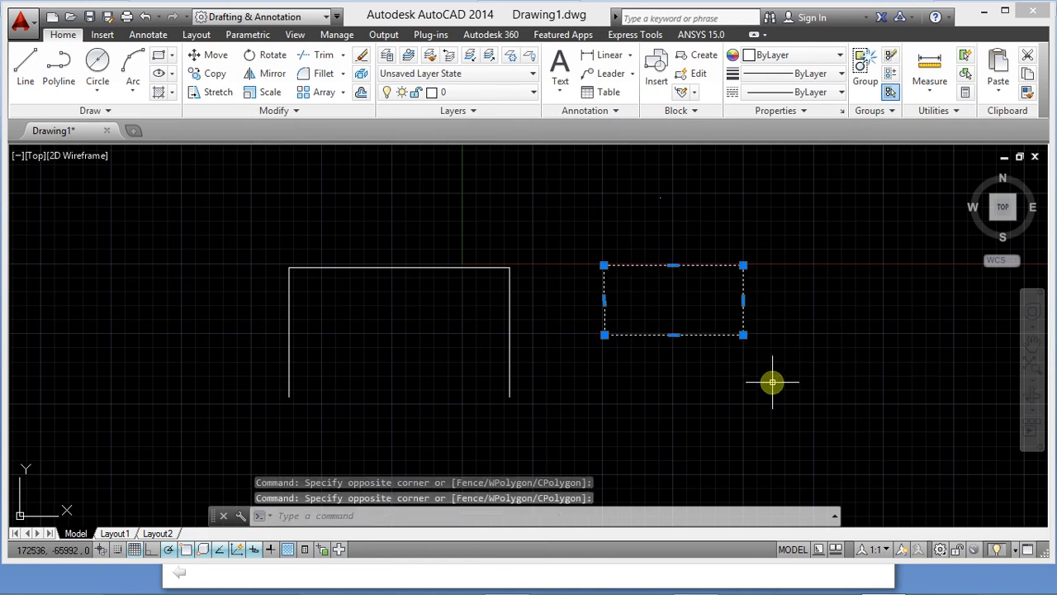
click(560, 401)
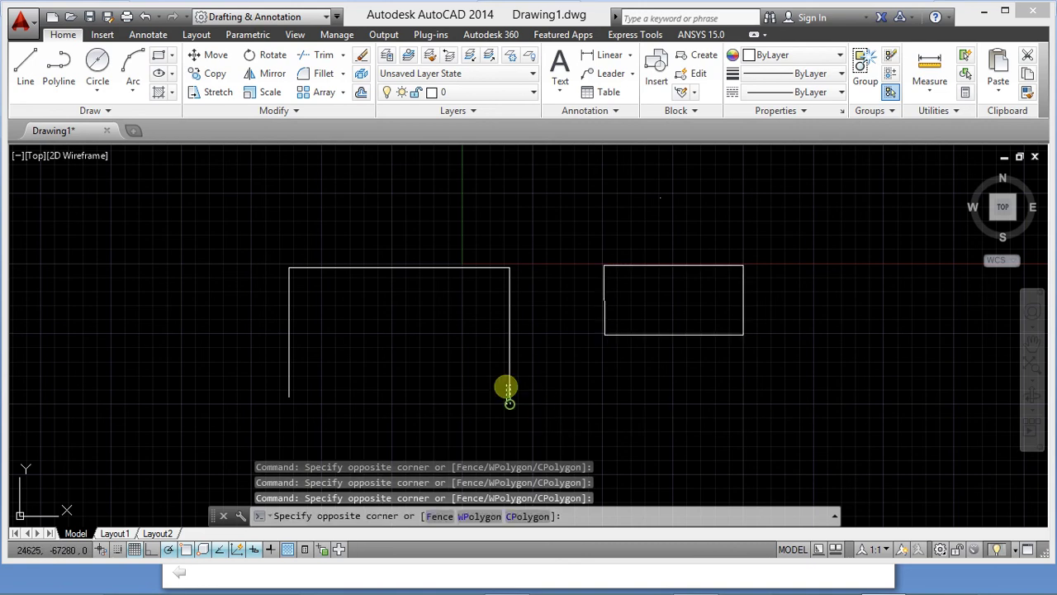
click(498, 371)
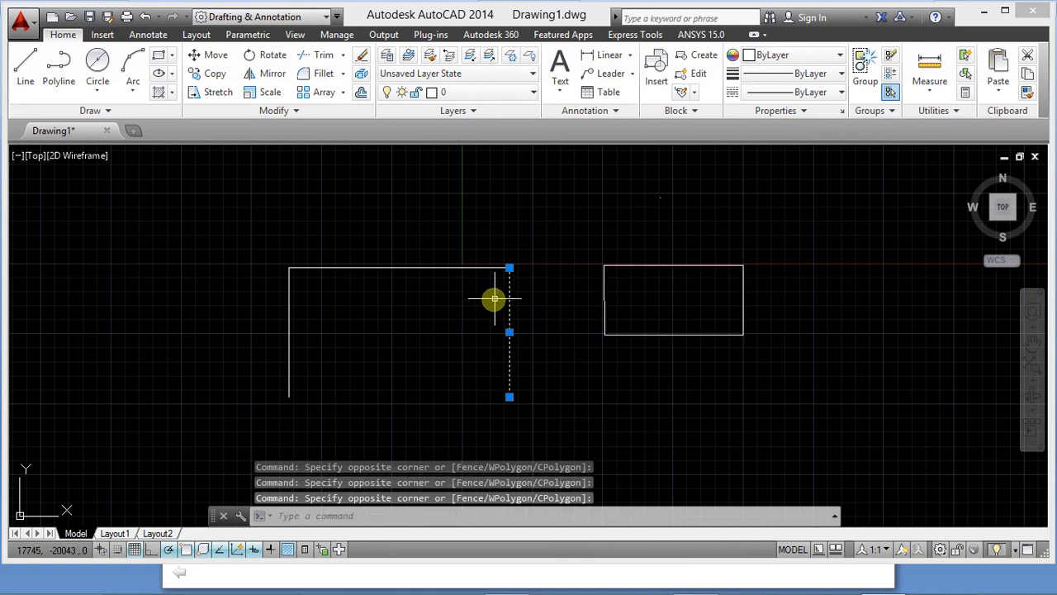
- Erase the whole polyline rectangle using a crossing selection over its lower-right corner
click(757, 348)
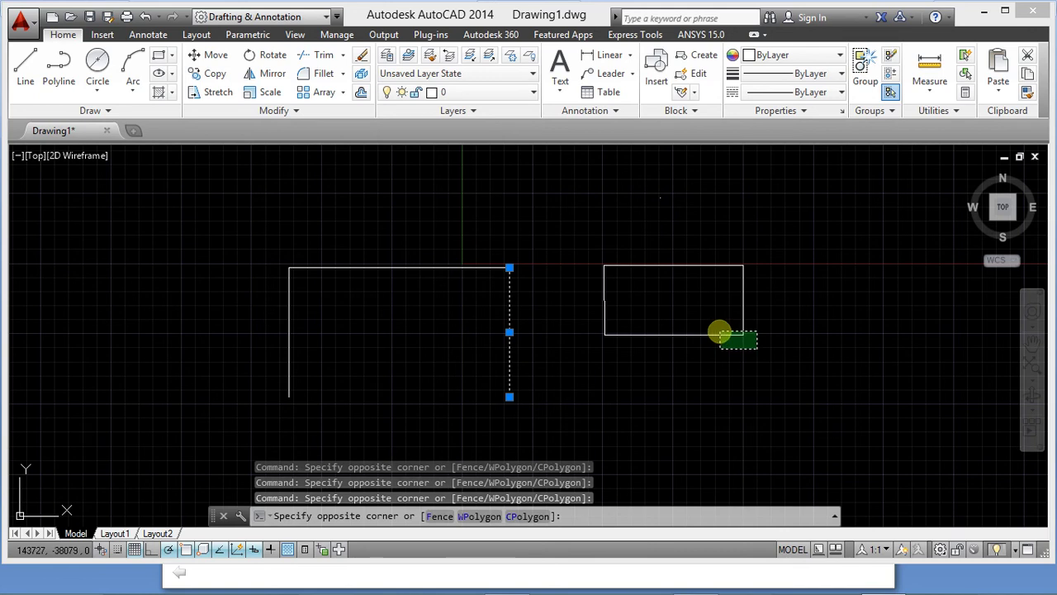
click(711, 322)
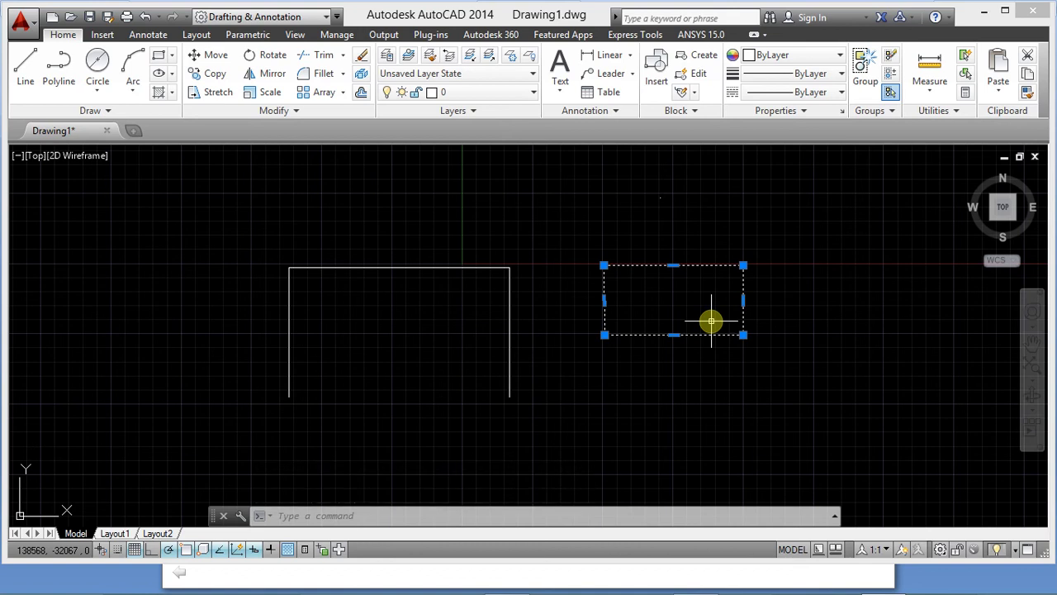
key(Delete)
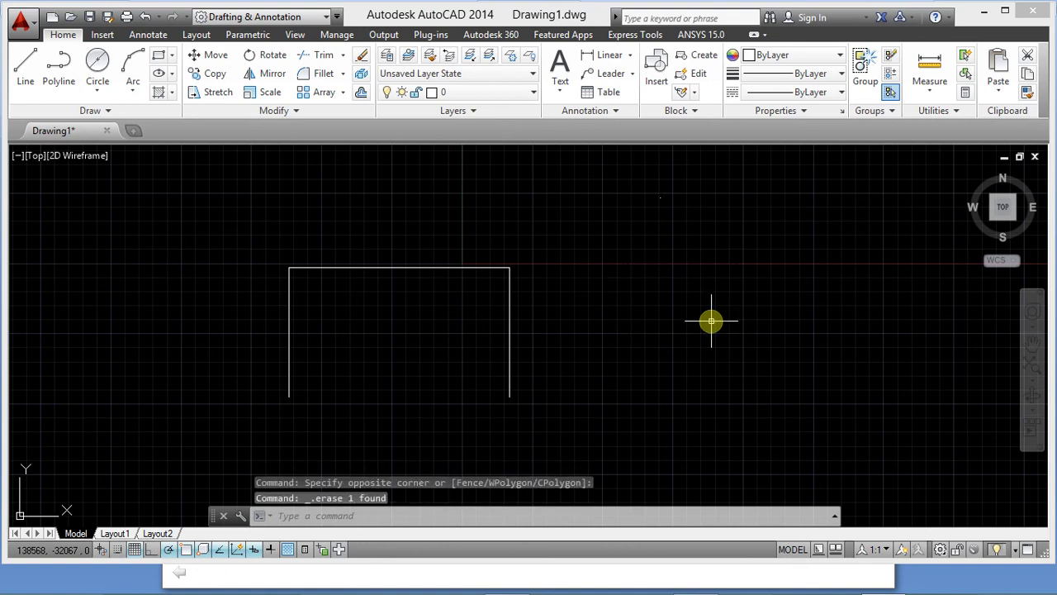
- Erase the open shape's right line on its own, and erase the two remaining lines together with a window selection
click(510, 333)
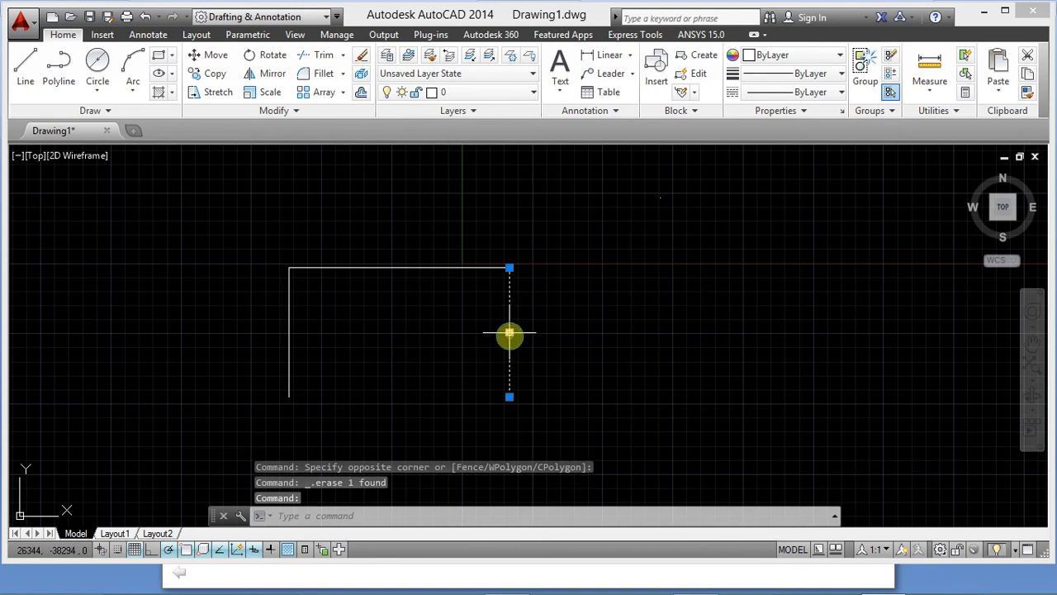
key(Delete)
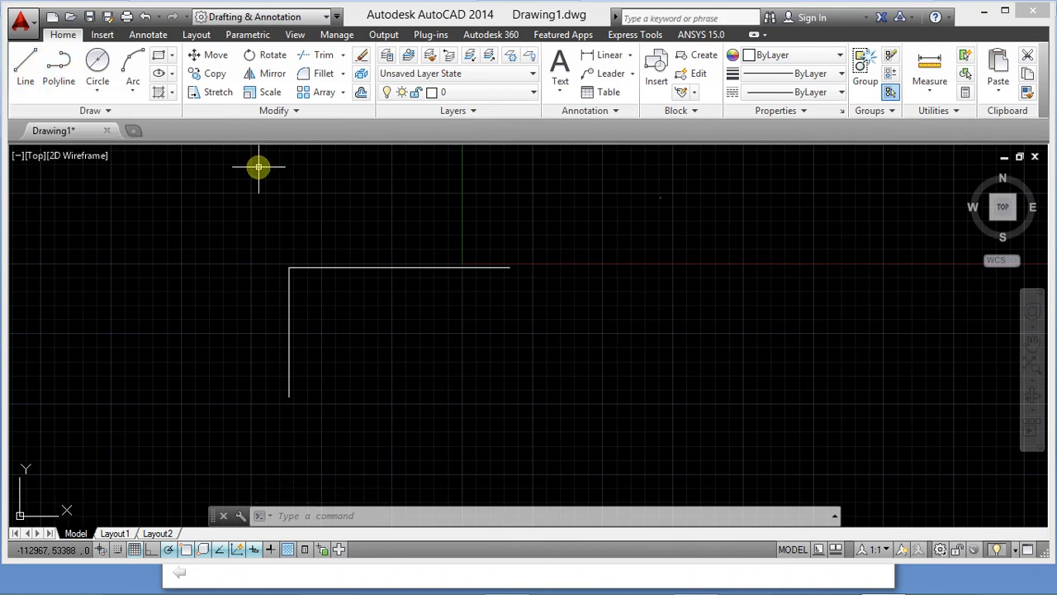
click(218, 226)
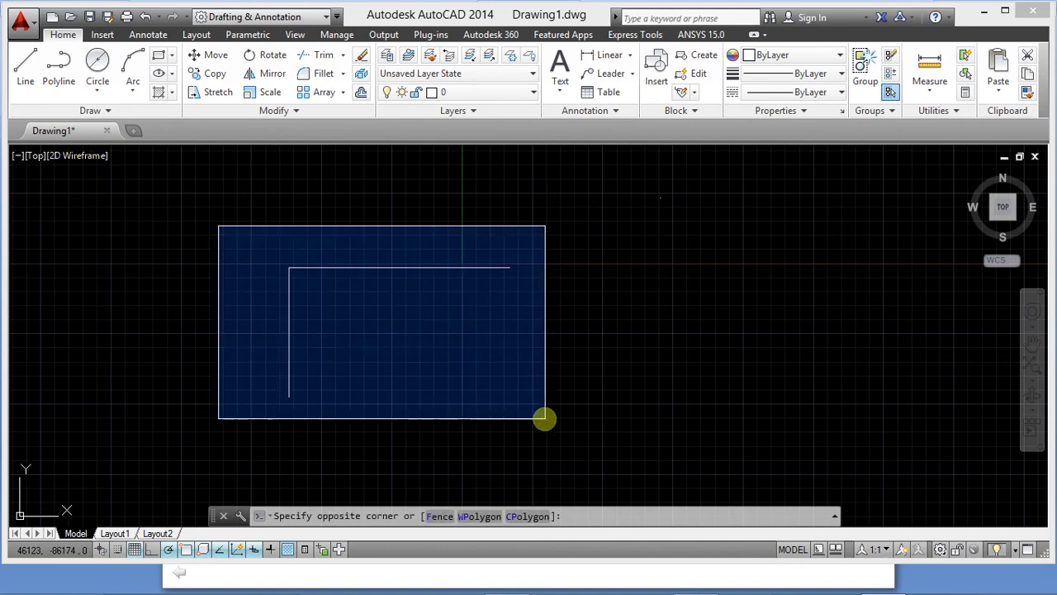
click(546, 419)
key(Delete)
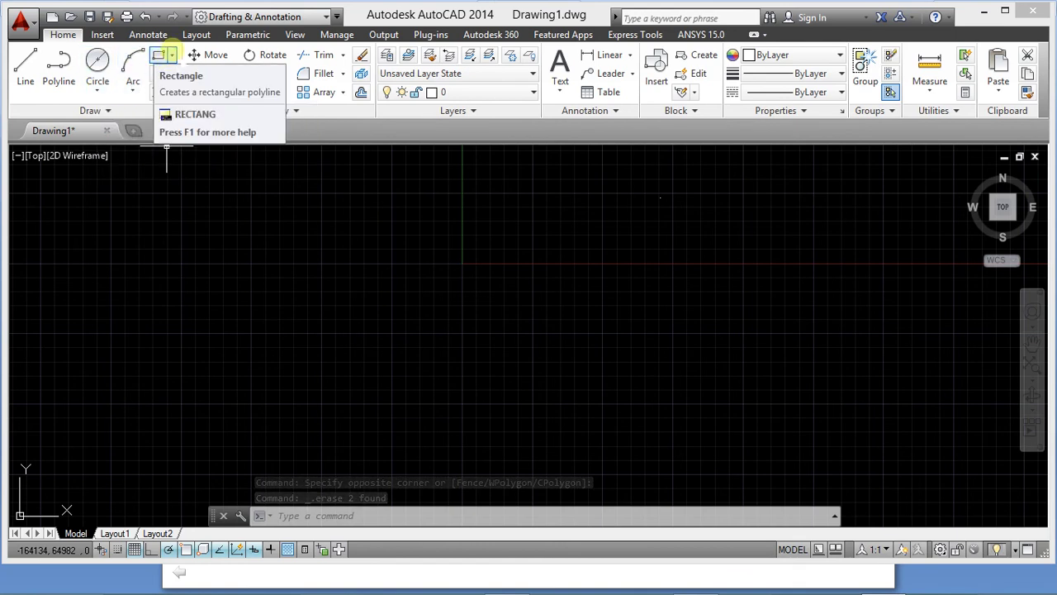
- Draw a rectangle 200 units wide and 500 units high with the RECTANG command
click(171, 54)
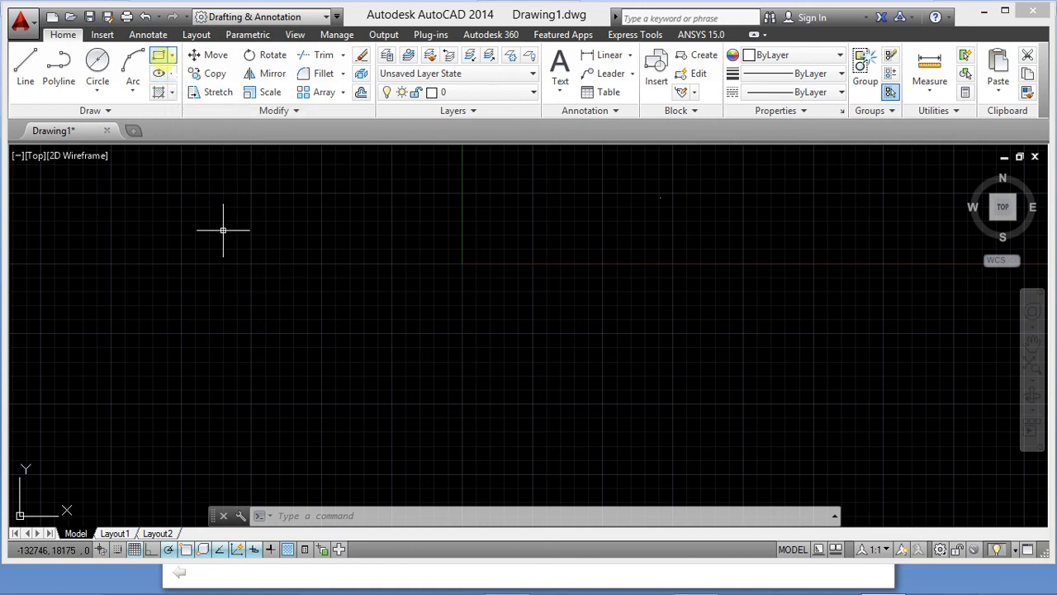
text(REC)
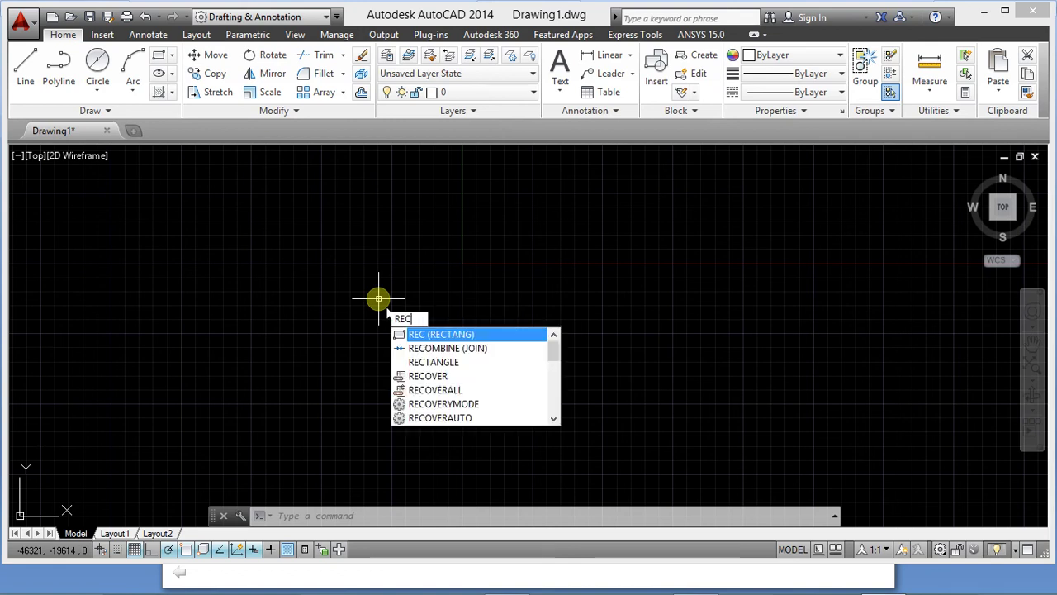
key(Return)
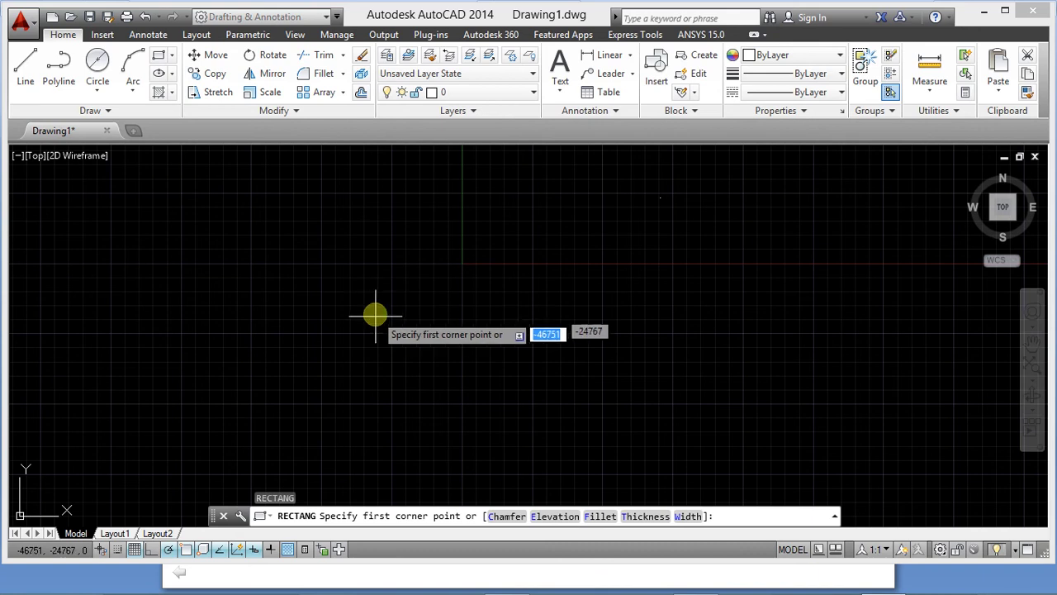
click(289, 262)
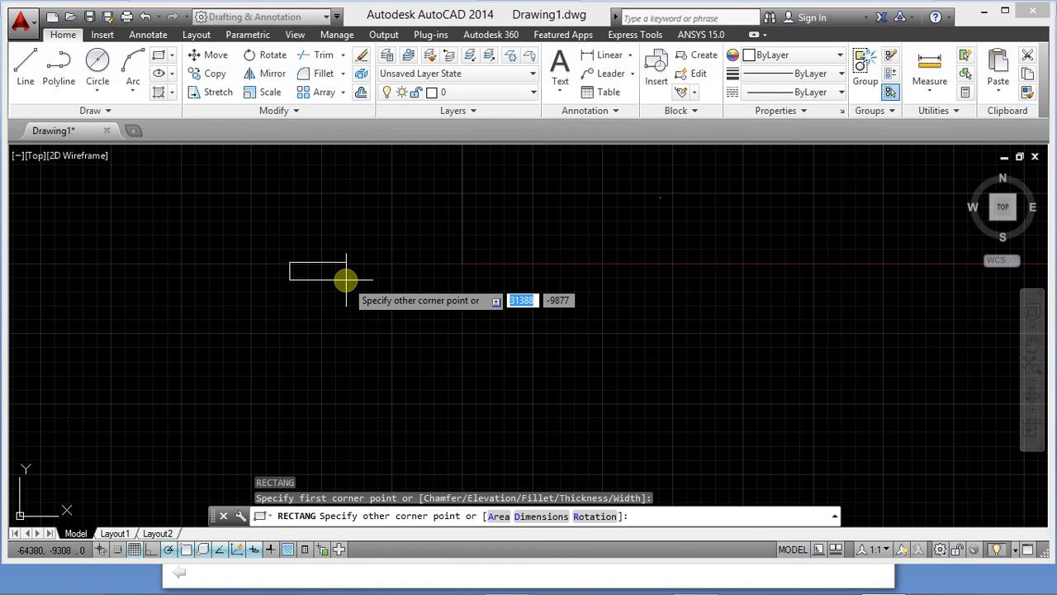
text(200)
key(Tab)
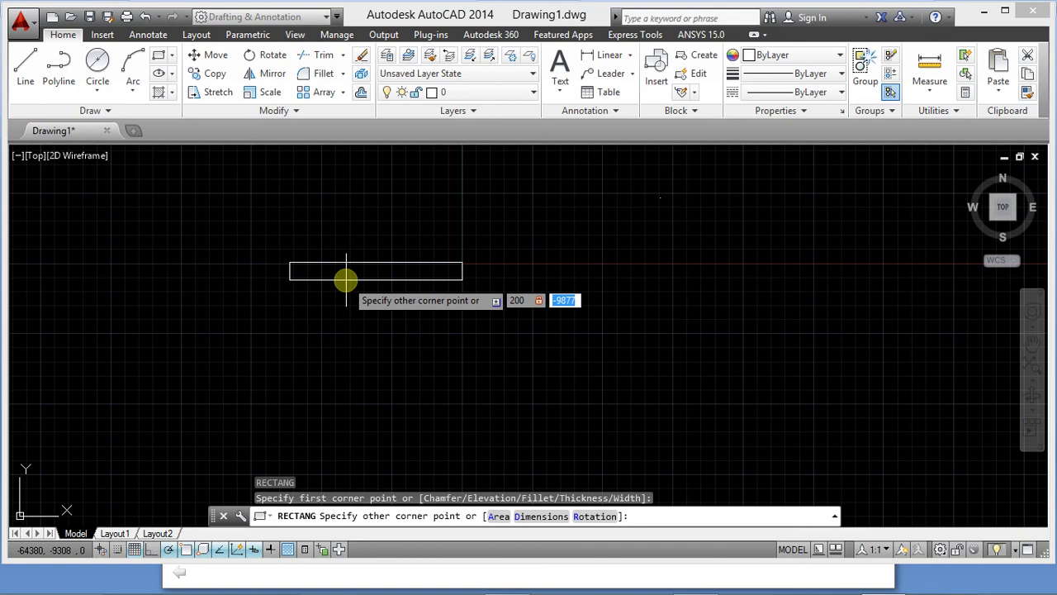
text(500)
key(Return)
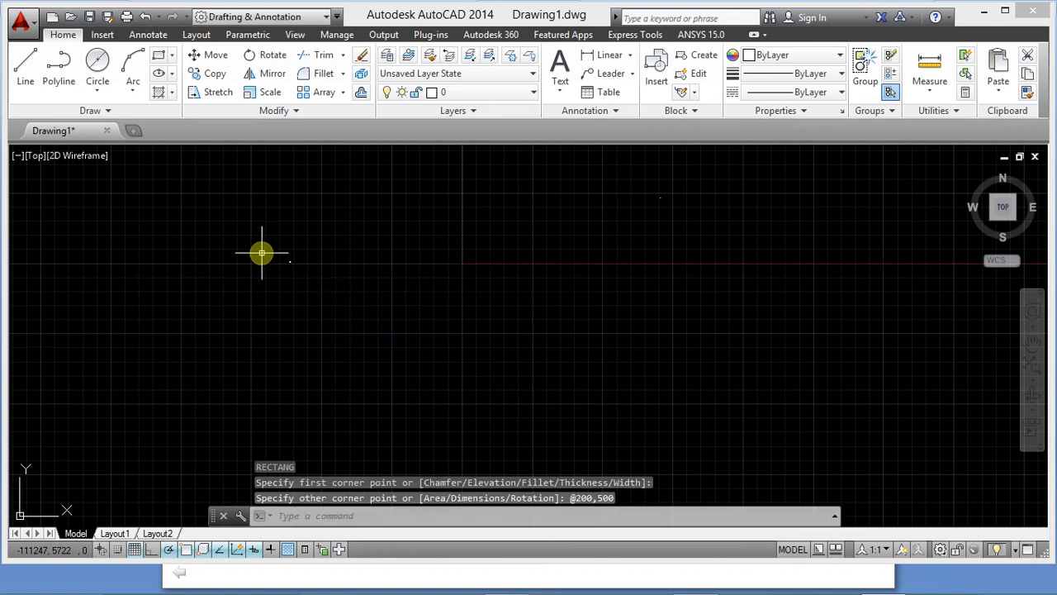
- Apply a linear dimensional constraint of 200 between the rectangle's two upper corners, placed above the top edge
scroll(260, 243, up, 1)
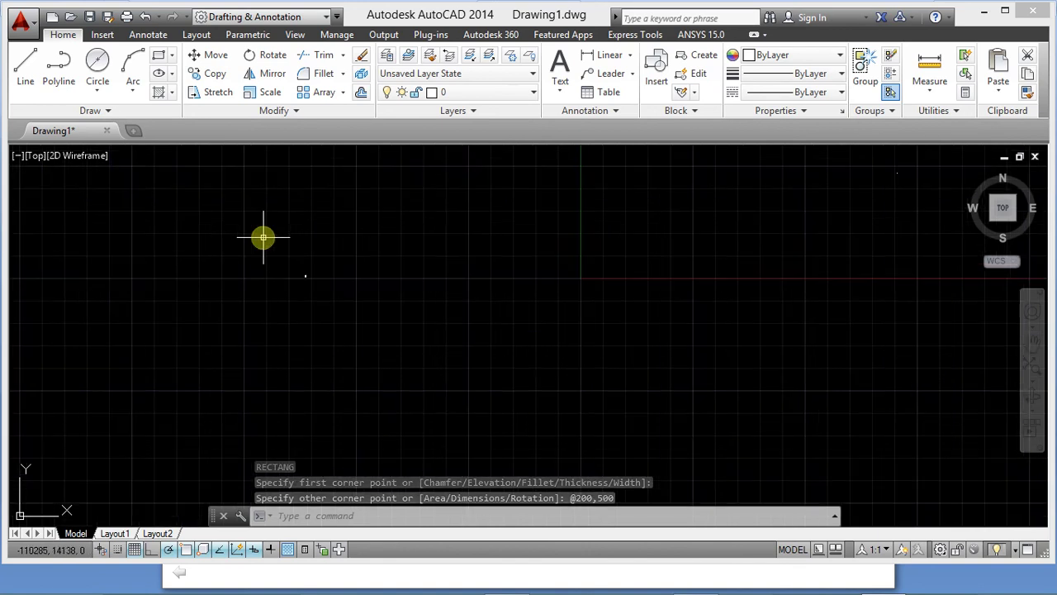
scroll(275, 260, up, 1)
scroll(277, 266, up, 10)
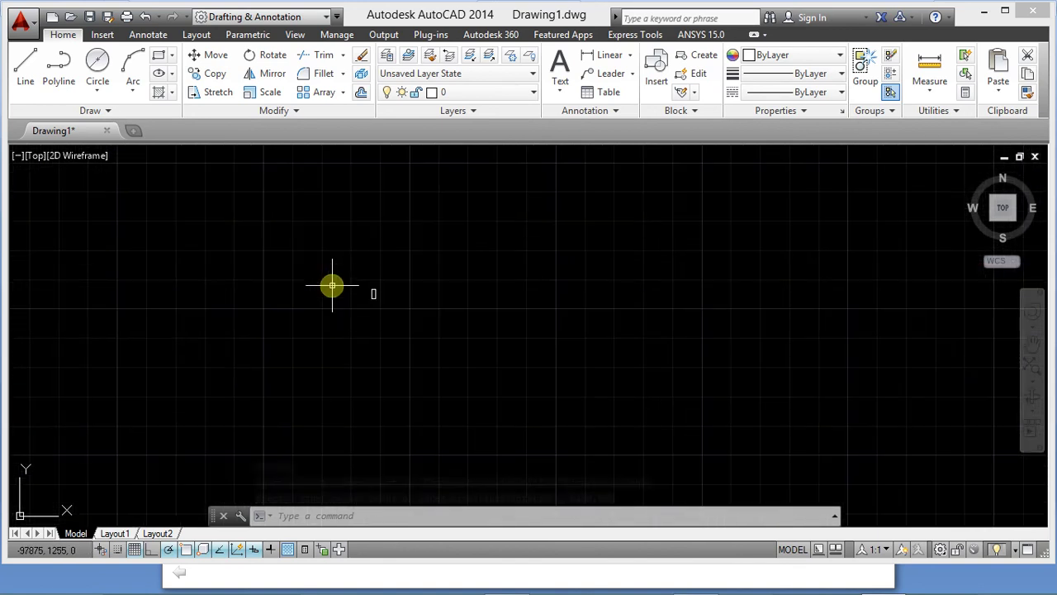
scroll(373, 292, up, 8)
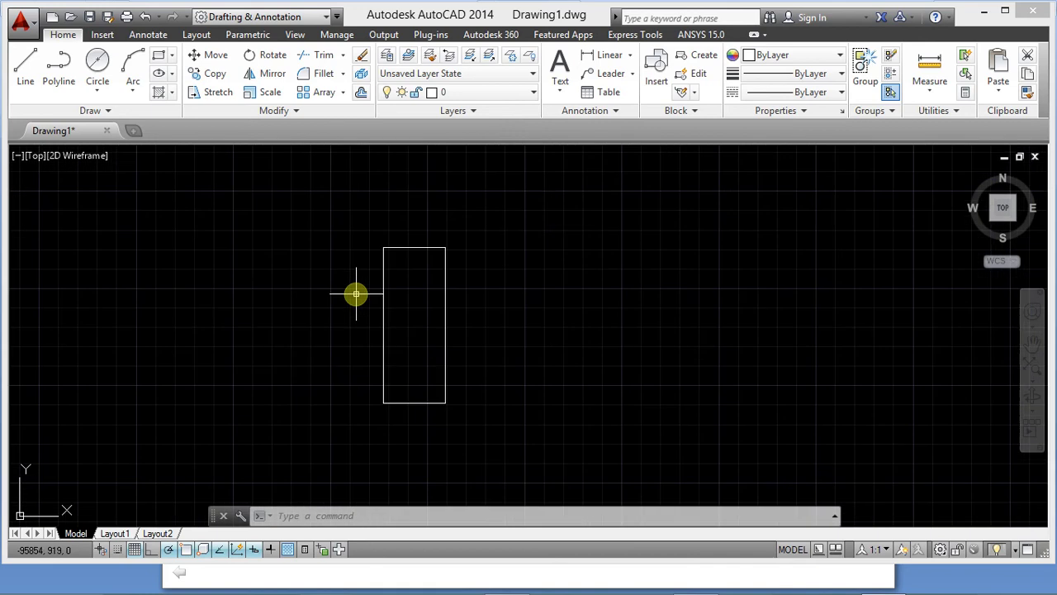
click(282, 307)
click(281, 306)
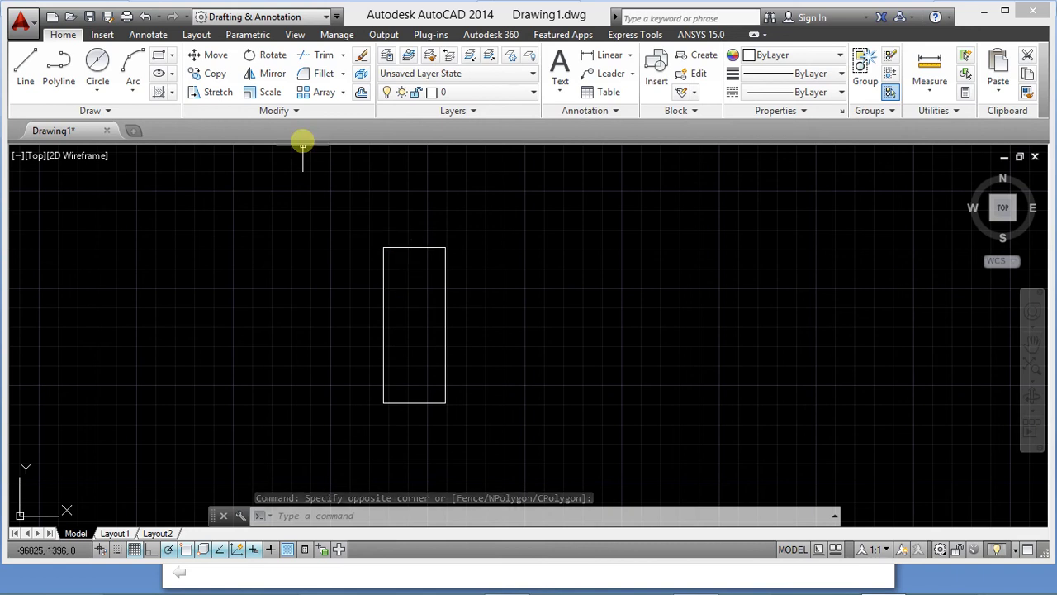
scroll(421, 239, up, 2)
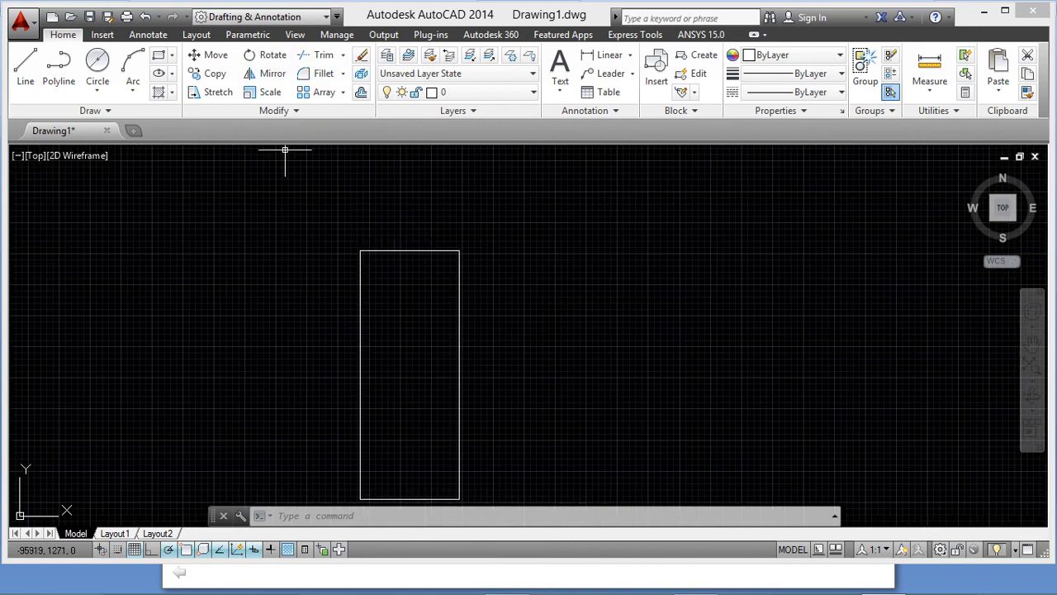
click(248, 35)
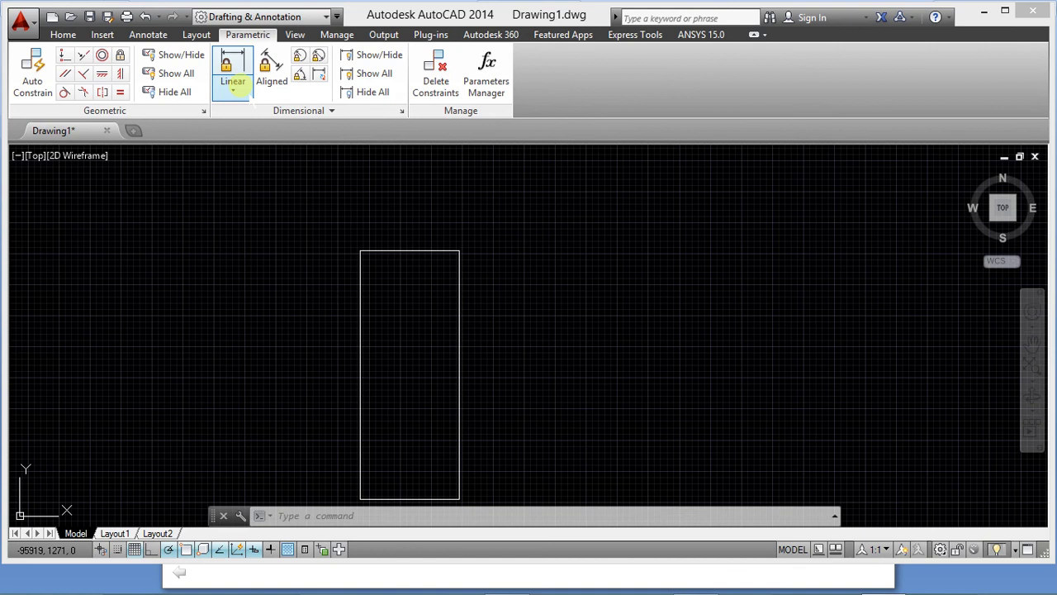
click(233, 89)
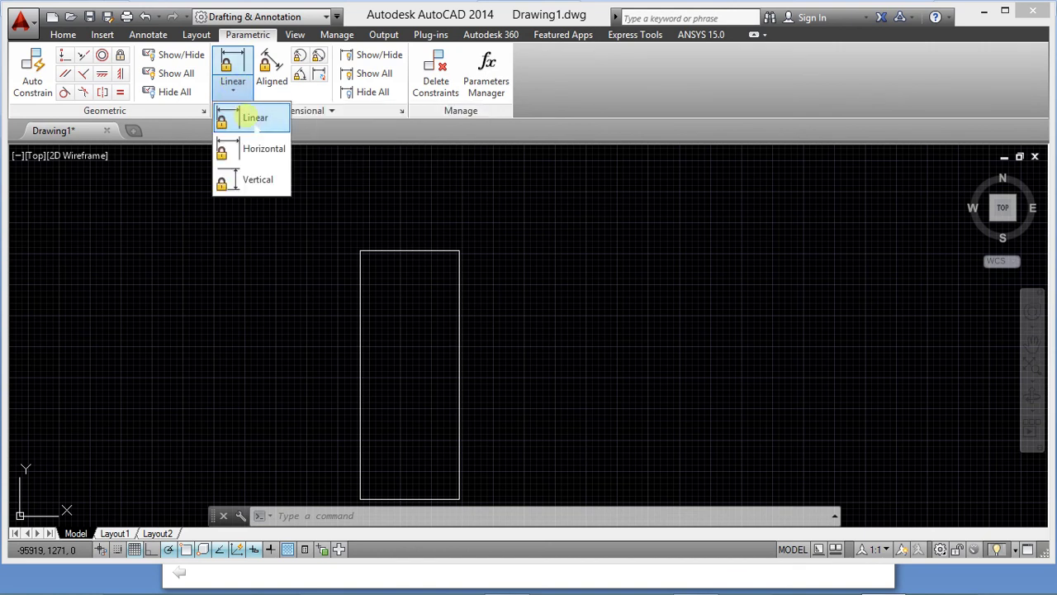
click(246, 118)
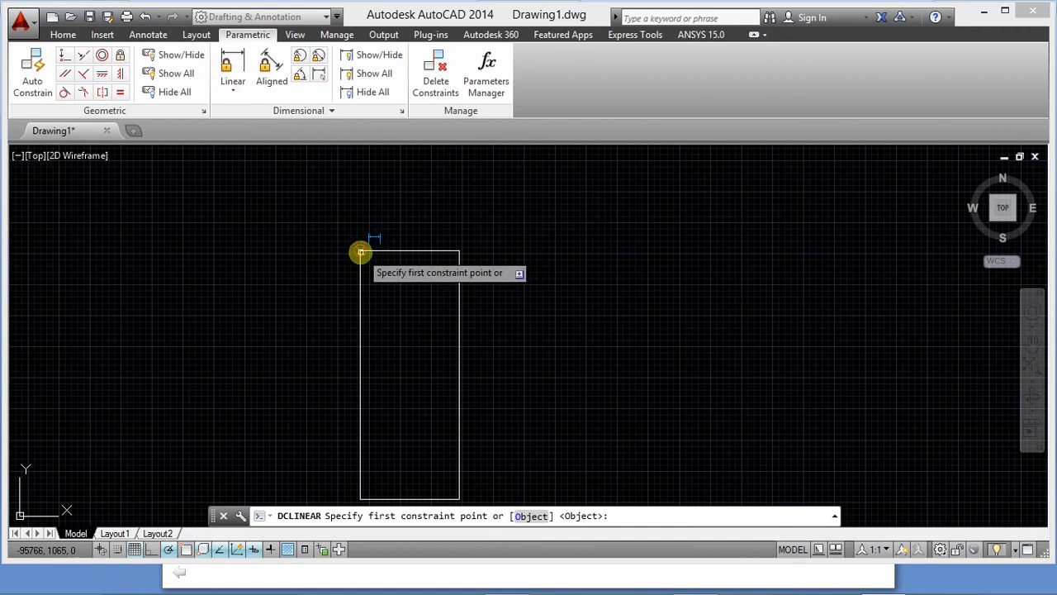
click(355, 249)
click(459, 250)
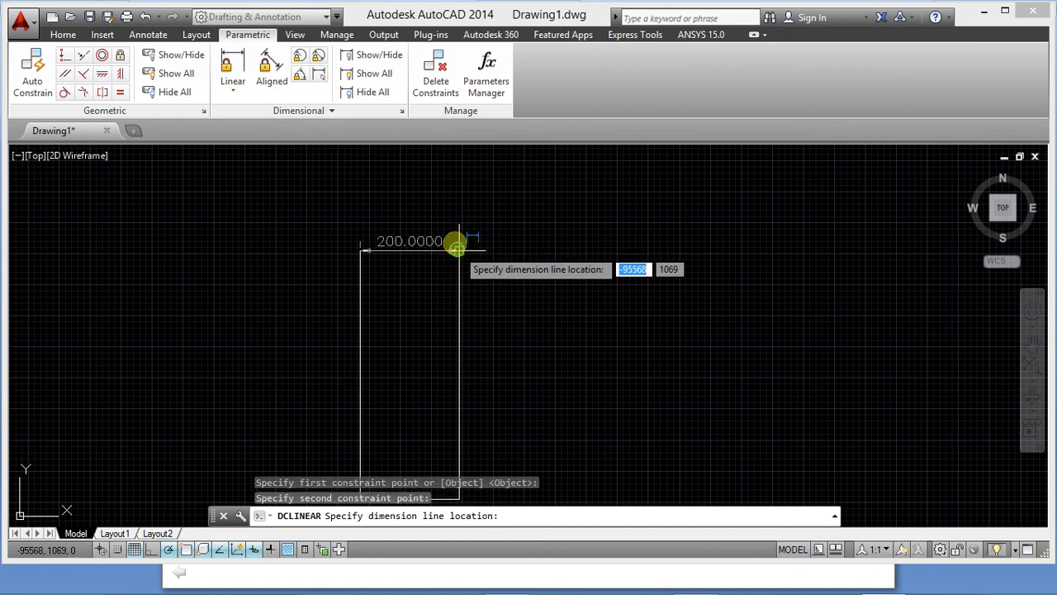
click(421, 206)
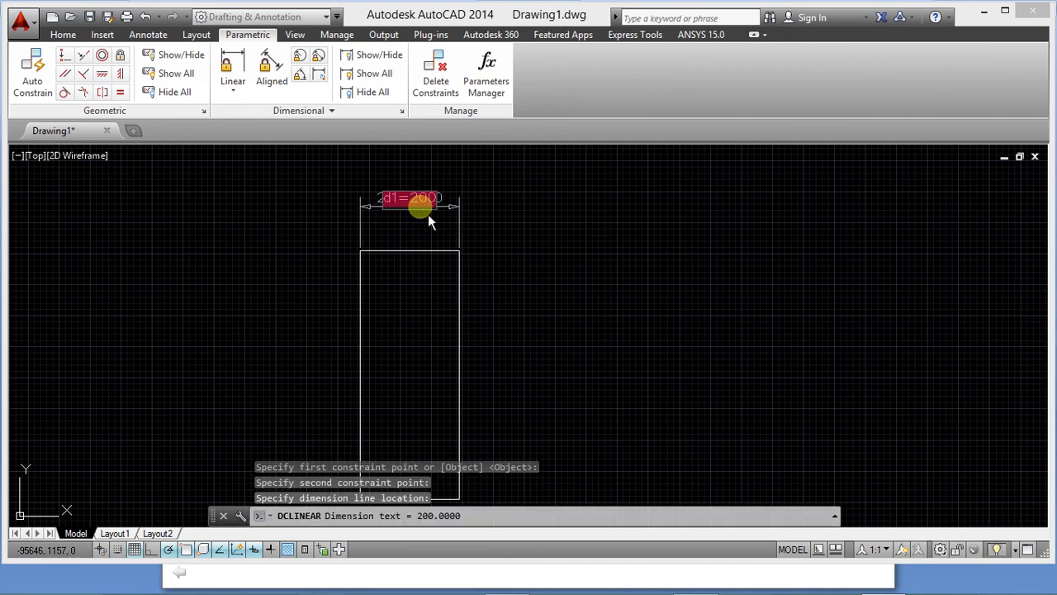
key(Return)
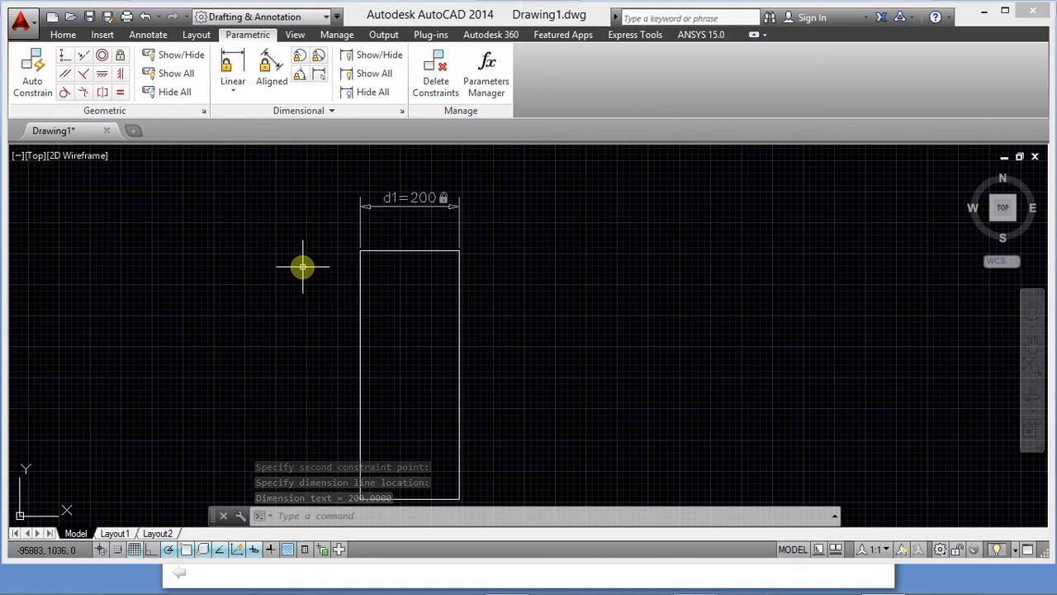
key(Return)
scroll(285, 271, up, 2)
scroll(380, 297, down, 4)
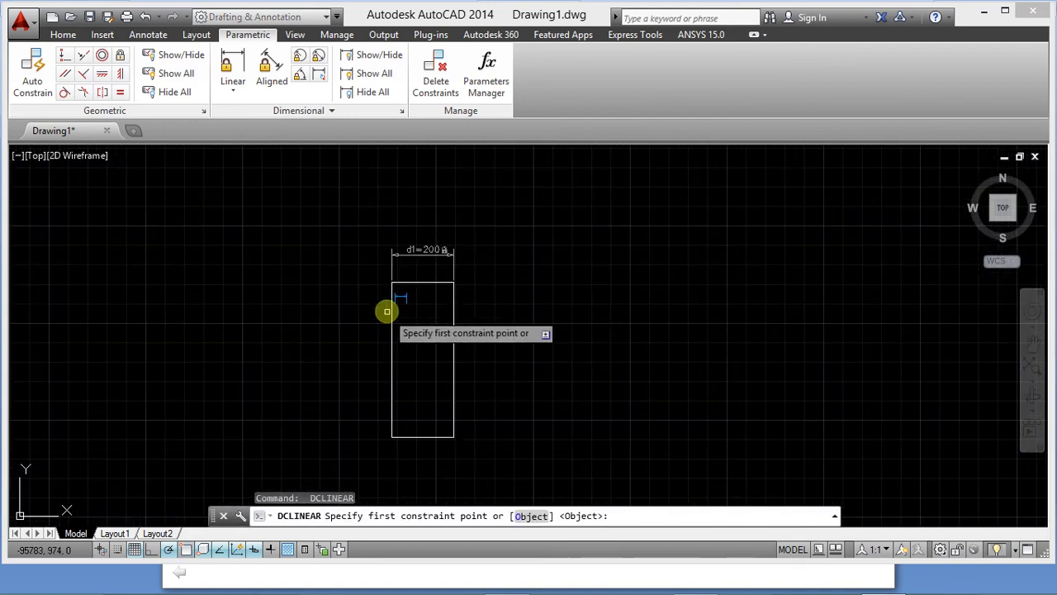
click(389, 285)
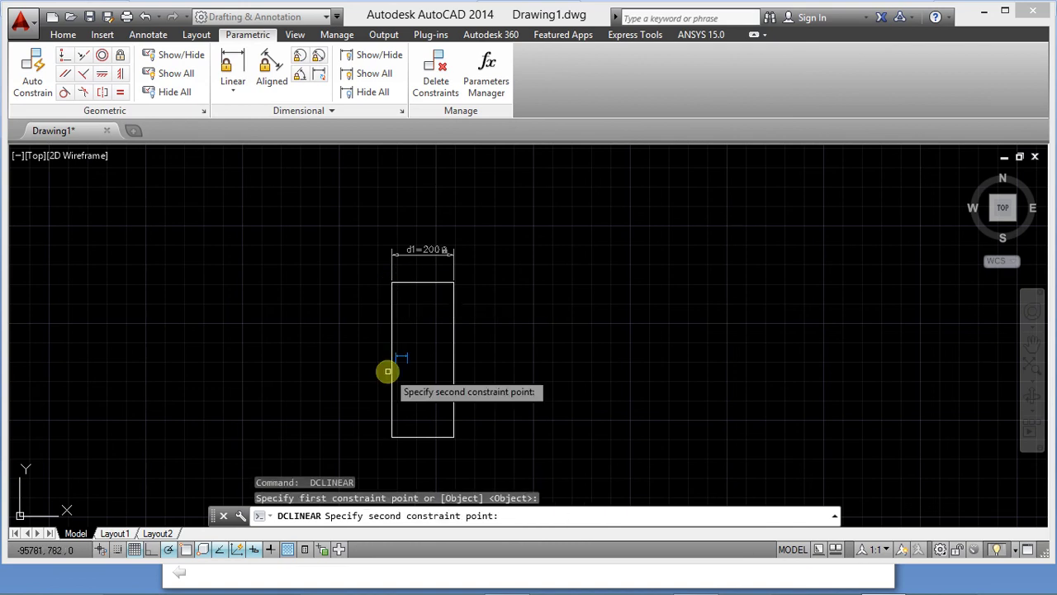
click(394, 436)
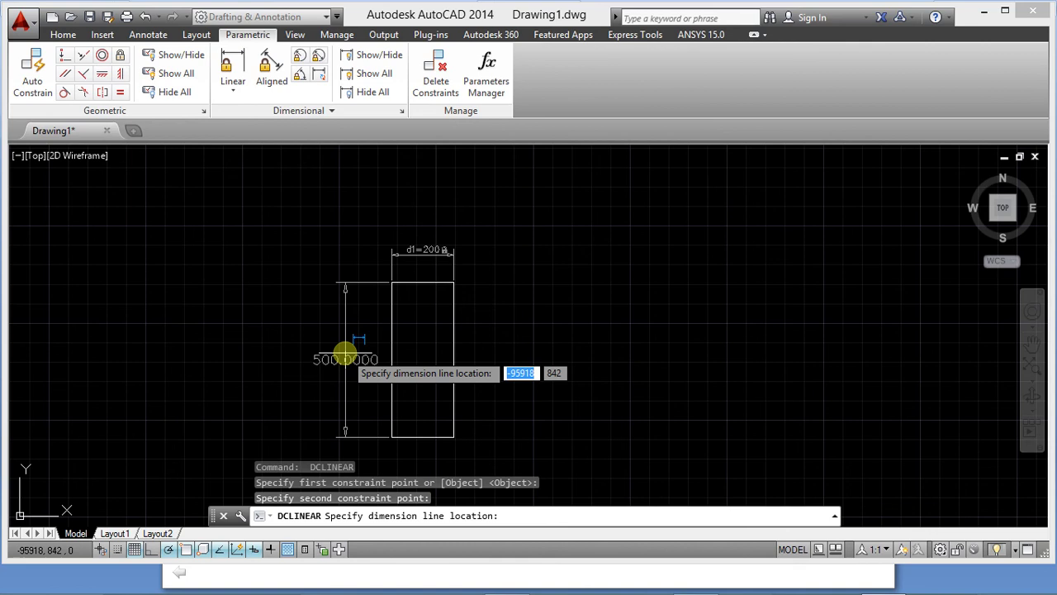
key(Escape)
- Apply a linear dimensional constraint of 500 between the rectangle's upper-left and lower-left corners, placed beside the left edge
scroll(345, 357, up, 2)
scroll(294, 344, down, 4)
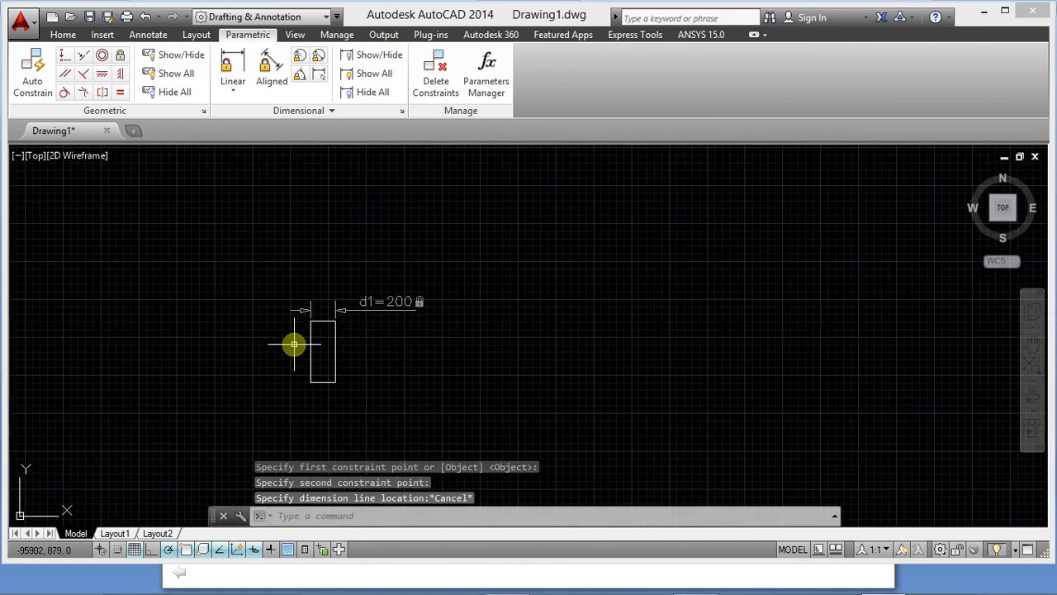
scroll(198, 282, up, 2)
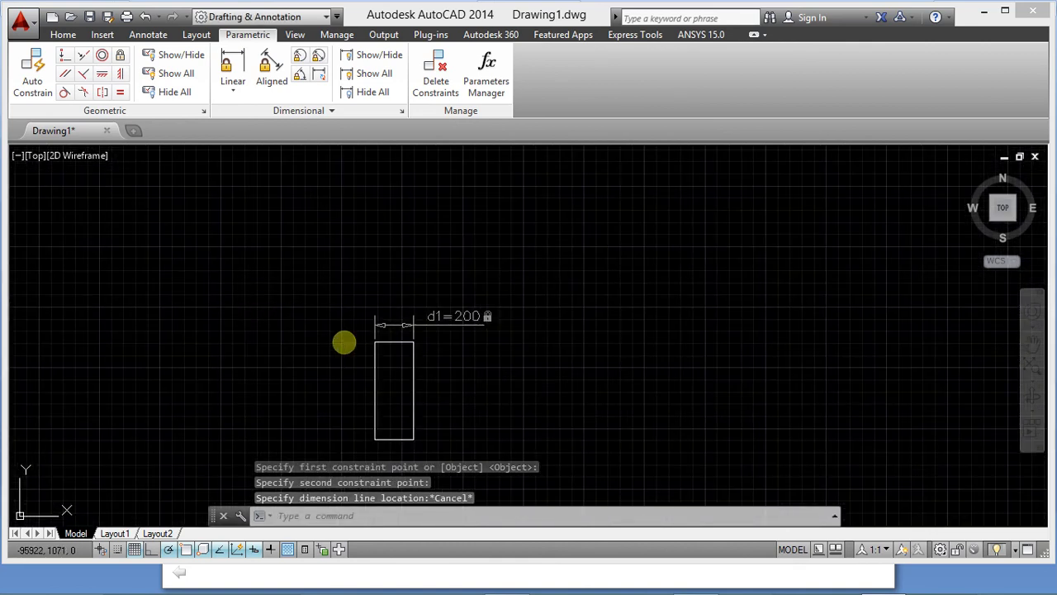
key(Return)
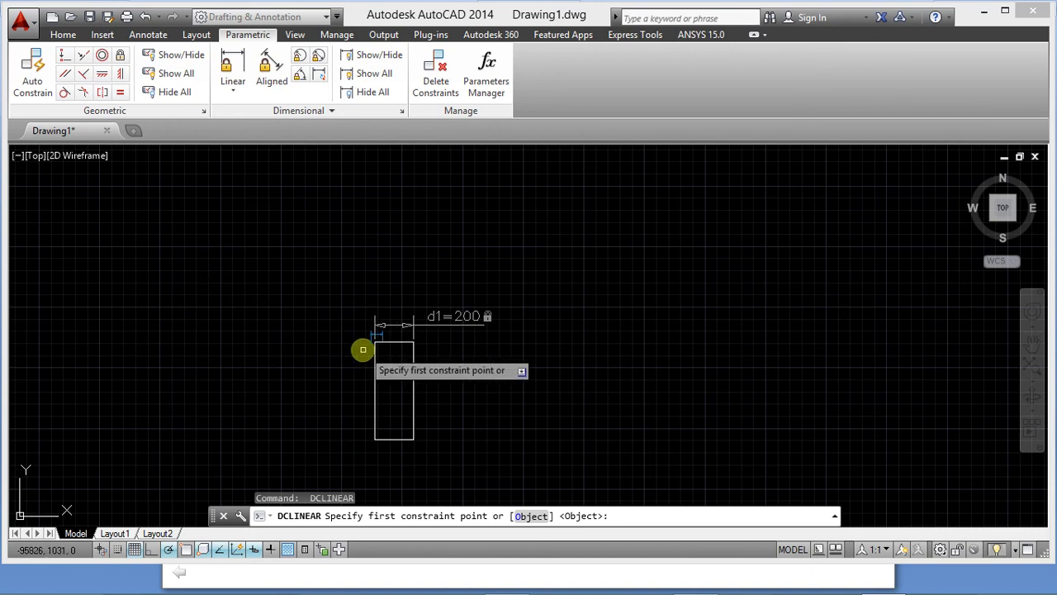
click(375, 342)
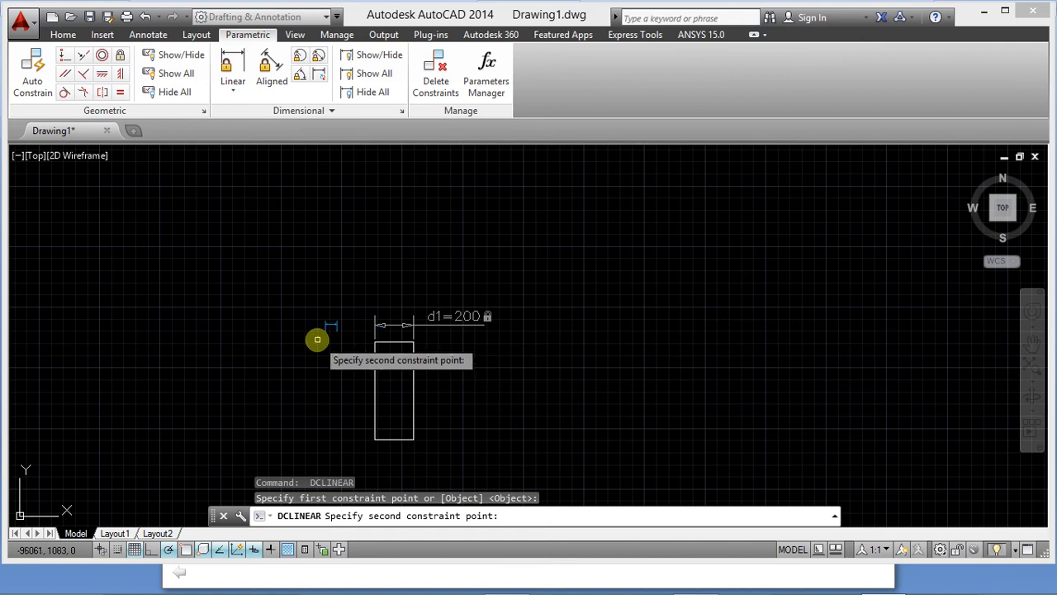
click(374, 437)
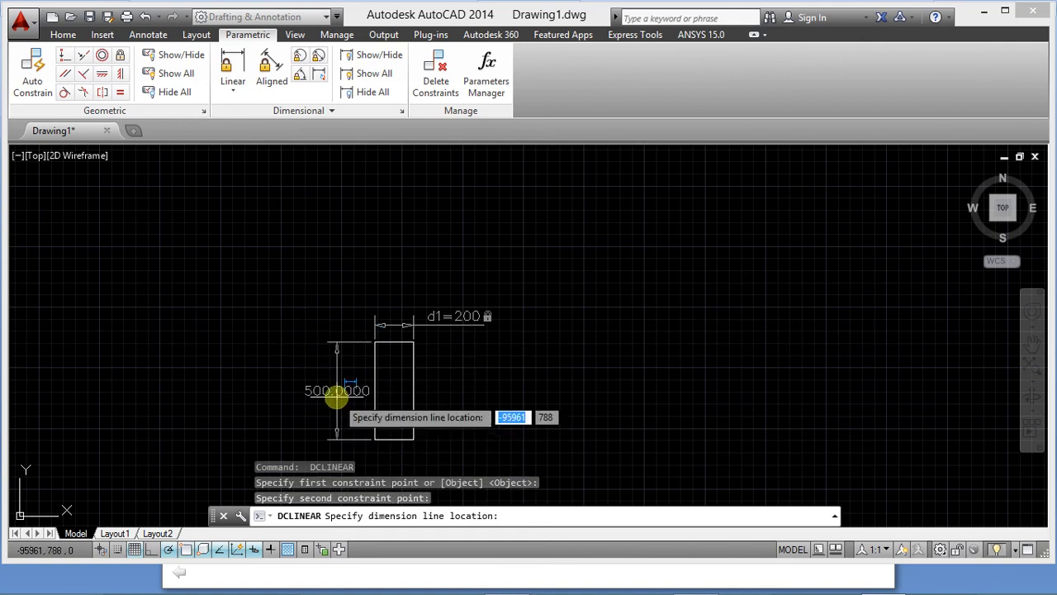
click(334, 394)
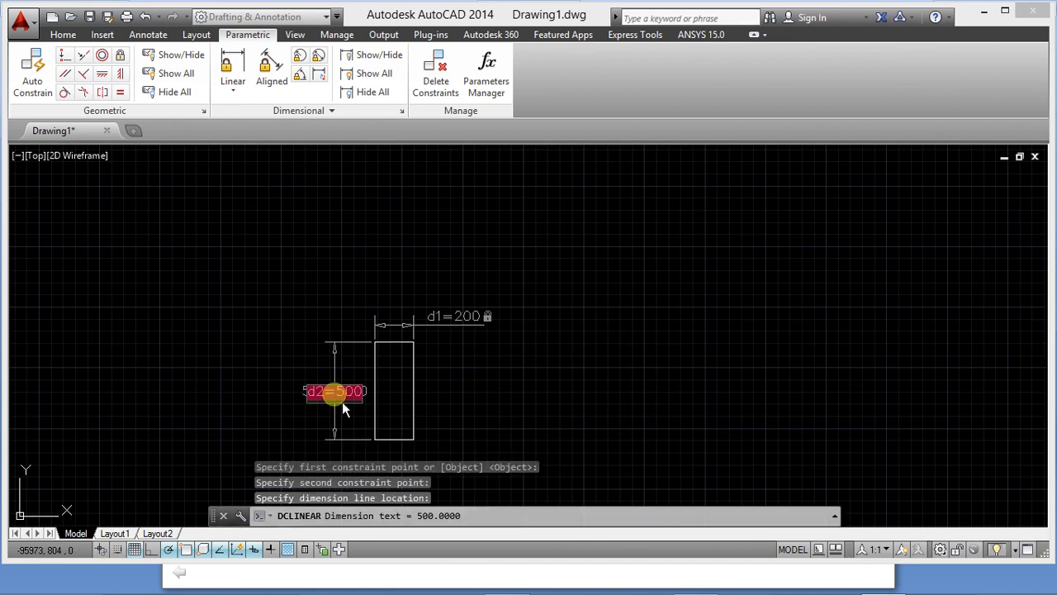
key(Return)
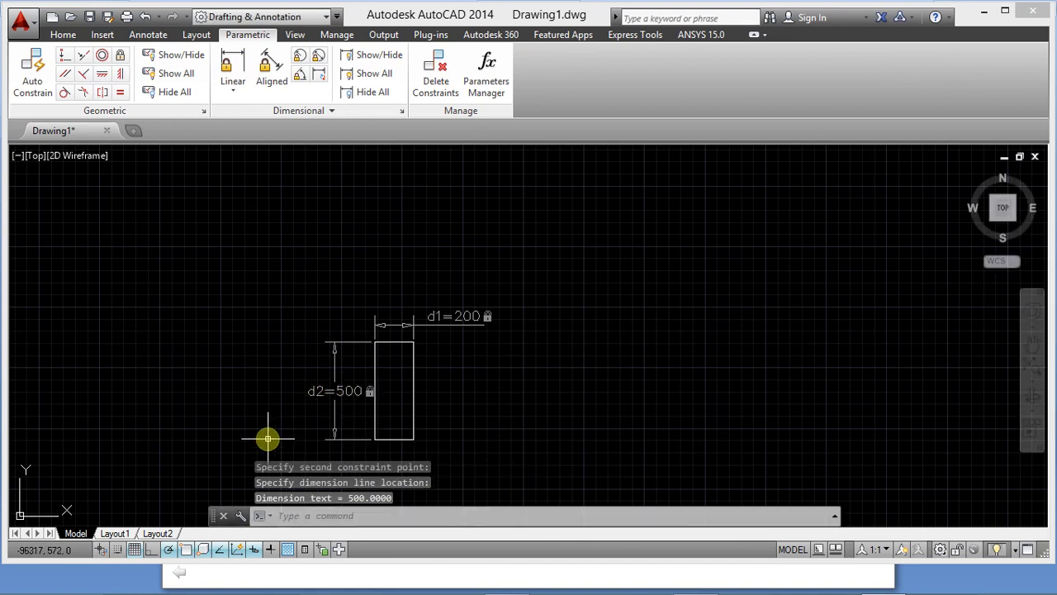
click(212, 342)
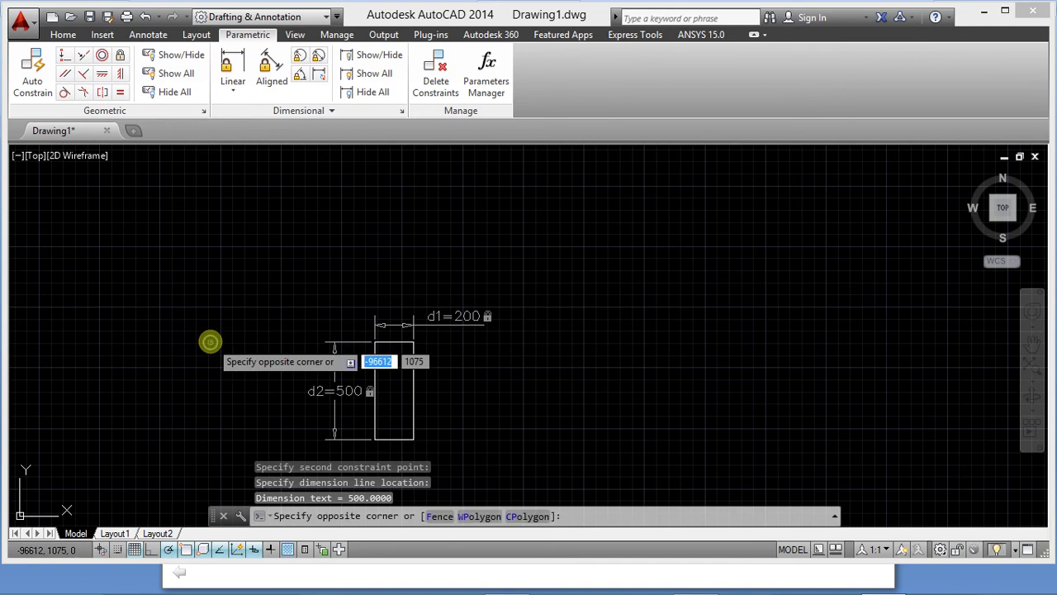
click(212, 341)
scroll(215, 341, up, 4)
scroll(619, 452, down, 4)
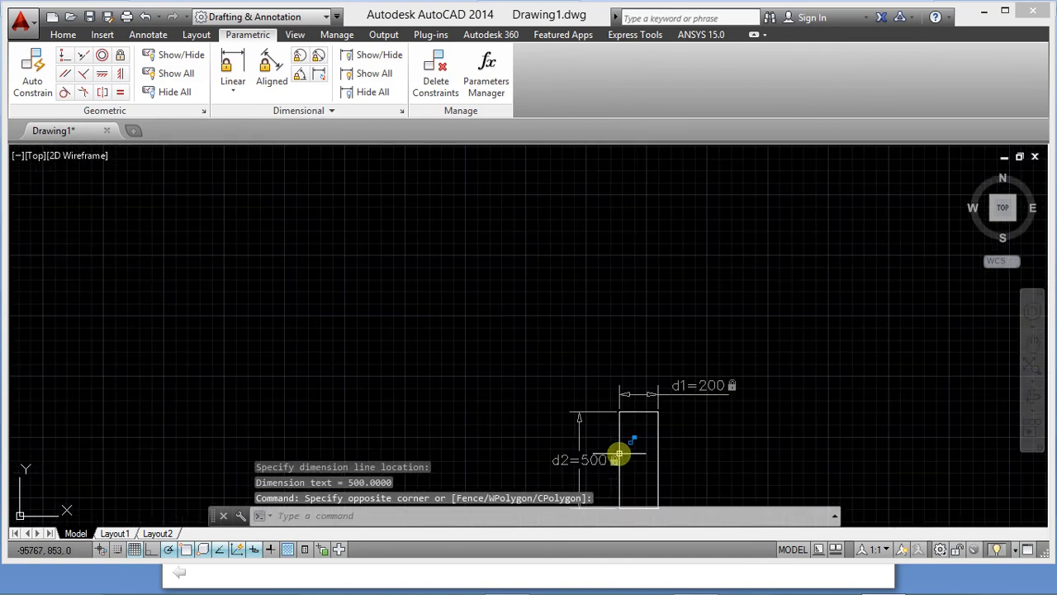
scroll(618, 452, up, 5)
scroll(449, 279, down, 3)
scroll(451, 272, down, 2)
middle_drag(371, 272, 293, 268)
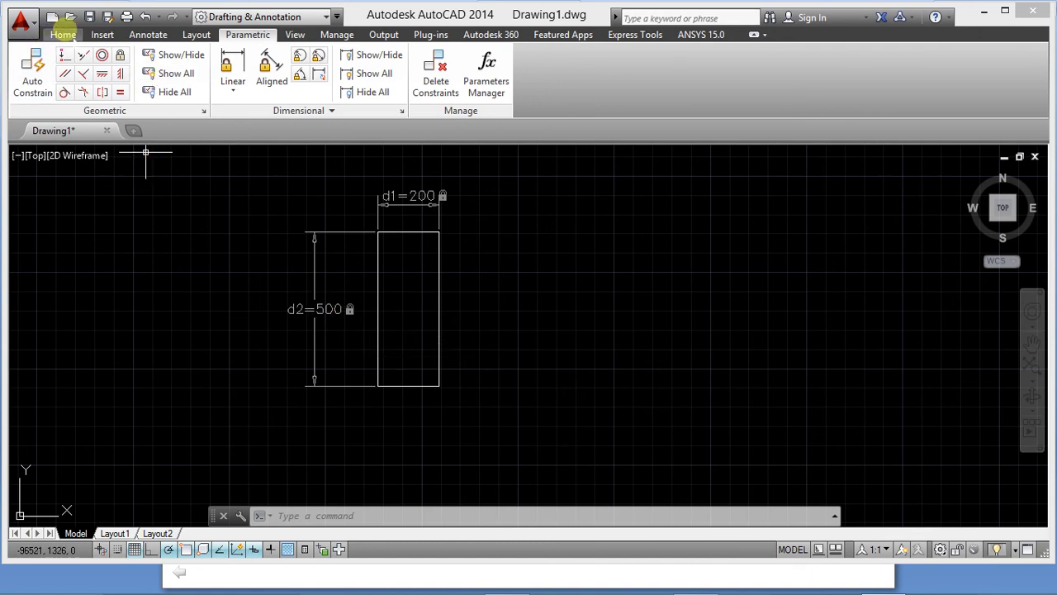
- Draw a rectangle 500 units wide and 400 units high to the right of the constrained rectangle
click(63, 34)
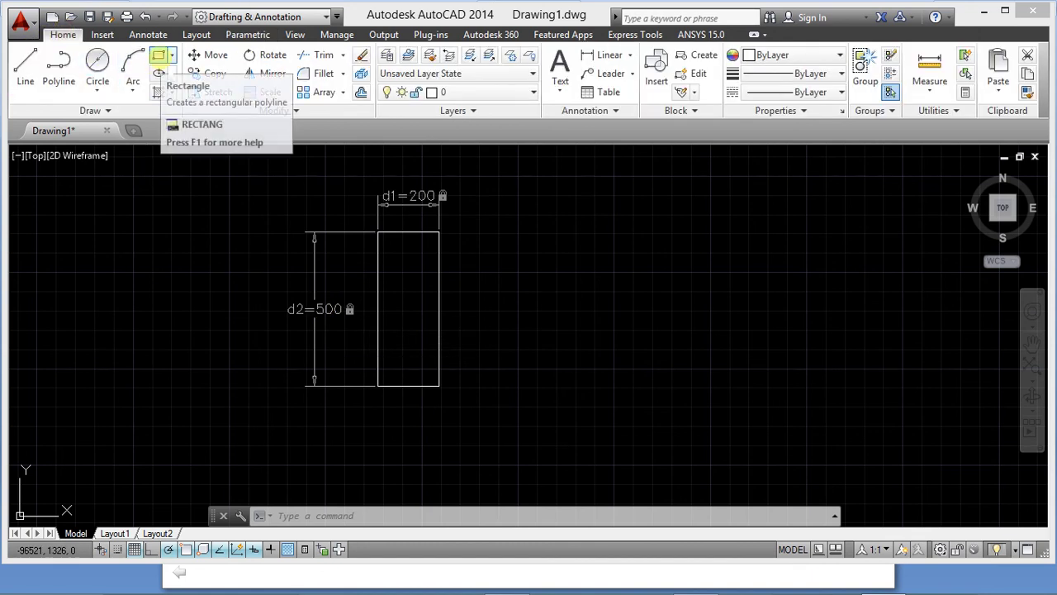
click(159, 55)
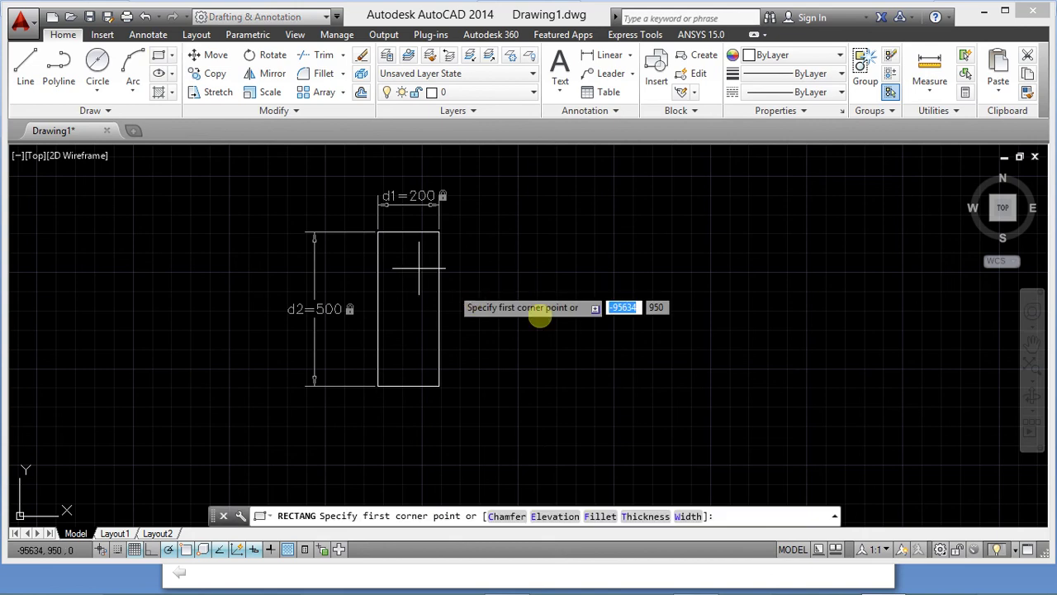
click(605, 258)
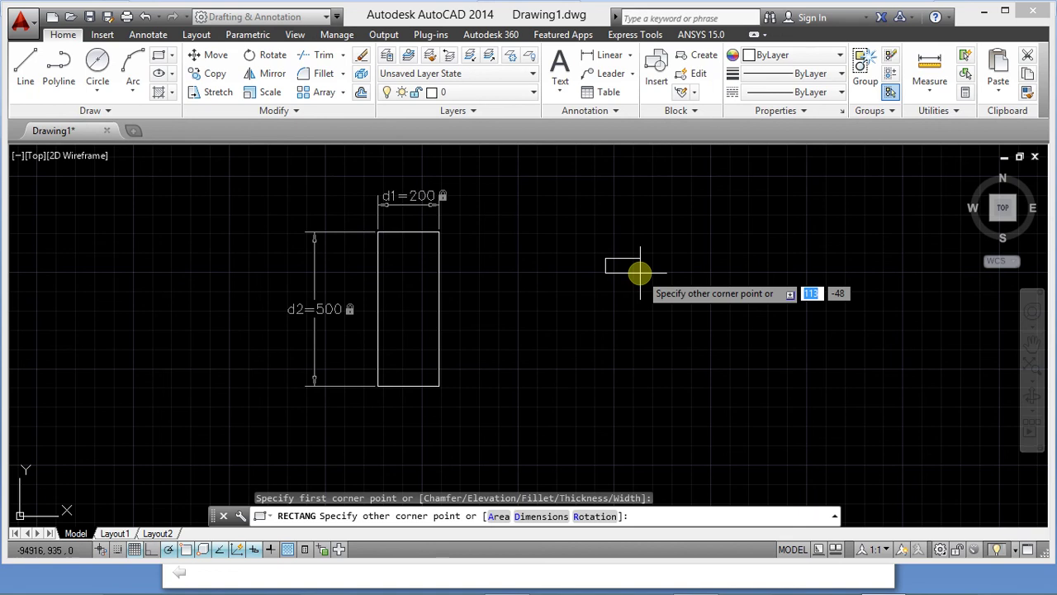
text(500)
key(Tab)
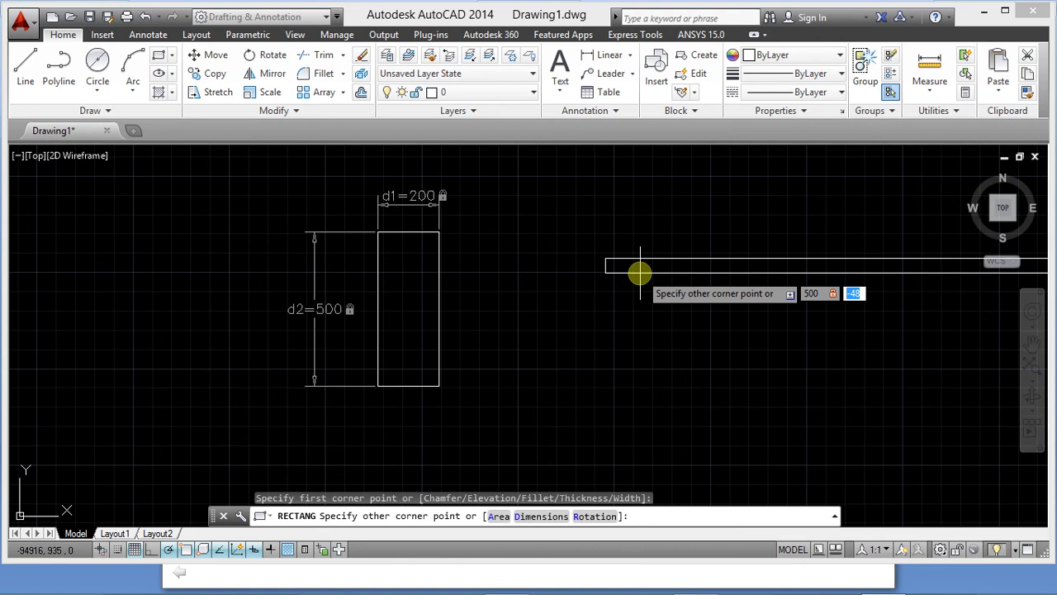
text(4)
key(Return)
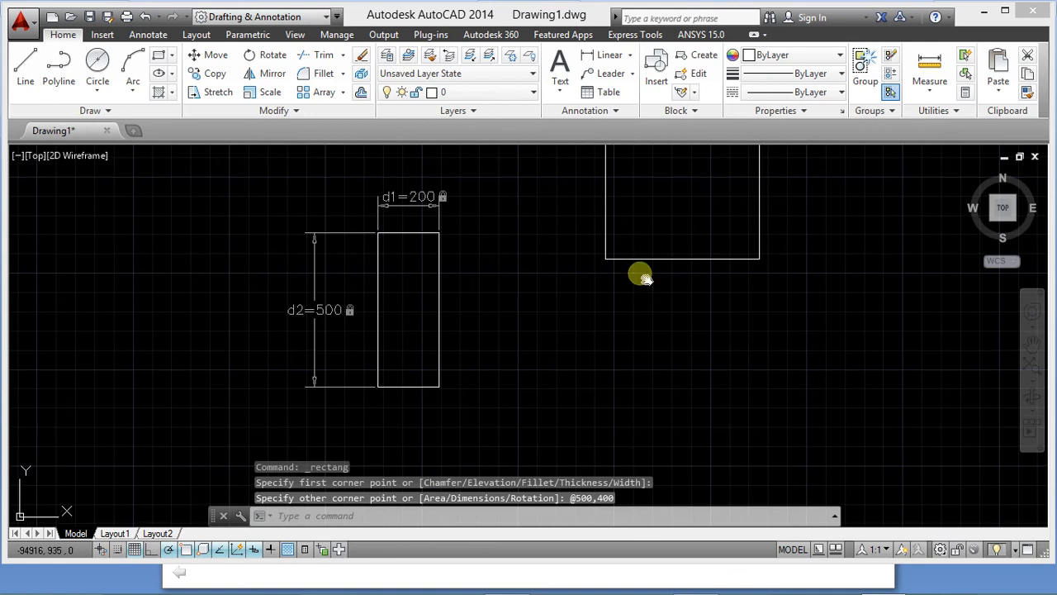
middle_drag(637, 276, 642, 383)
scroll(641, 382, up, 2)
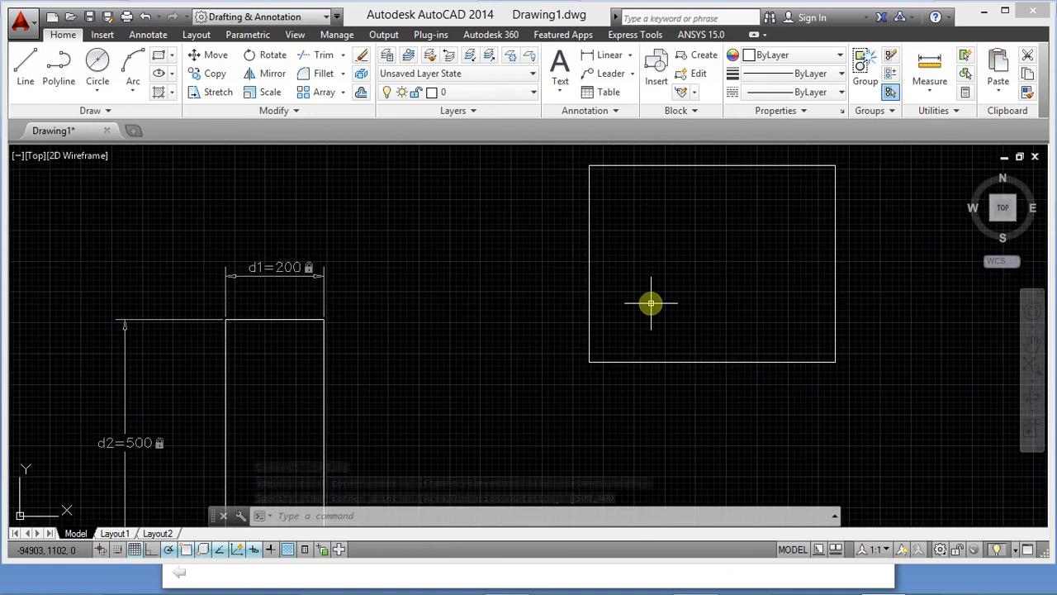
- Select both rectangles with a crossing selection and erase them together with the dimensional constraints
scroll(478, 300, down, 4)
click(206, 201)
click(701, 434)
click(746, 430)
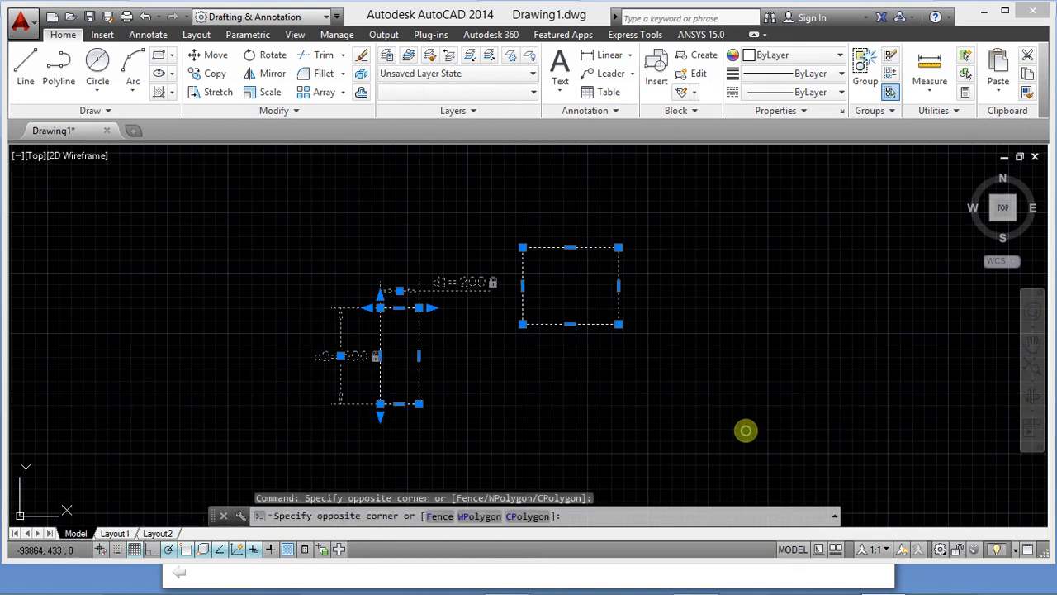
click(748, 430)
click(720, 362)
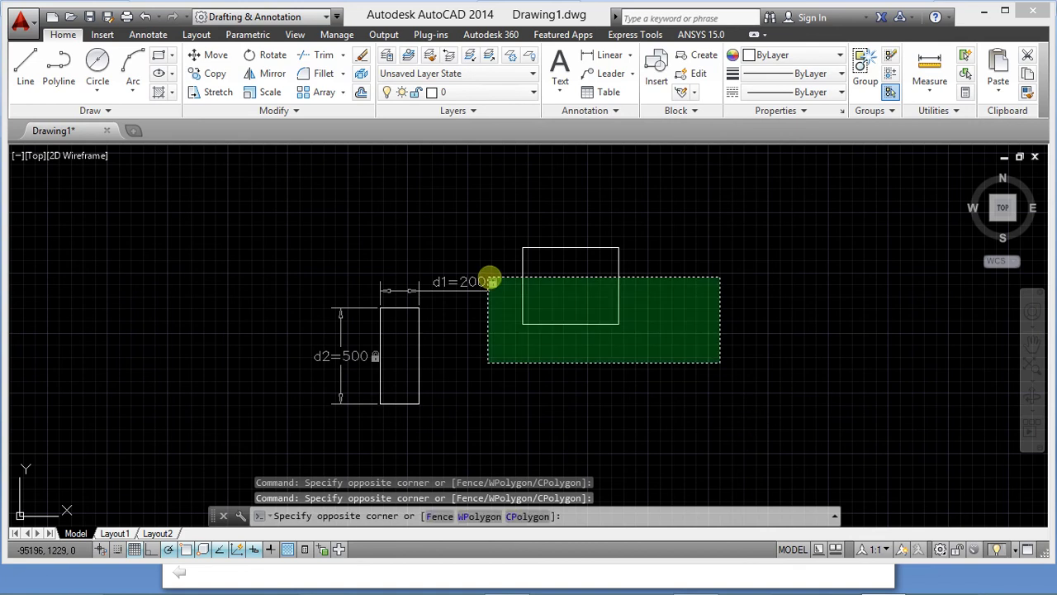
click(413, 289)
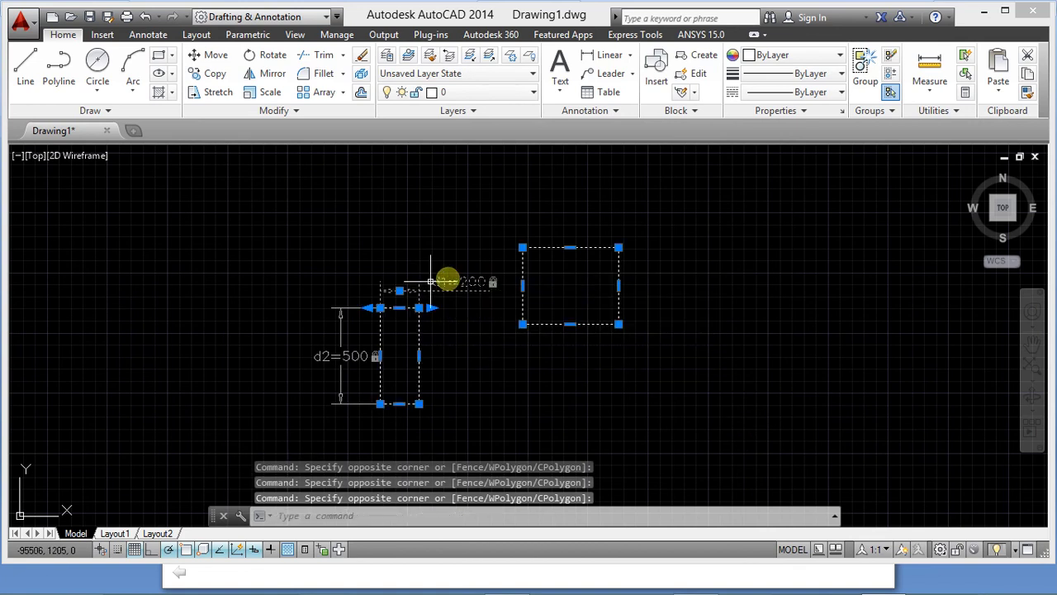
key(Delete)
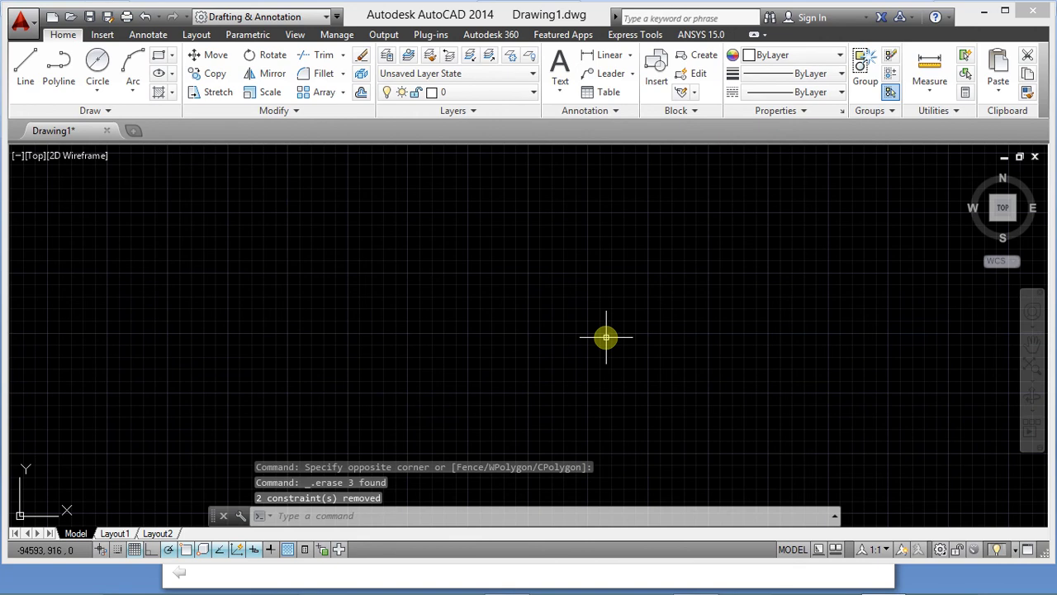
- Draw a circle in the left part of the drawing area by centre and diameter, with a diameter of 500
click(98, 64)
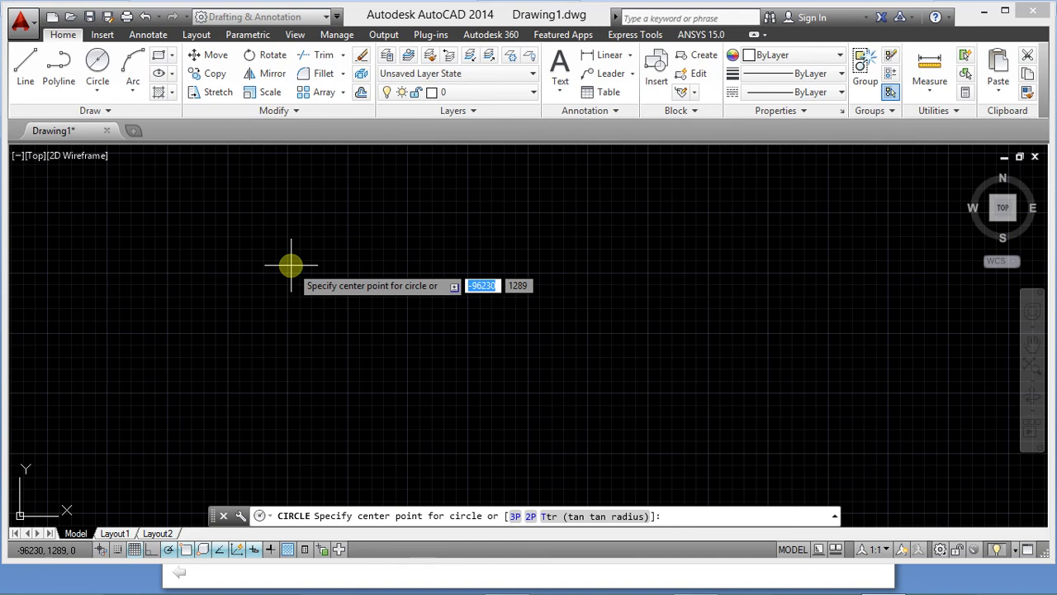
click(337, 271)
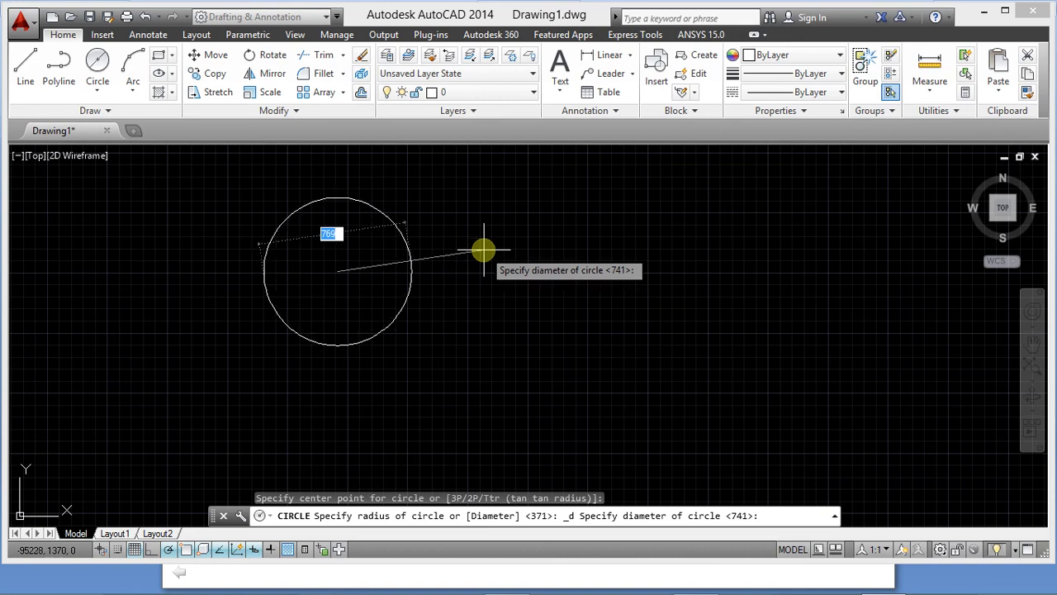
text(y)
key(Return)
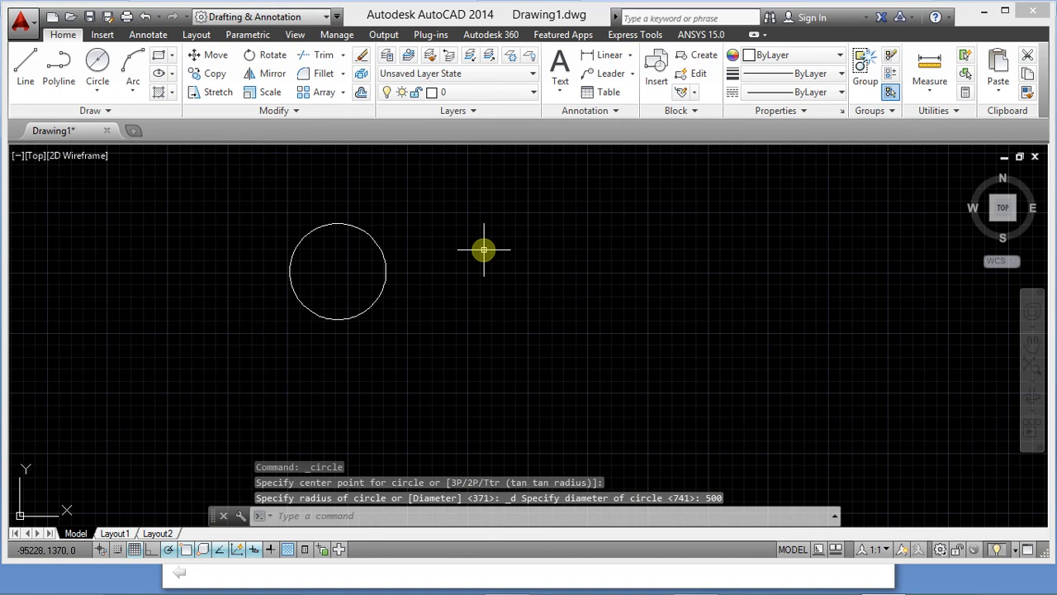
click(437, 360)
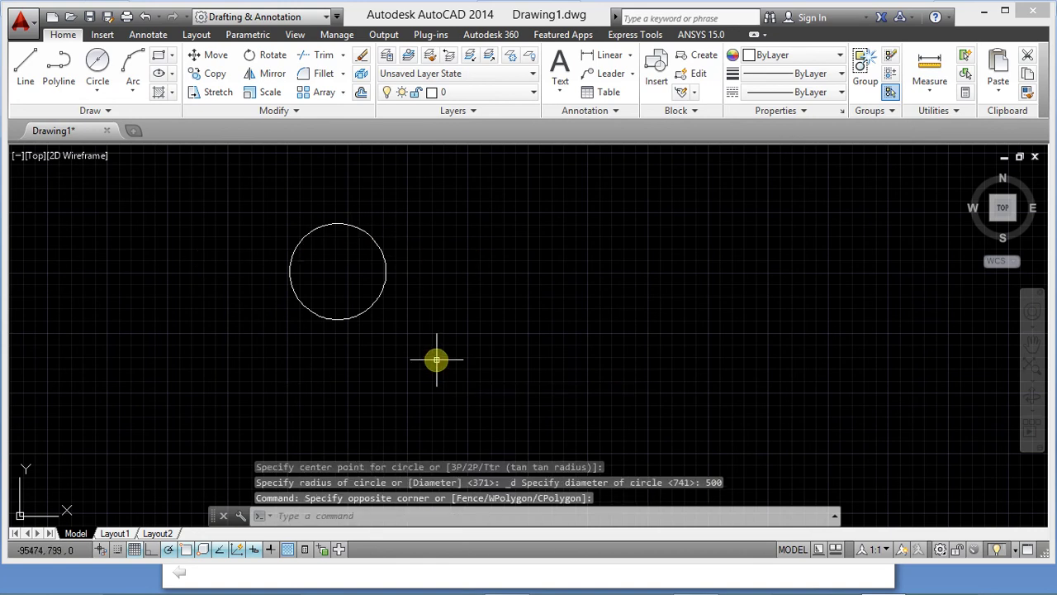
- Draw a second circle freehand to the right of the first one, with a radius of about 316
key(Return)
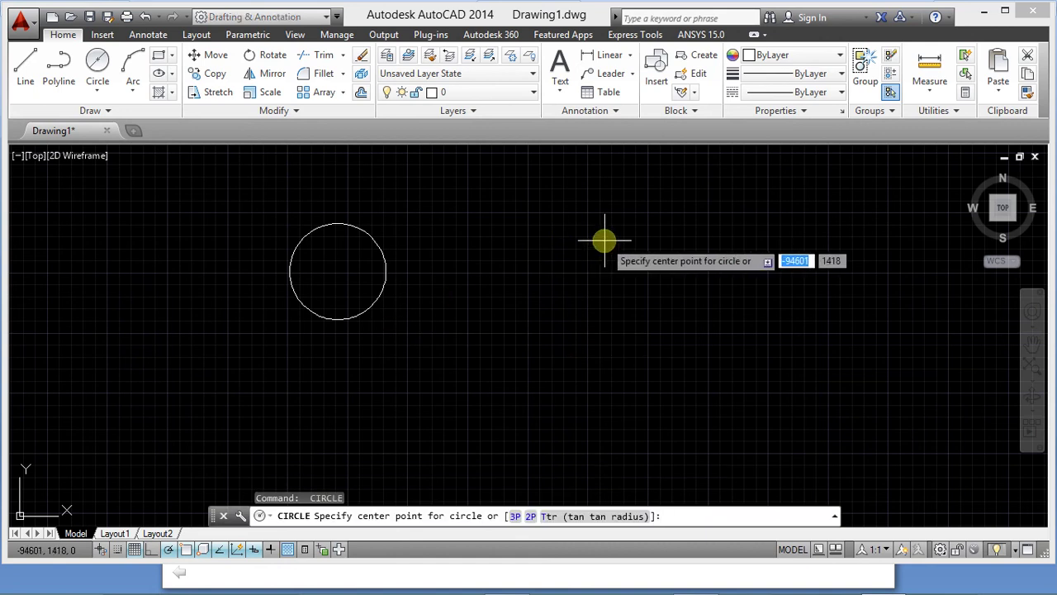
key(Tab)
key(Tab)
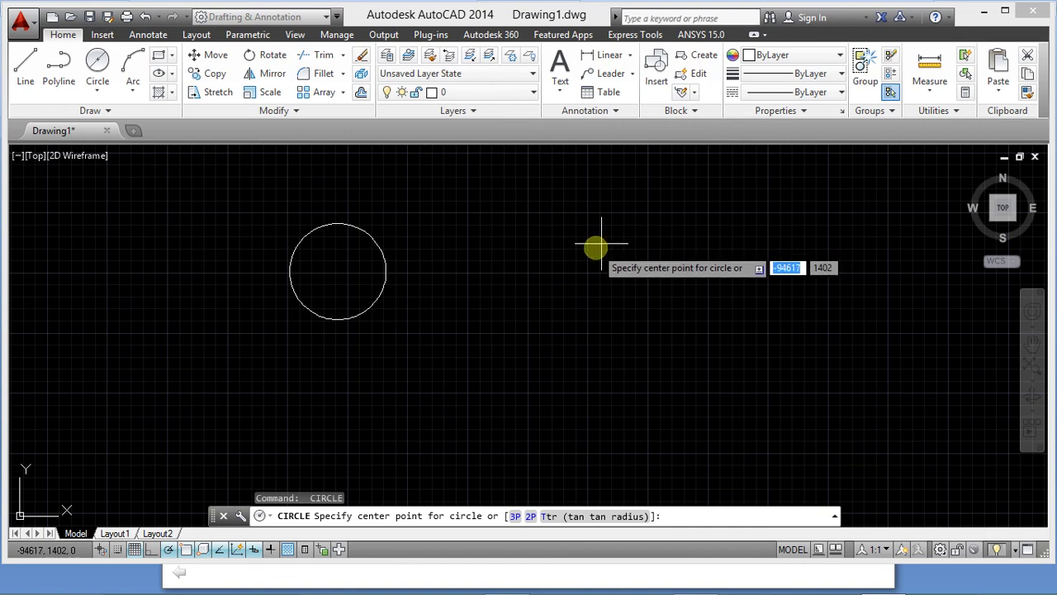
click(559, 296)
click(616, 312)
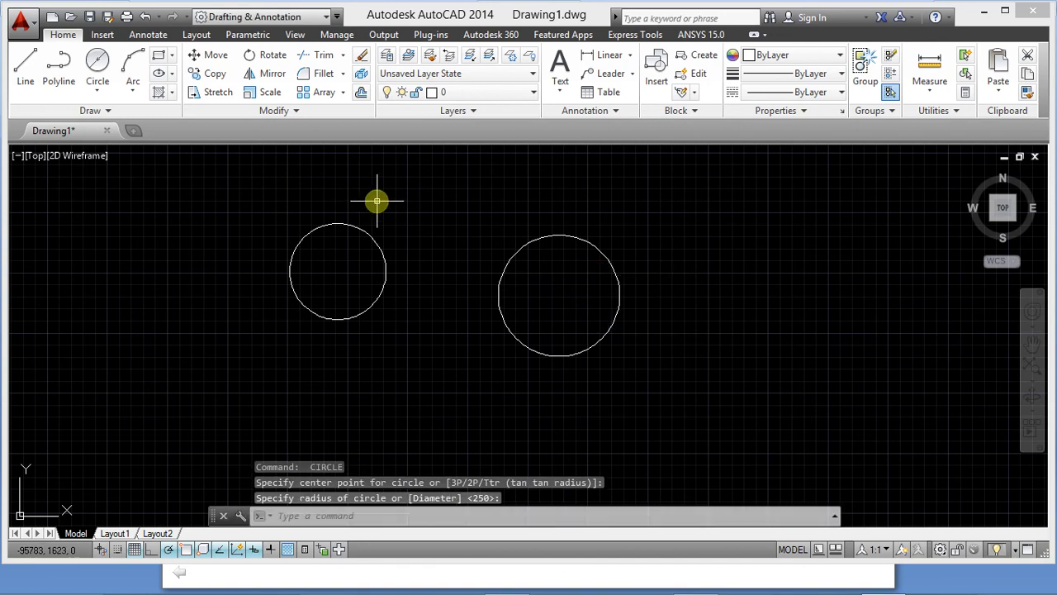
- Draw a tiny circle with a radius of about 16 below and to the right of the second circle
key(Return)
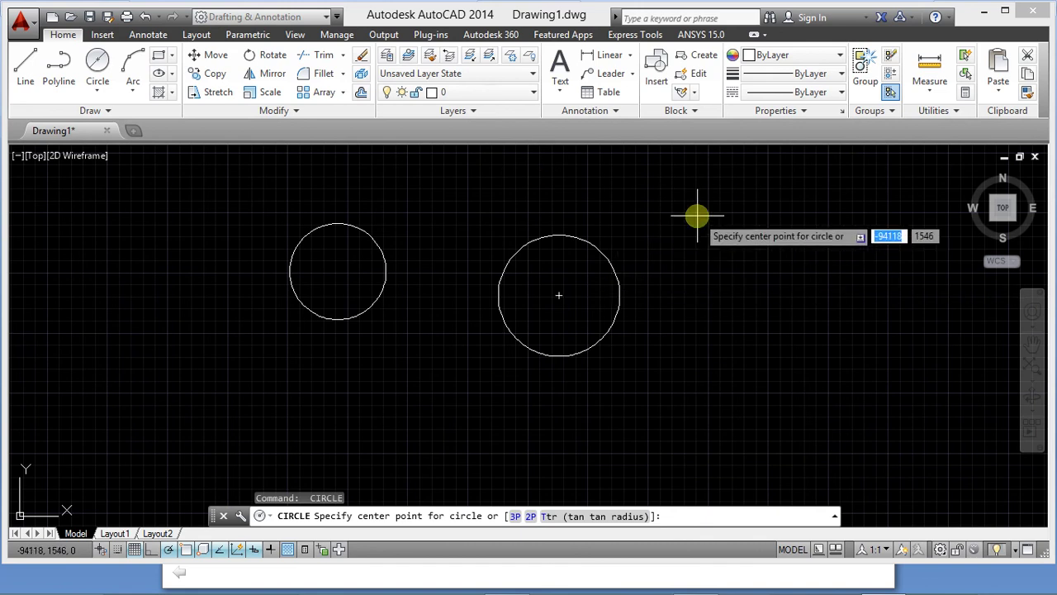
click(734, 422)
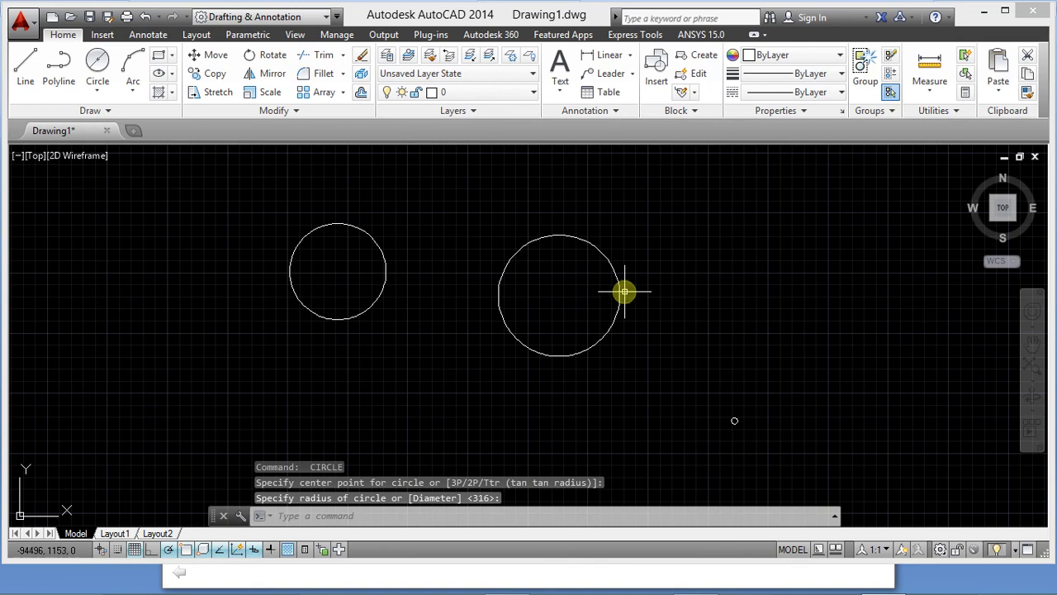
key(Escape)
- Draw a larger circle with a radius of about 644, concentric with the second circle
key(Return)
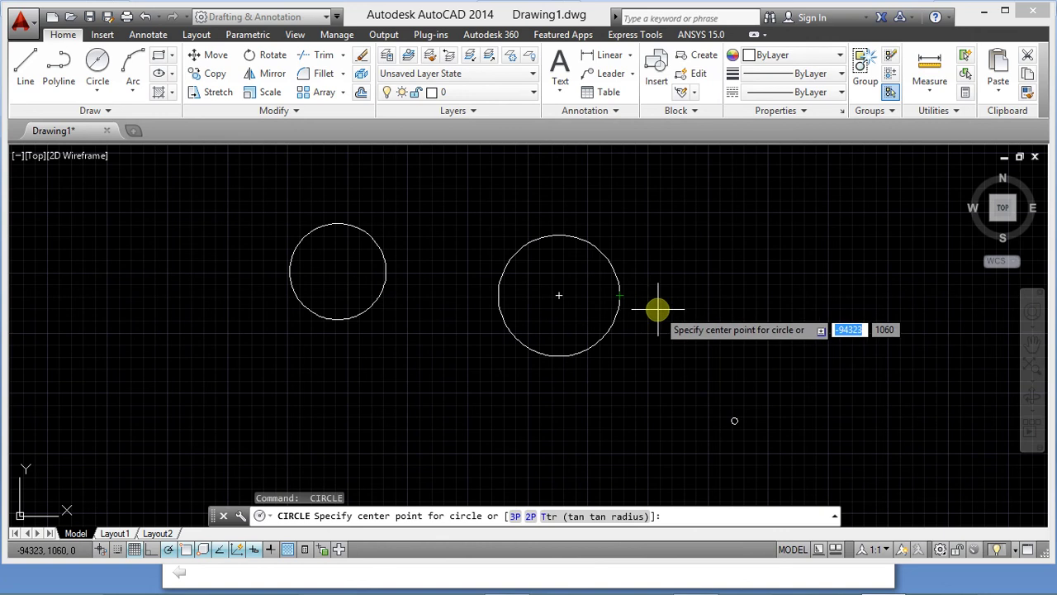
click(560, 295)
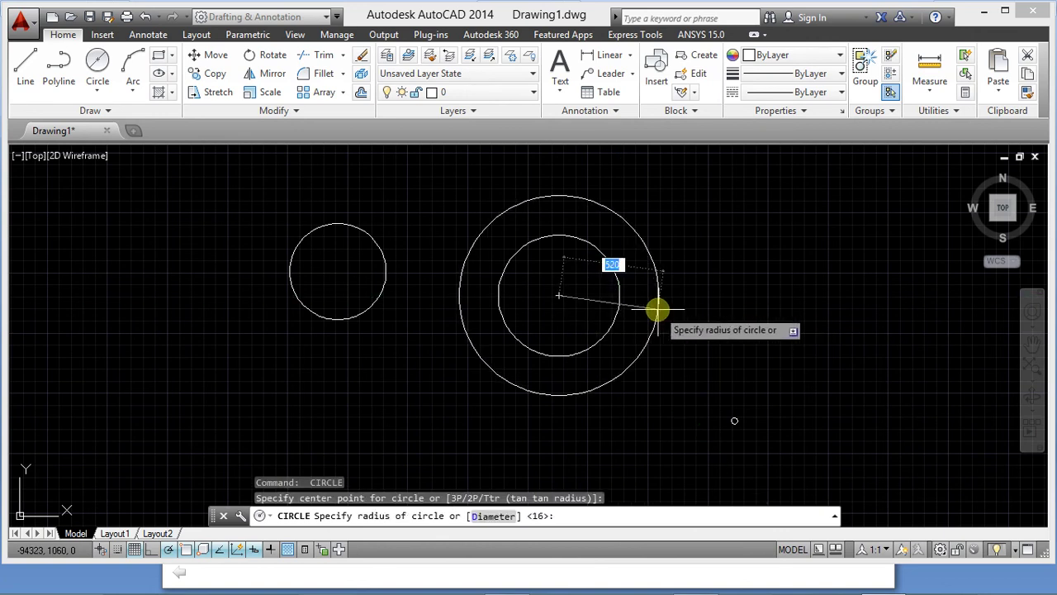
click(682, 300)
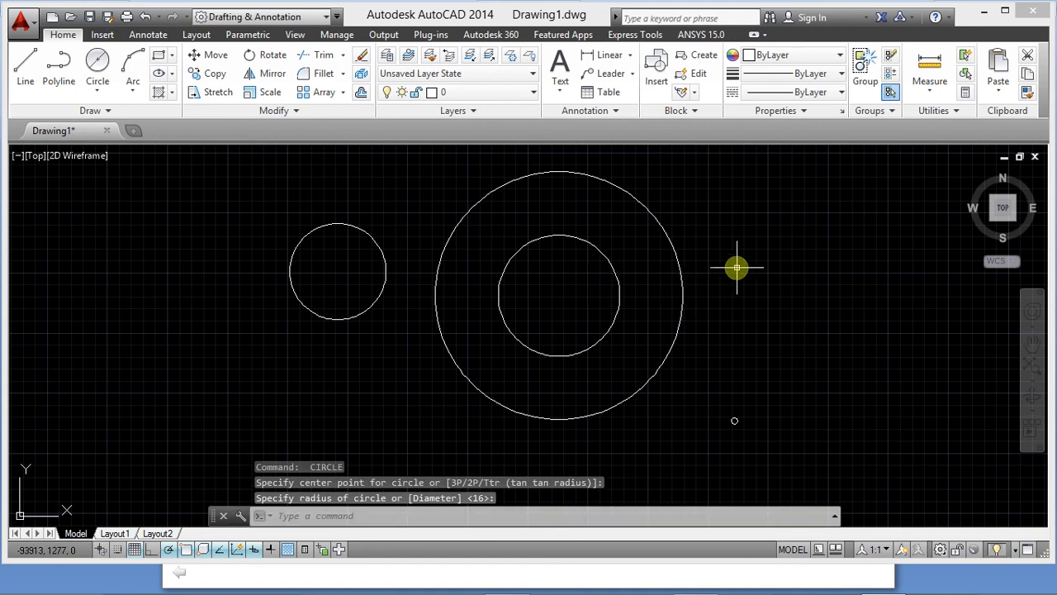
- Draw a circle centred on the inner concentric circle's right quadrant, with its radius reaching the outer circle's right quadrant
key(Return)
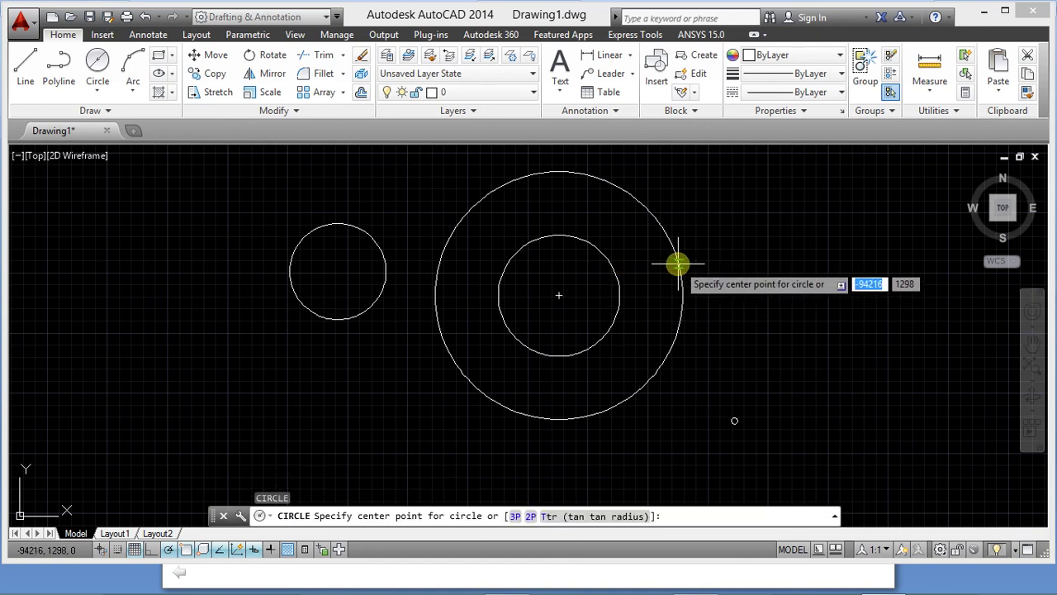
click(619, 299)
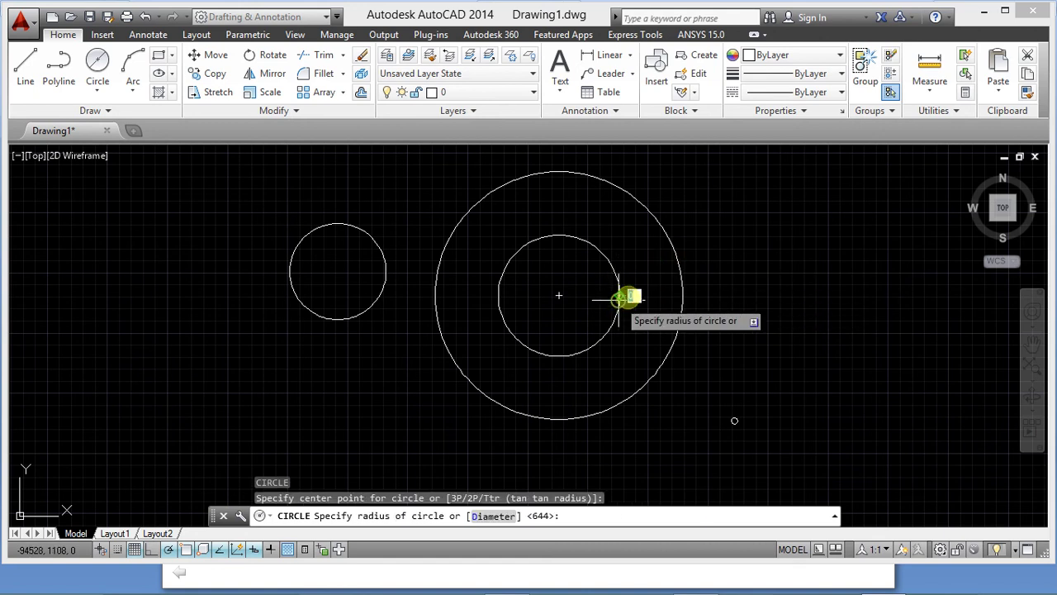
click(683, 296)
key(Escape)
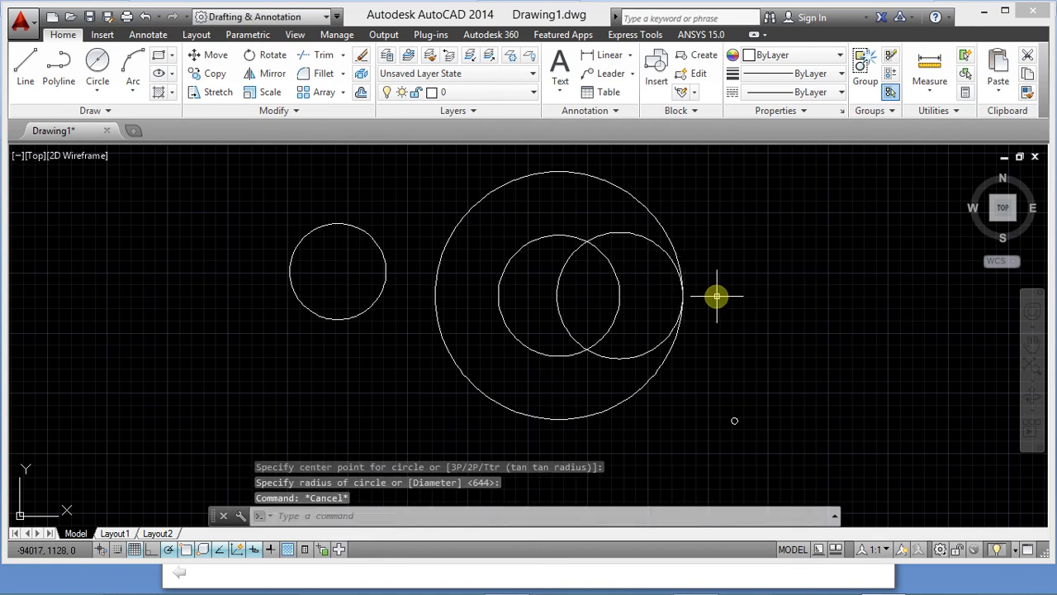
- Select all the circles with a window selection and erase them
scroll(324, 296, up, 4)
scroll(321, 292, down, 6)
scroll(283, 284, down, 4)
scroll(283, 281, up, 2)
scroll(432, 291, up, 4)
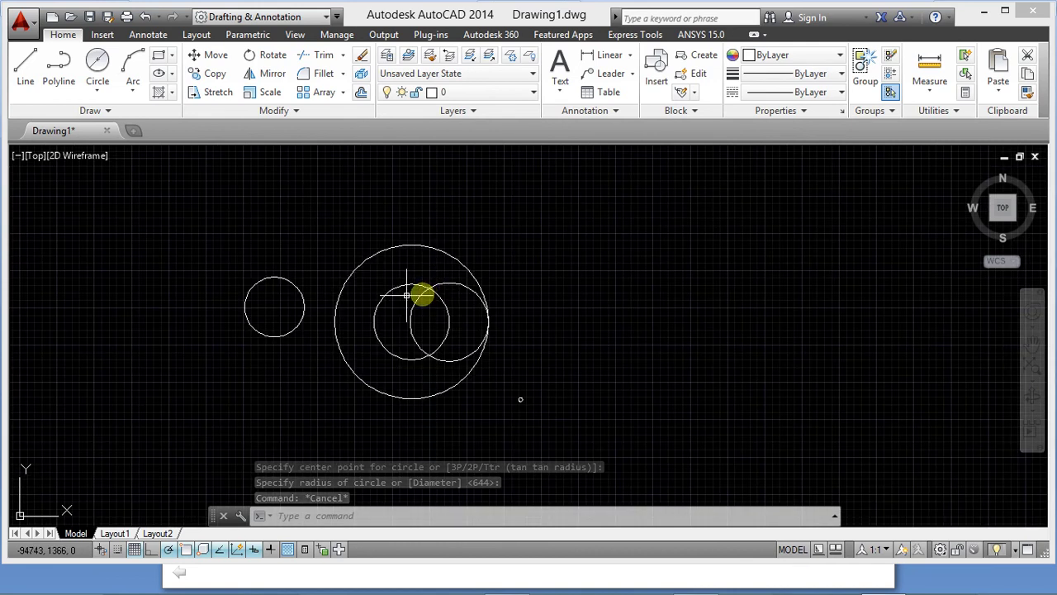
click(170, 237)
click(643, 461)
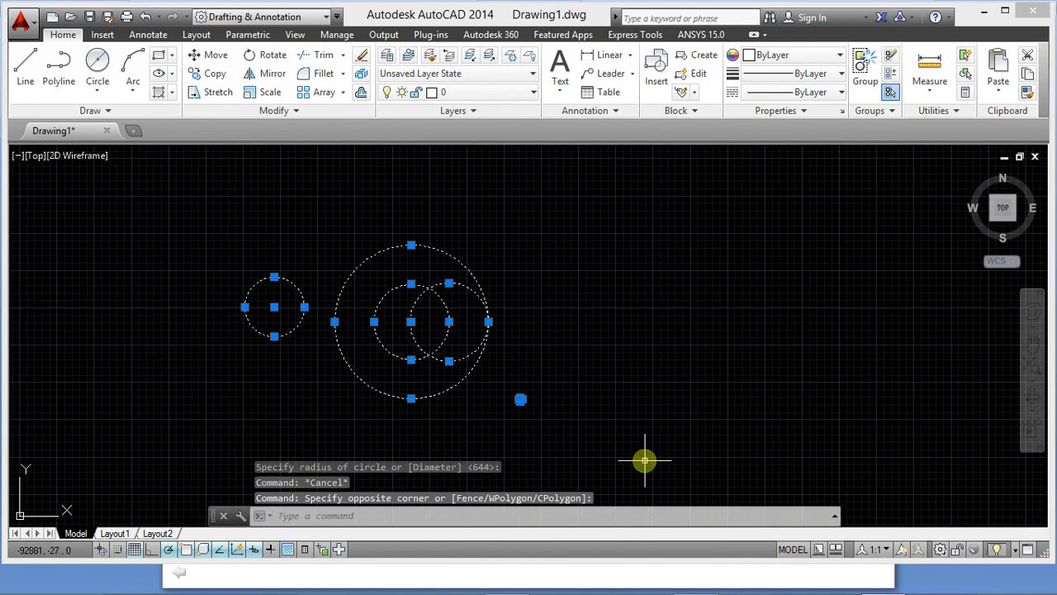
key(Delete)
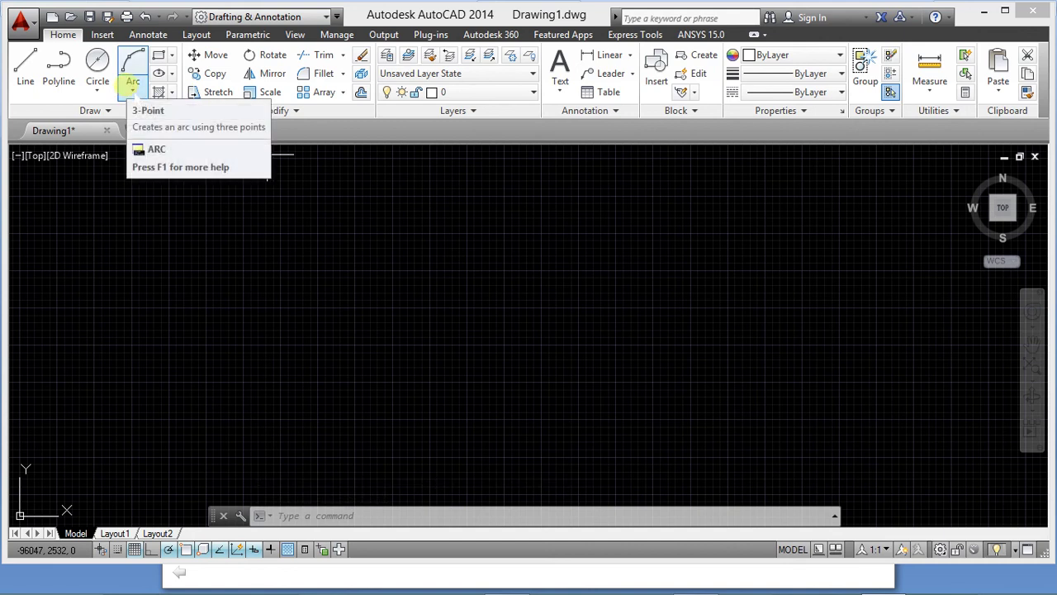
- Switch to the tutorial outline document and back to AutoCAD, and view the available arc creation methods
key(alt+Tab)
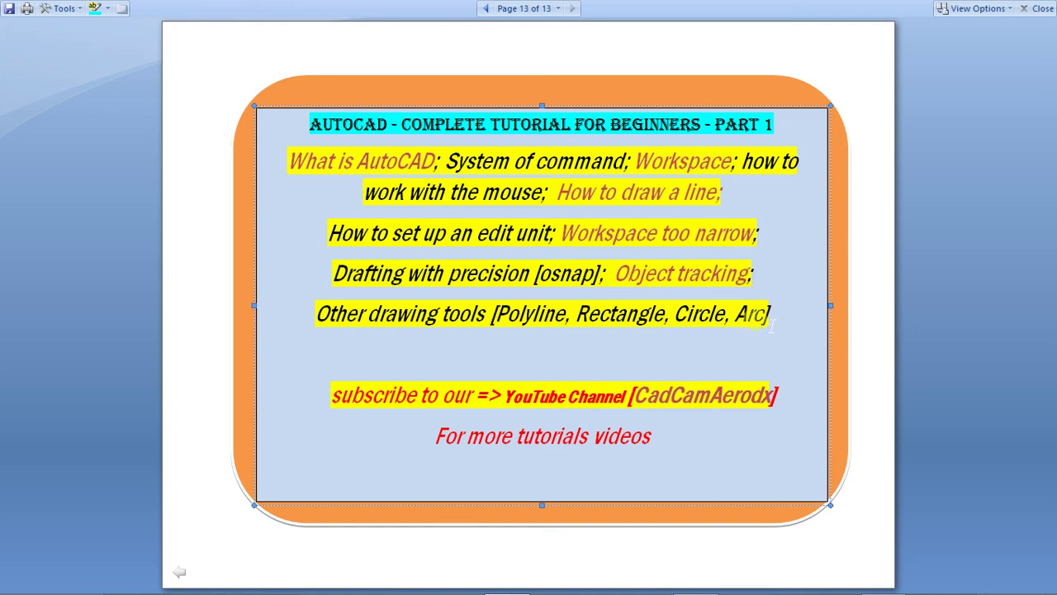
key(alt+Tab)
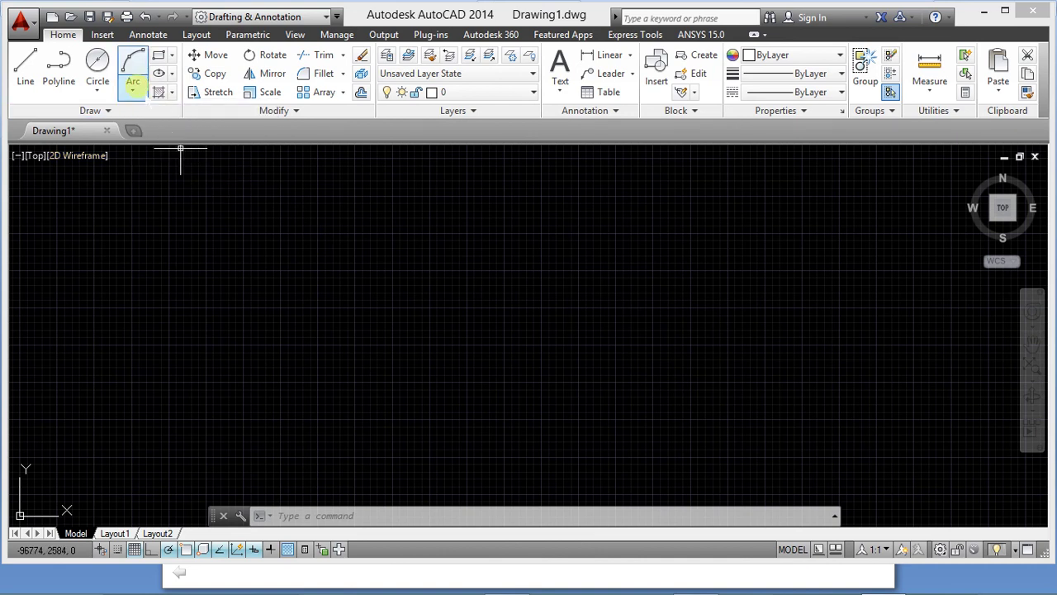
click(132, 83)
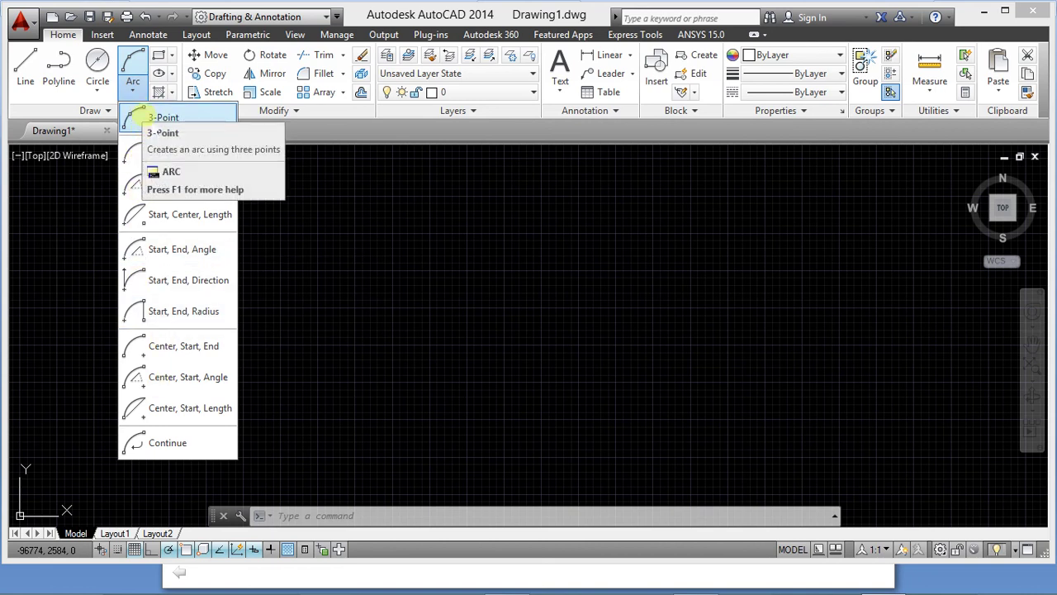
click(380, 268)
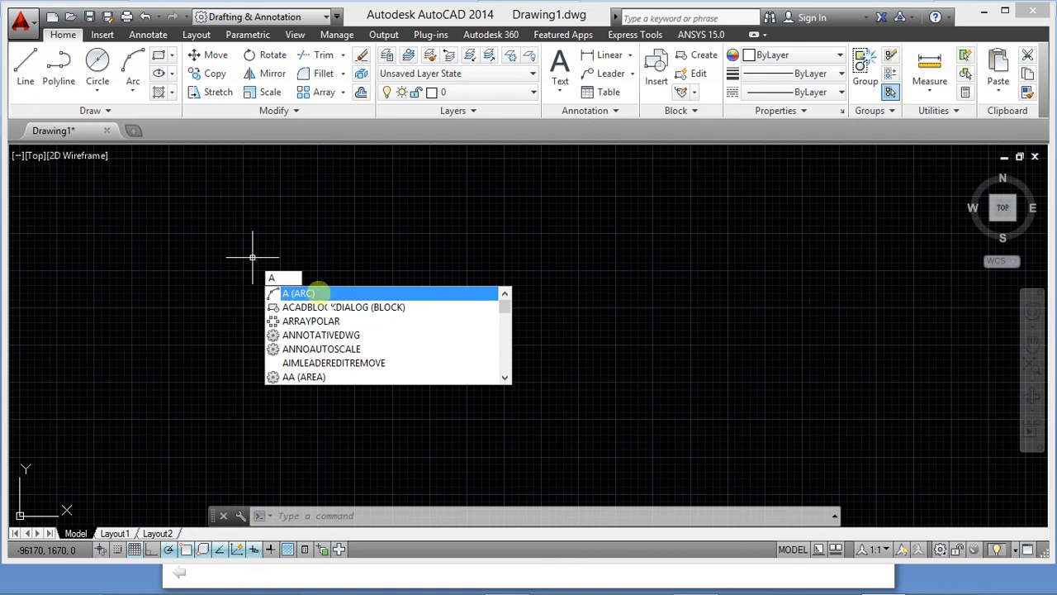
- Draw a wide three-point arc bulging upward across the upper middle of the empty drawing area
click(299, 293)
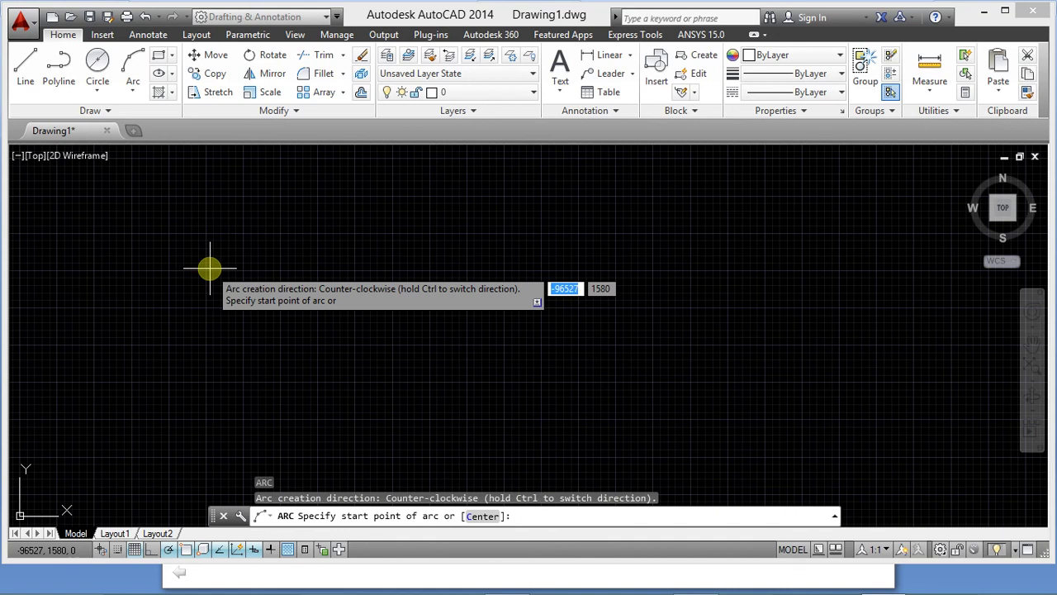
click(297, 280)
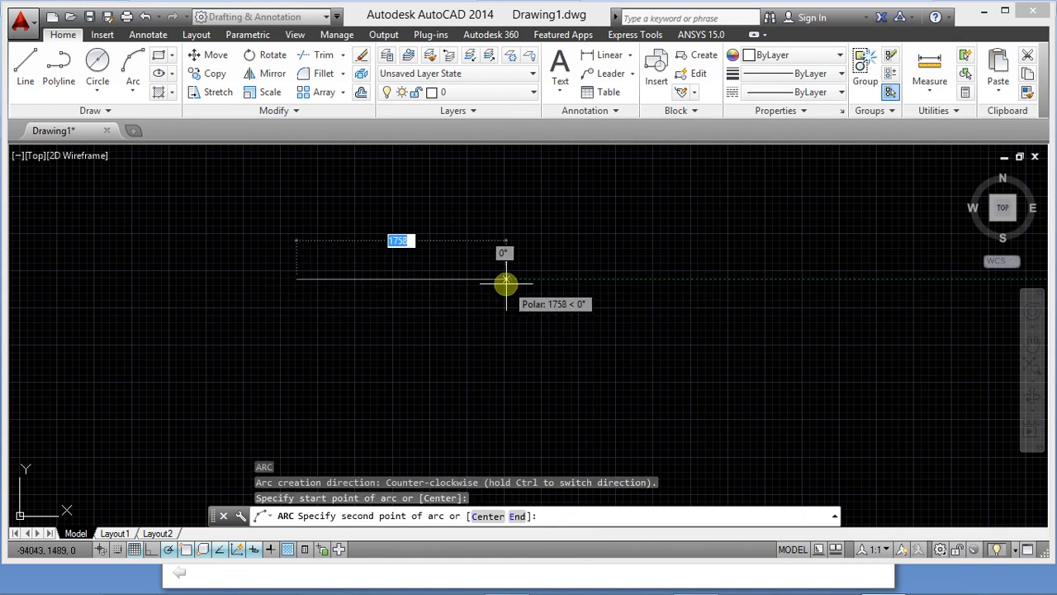
click(426, 194)
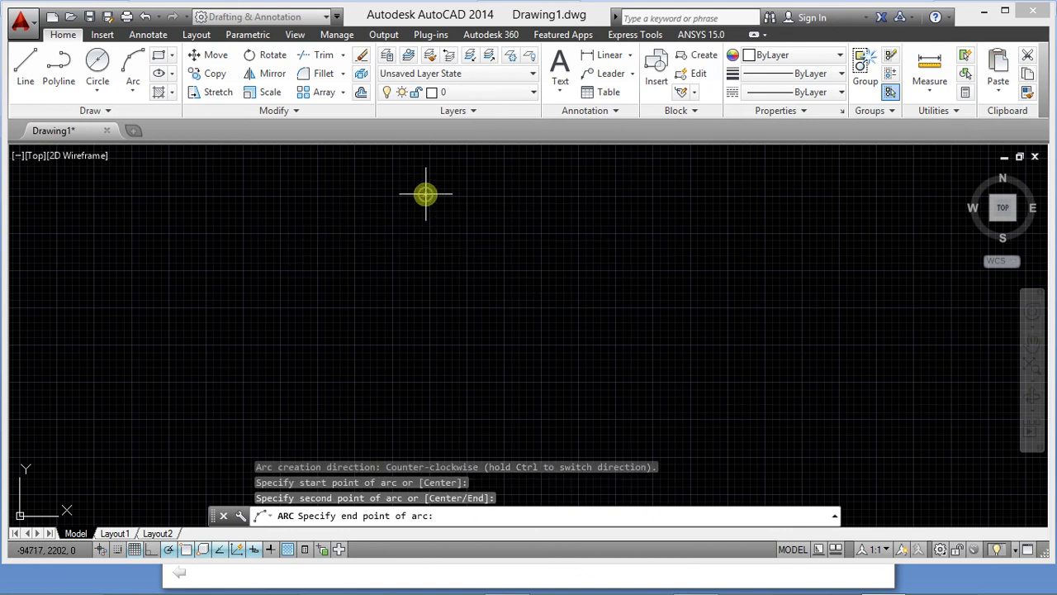
click(667, 233)
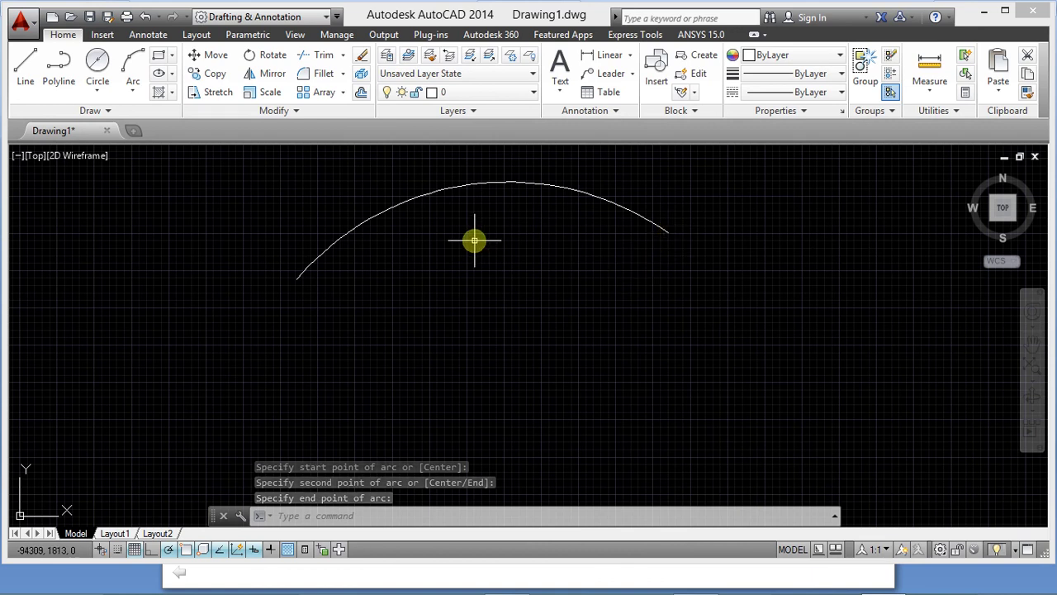
- Draw connected lines from the arc's midpoint down to a point below it and back up to the arc's right endpoint
scroll(443, 199, up, 2)
scroll(443, 198, down, 2)
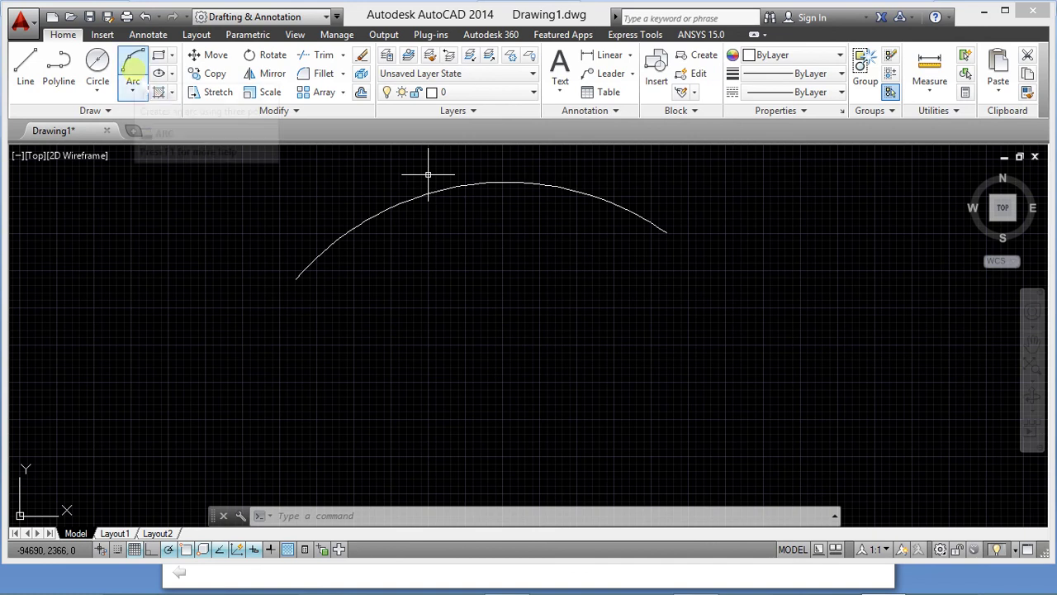
click(132, 64)
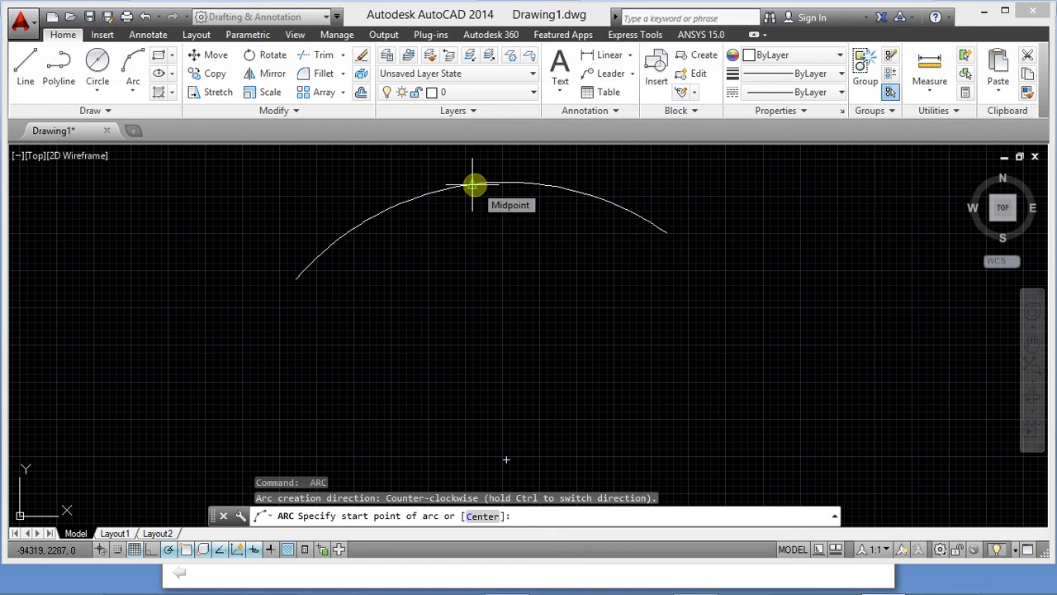
click(26, 70)
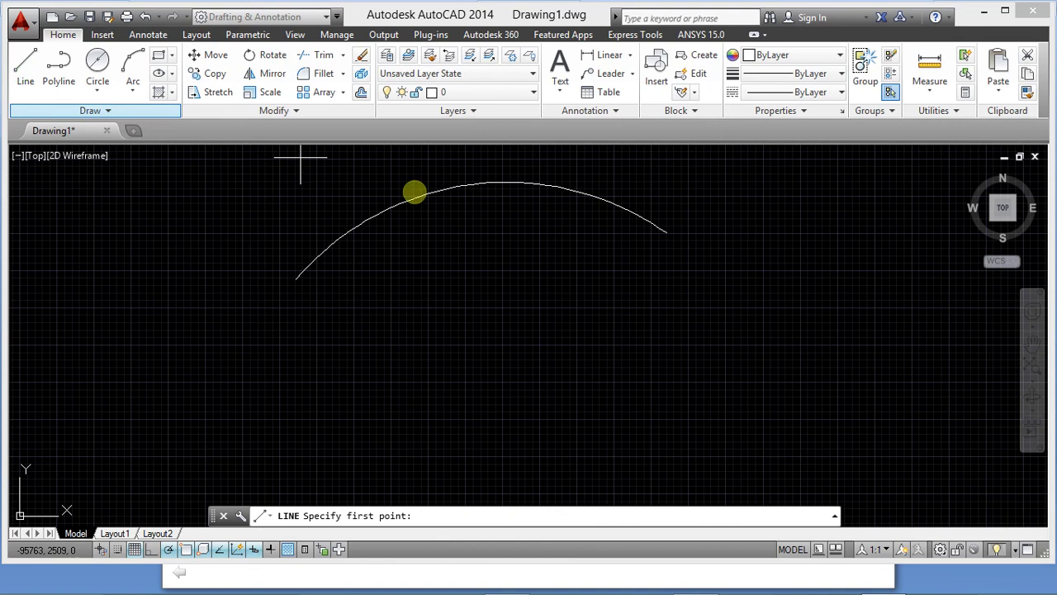
click(472, 184)
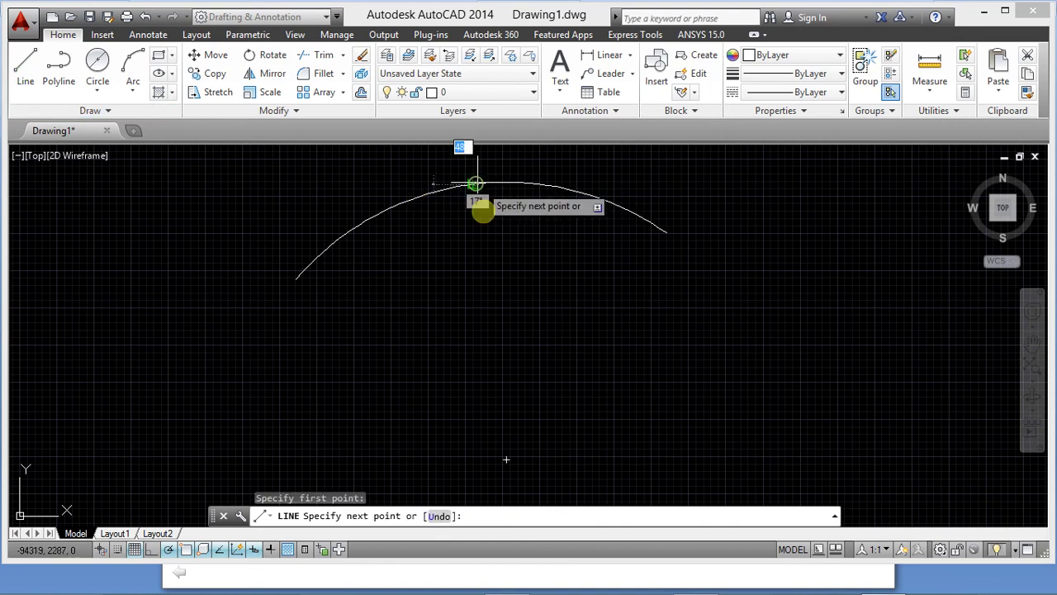
click(496, 402)
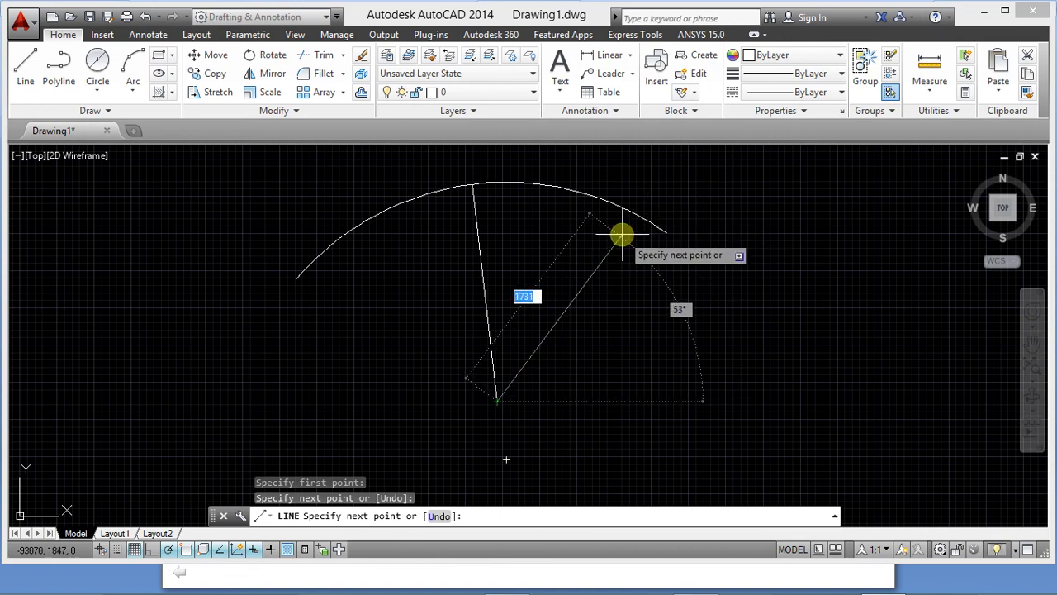
click(653, 237)
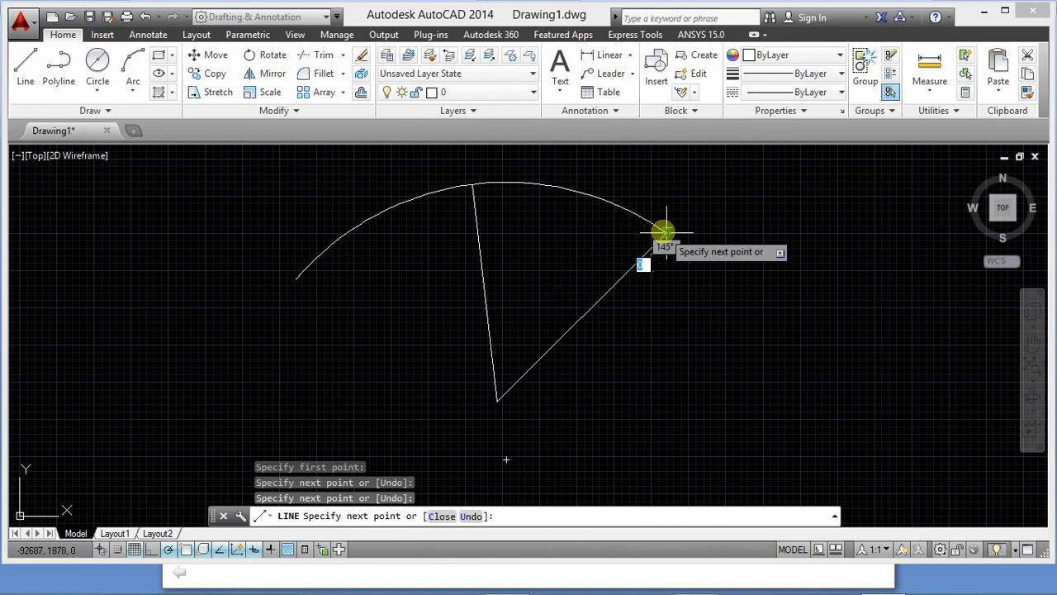
key(Escape)
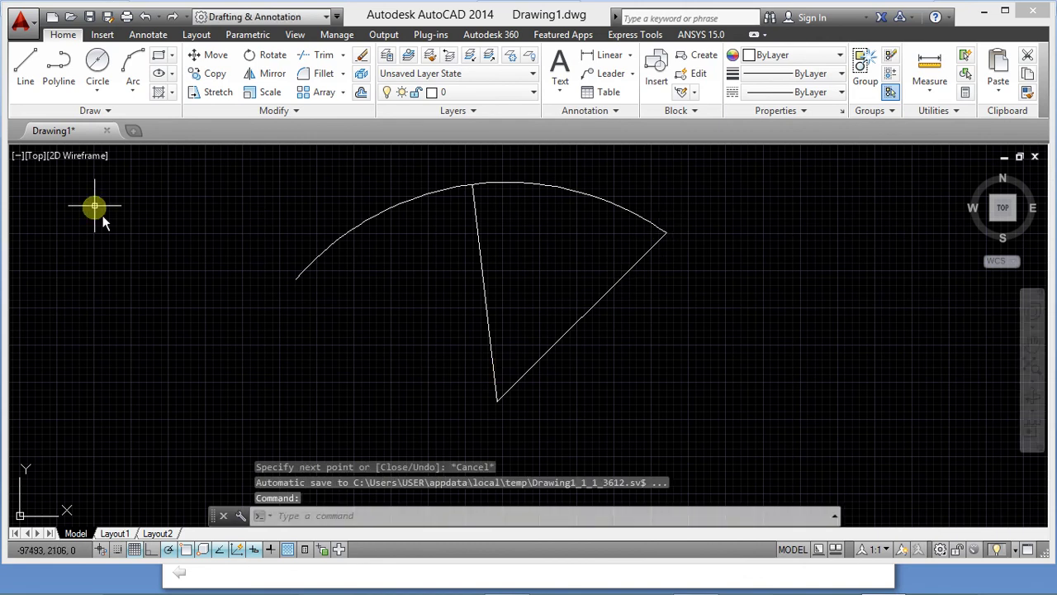
- Draw a polyline from the arc's left endpoint to the lower vertex where the two lines meet
click(56, 69)
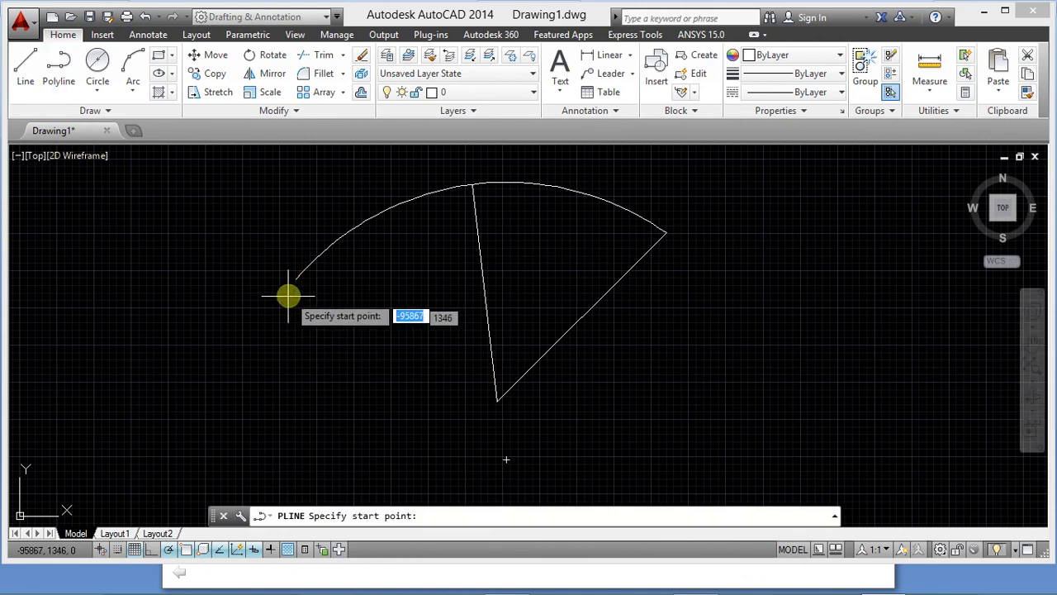
click(296, 279)
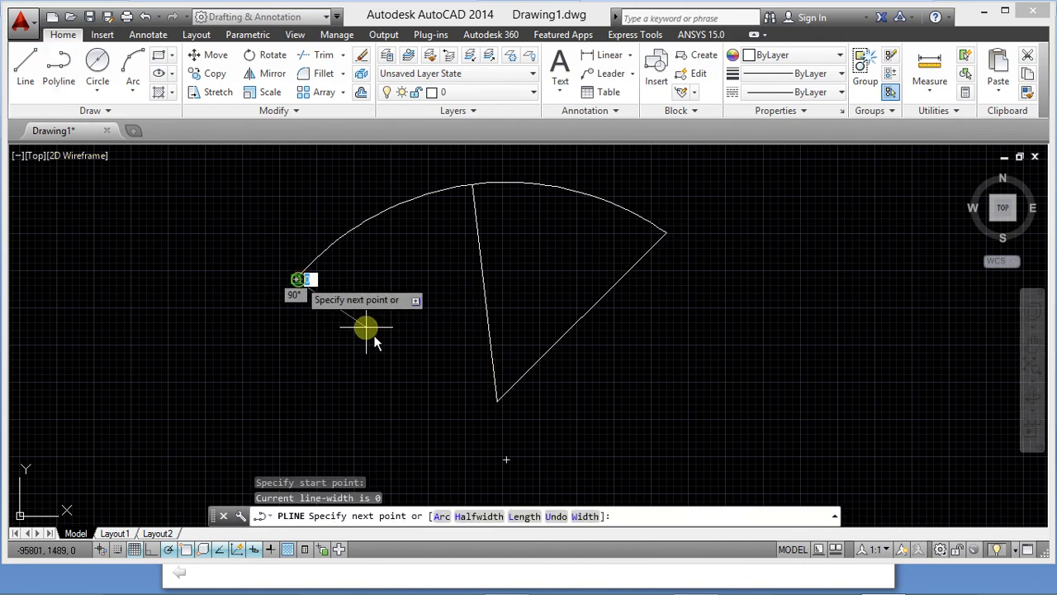
click(496, 397)
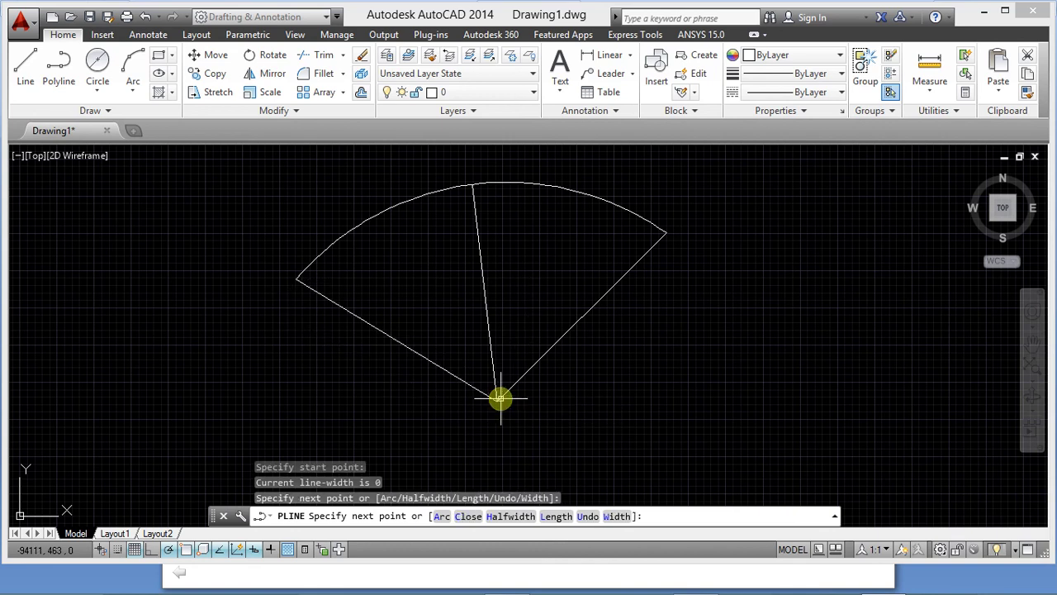
key(Escape)
- Draw a three-point arc from the midpoint of the left polyline, curving below it to a free end on the left
click(130, 68)
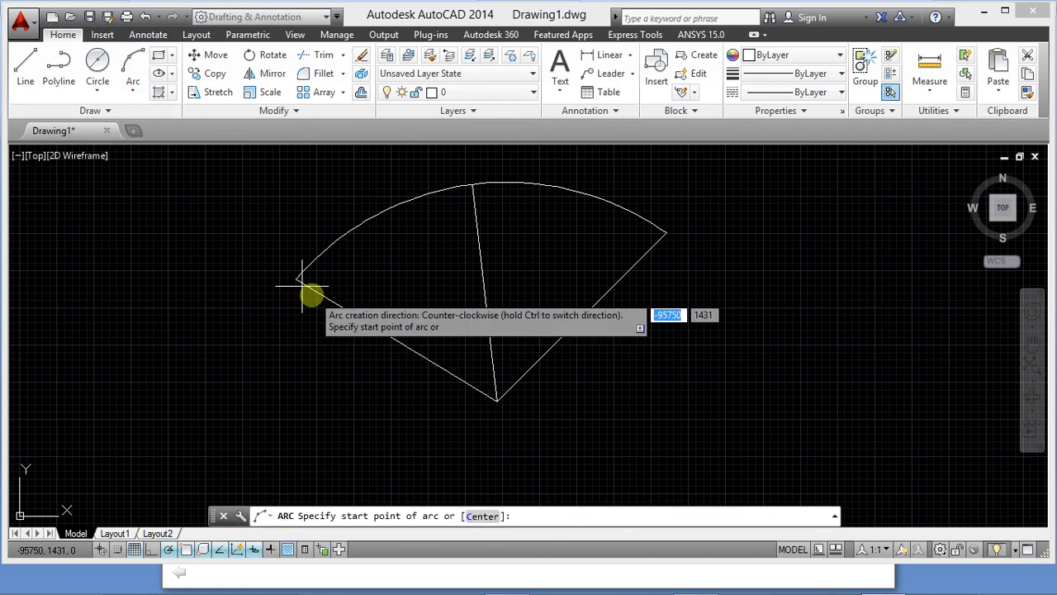
click(402, 342)
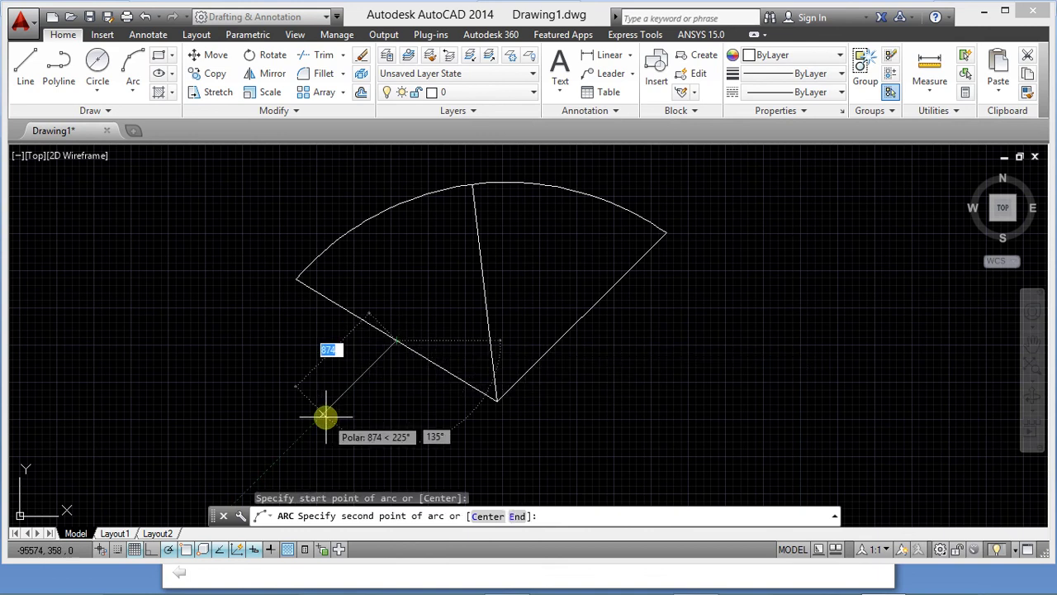
click(255, 385)
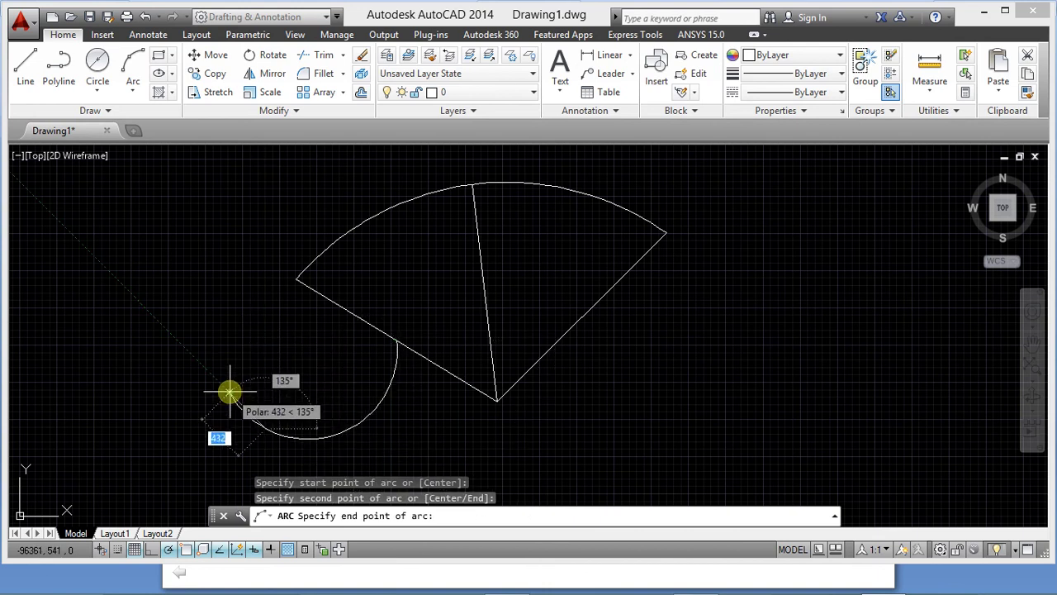
click(230, 391)
click(18, 61)
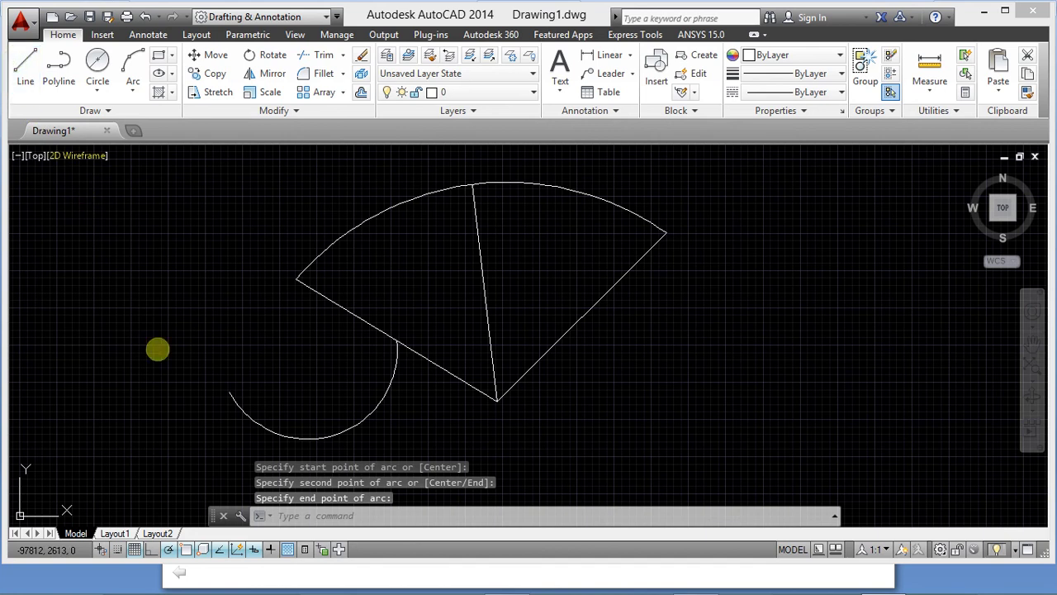
click(241, 390)
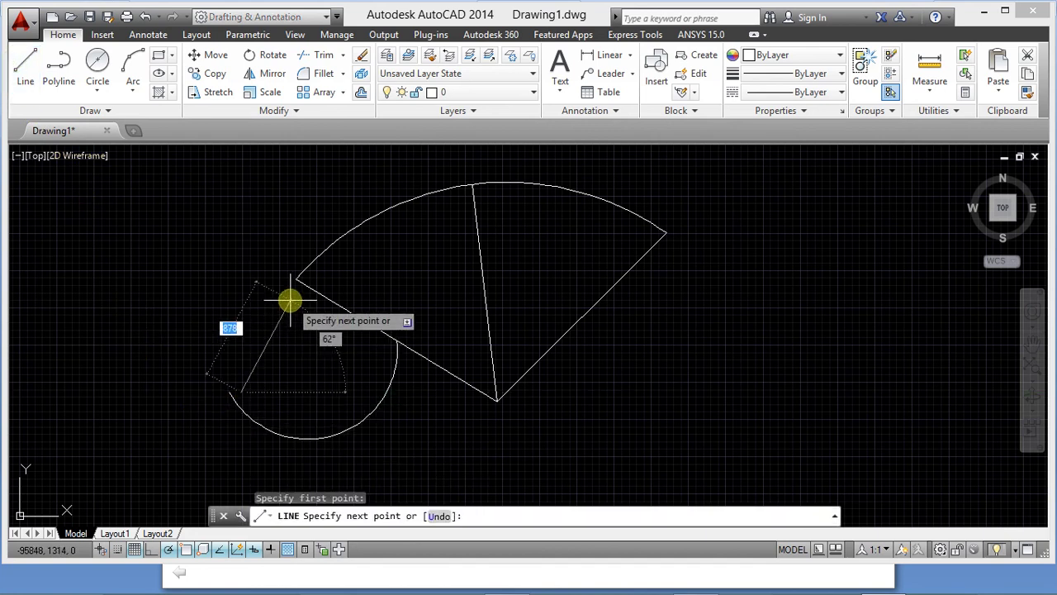
key(Escape)
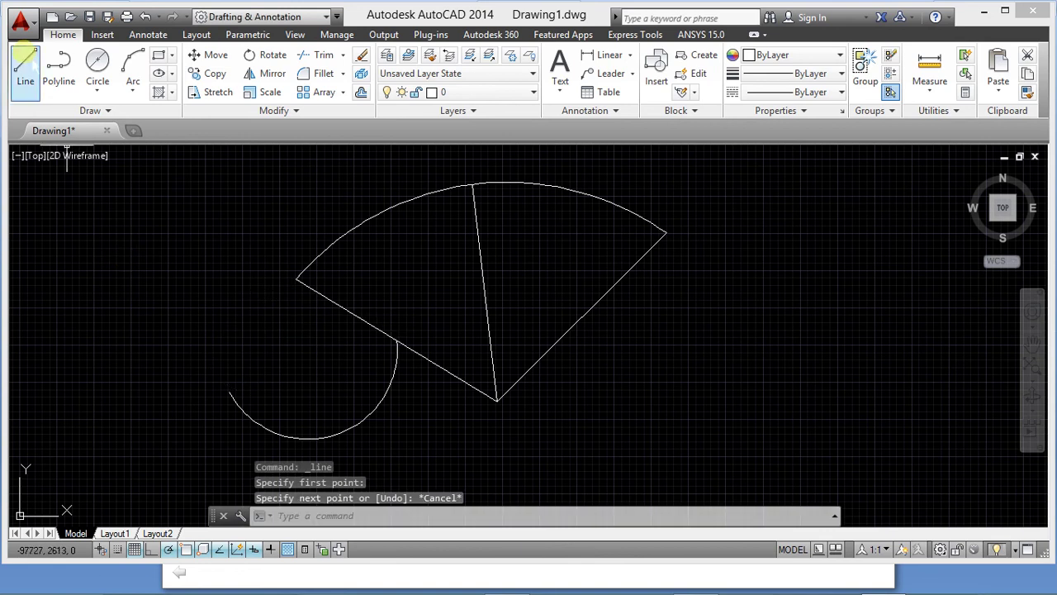
- Draw a line from the smaller arc's free end to the large arc's left endpoint
key(Return)
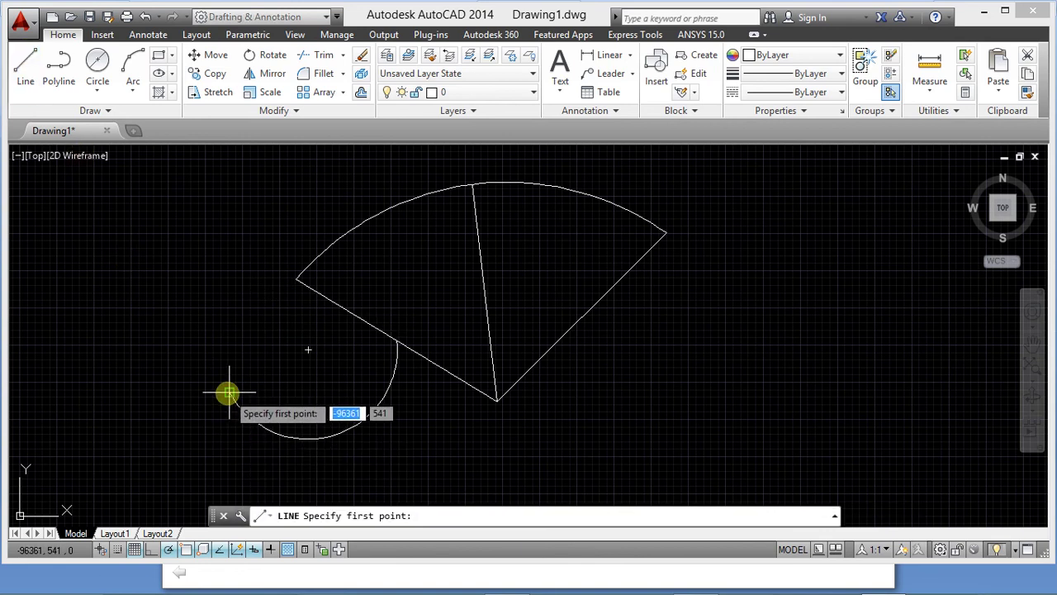
click(229, 393)
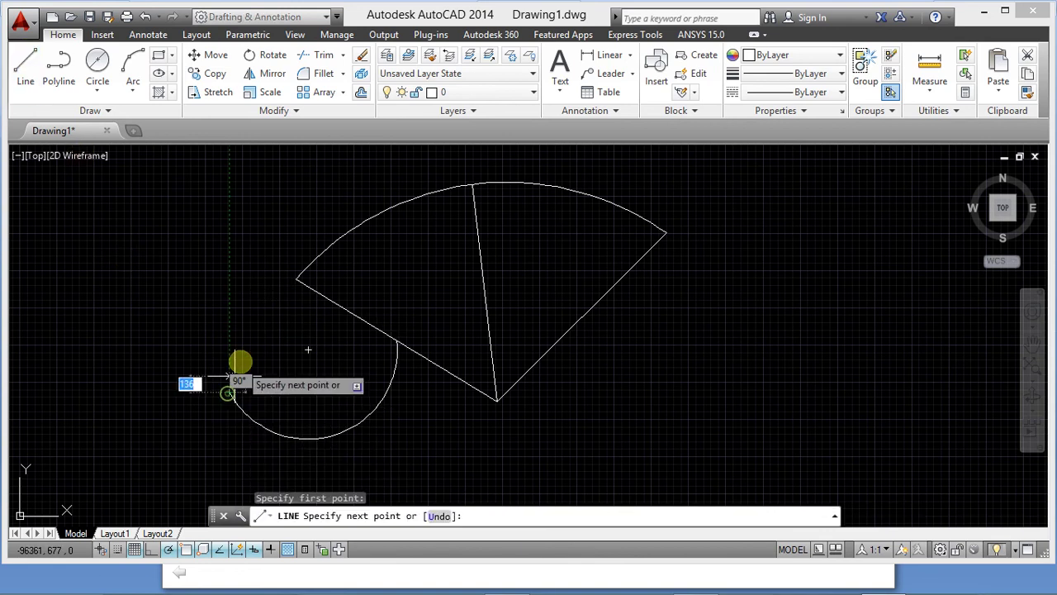
click(295, 279)
key(Escape)
scroll(355, 413, up, 2)
scroll(430, 374, down, 4)
mouse_move(442, 373)
middle_down()
mouse_move(743, 372)
mouse_move(347, 337)
mouse_move(526, 371)
mouse_move(621, 368)
middle_up()
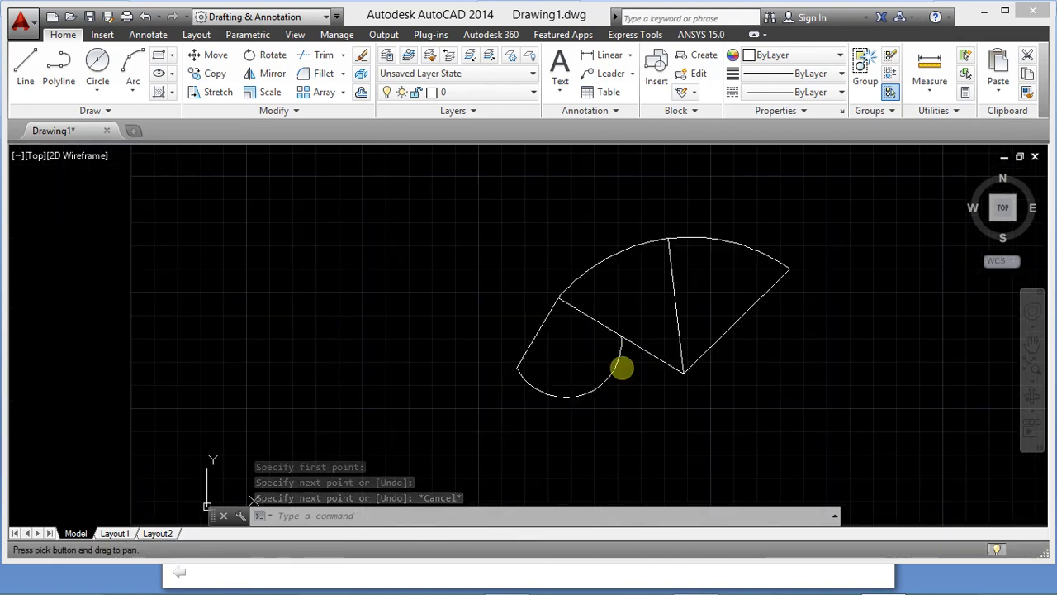
mouse_move(738, 350)
middle_down()
mouse_move(495, 368)
mouse_move(750, 381)
mouse_move(420, 342)
mouse_move(552, 369)
middle_up()
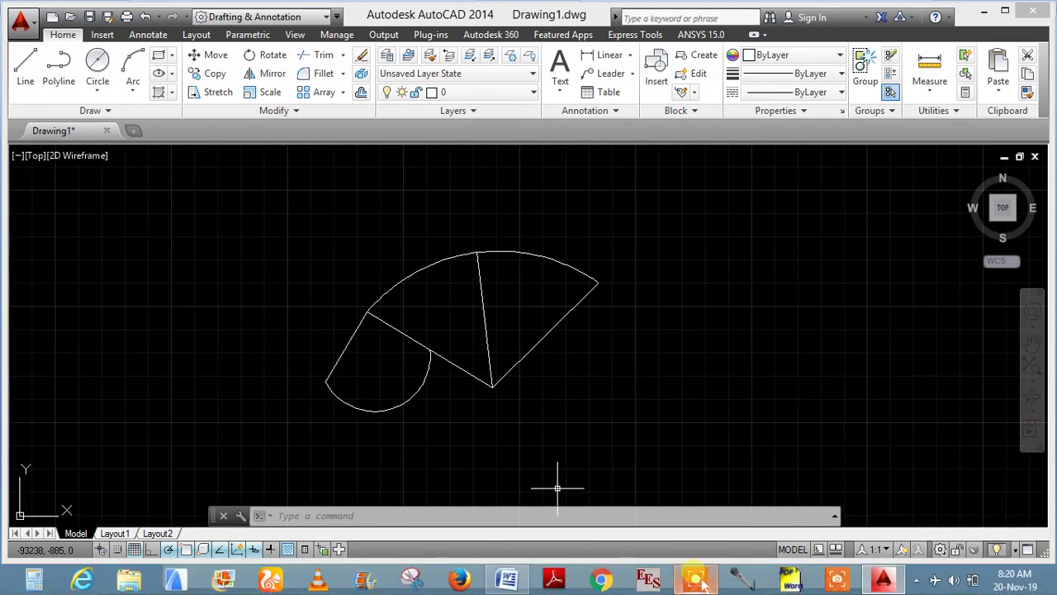
mouse_move(701, 582)
mouse_move(390, 328)
middle_down()
mouse_move(586, 366)
mouse_move(283, 340)
mouse_move(685, 371)
mouse_move(470, 350)
mouse_move(320, 349)
mouse_move(652, 377)
mouse_move(288, 323)
mouse_move(437, 368)
middle_up()
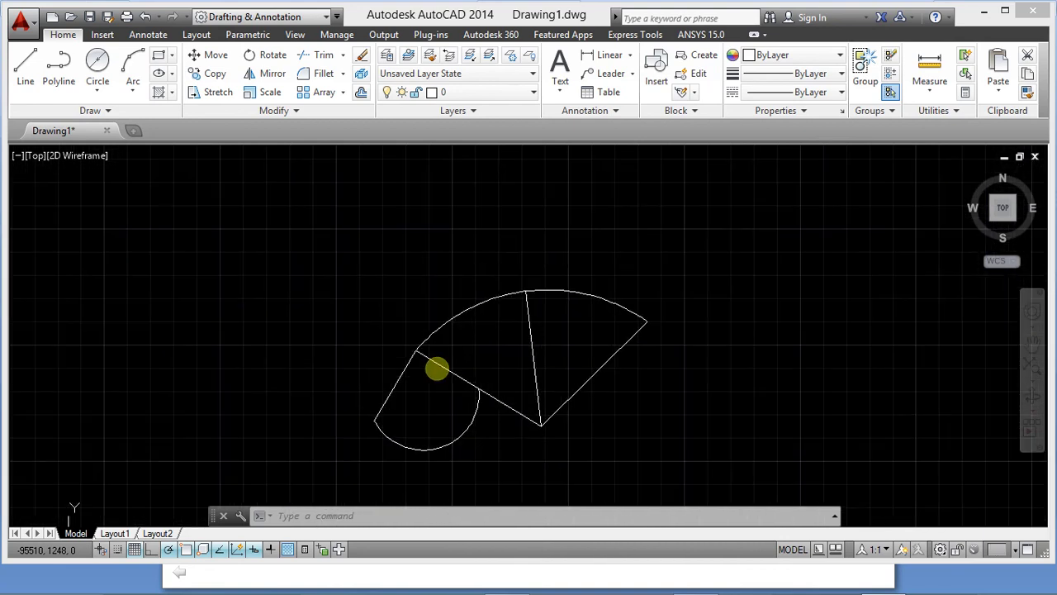
- Turn the grid display off and back on to compare the drawing area with and without it
click(134, 550)
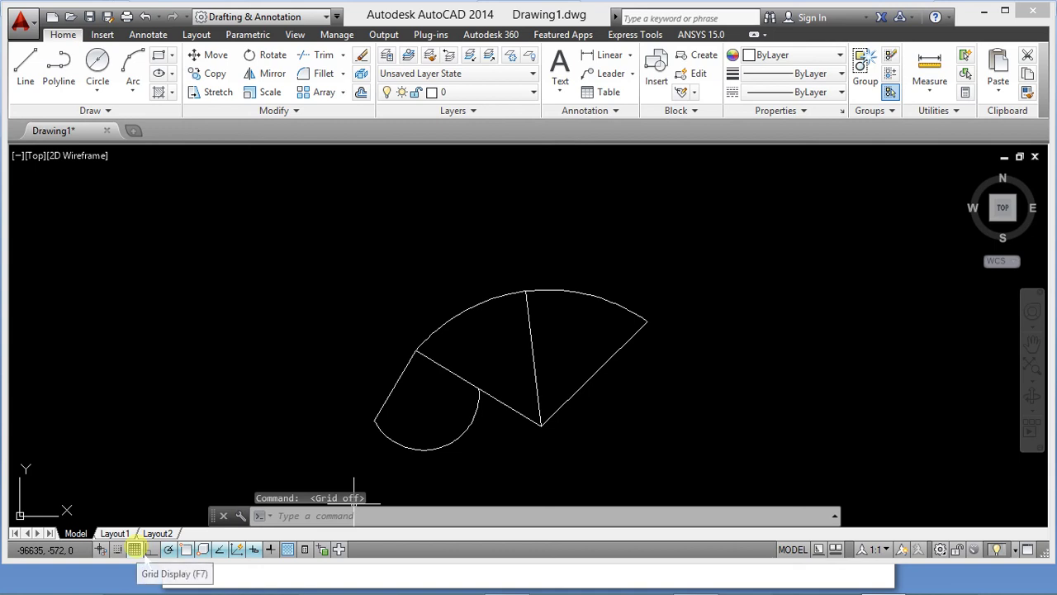
mouse_move(523, 359)
middle_down()
mouse_move(319, 354)
mouse_move(735, 329)
mouse_move(420, 298)
mouse_move(758, 347)
mouse_move(468, 372)
mouse_move(702, 370)
mouse_move(629, 329)
mouse_move(512, 305)
mouse_move(667, 356)
middle_up()
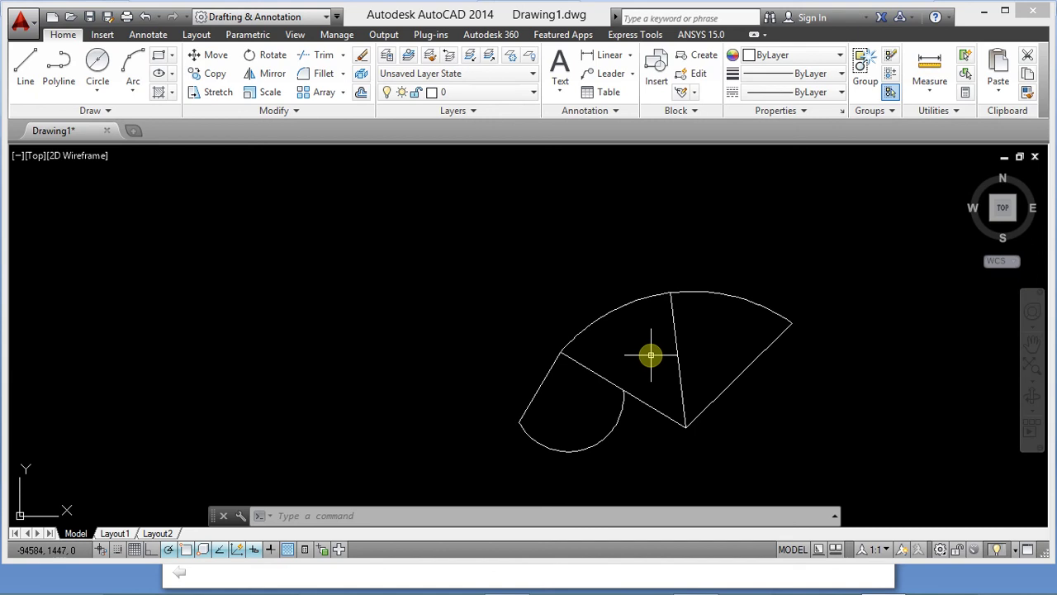
click(425, 295)
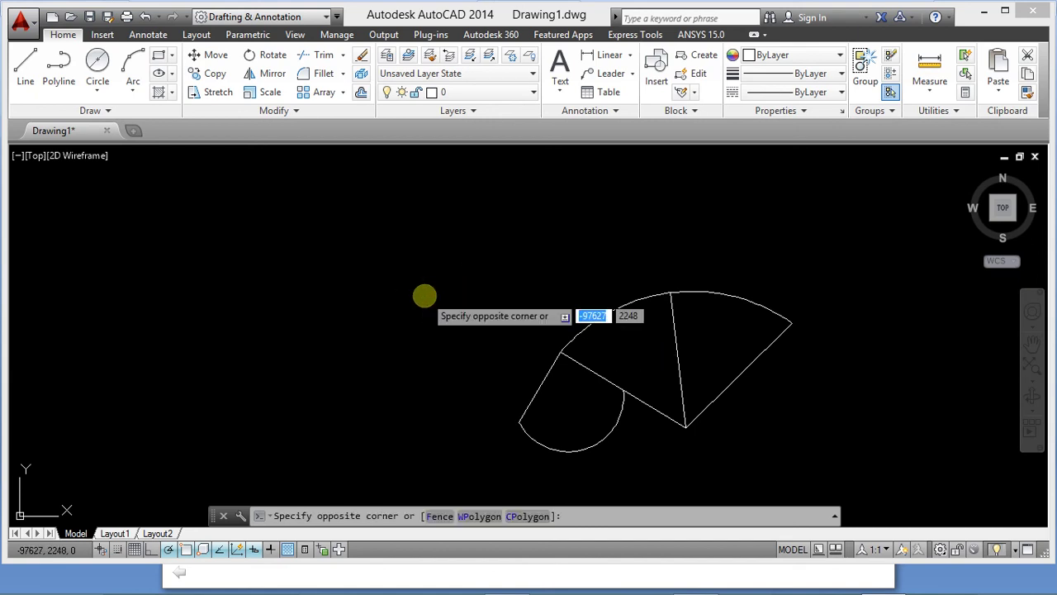
key(Escape)
click(134, 549)
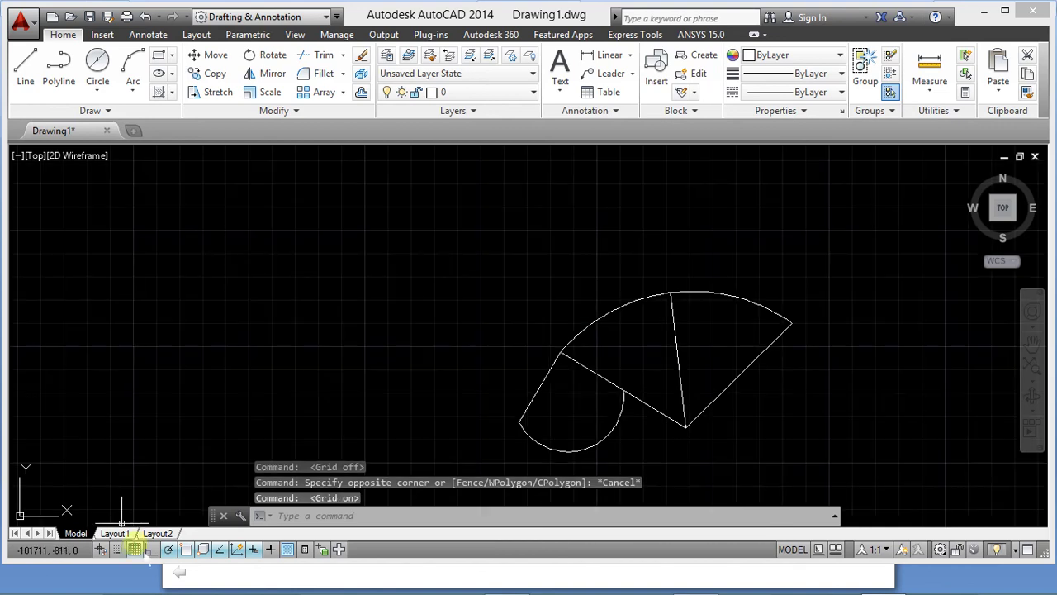
- View the application's file commands, including New, Open and Save As, and return to the drawing
scroll(400, 398, down, 4)
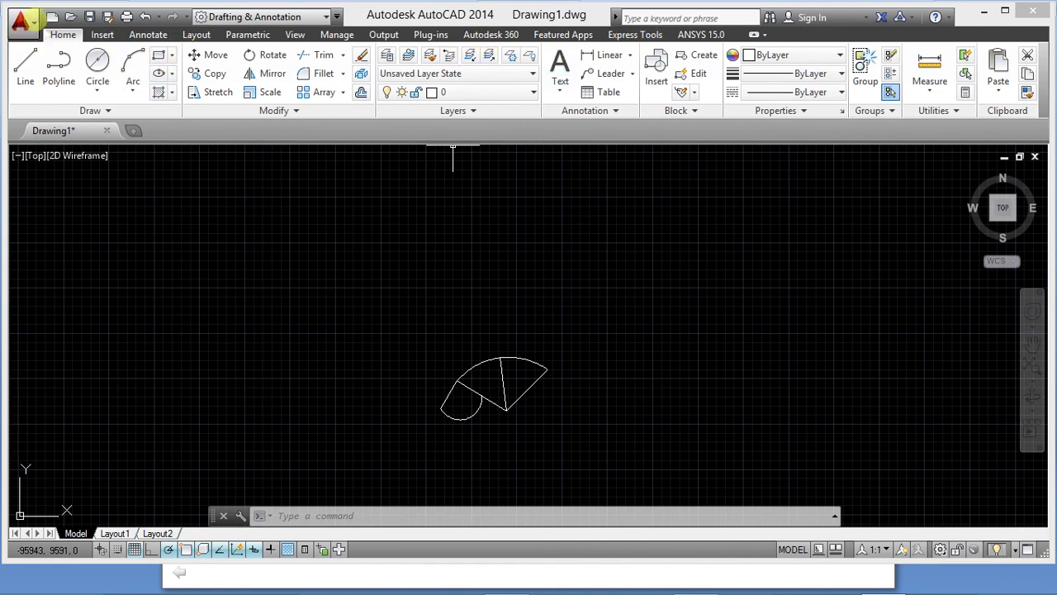
click(23, 20)
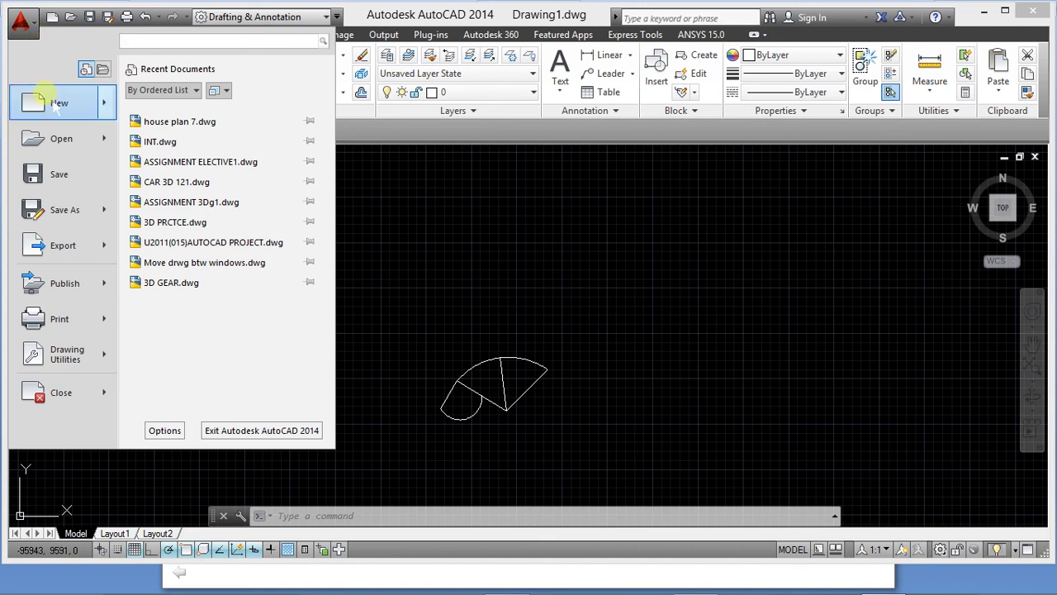
mouse_move(62, 141)
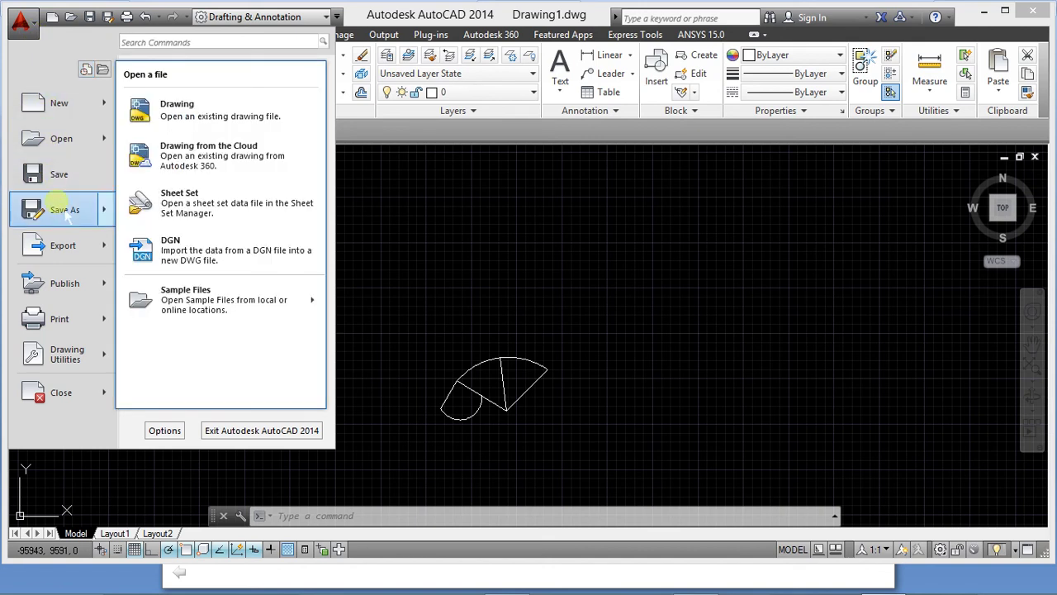
click(356, 293)
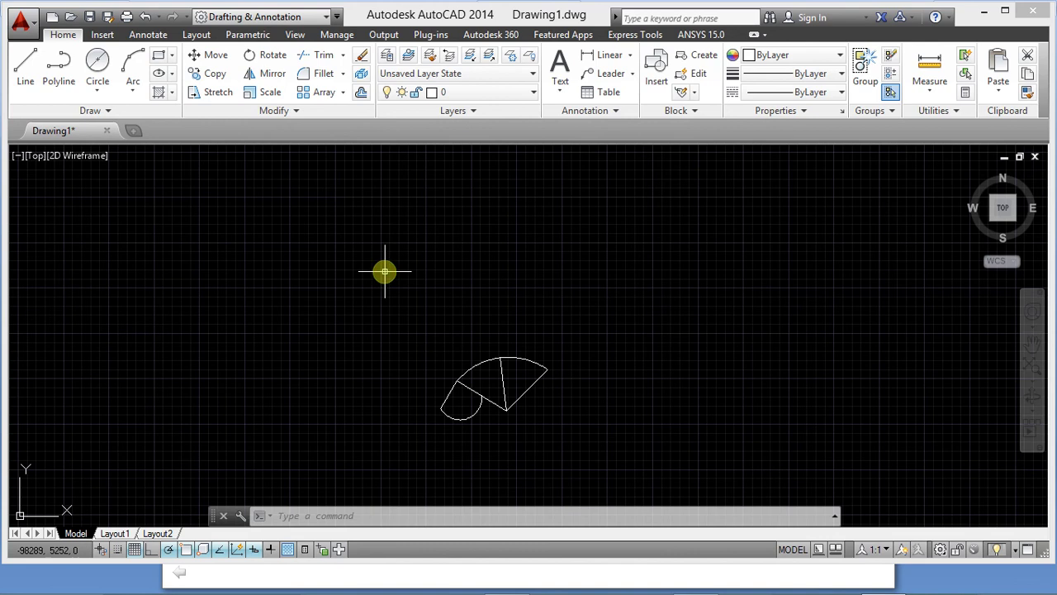
click(385, 270)
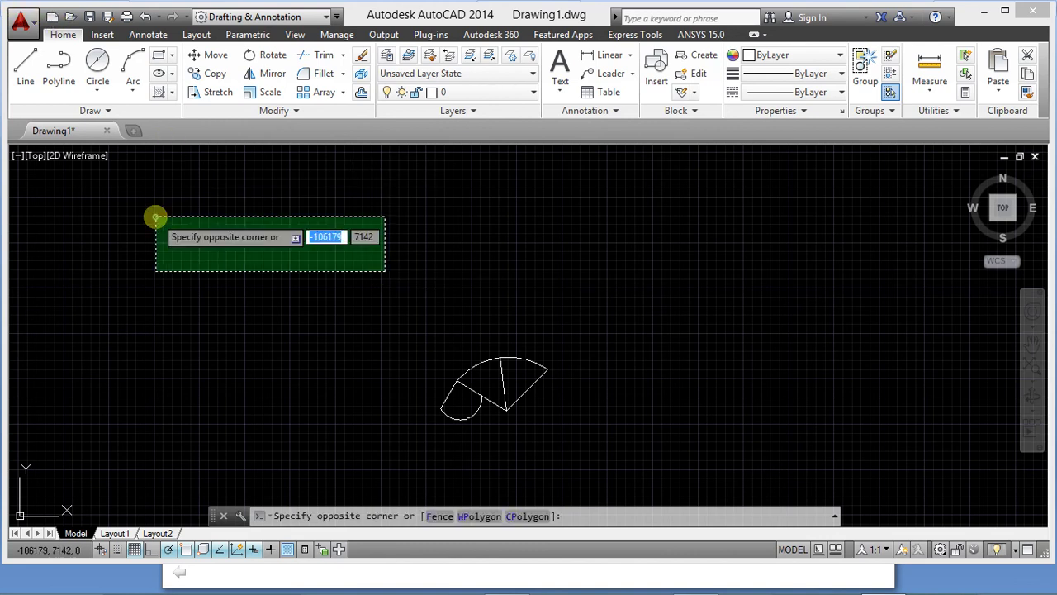
click(157, 205)
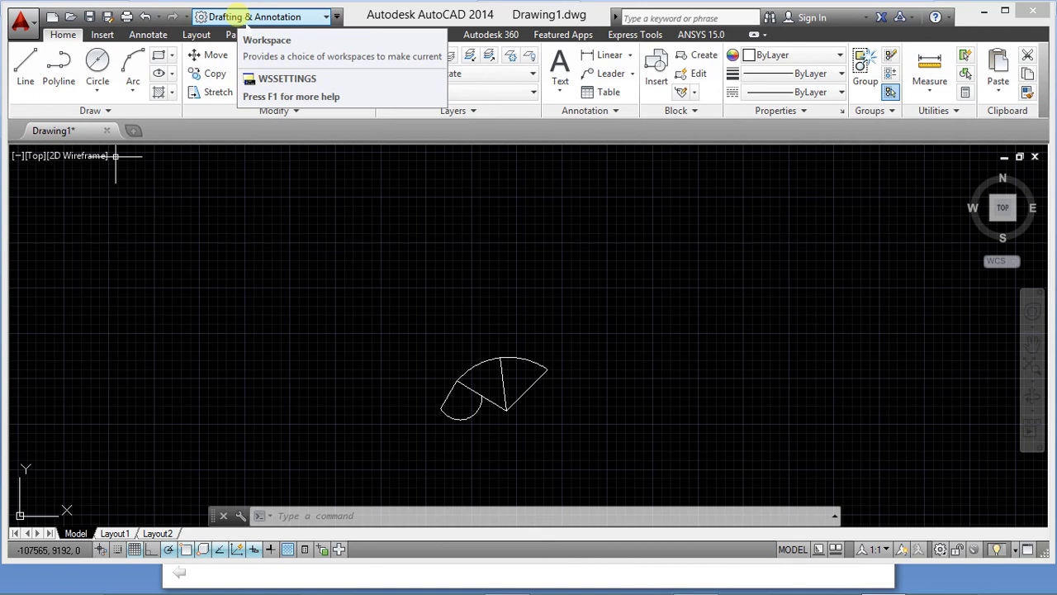
- View the list of available workspaces and keep Drafting & Annotation as the current one
click(328, 17)
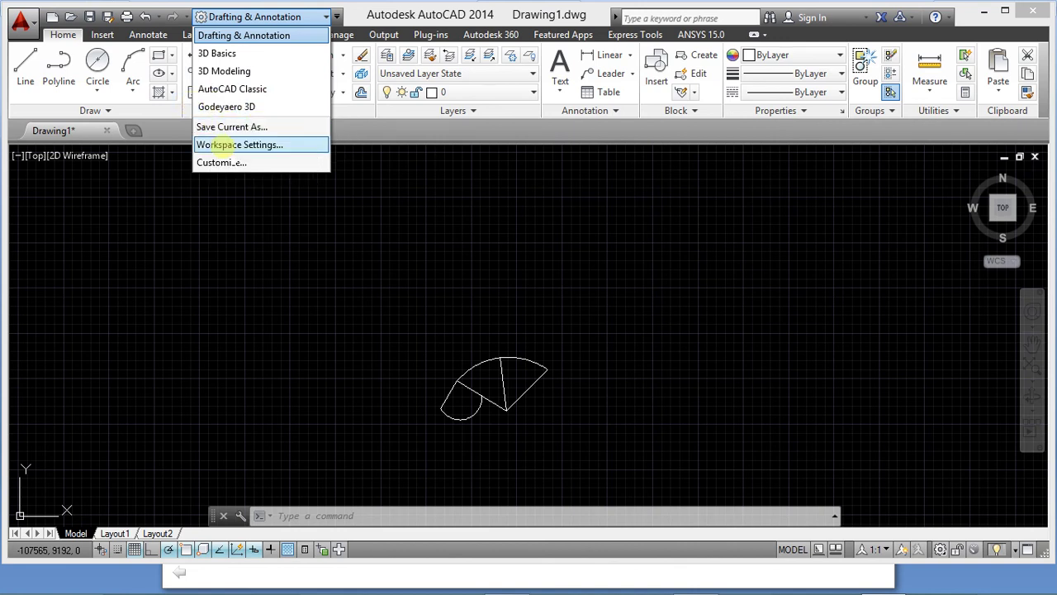
click(279, 233)
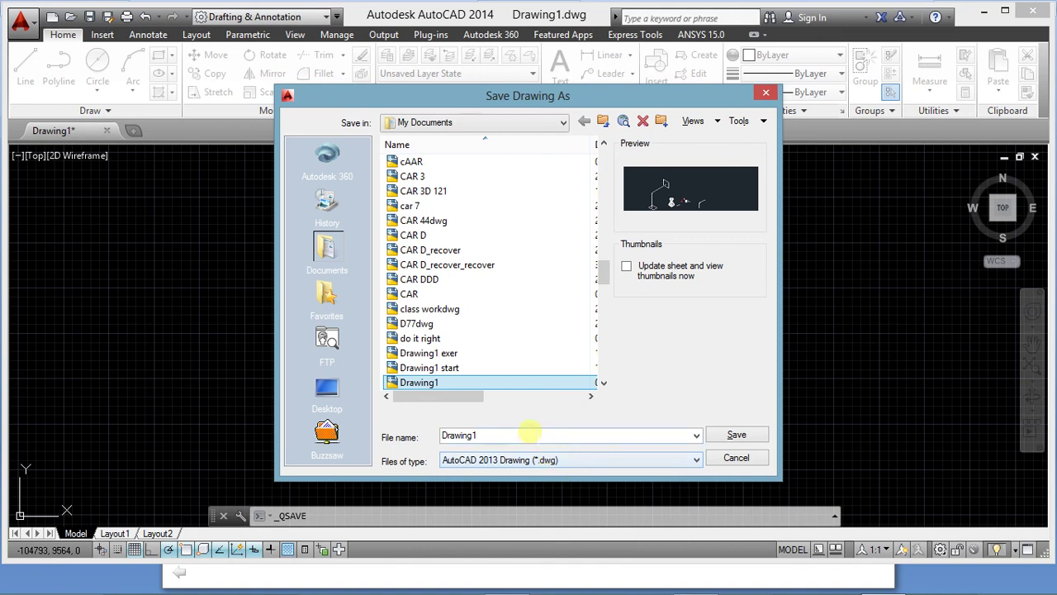
- Save the drawing as AERO in My Documents, using the AutoCAD 2013 Drawing (*.dwg) file type
click(521, 434)
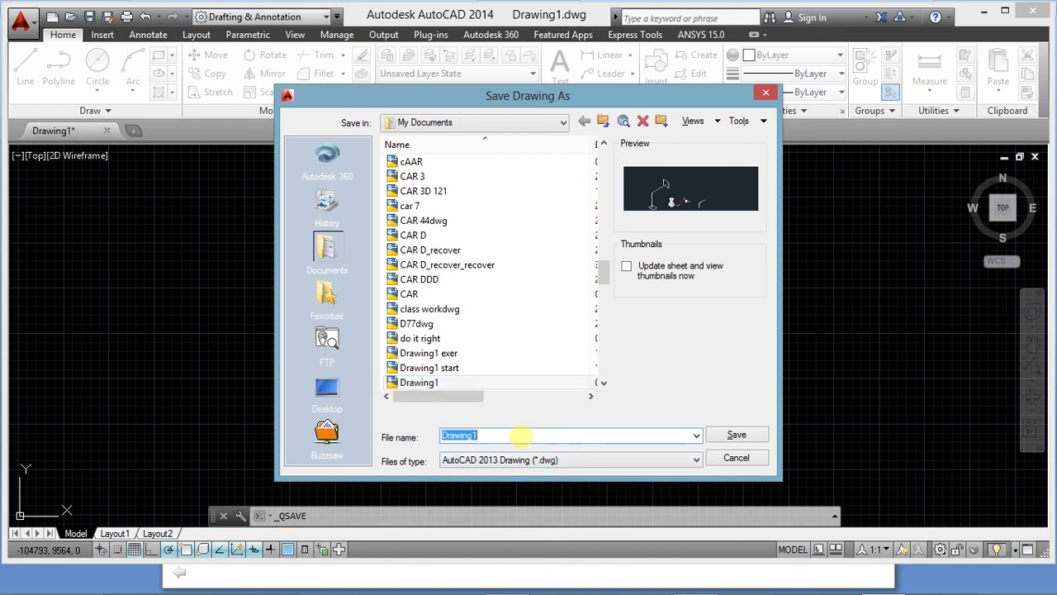
text(AERO)
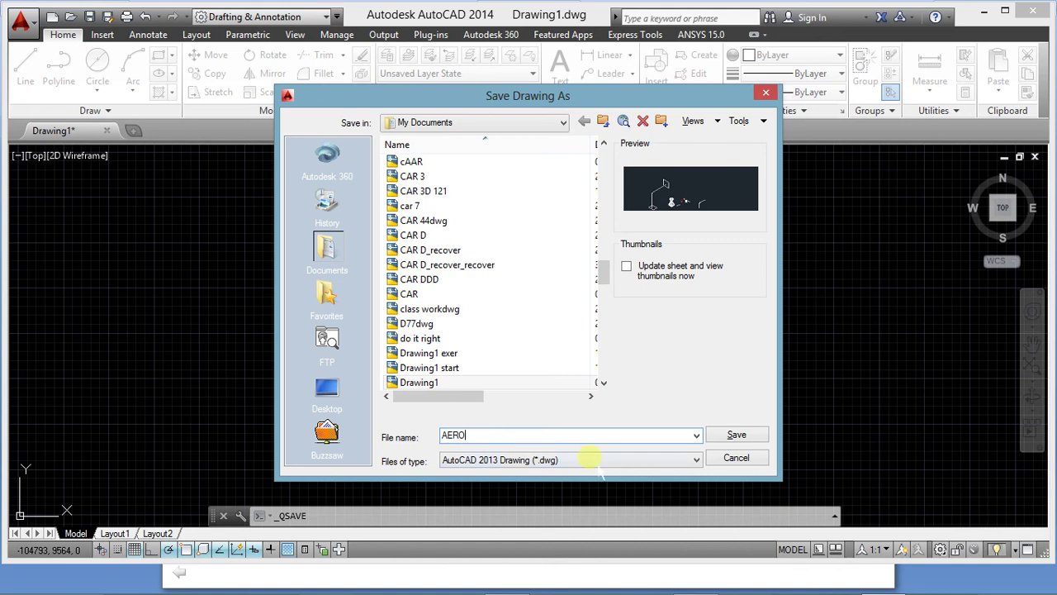
click(737, 434)
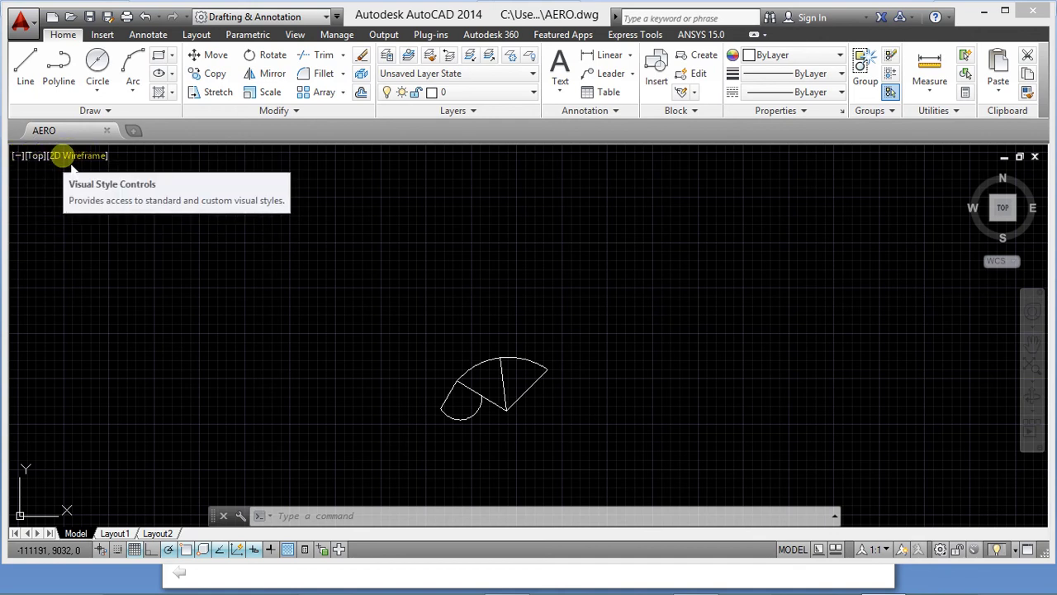
- View the preset orthographic and isometric view options for the viewport and return to the drawing
click(36, 155)
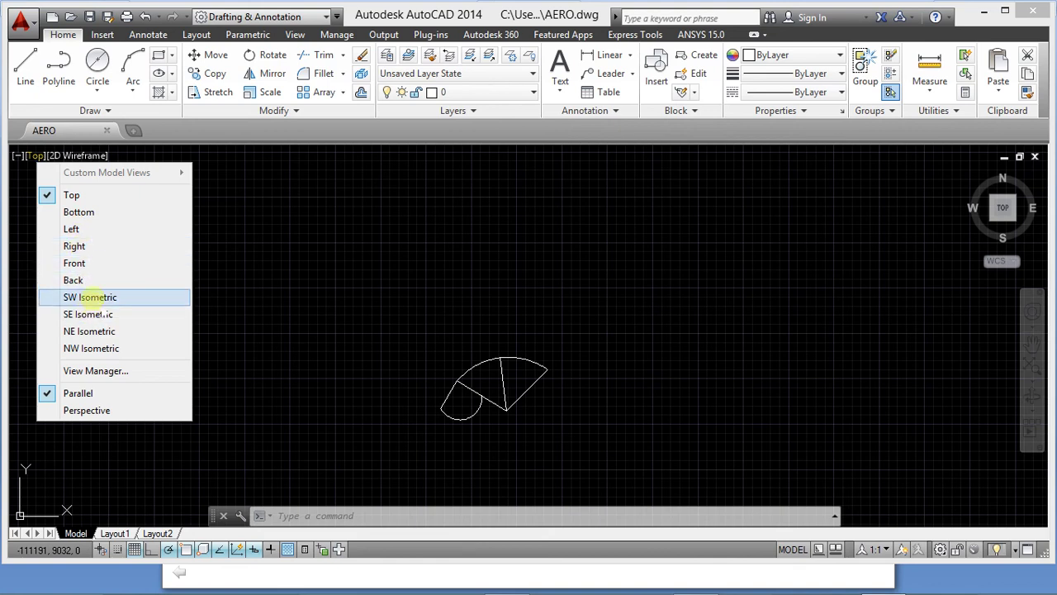
click(413, 316)
click(248, 222)
- Apply the Conceptual visual style to the viewport and turn the grid display off
click(76, 155)
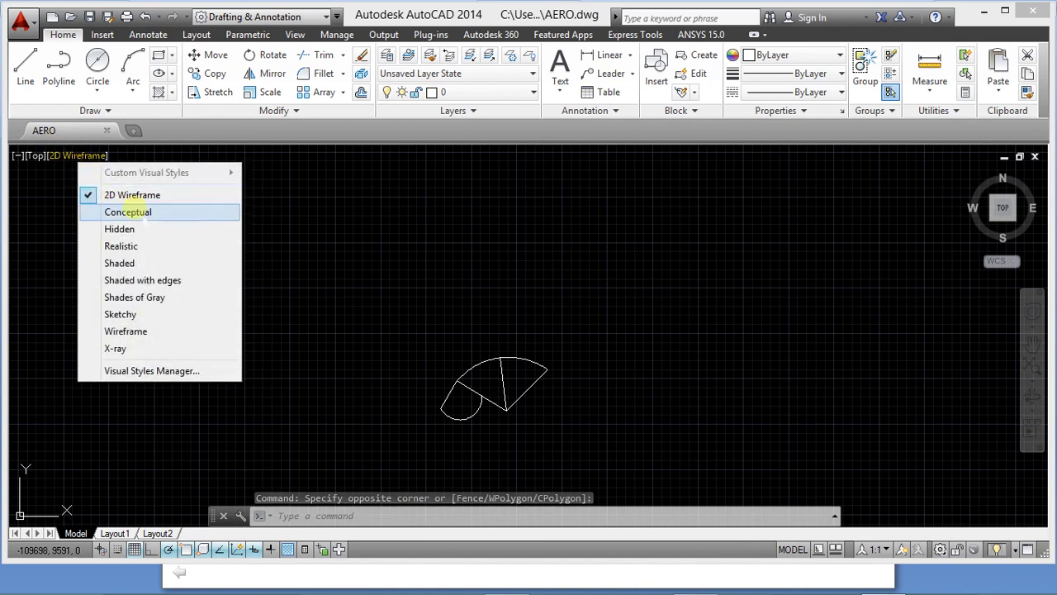
click(128, 212)
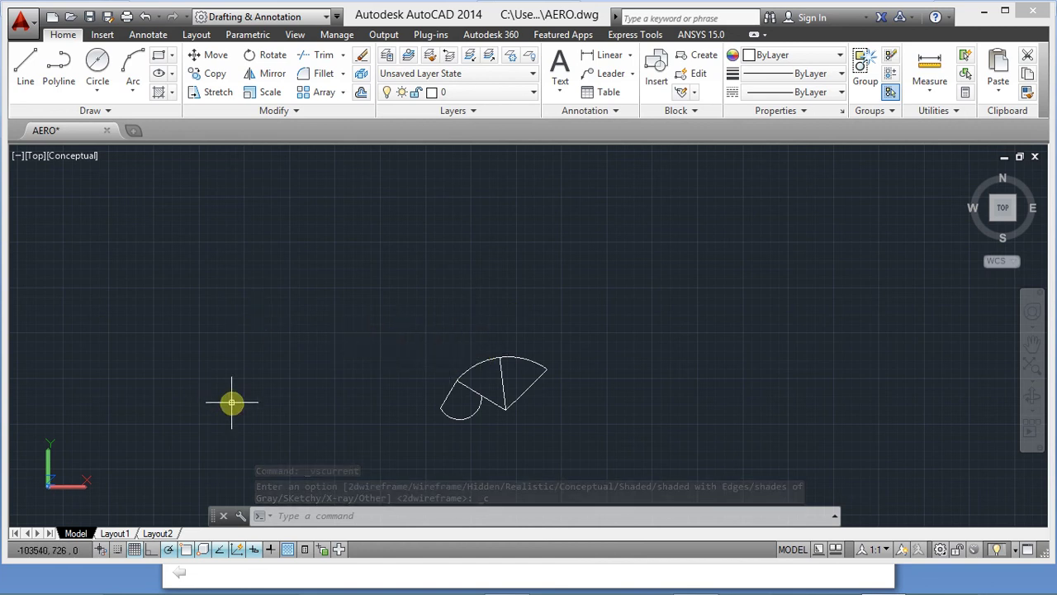
click(135, 549)
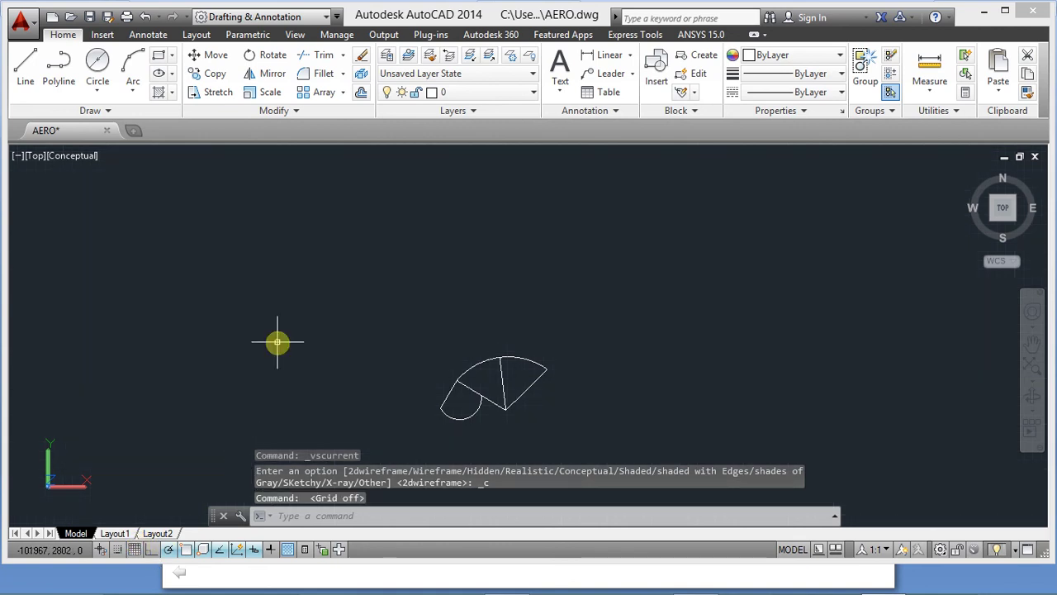
- Try the Hidden and Shaded visual styles on the viewport
click(64, 156)
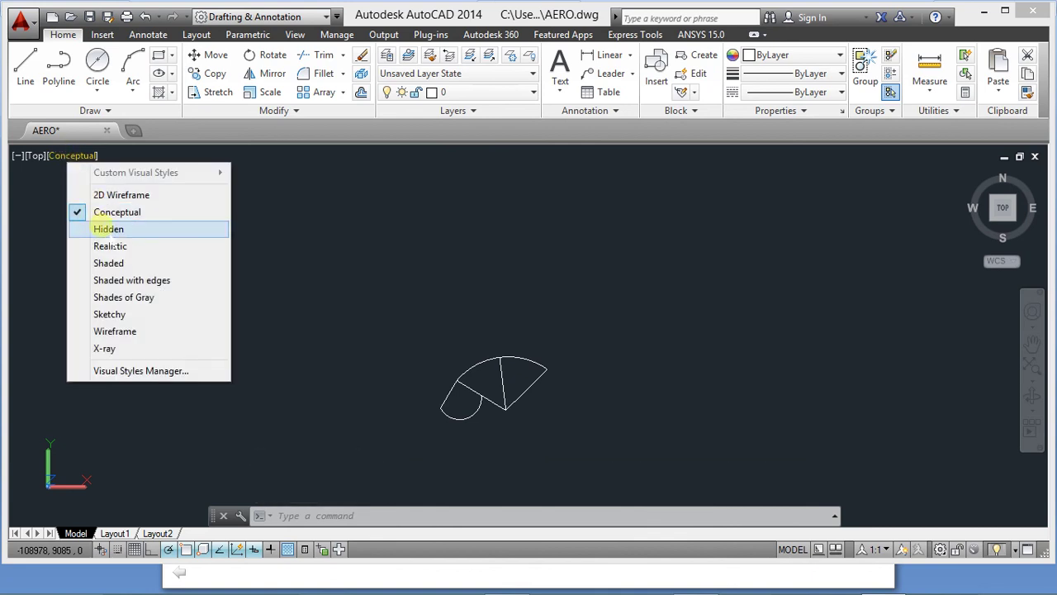
click(109, 231)
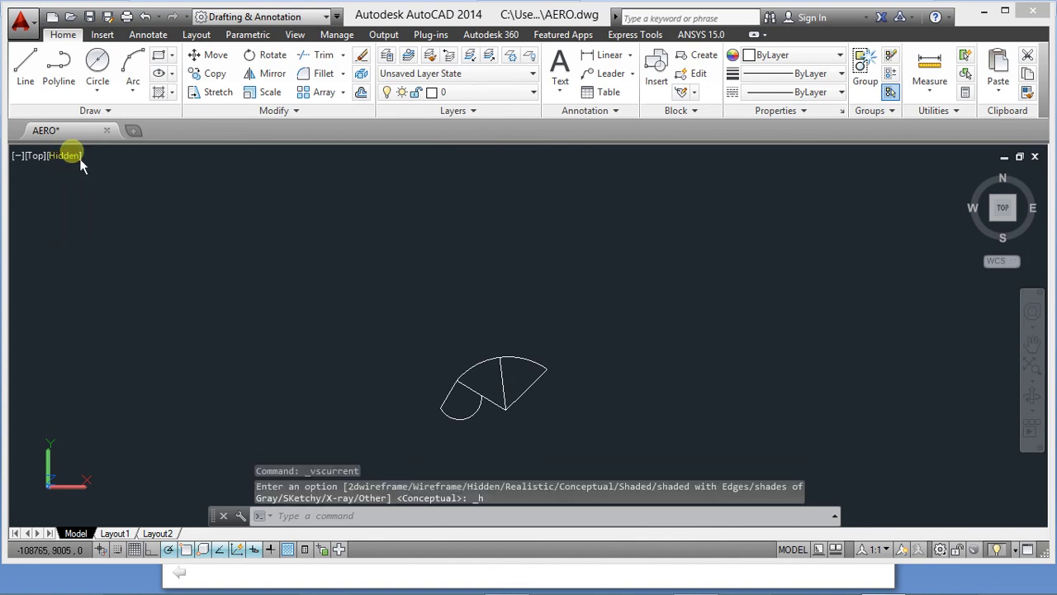
click(78, 158)
click(99, 260)
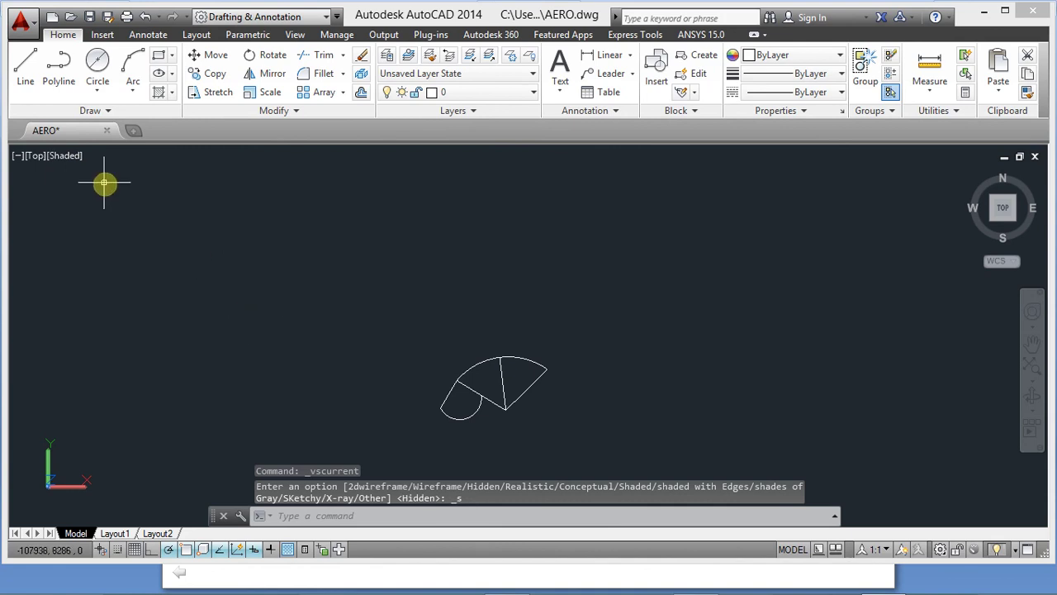
- Set the viewport's visual style to Wireframe
click(68, 157)
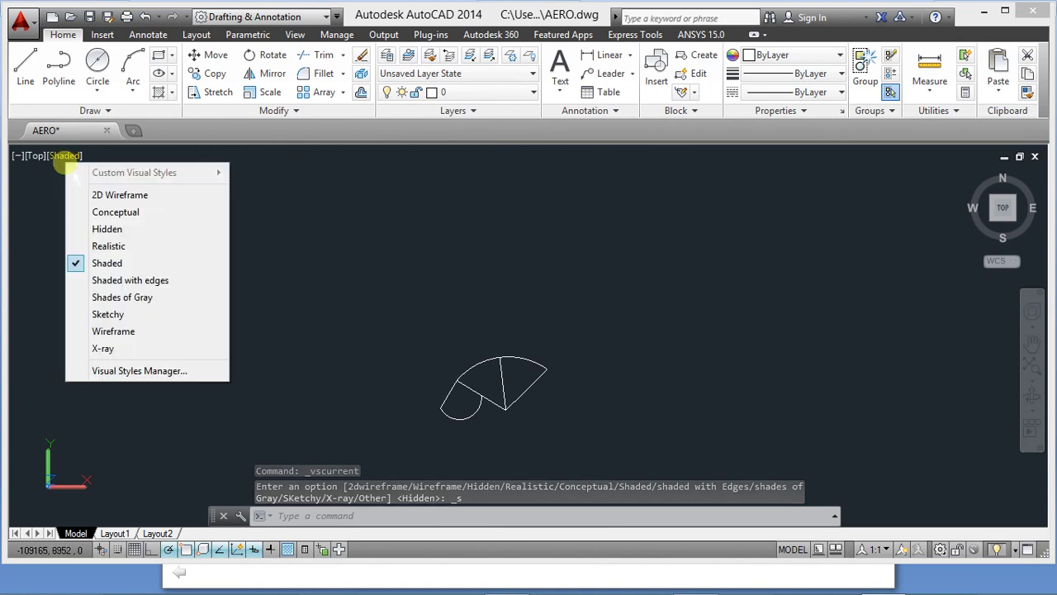
click(113, 331)
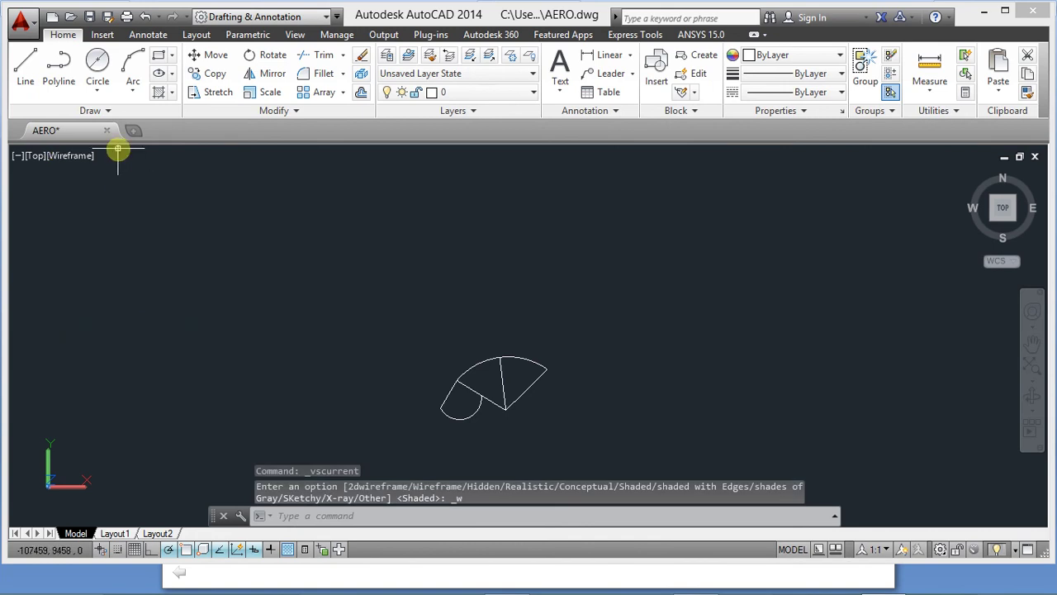
click(84, 157)
click(79, 154)
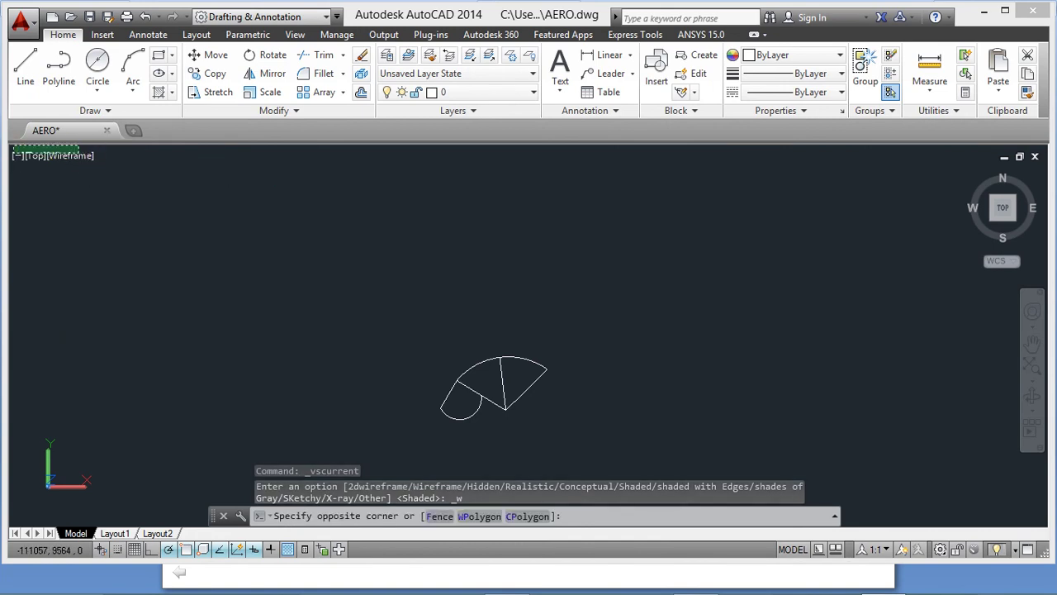
click(184, 248)
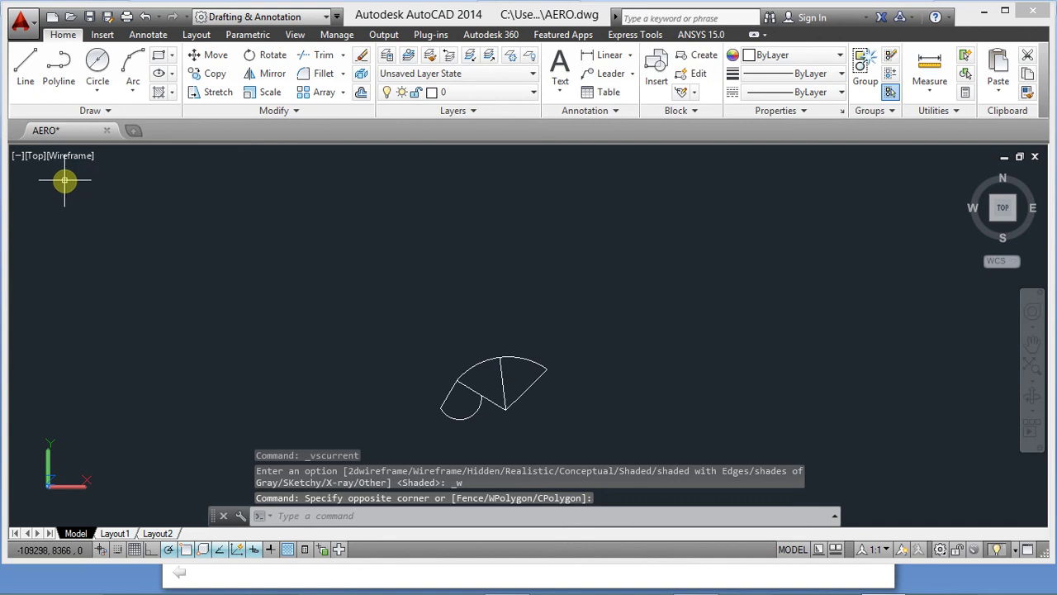
- View the viewport display options, including ViewCube, SteeringWheels and Navigation Bar, and return to the drawing
click(18, 156)
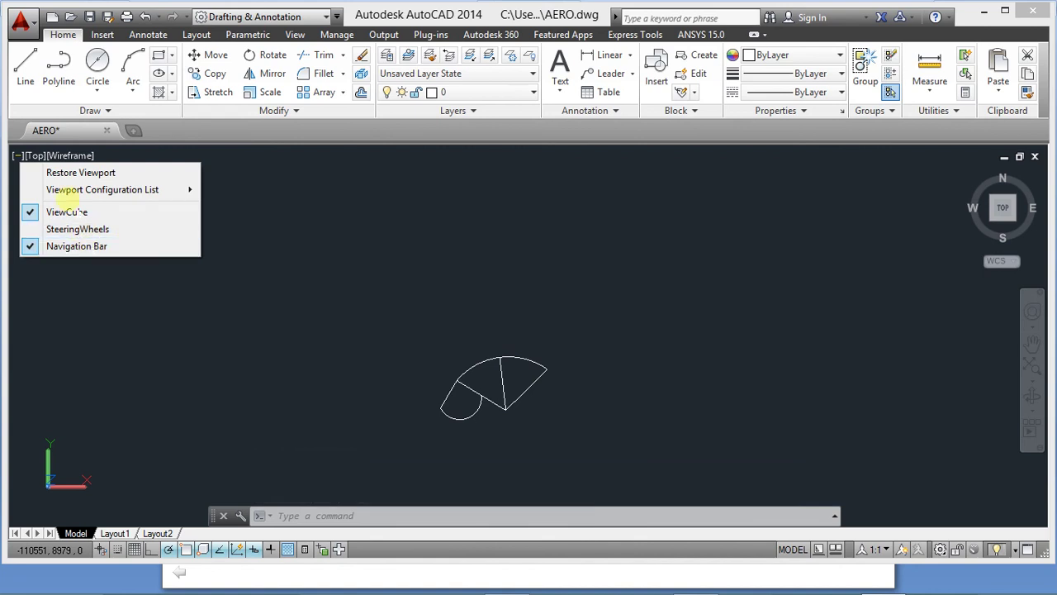
click(306, 290)
click(307, 290)
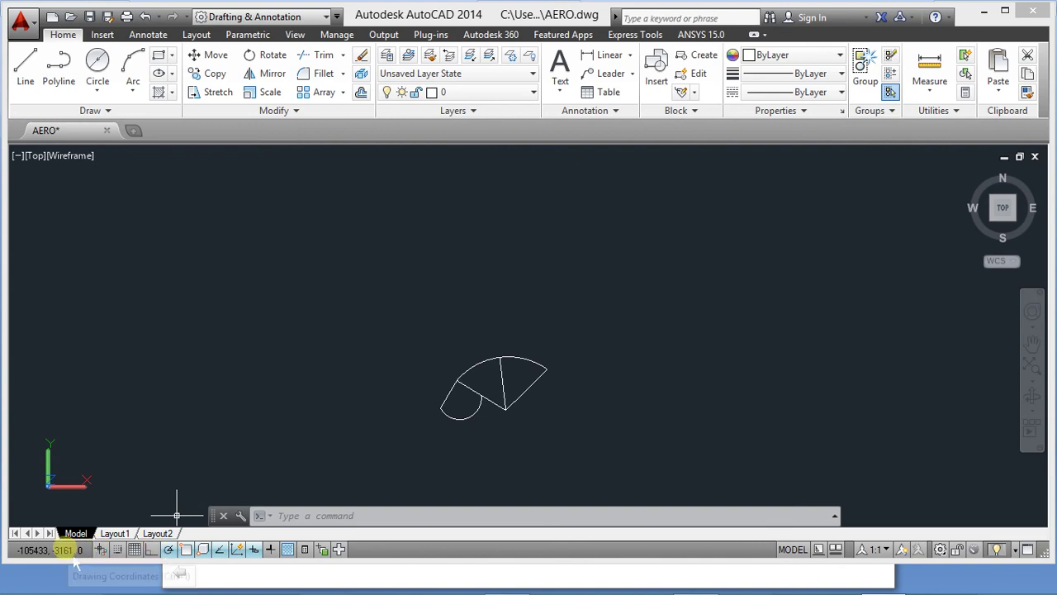
click(289, 513)
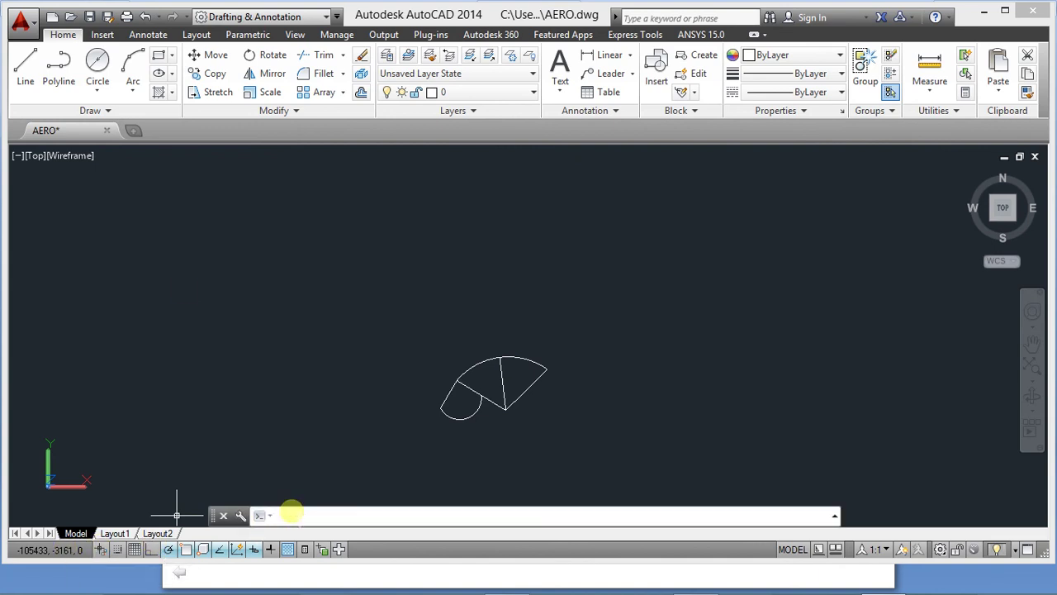
click(26, 77)
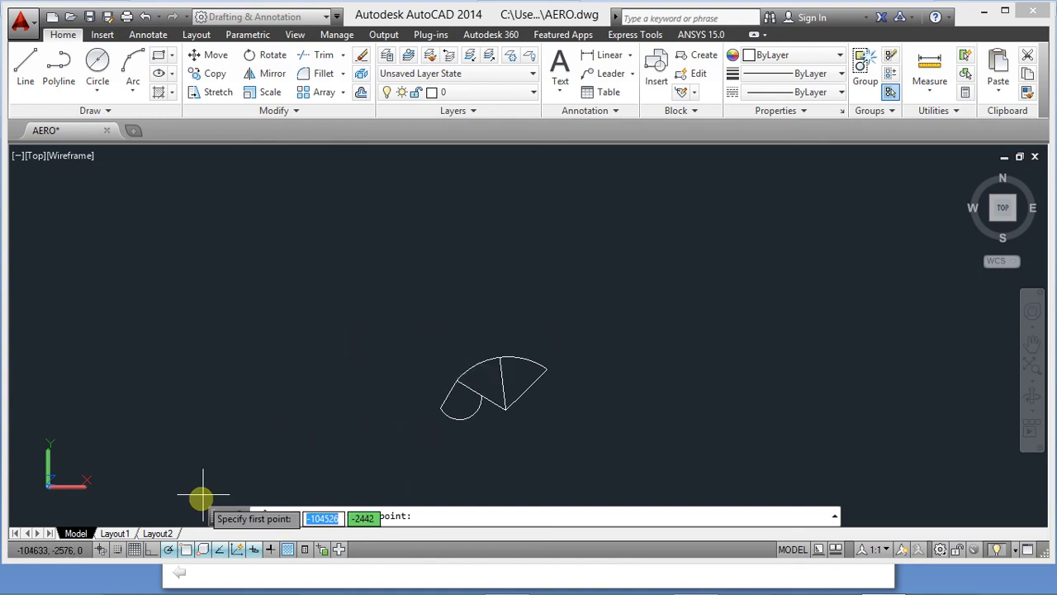
click(152, 549)
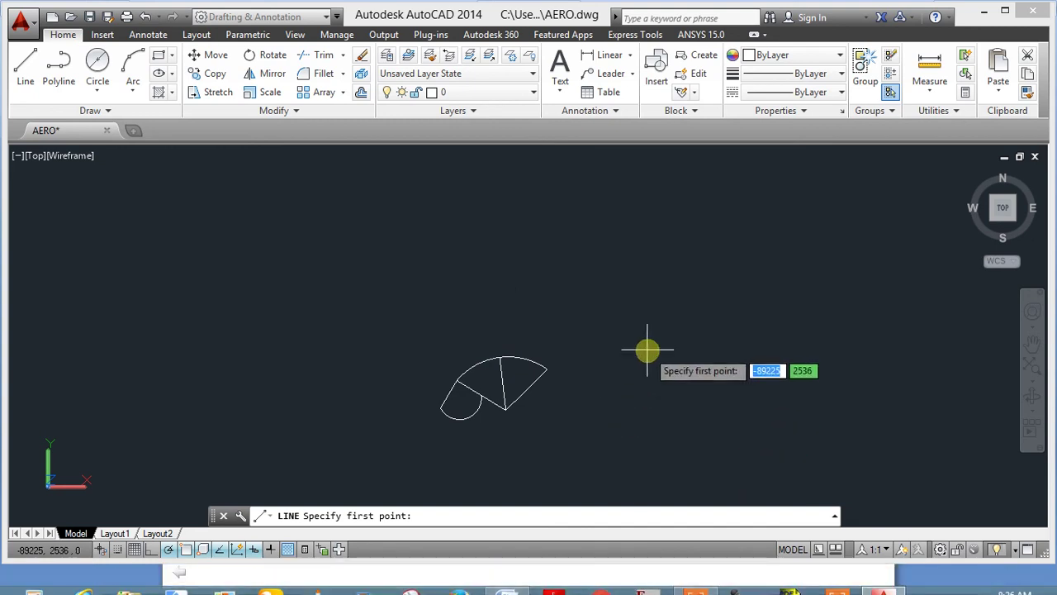
key(Escape)
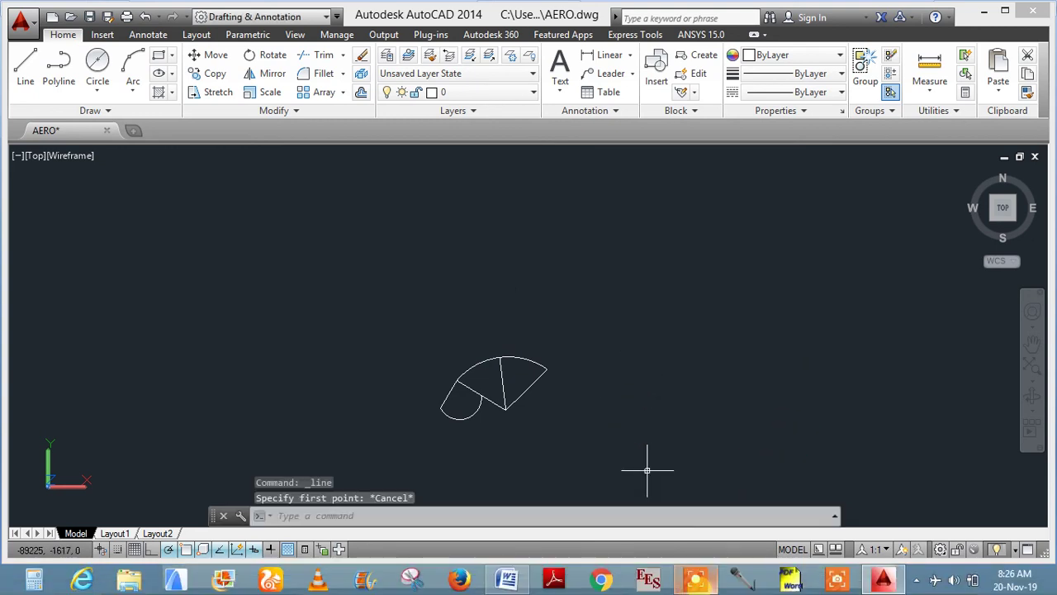